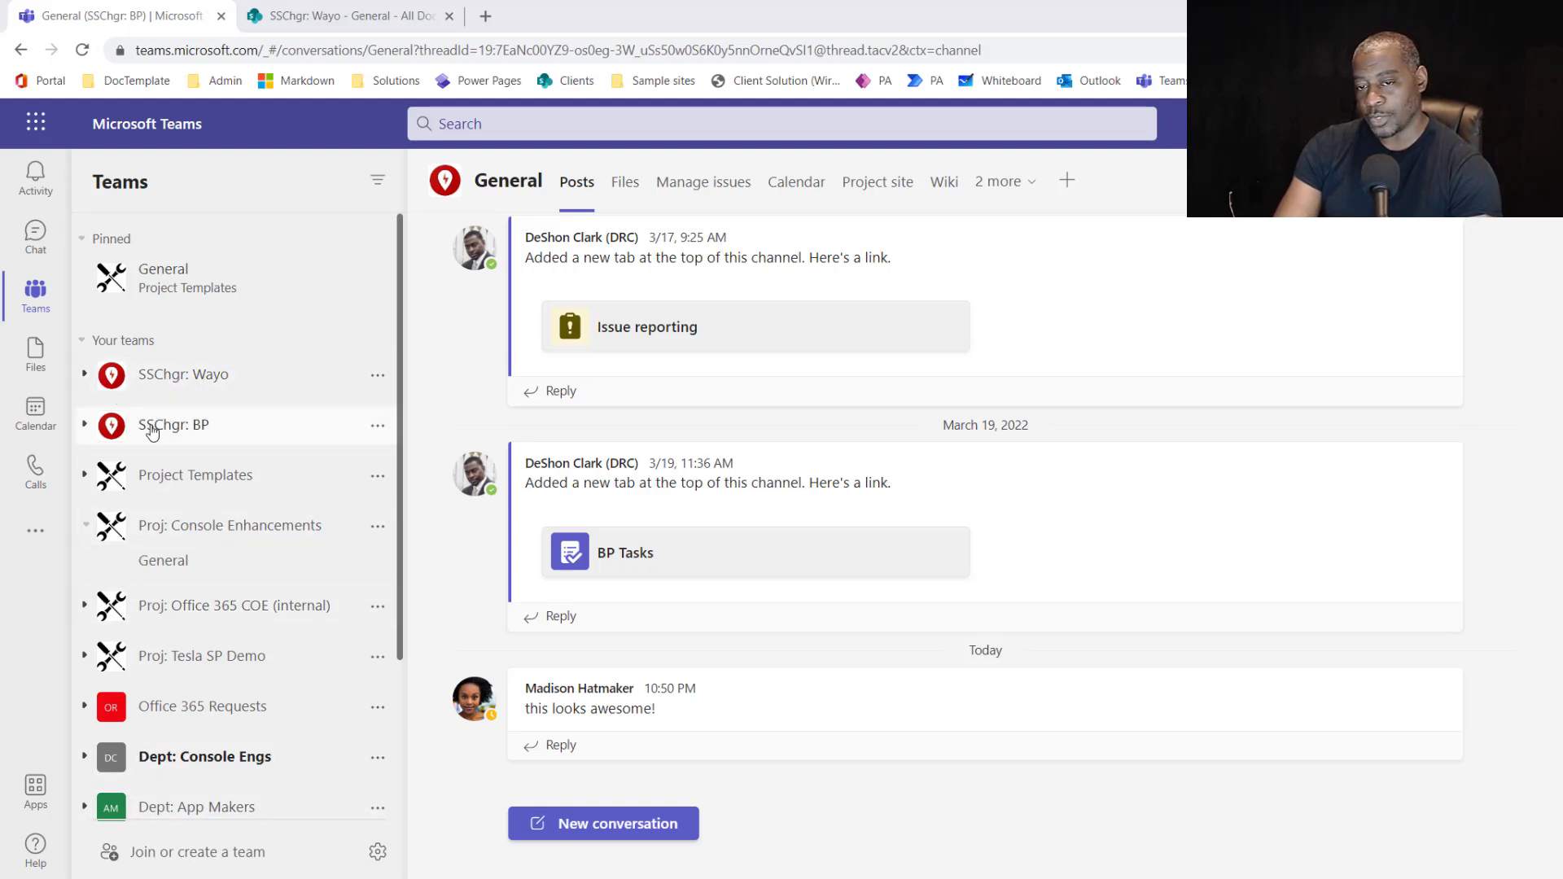
View the files in the SSChgr: BP team's General channel and the team's full list of owners, members and guests.
left_click(85, 423)
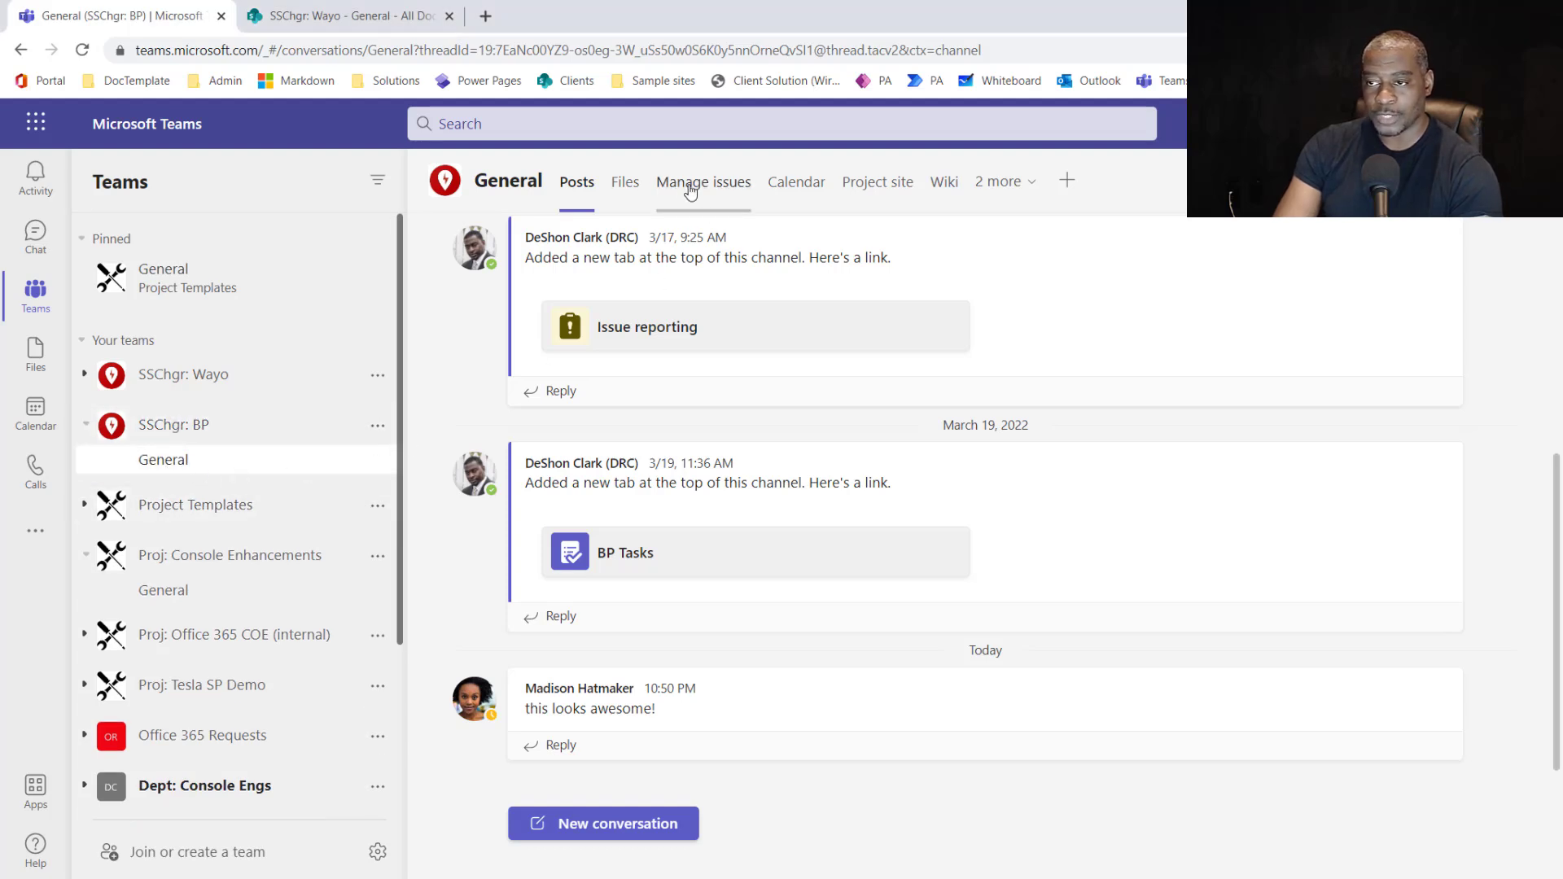
left_click(637, 190)
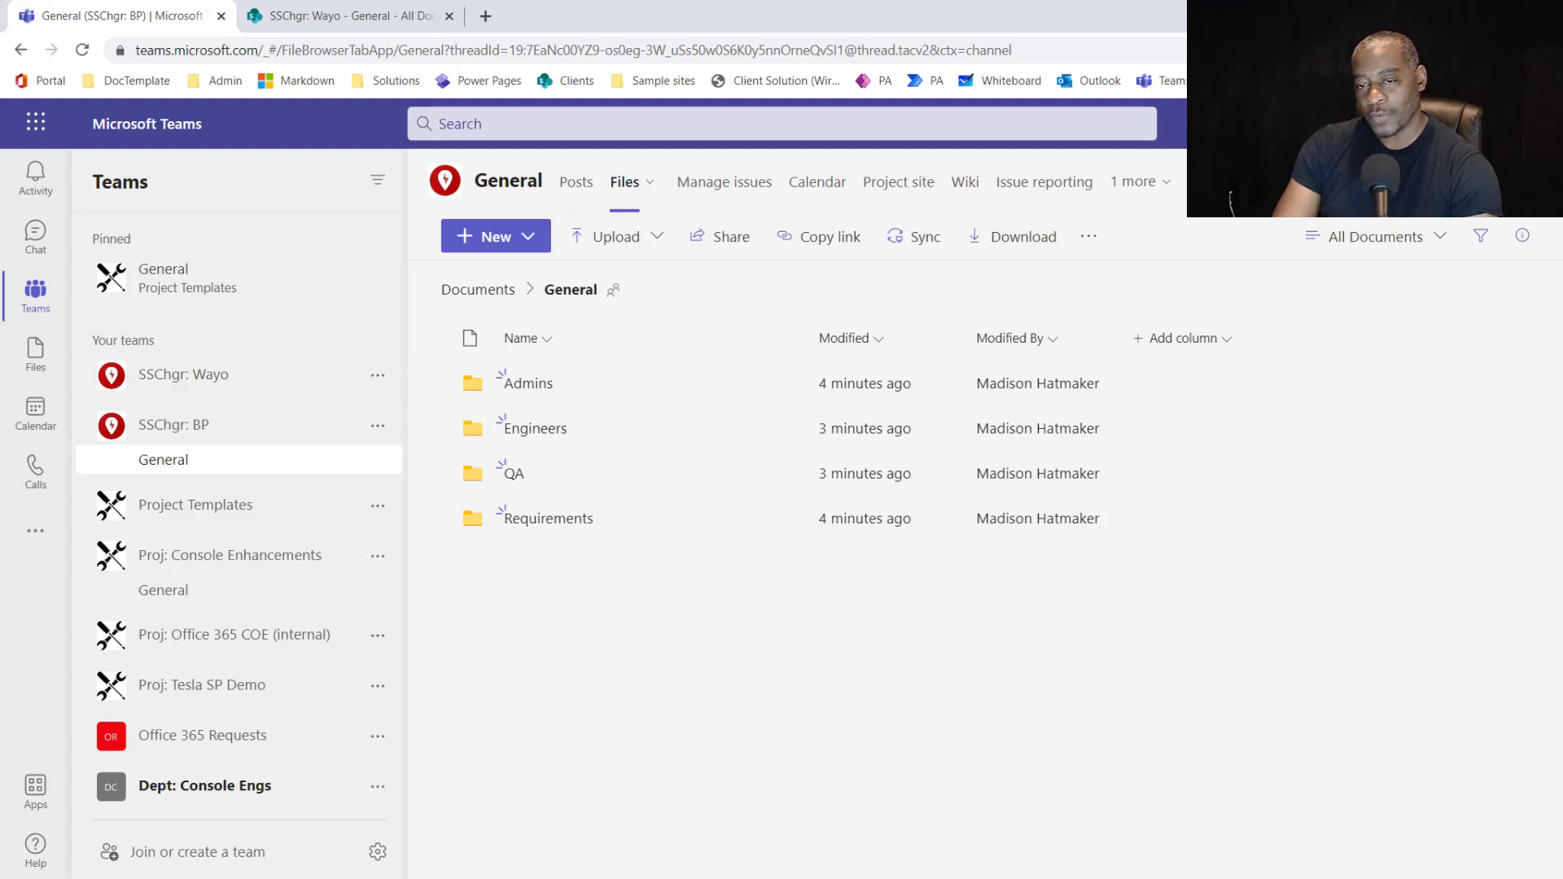
left_click(376, 428)
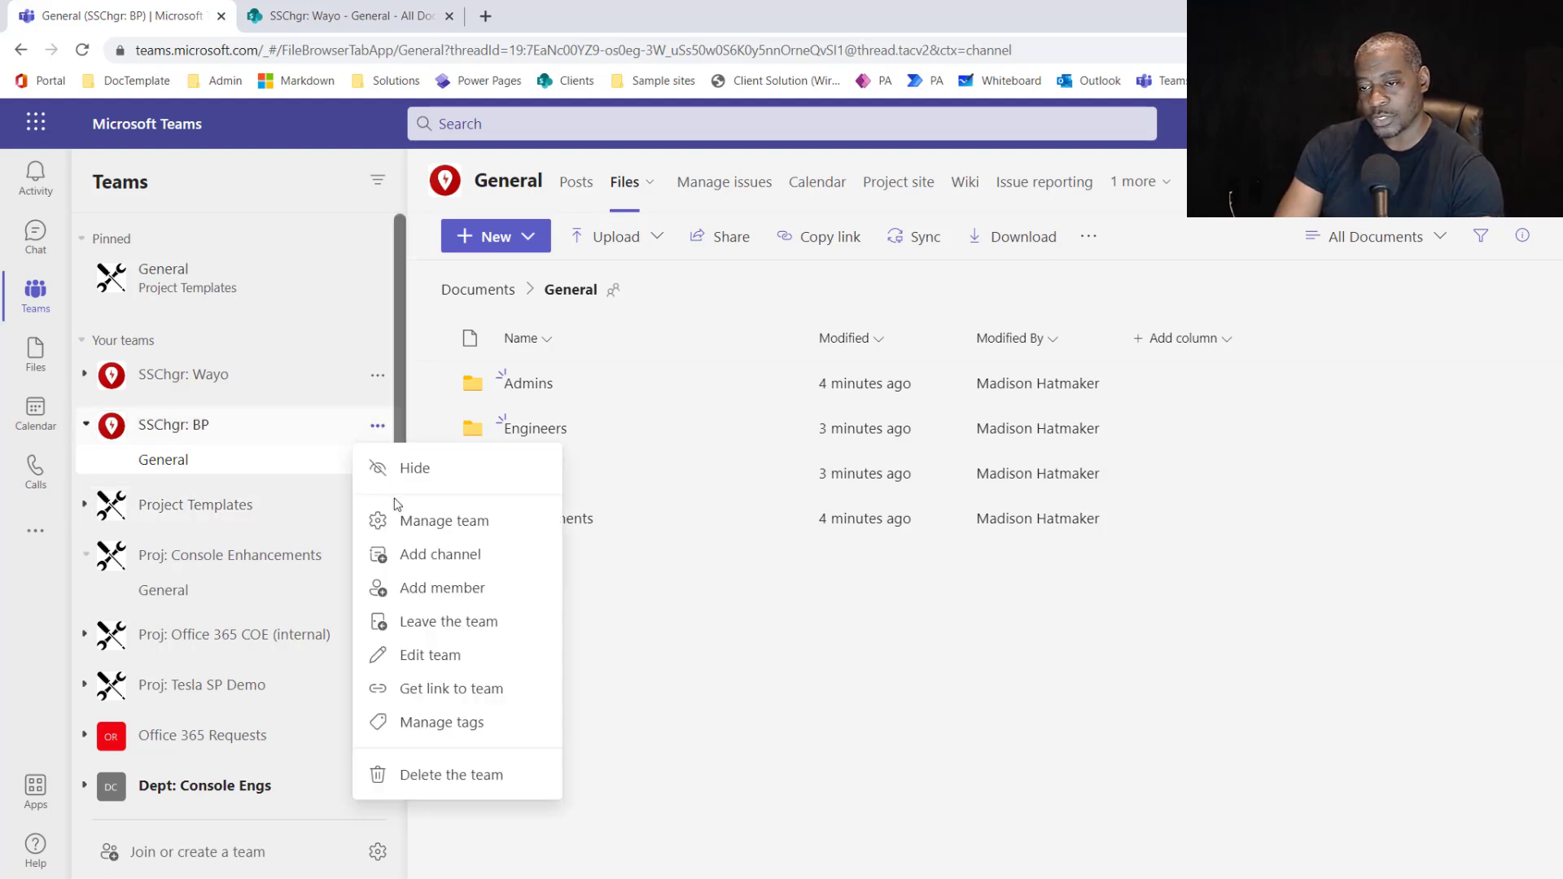
left_click(452, 521)
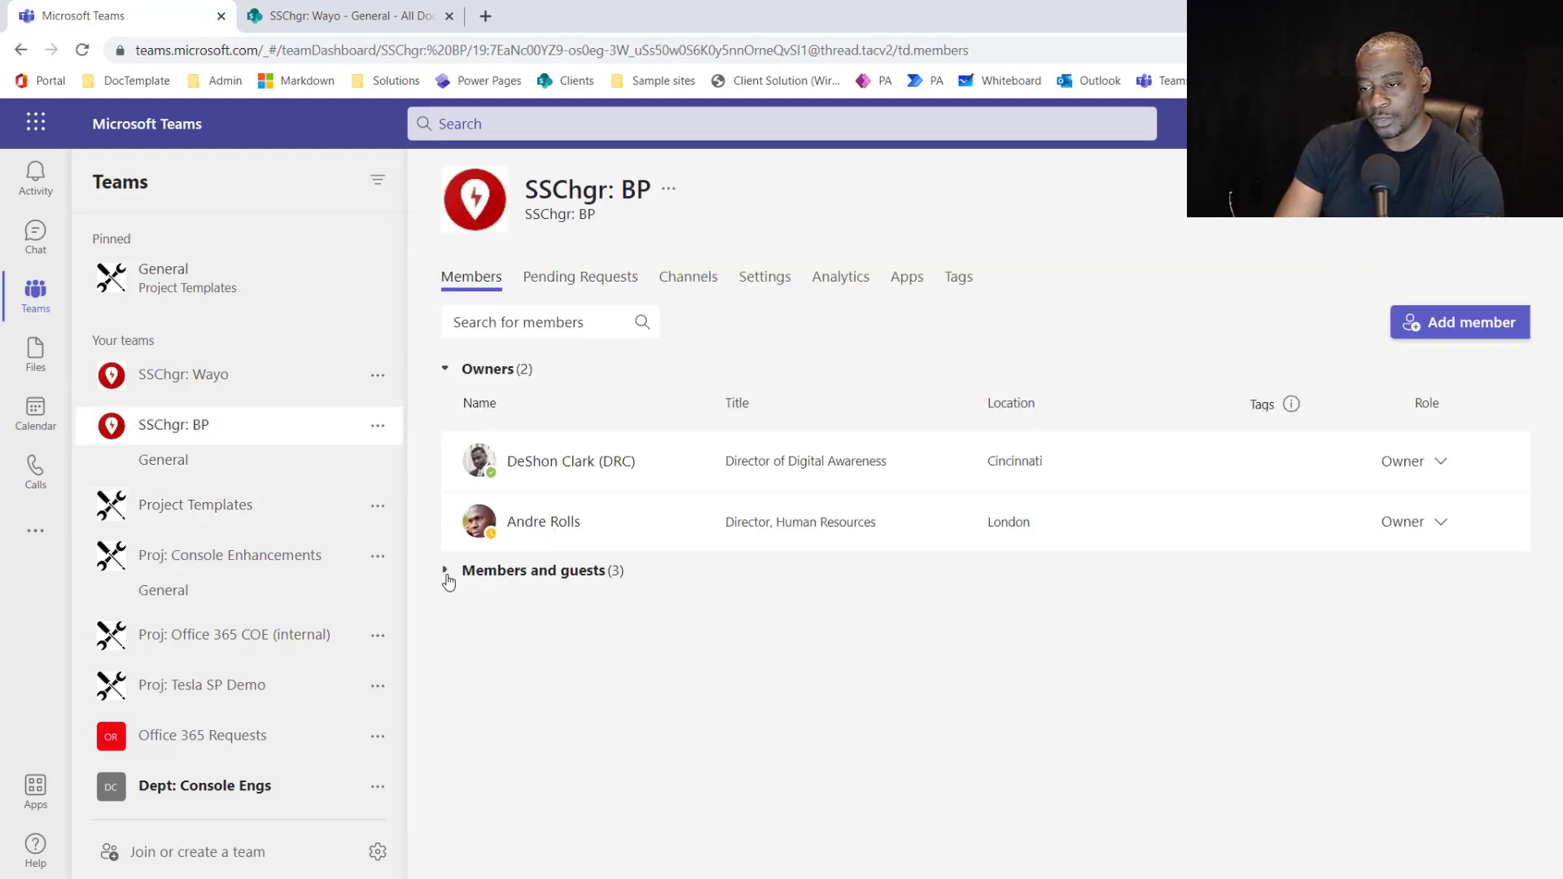
left_click(445, 572)
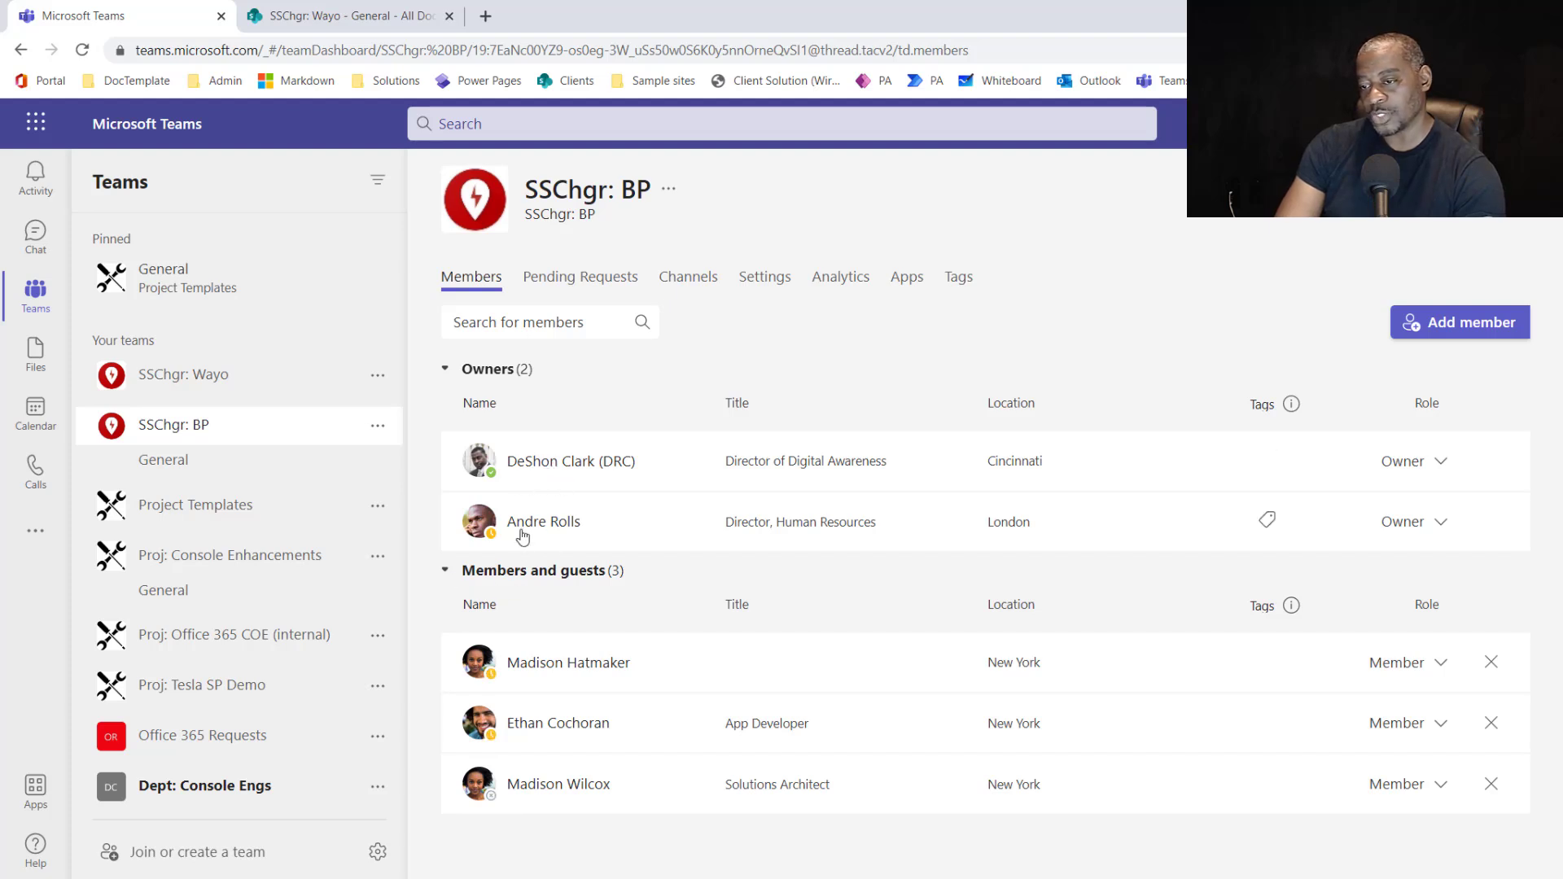
left_click(552, 521)
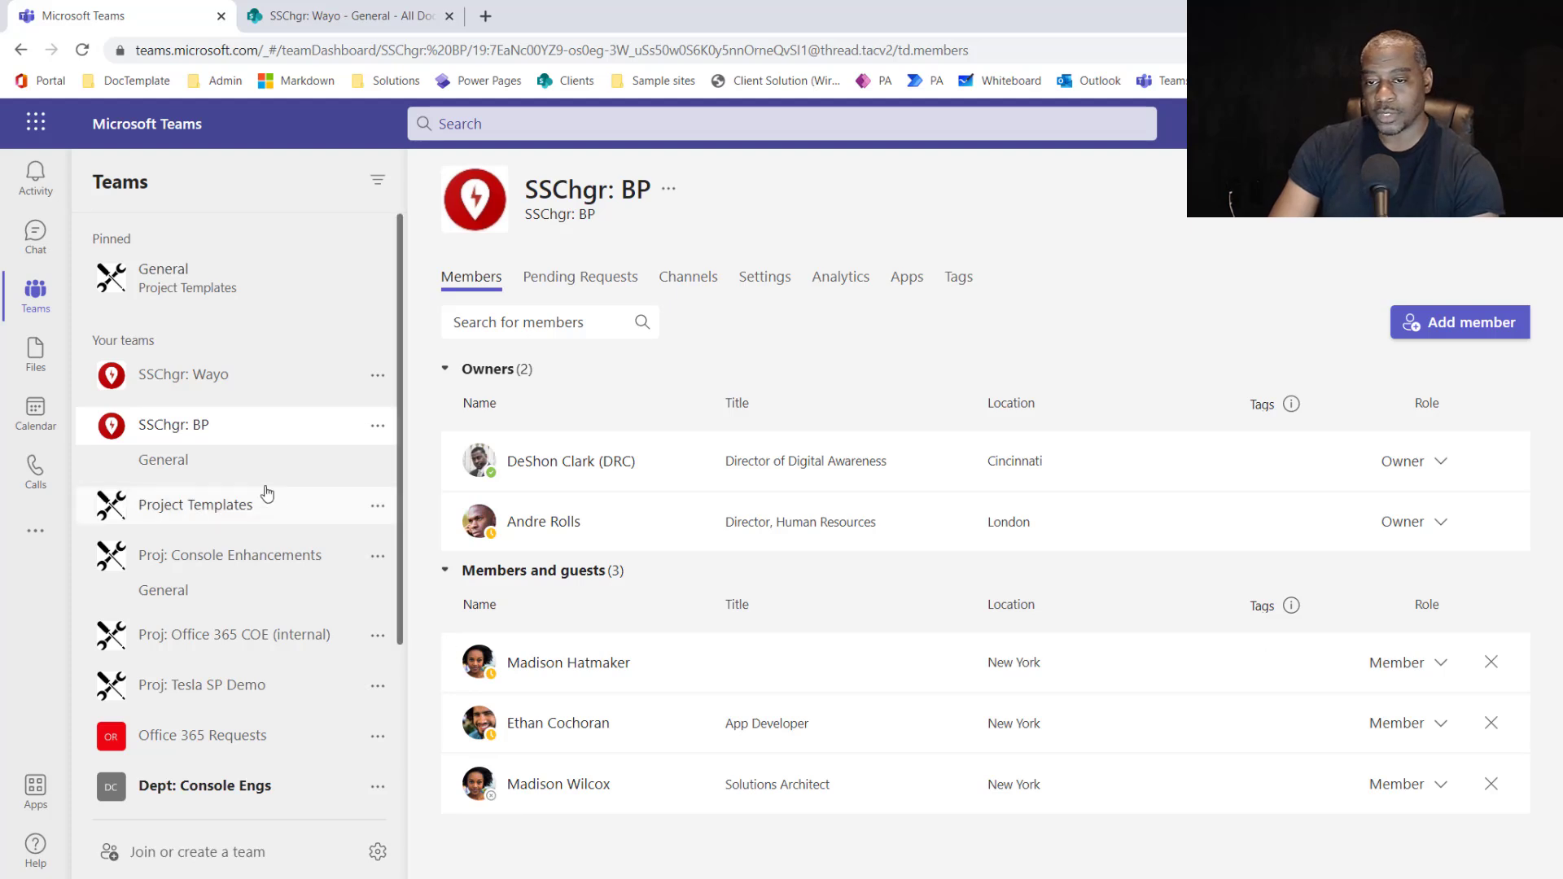
Display the SSChgr: BP General channel's files in both Teams browser windows and arrange the windows so both file lists are visible.
left_click(234, 468)
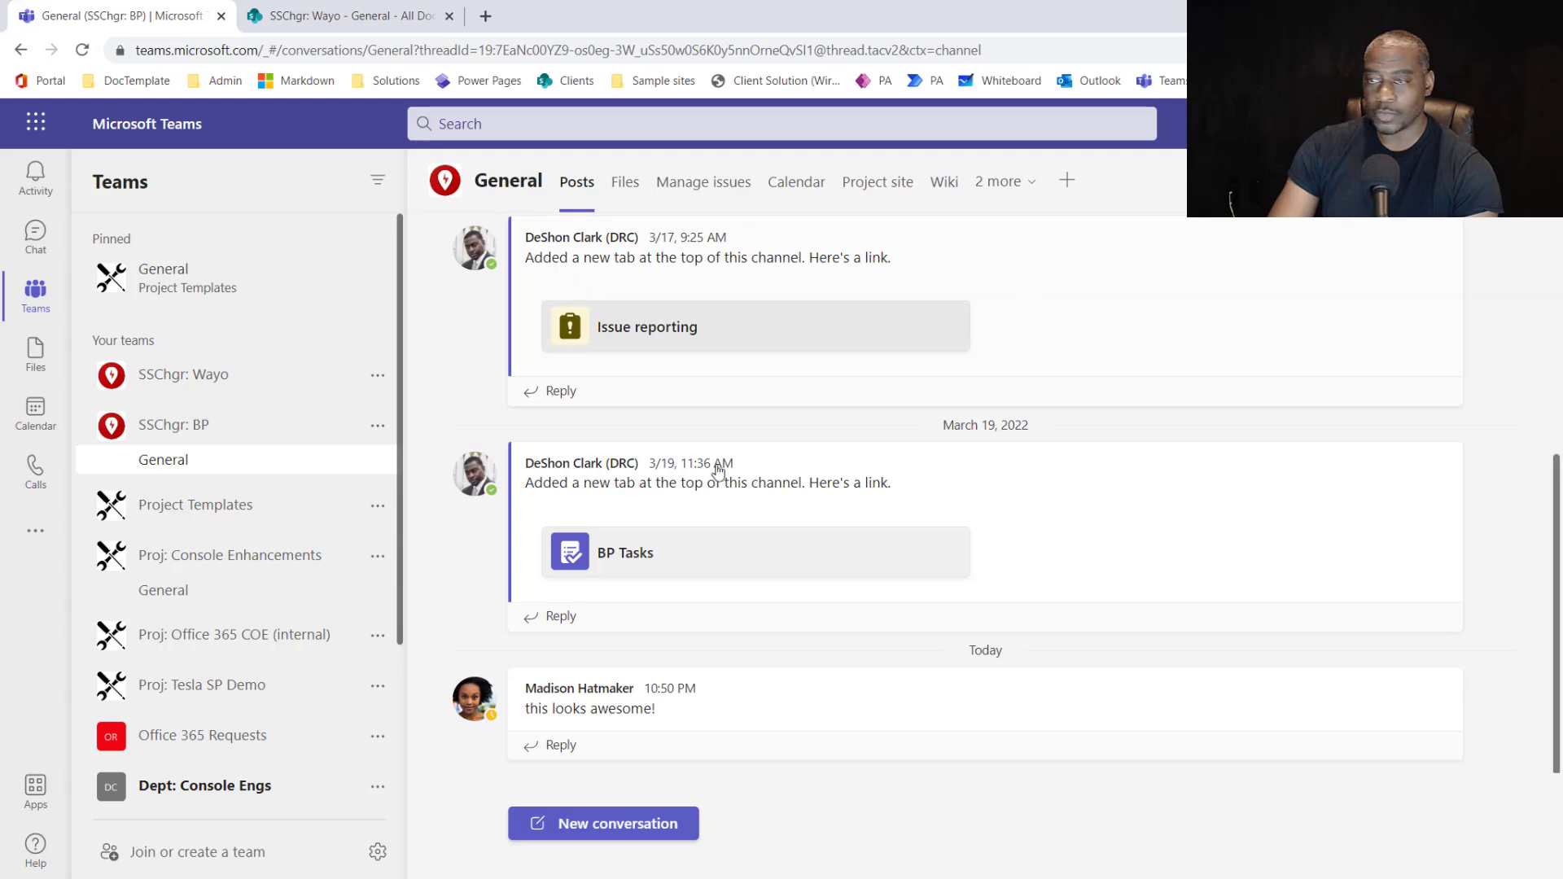
key("alt+Tab")
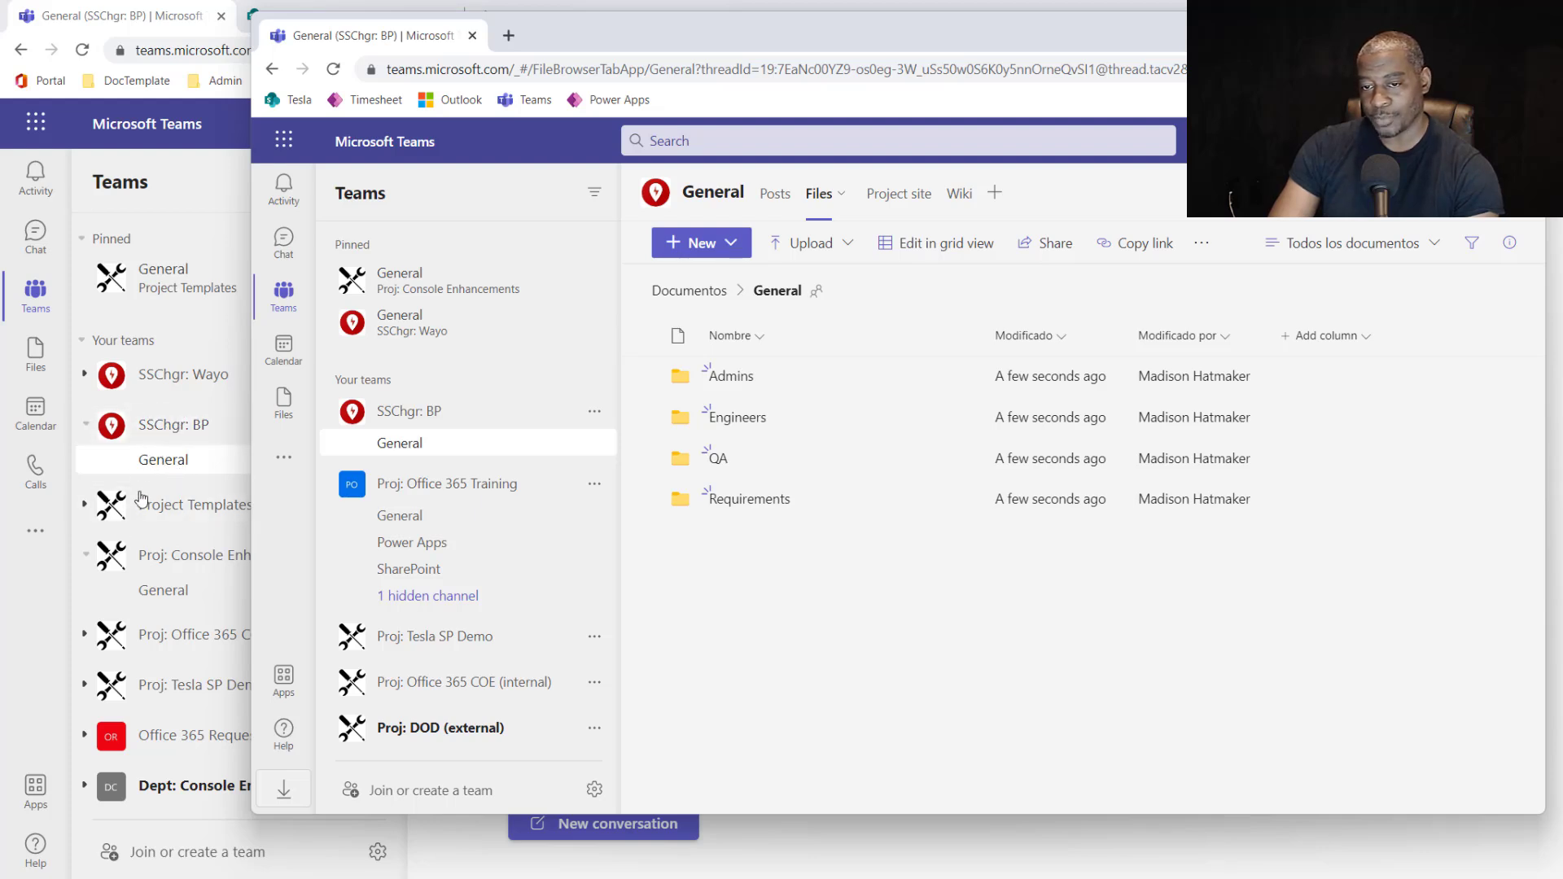
left_click(403, 444)
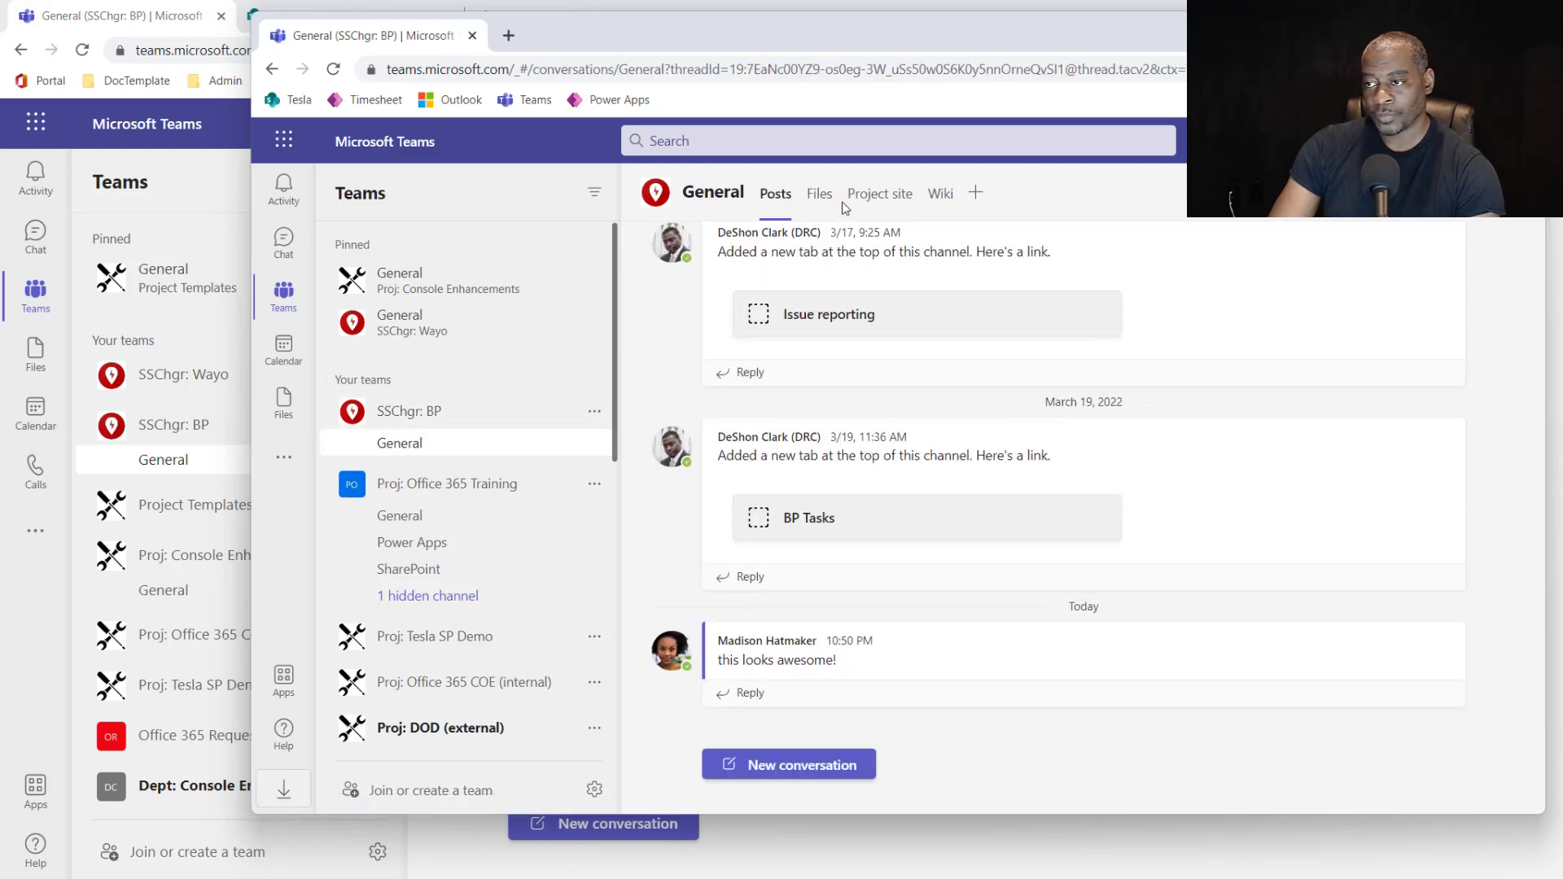
left_click(819, 194)
left_click_drag(737, 49, 1058, 66)
left_click(540, 13)
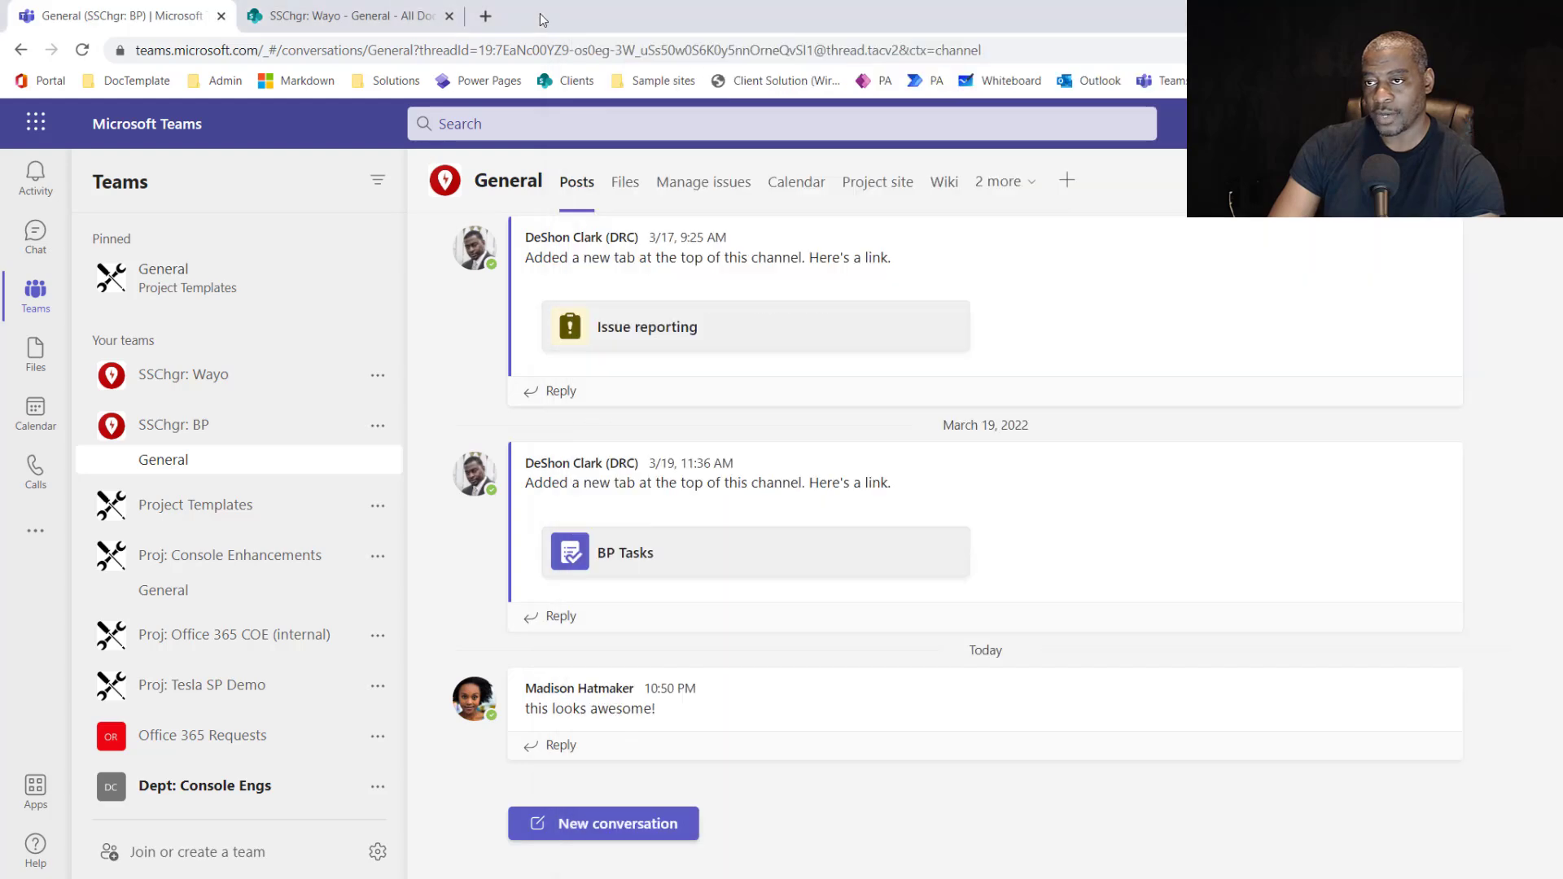
left_click(625, 182)
left_click_drag(685, 27, 616, 32)
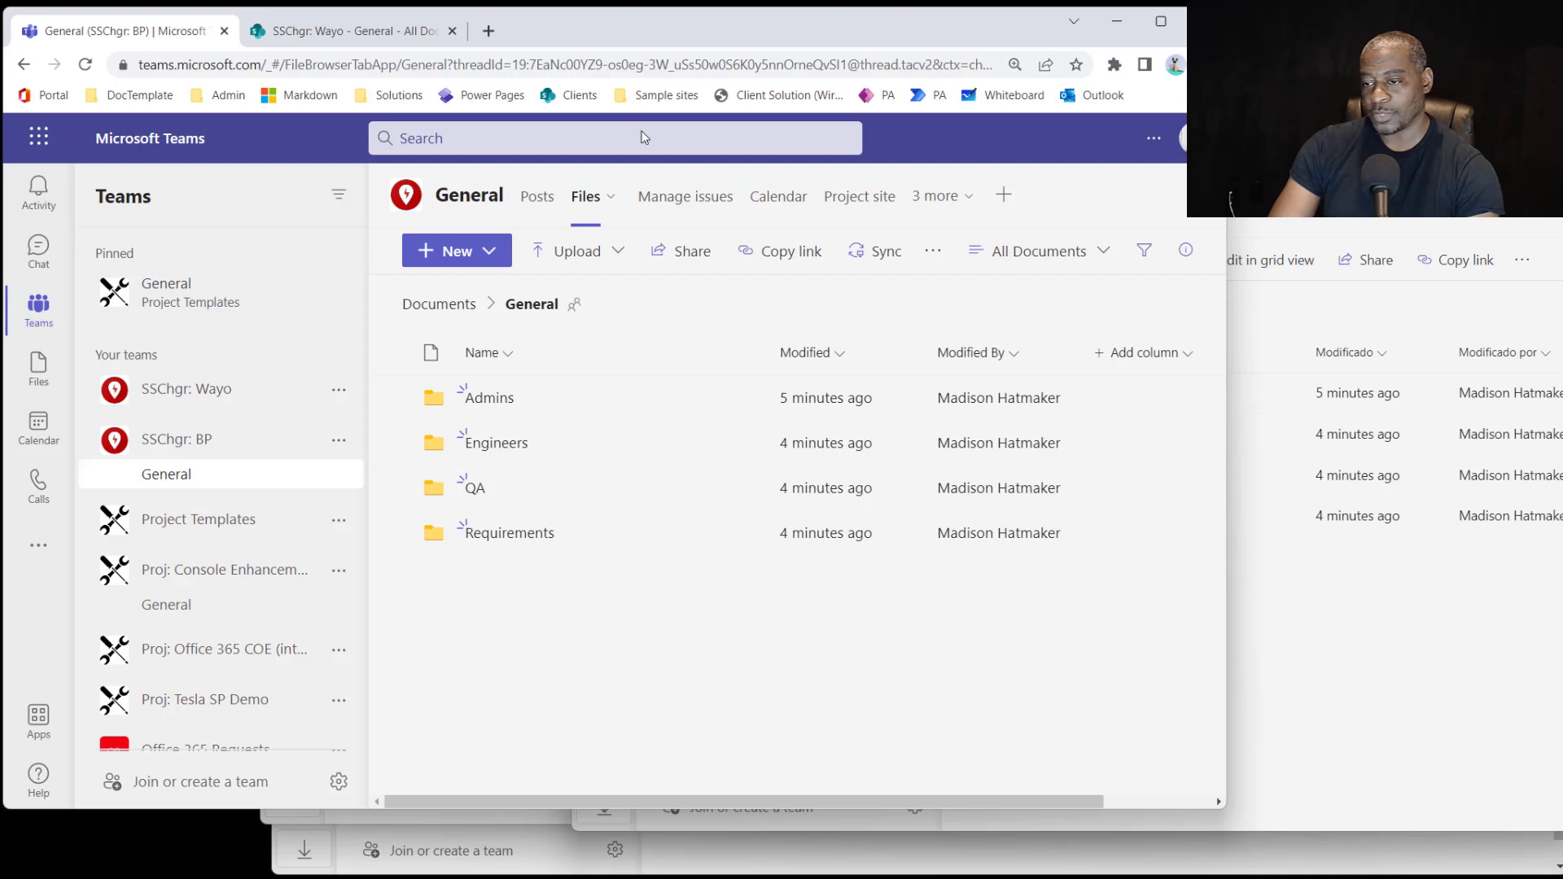
left_click(1407, 701)
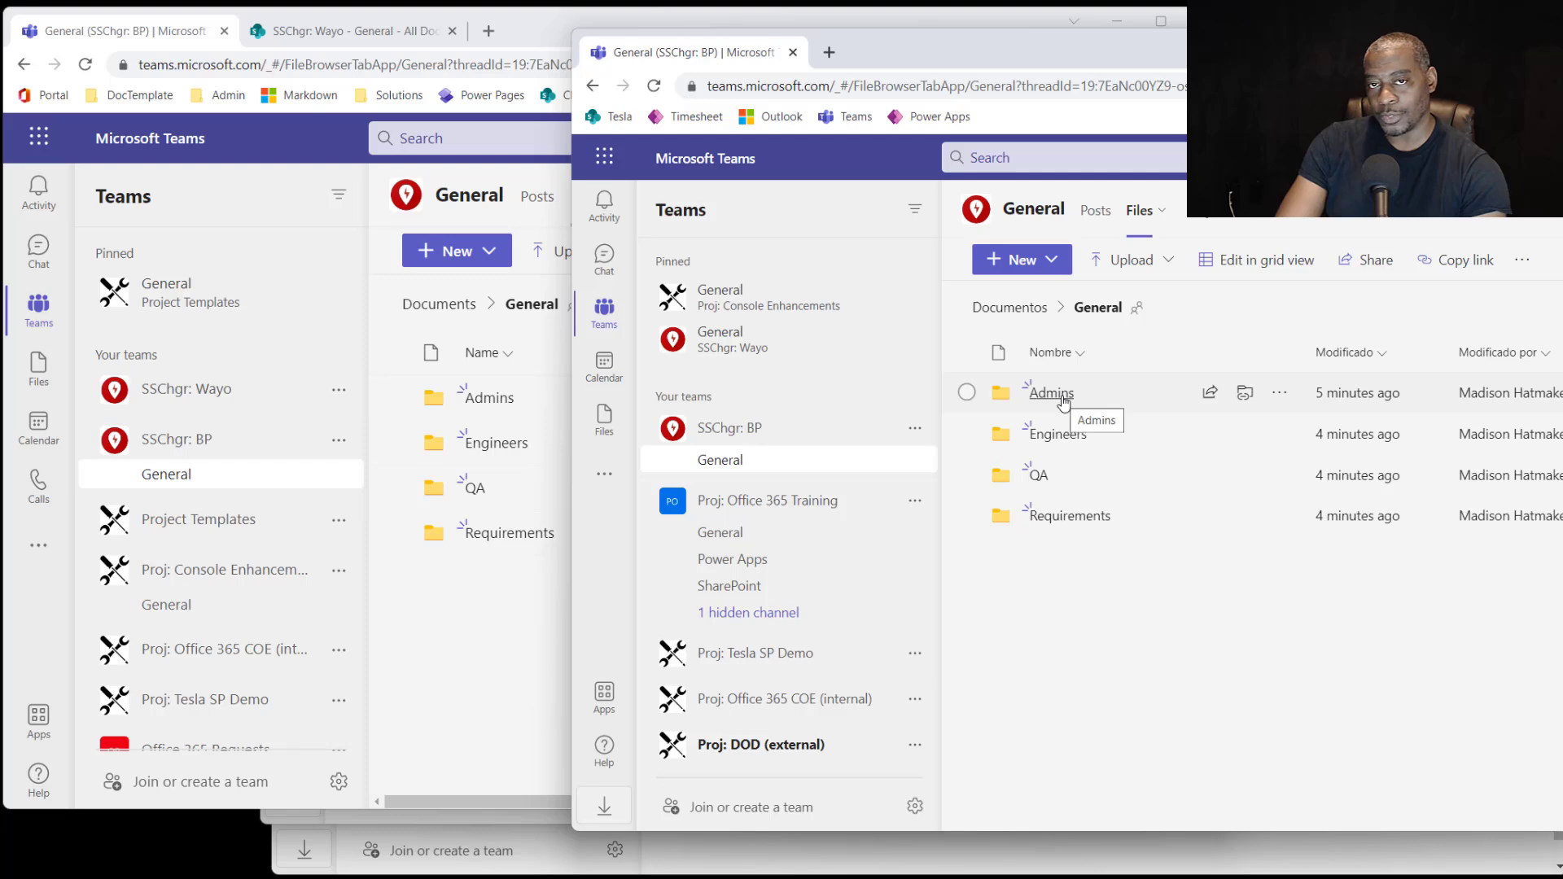
Open the access settings of the Admins folder in the team owner's window and review the groups with direct access.
left_click(562, 403)
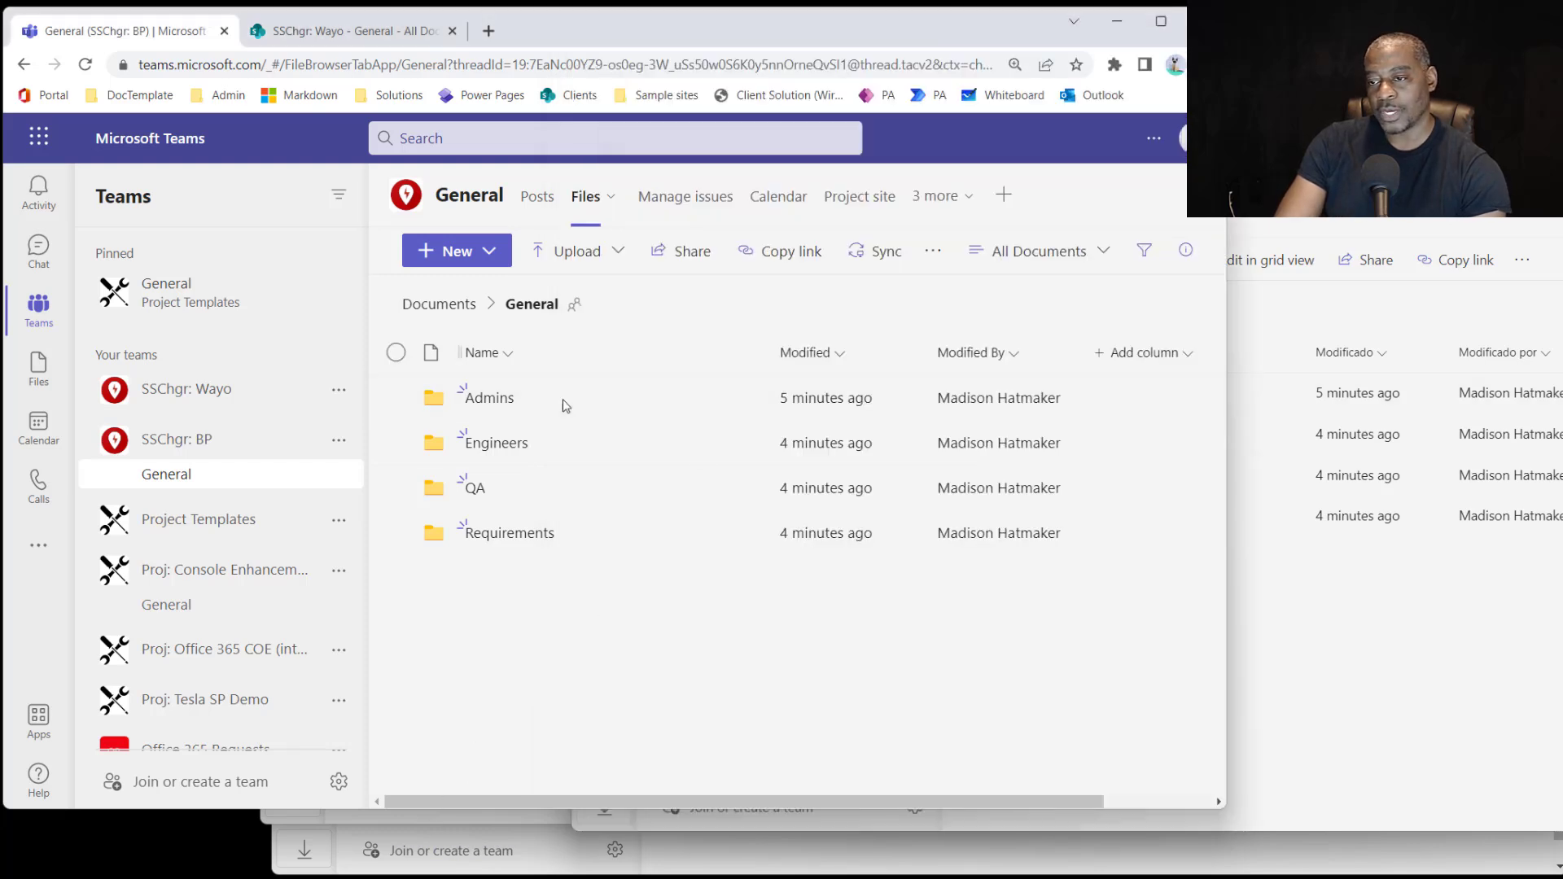
left_click(740, 397)
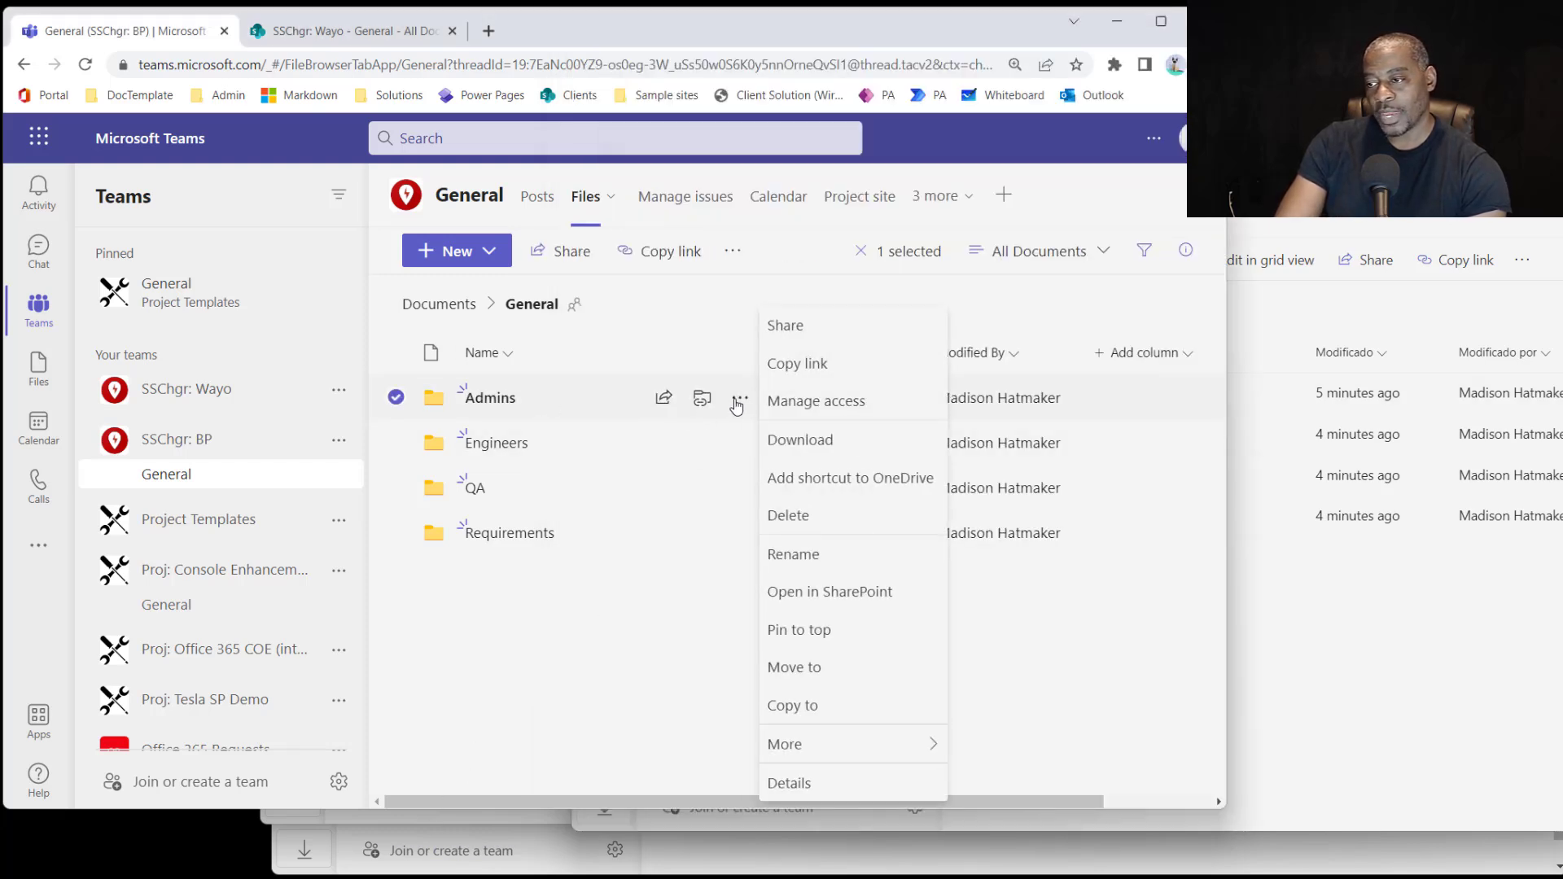
left_click(813, 402)
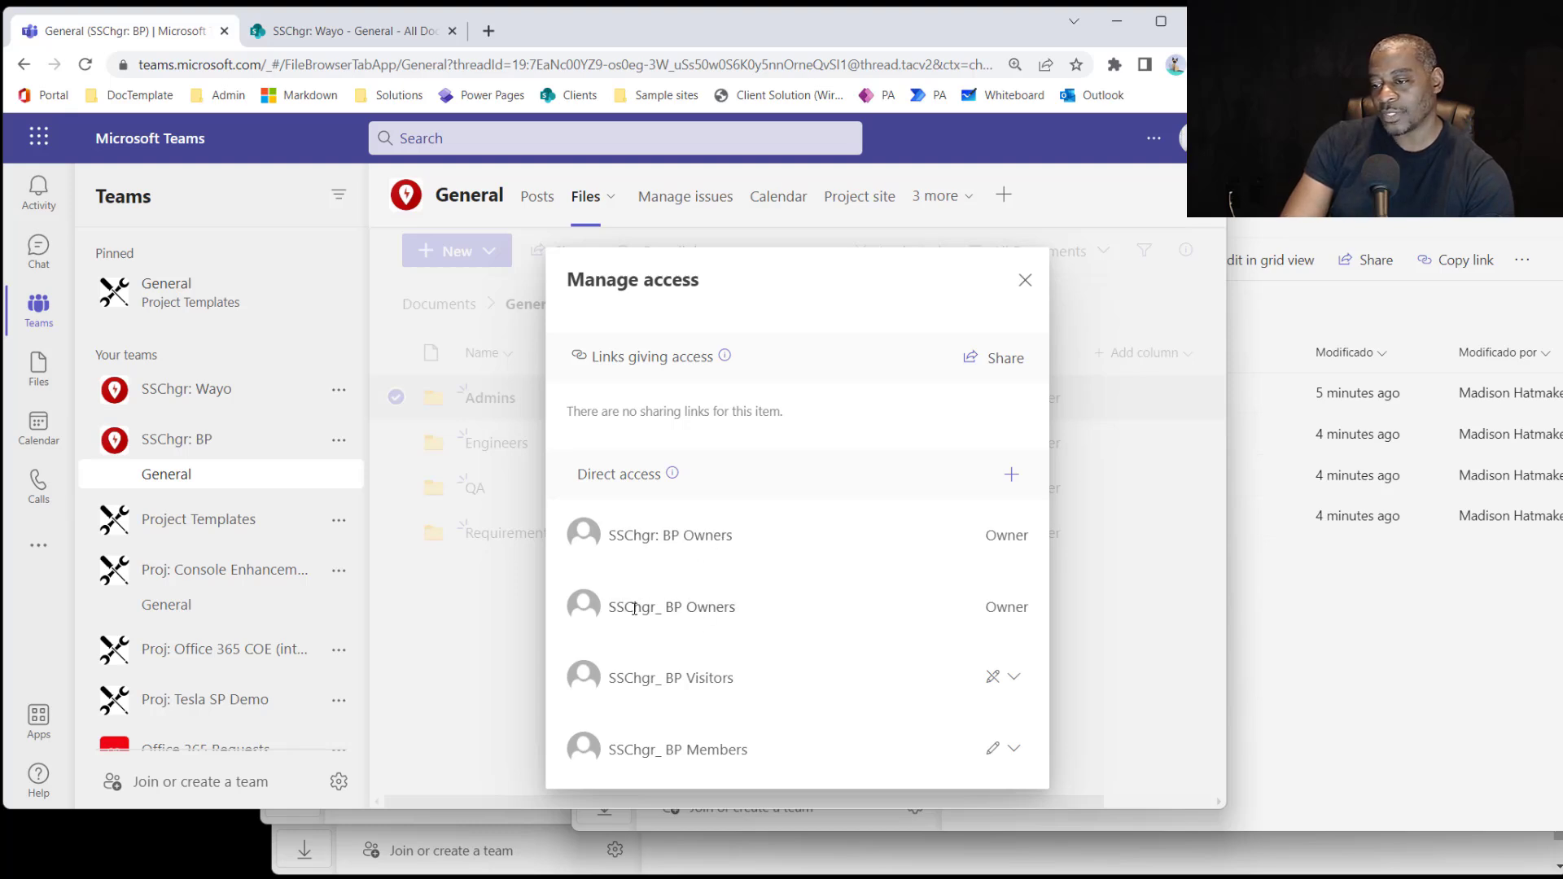
left_click_drag(634, 608, 690, 614)
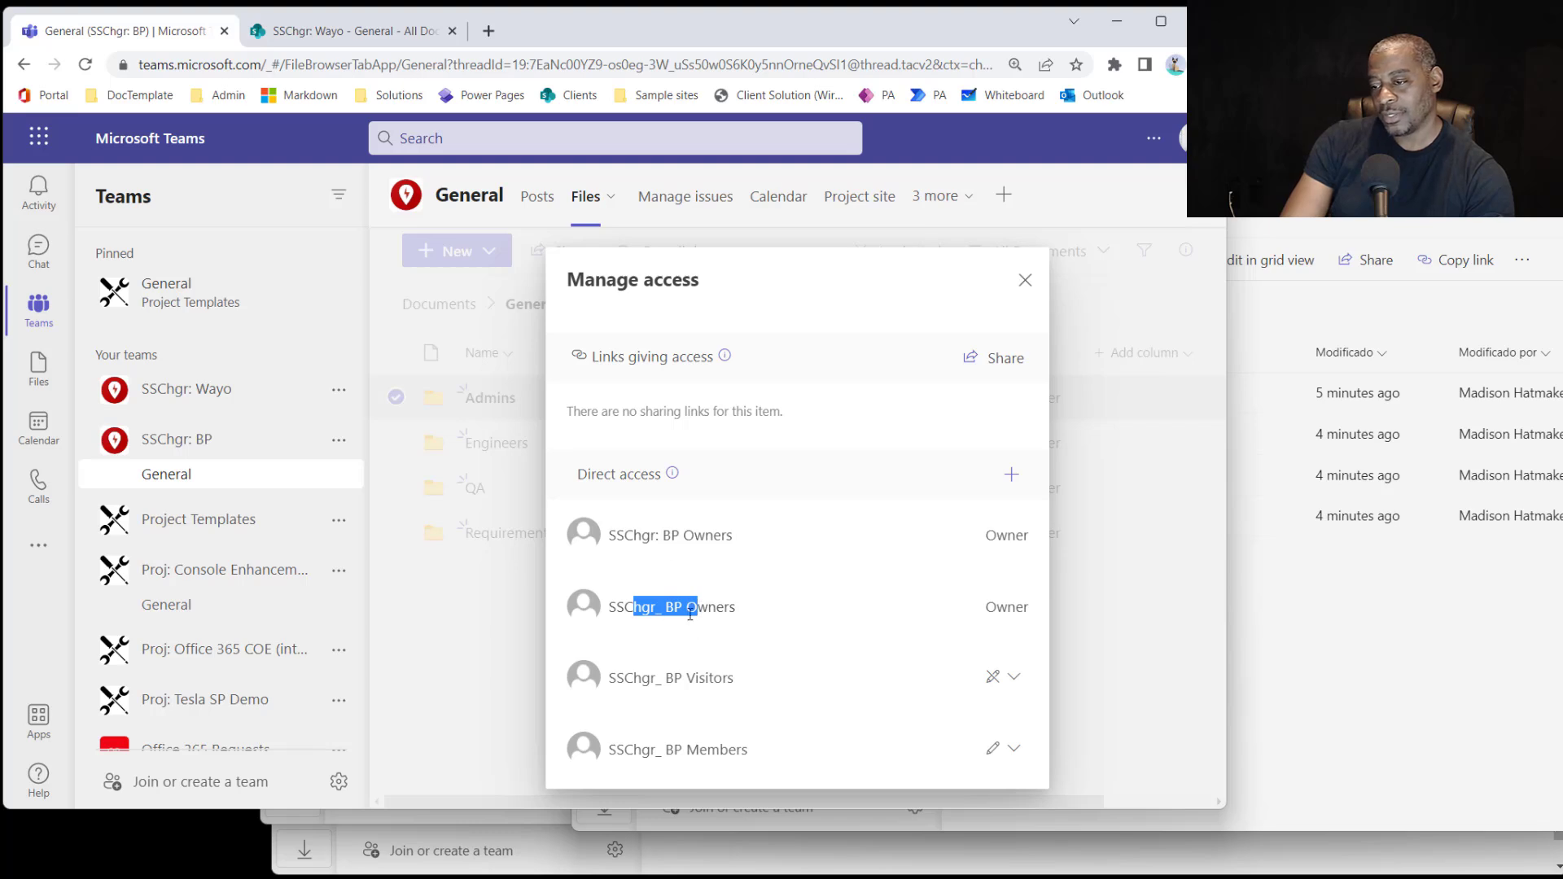
left_click_drag(623, 538, 694, 538)
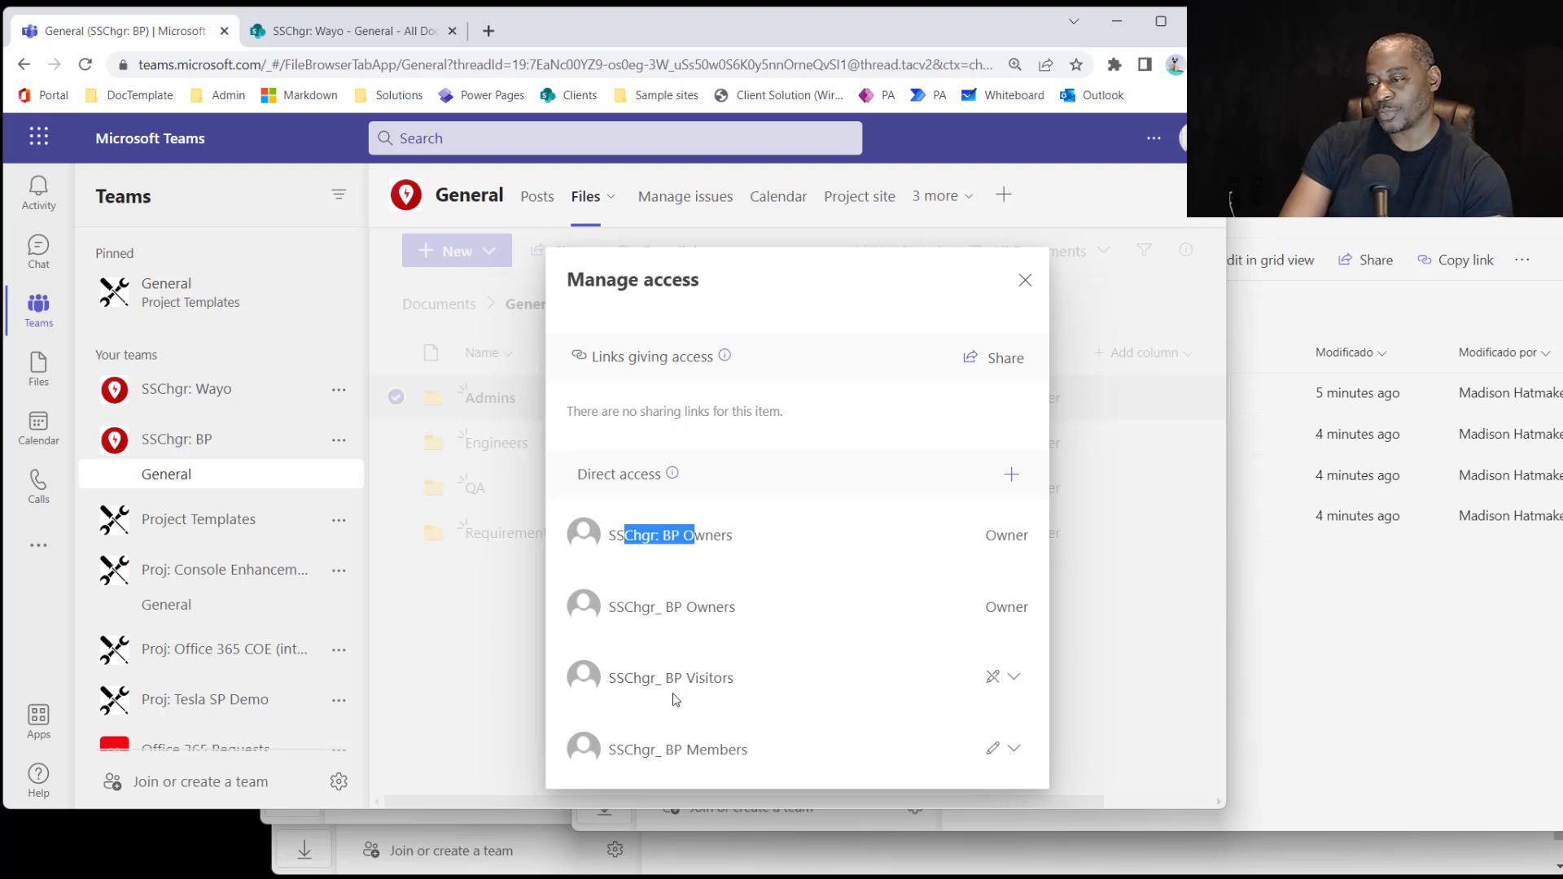
left_click_drag(651, 678, 717, 687)
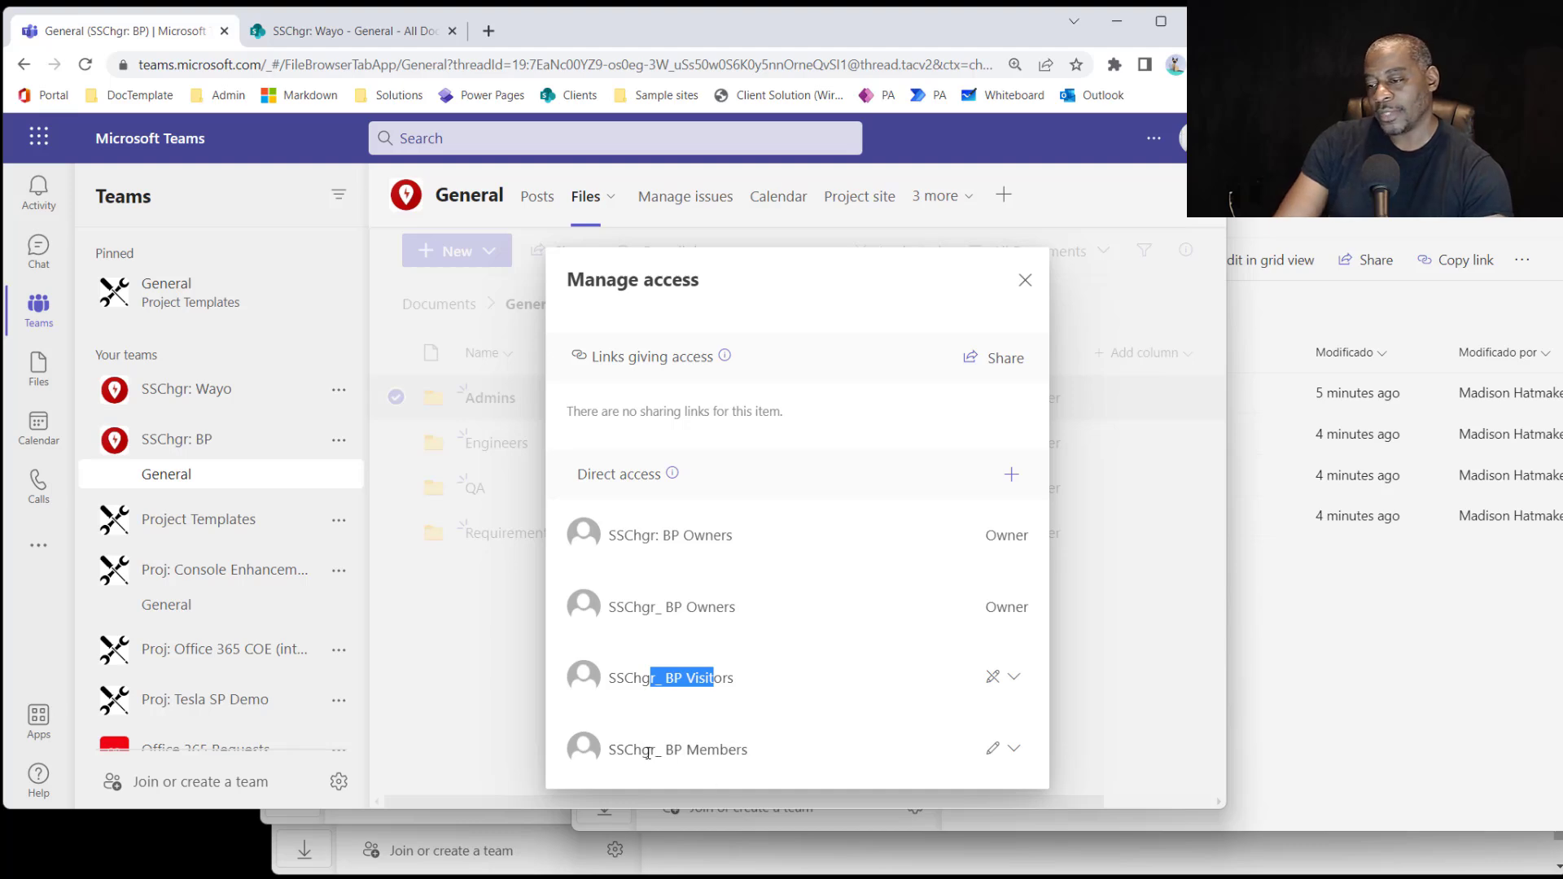
left_click_drag(644, 750, 706, 753)
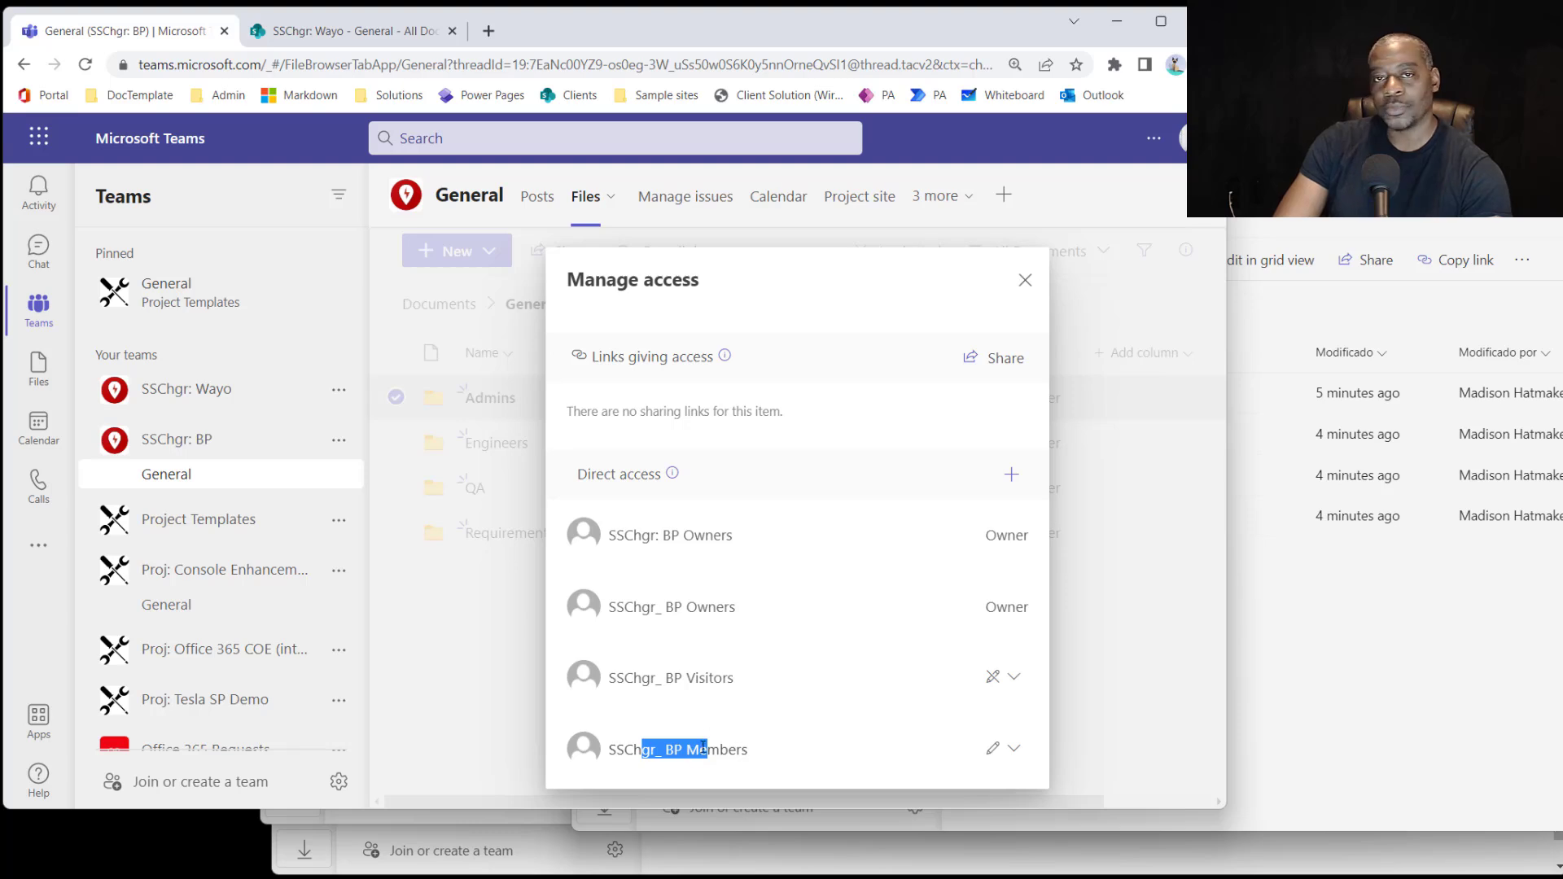
Remove the SSChgr_ BP Members group's access to the Admins folder and close its access settings.
left_click(1013, 749)
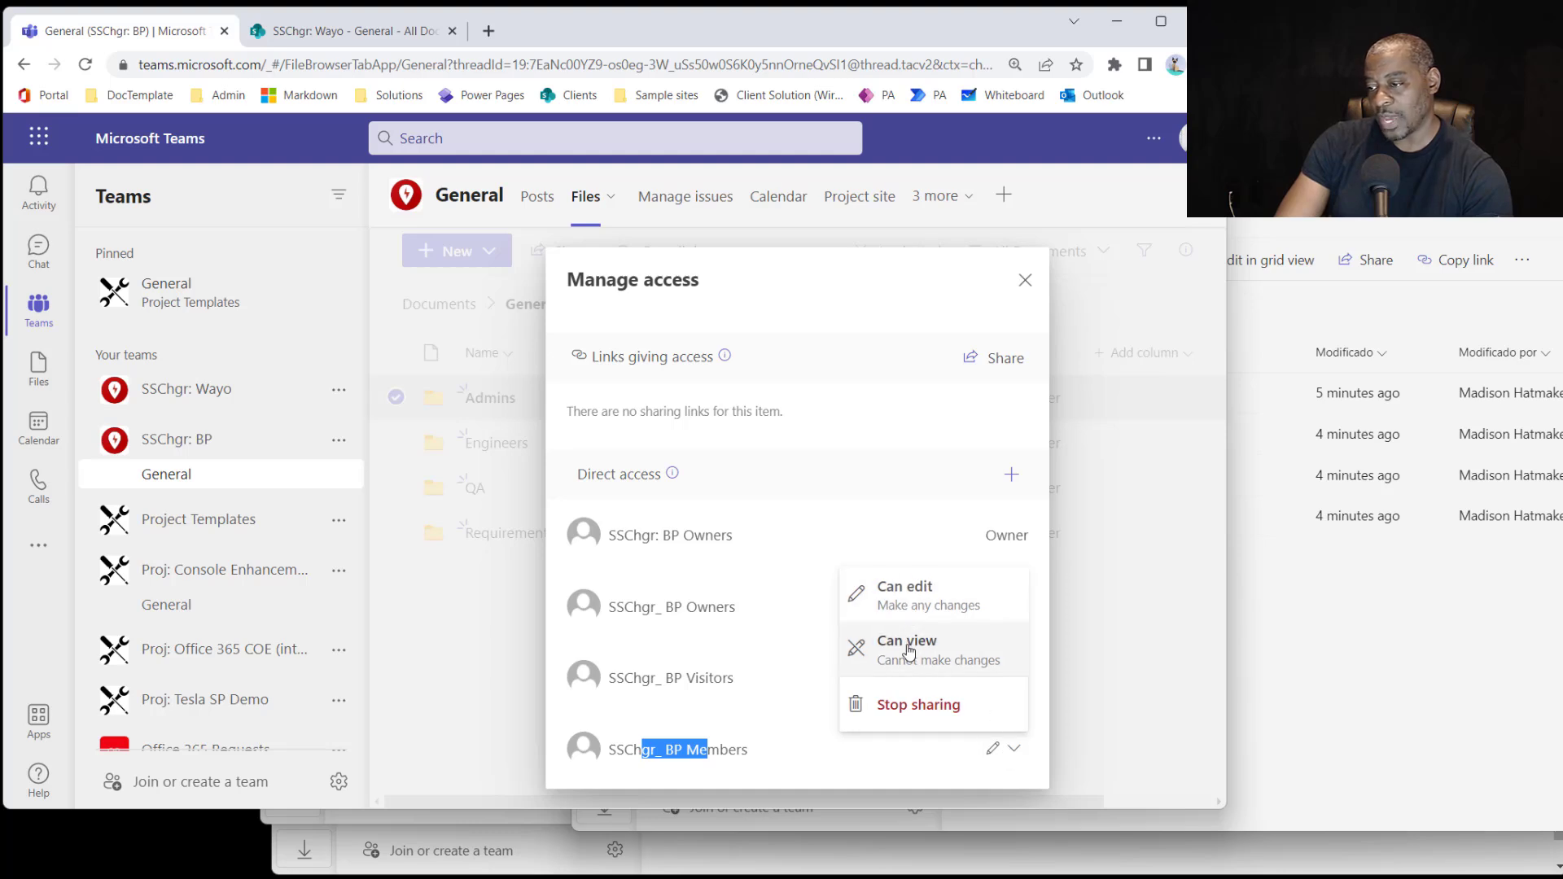
left_click(918, 707)
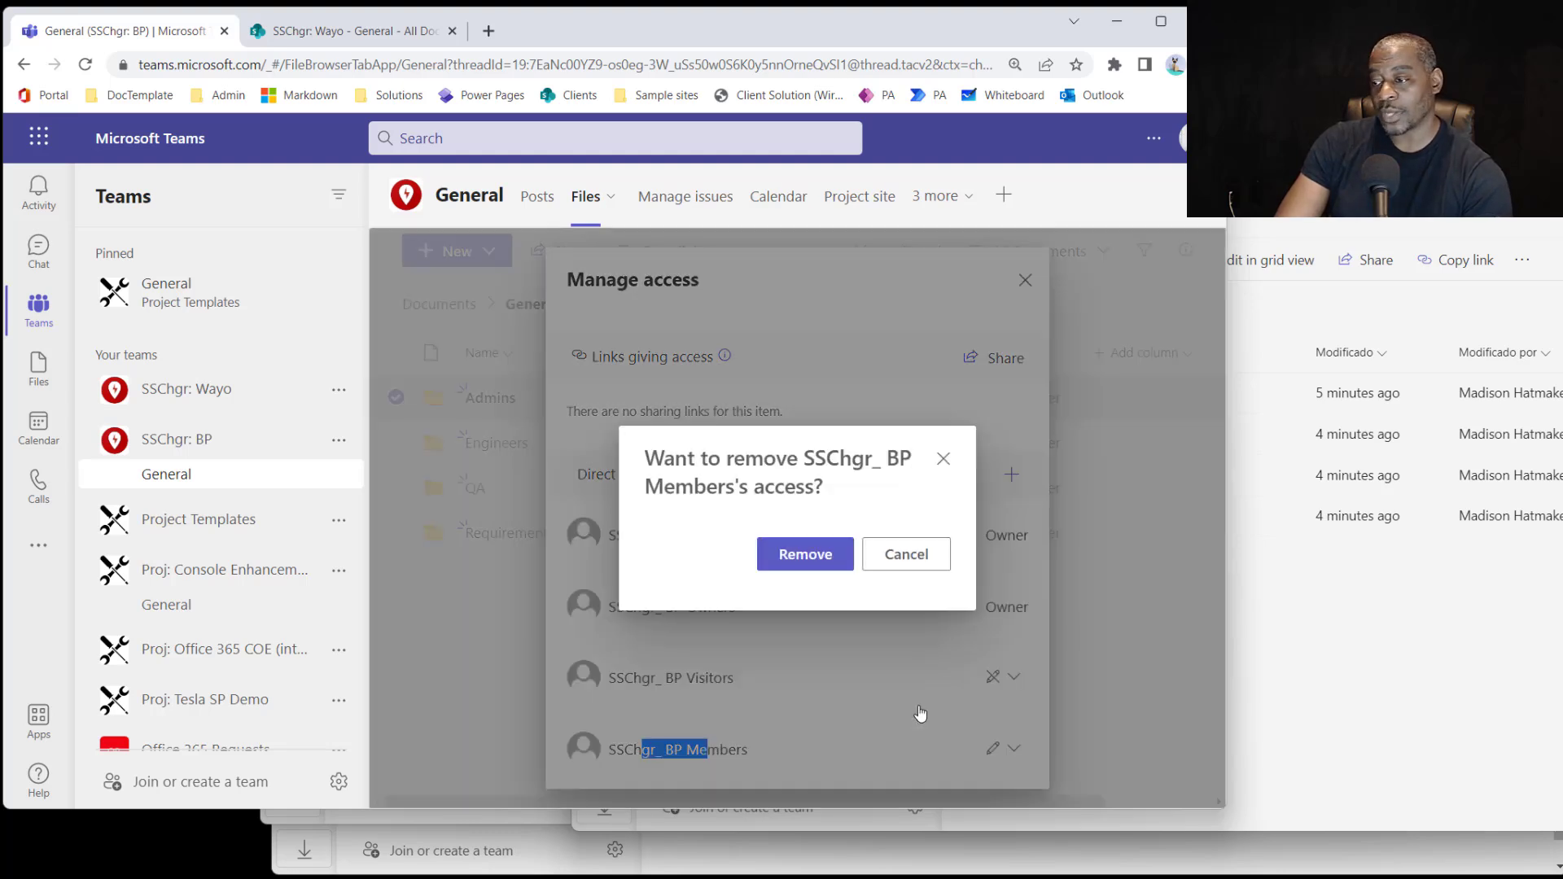
left_click(815, 570)
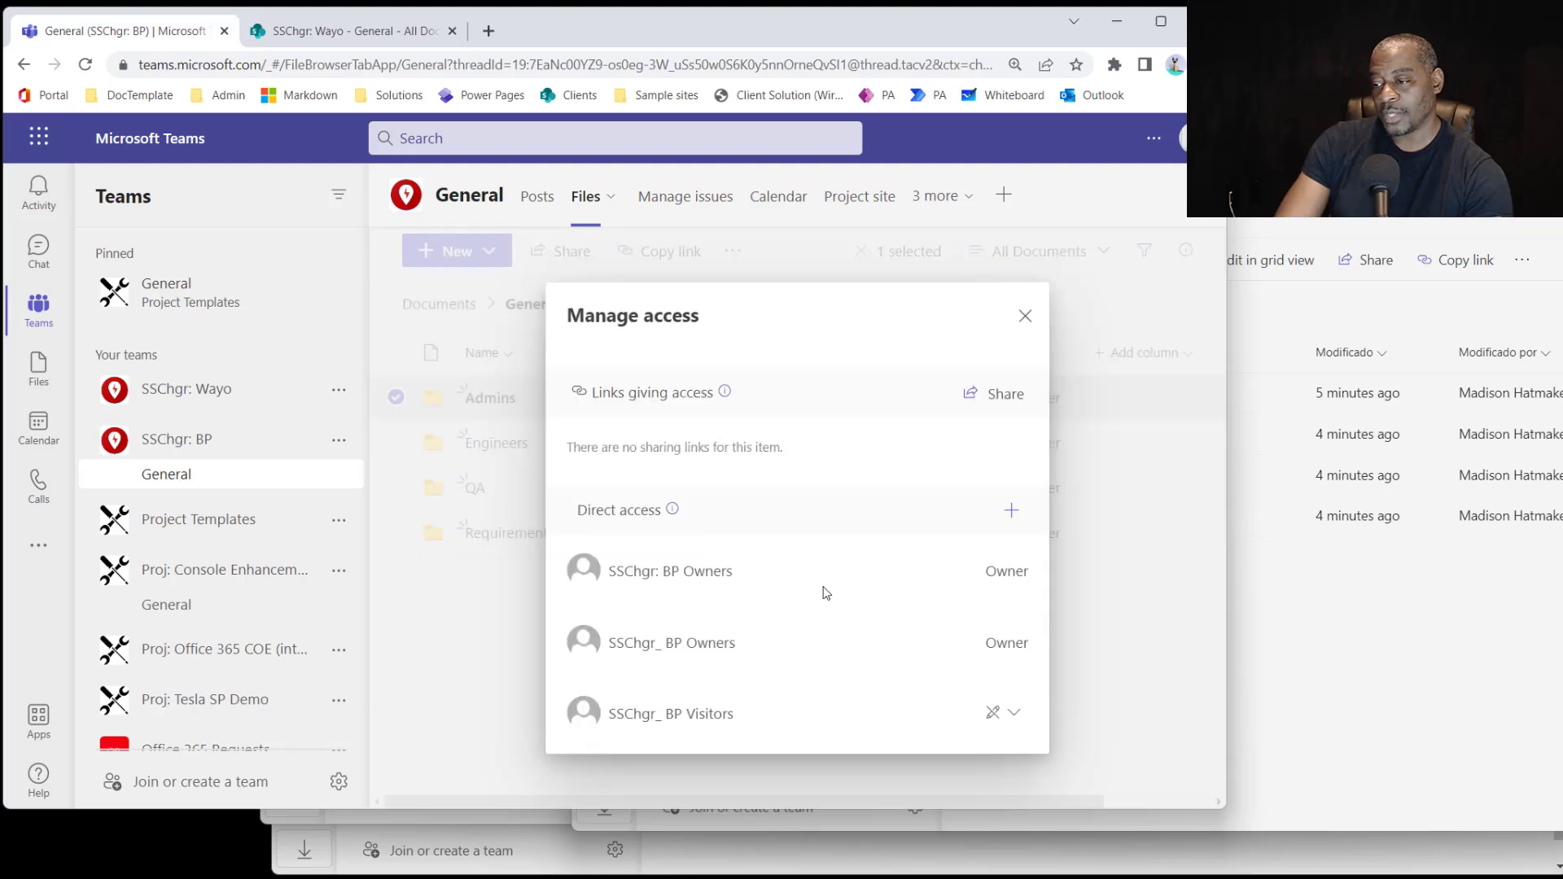
left_click(1025, 316)
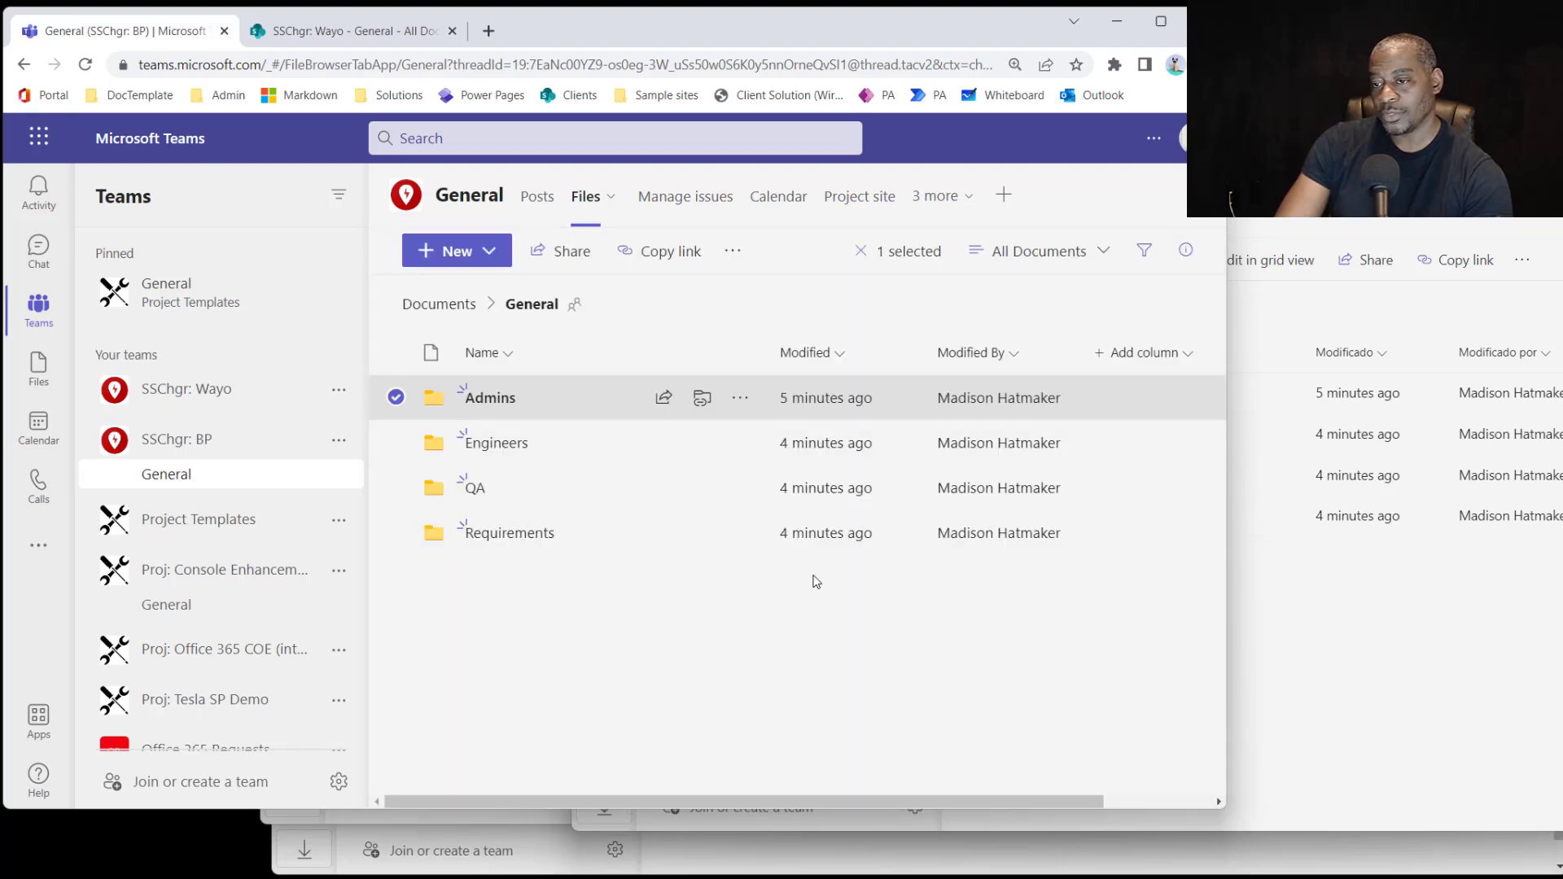
left_click(682, 615)
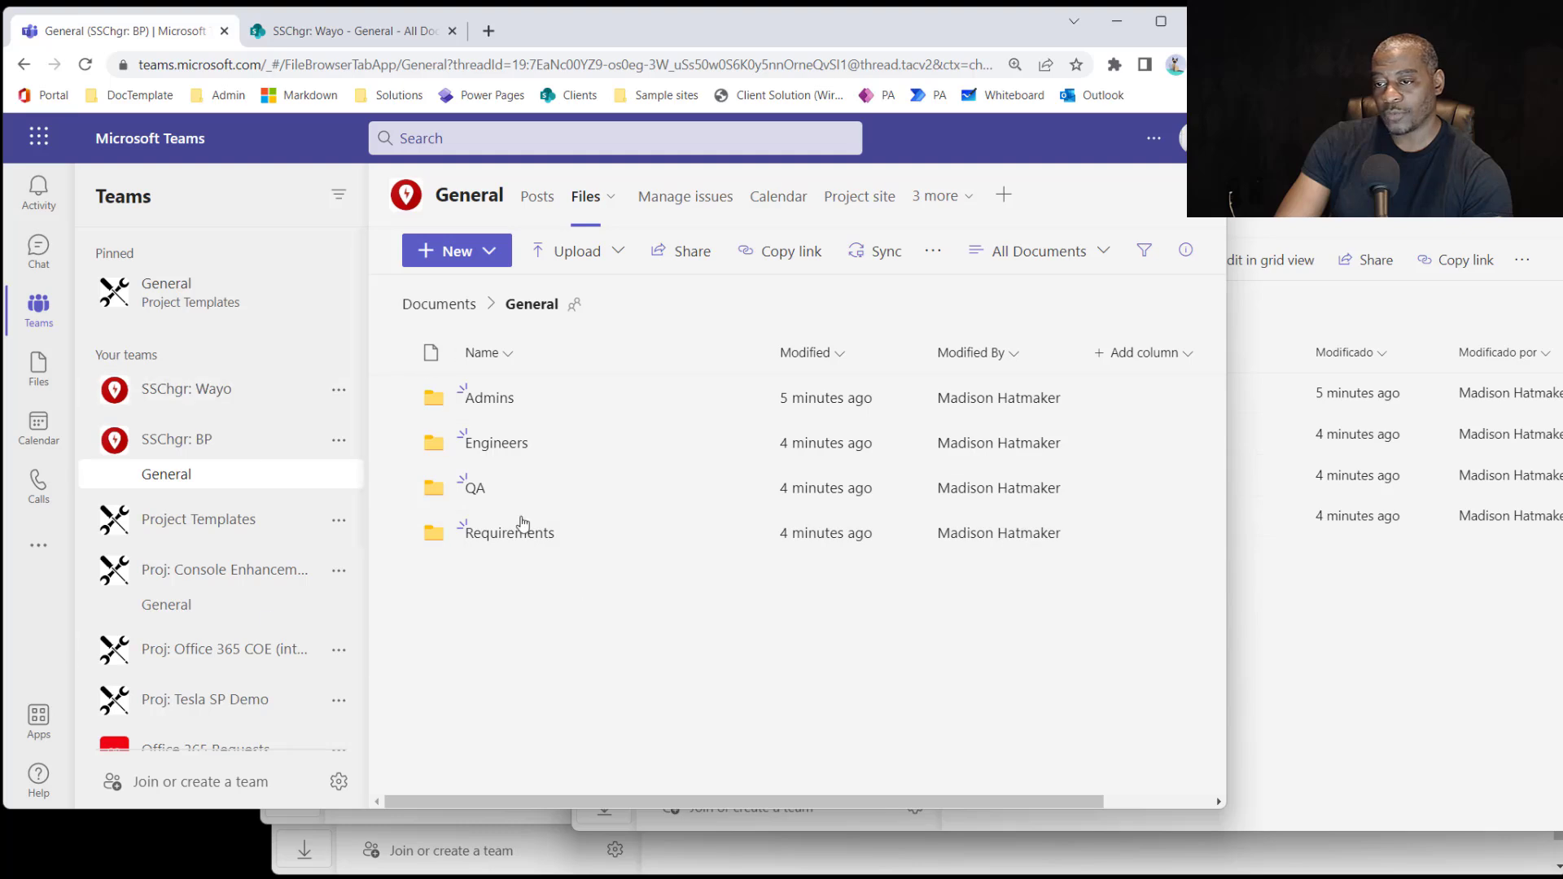
Check the Admins folder's visibility by reloading the team member's file list and opening the folder in the owner's window.
left_click(1323, 619)
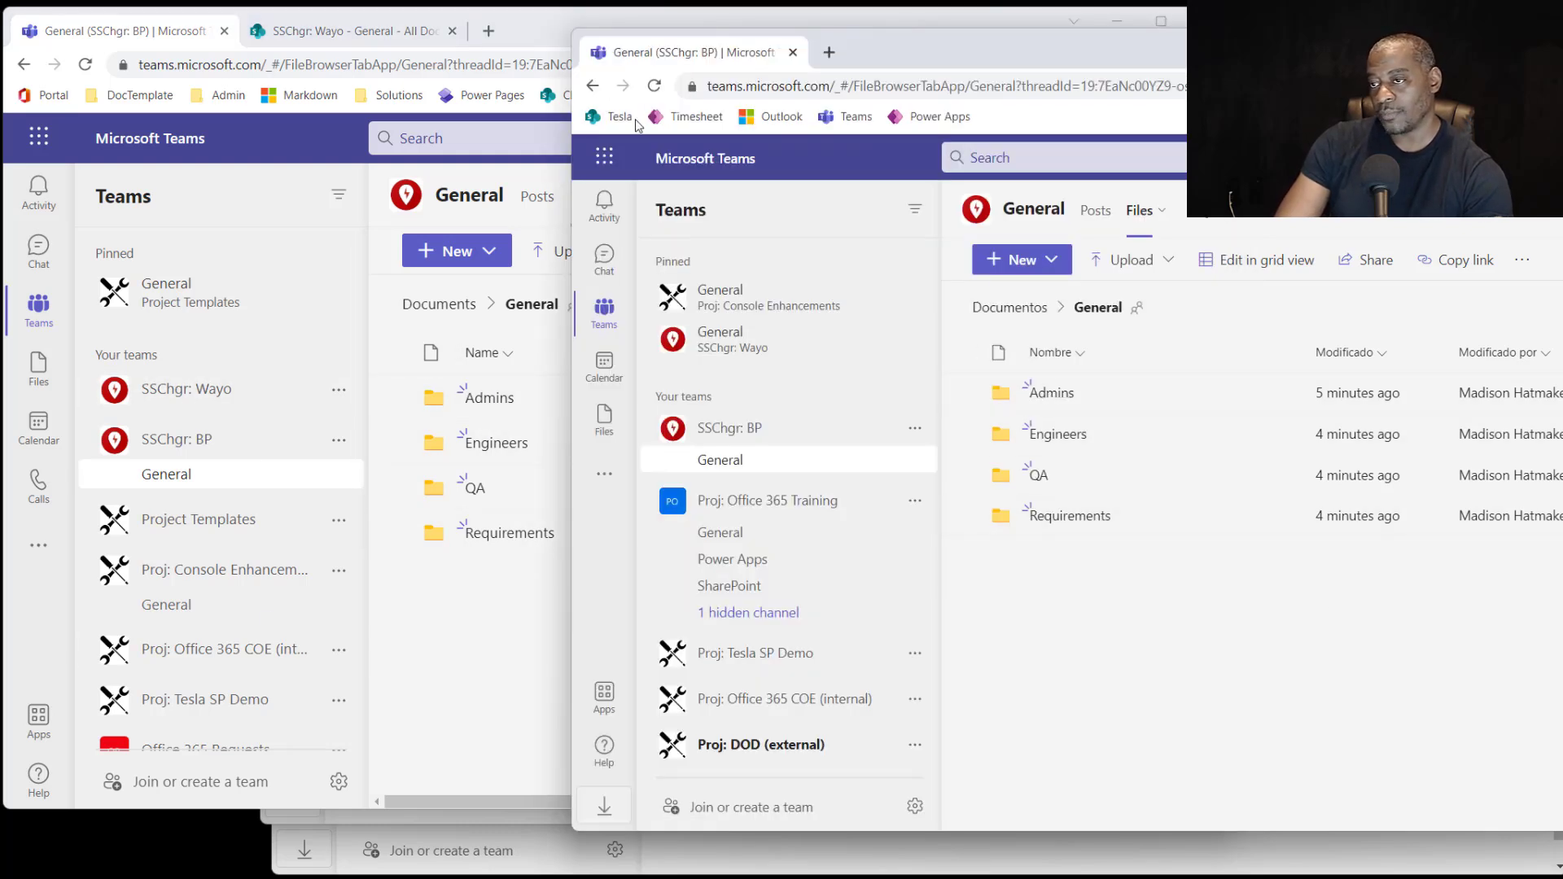
left_click(653, 88)
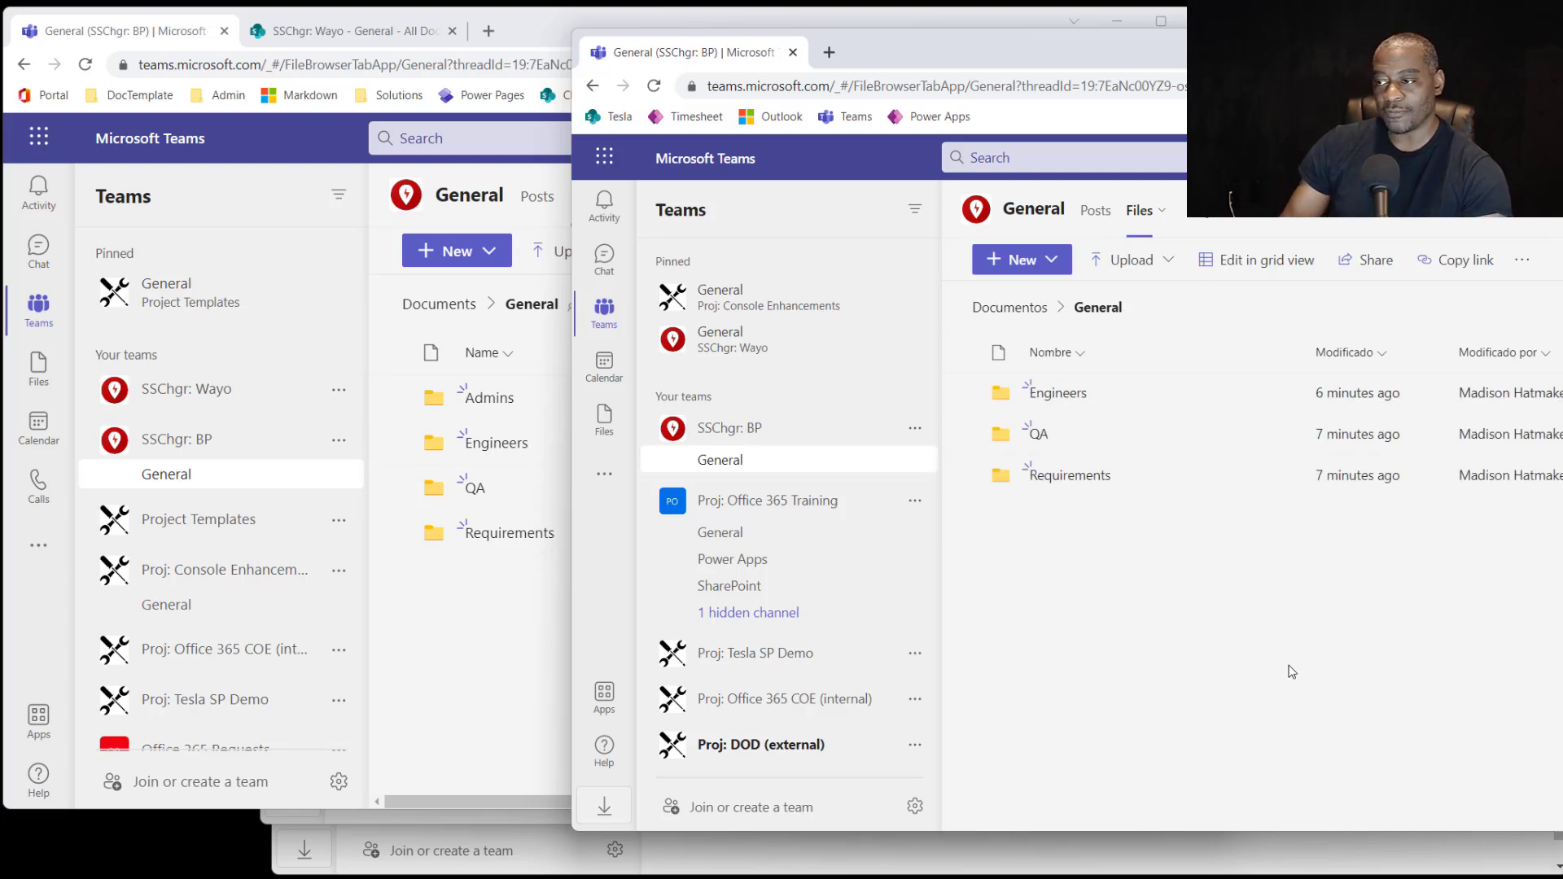
left_click(485, 402)
left_click(487, 398)
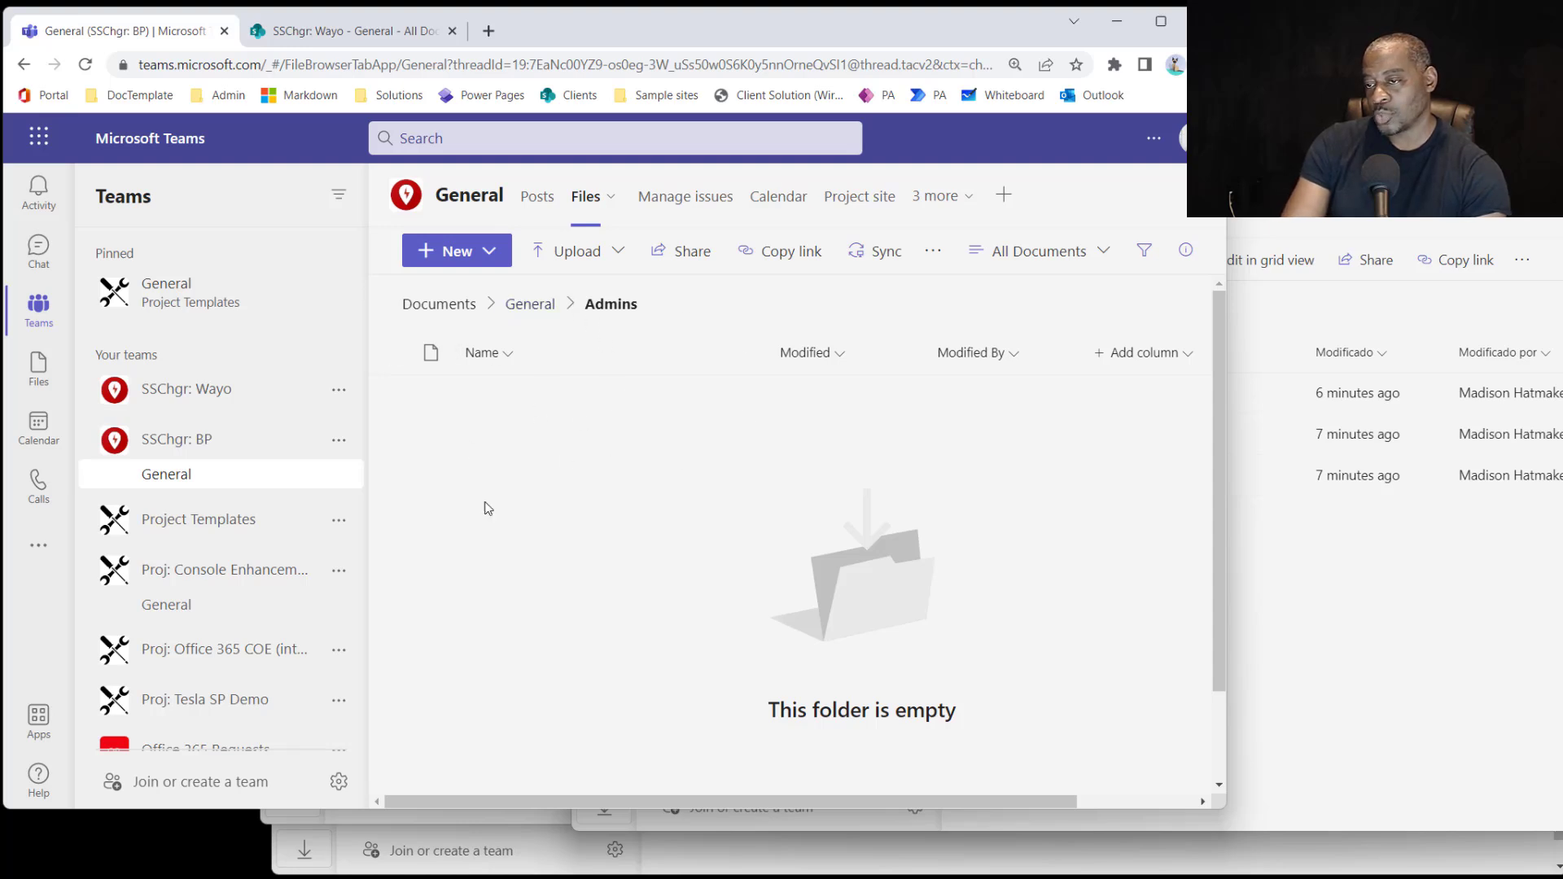
left_click(533, 305)
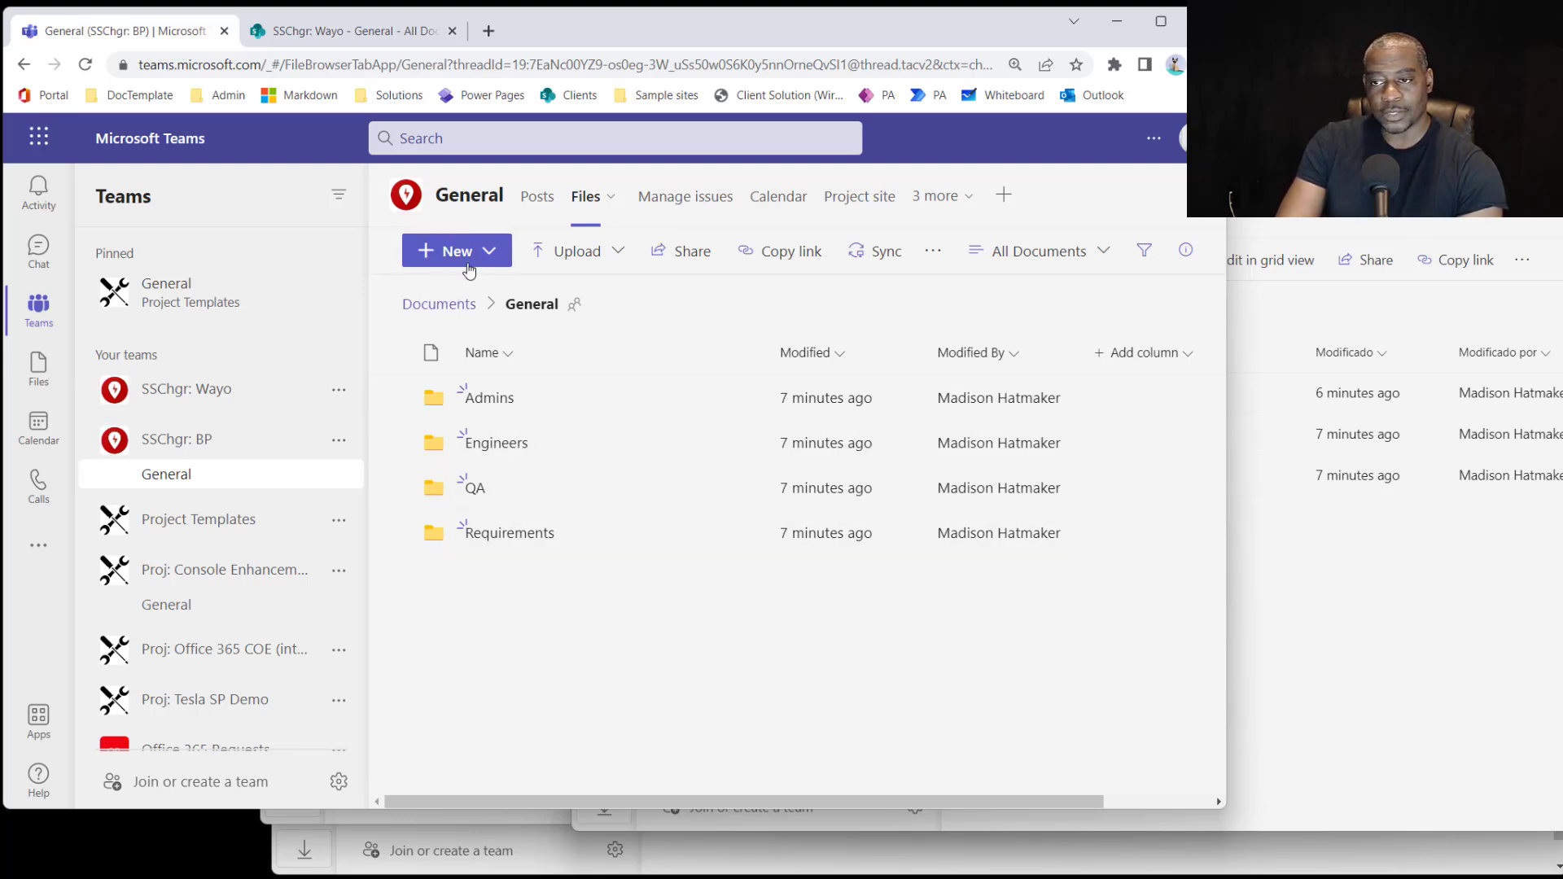
Create a new Word document in the General channel's Requirements folder.
left_click(505, 534)
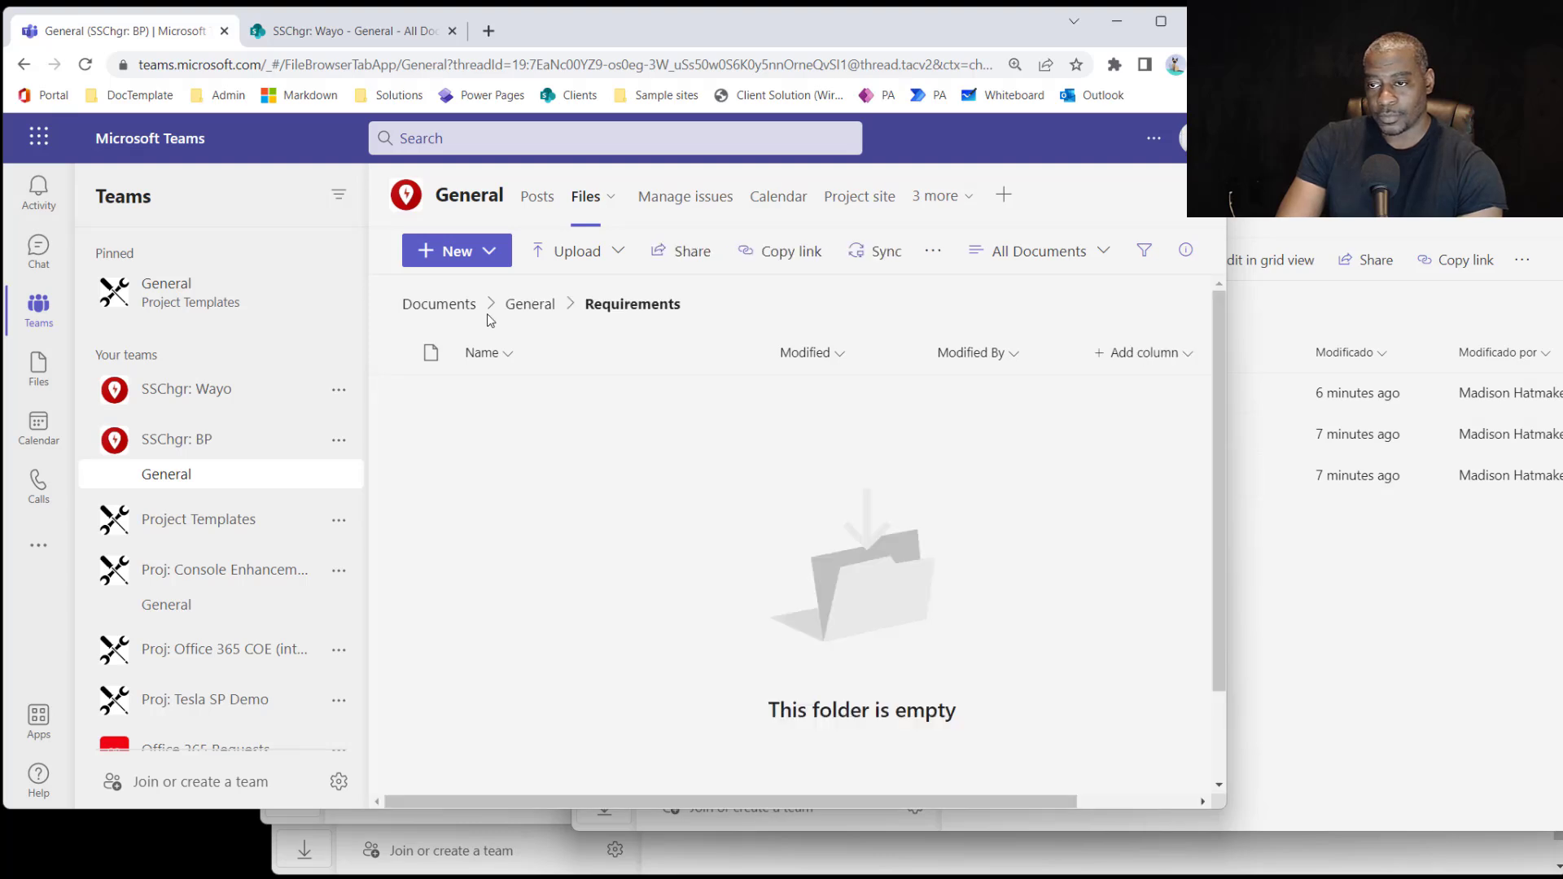
left_click(482, 258)
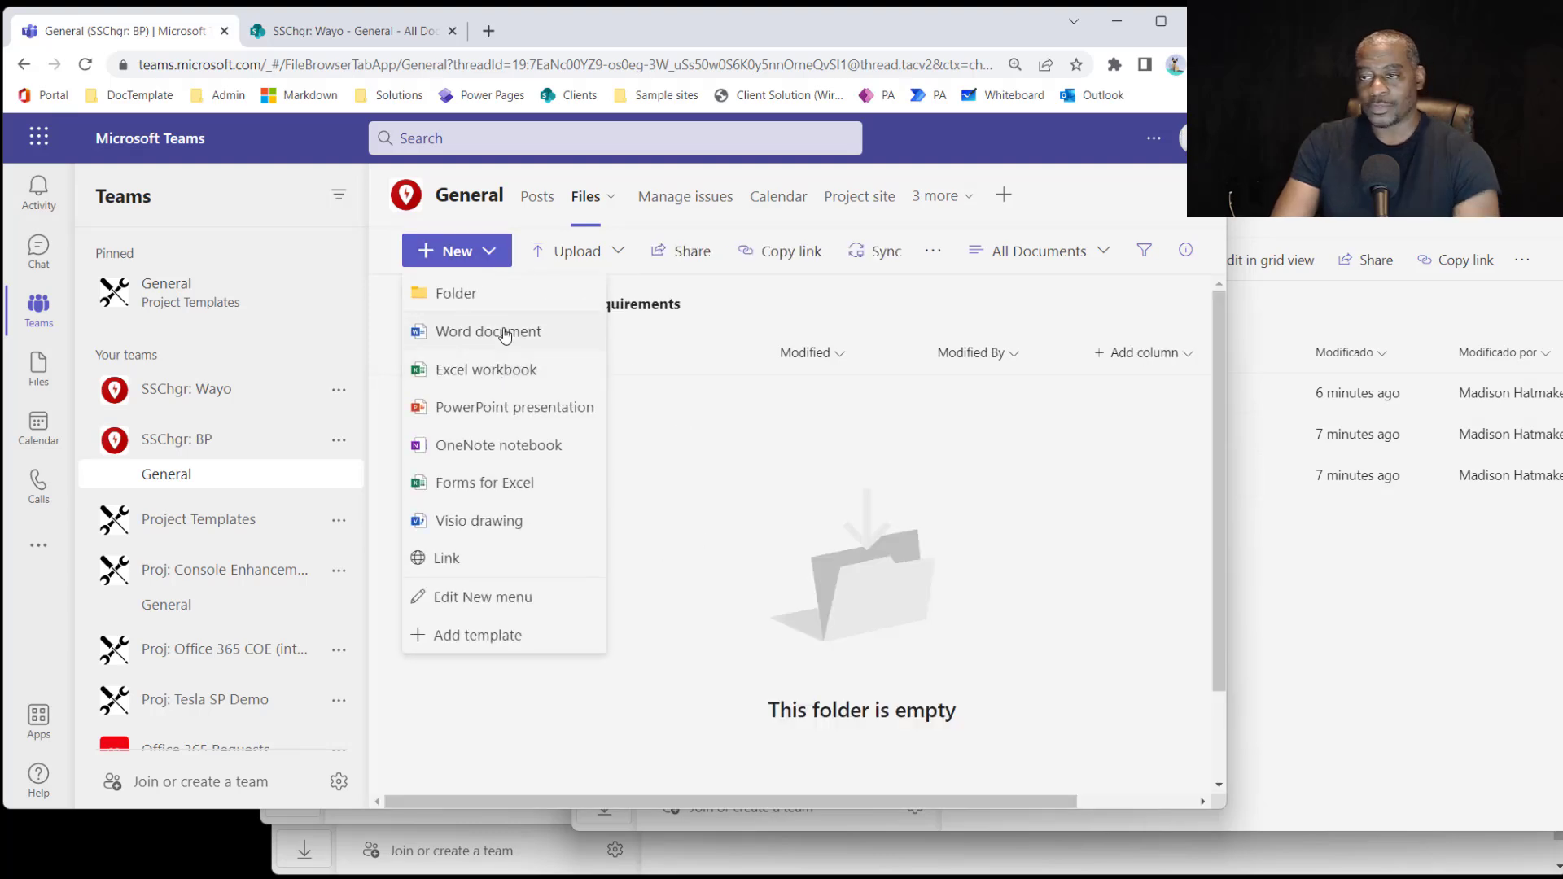
left_click(504, 334)
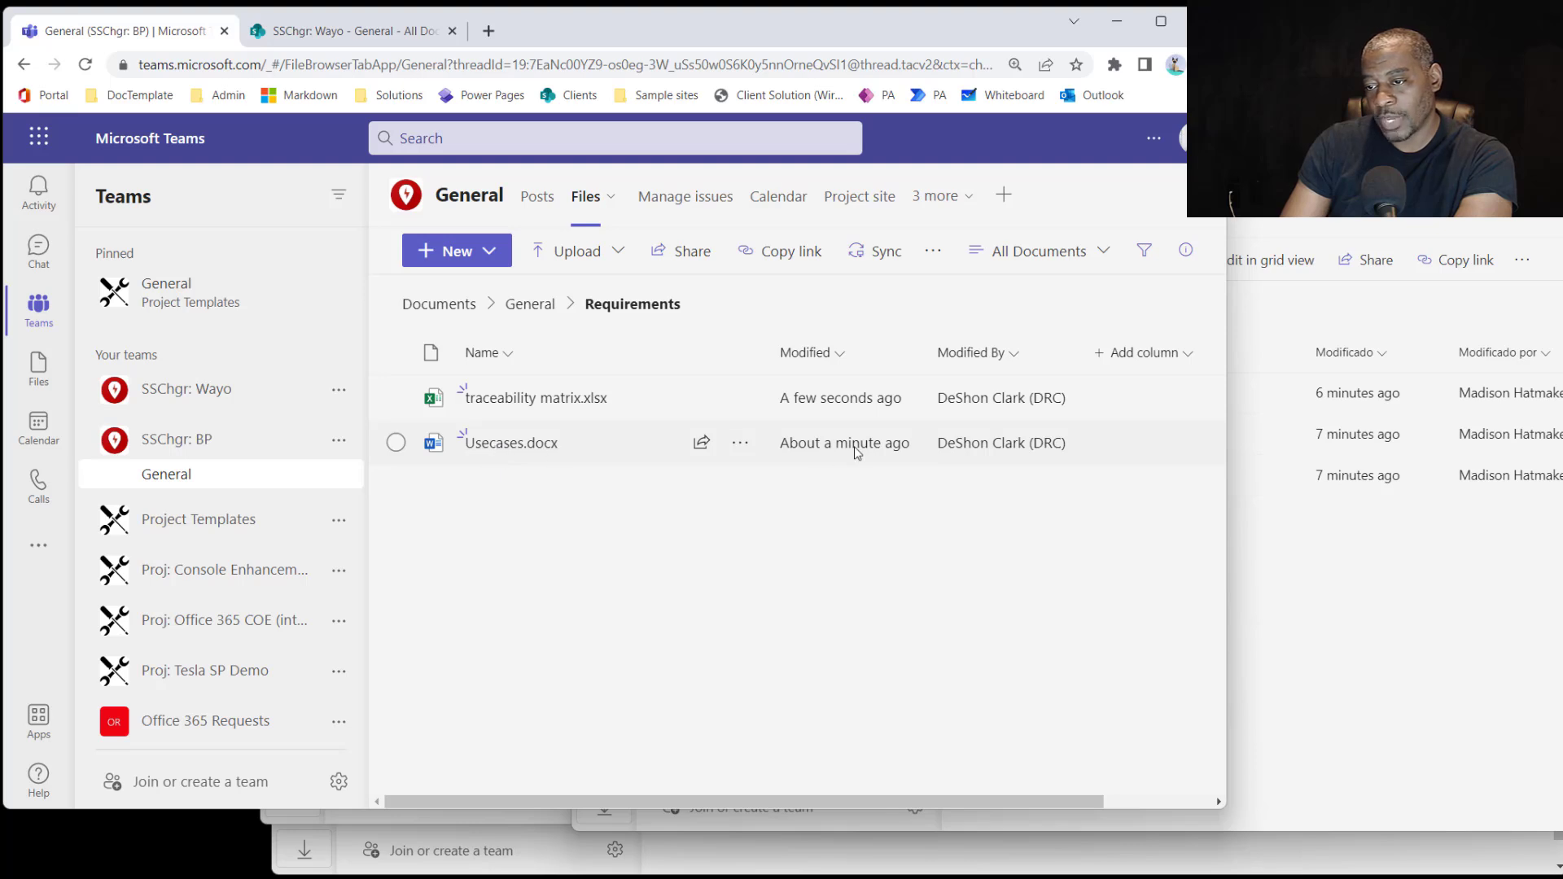
Set the SSChgr_ BP Members group's access to Usecases.docx to Can view.
left_click(739, 444)
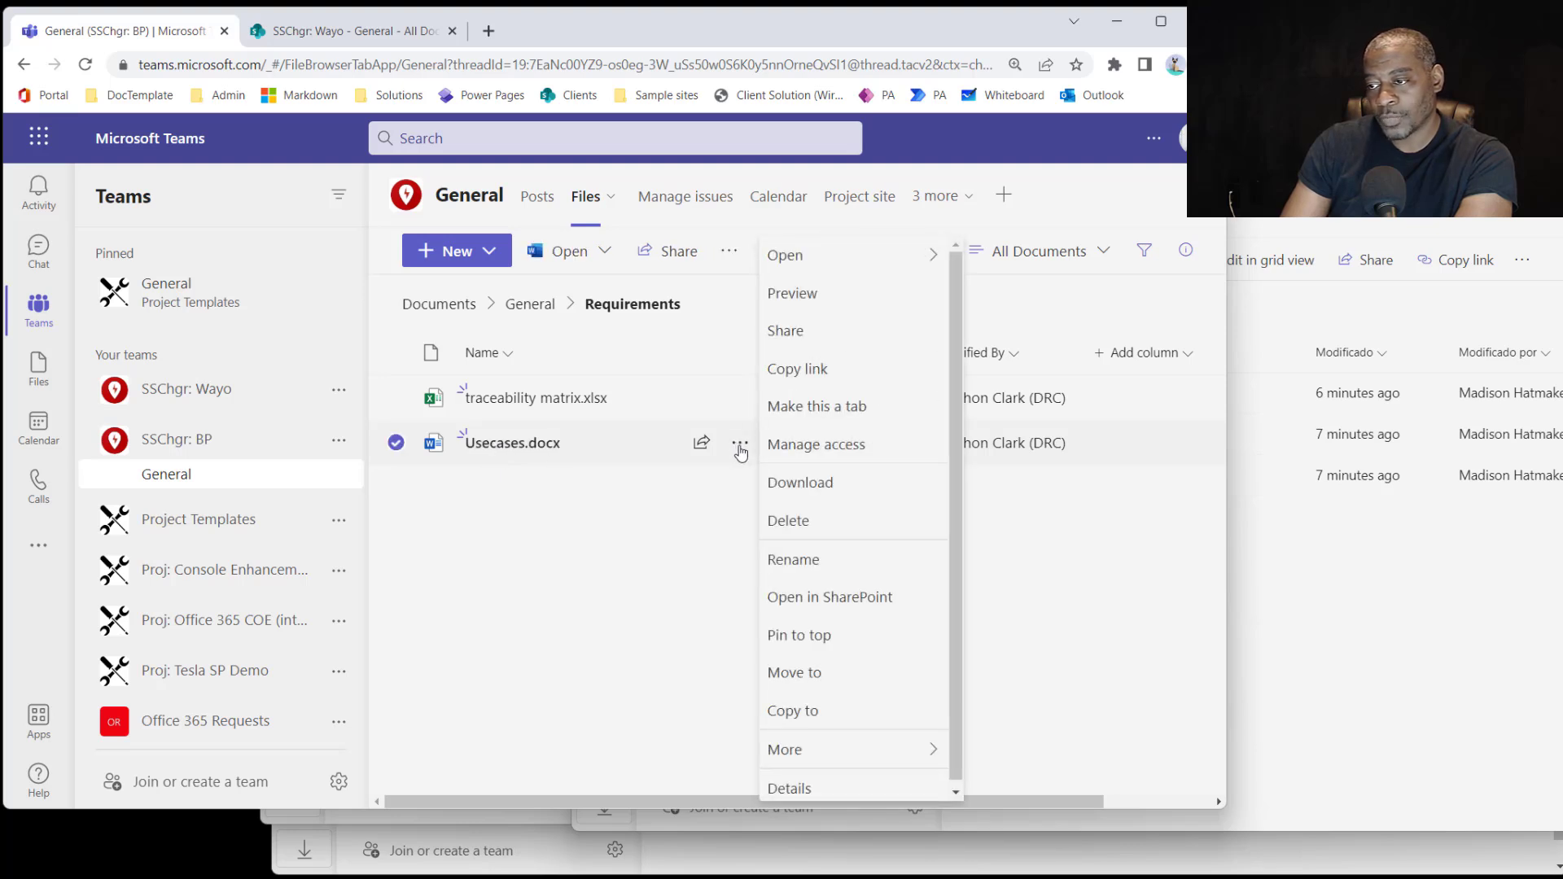
left_click(832, 447)
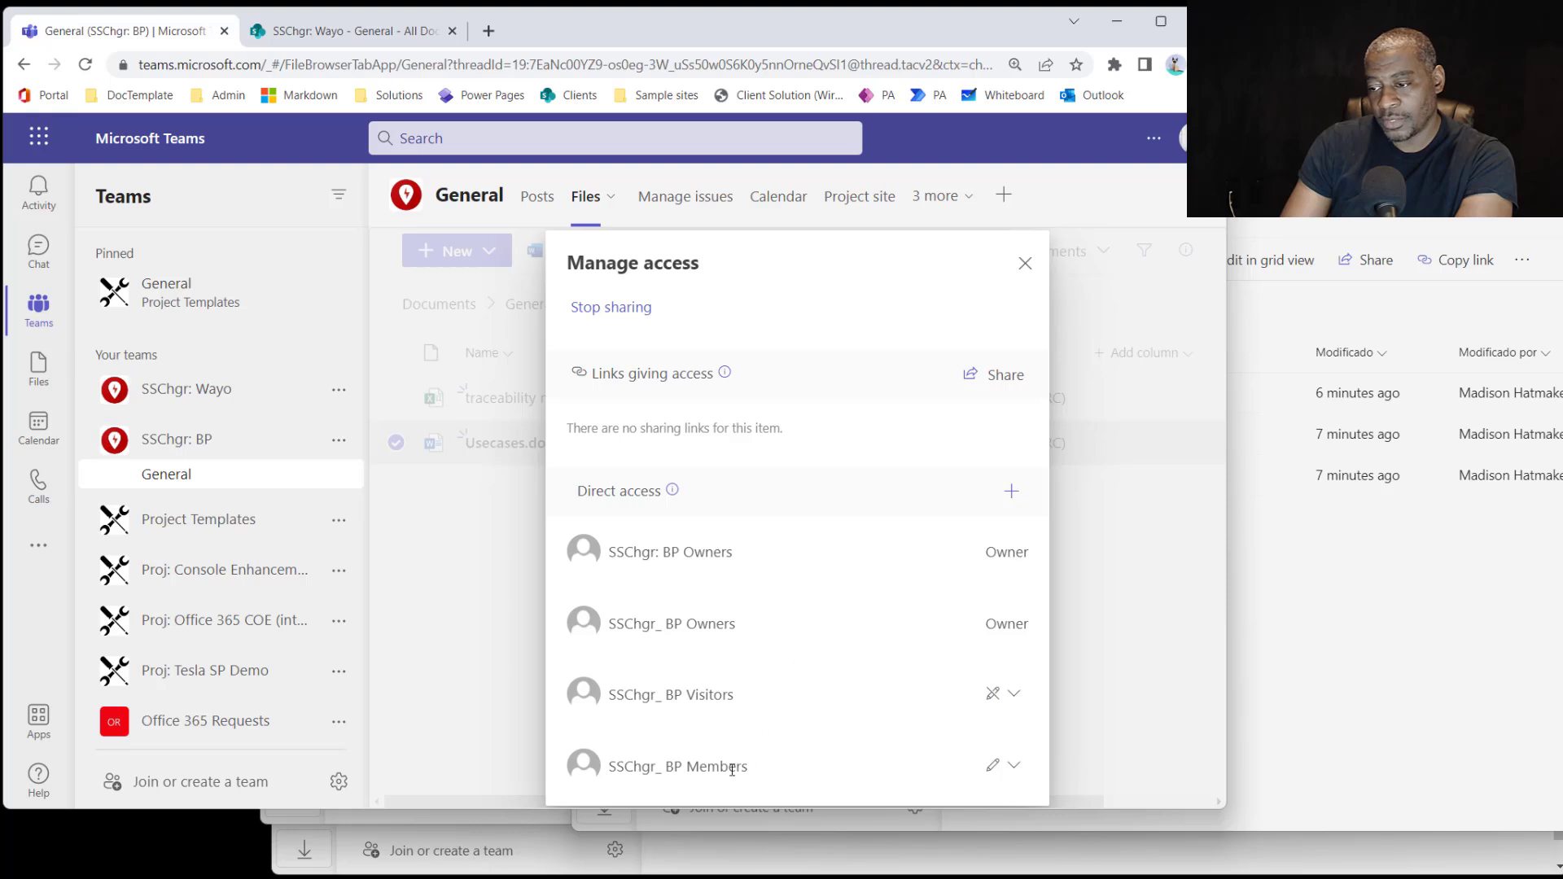
left_click(1014, 765)
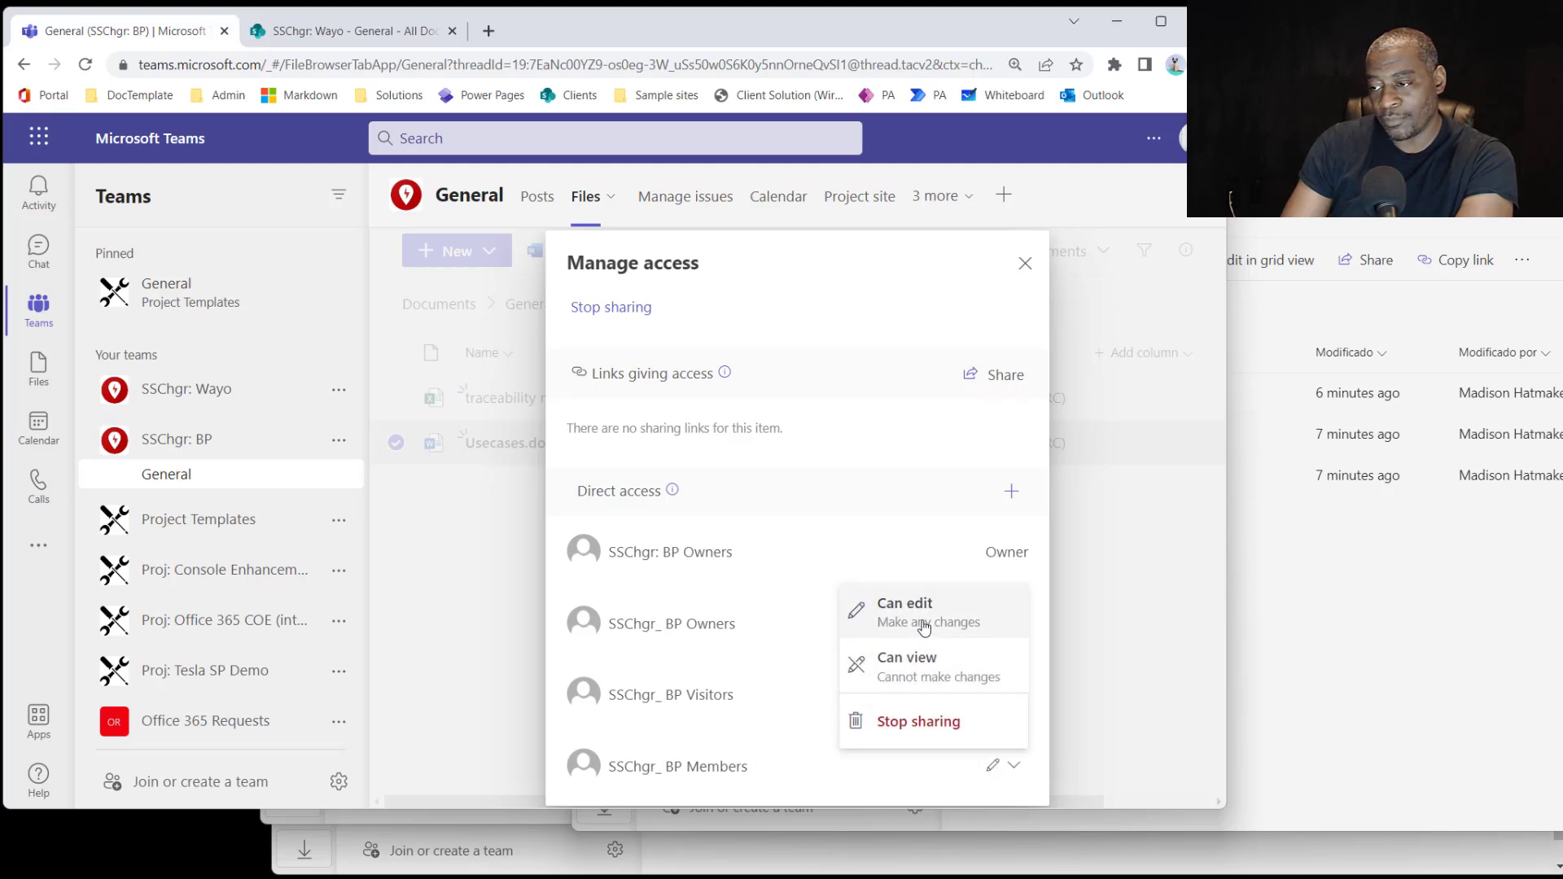
left_click(936, 683)
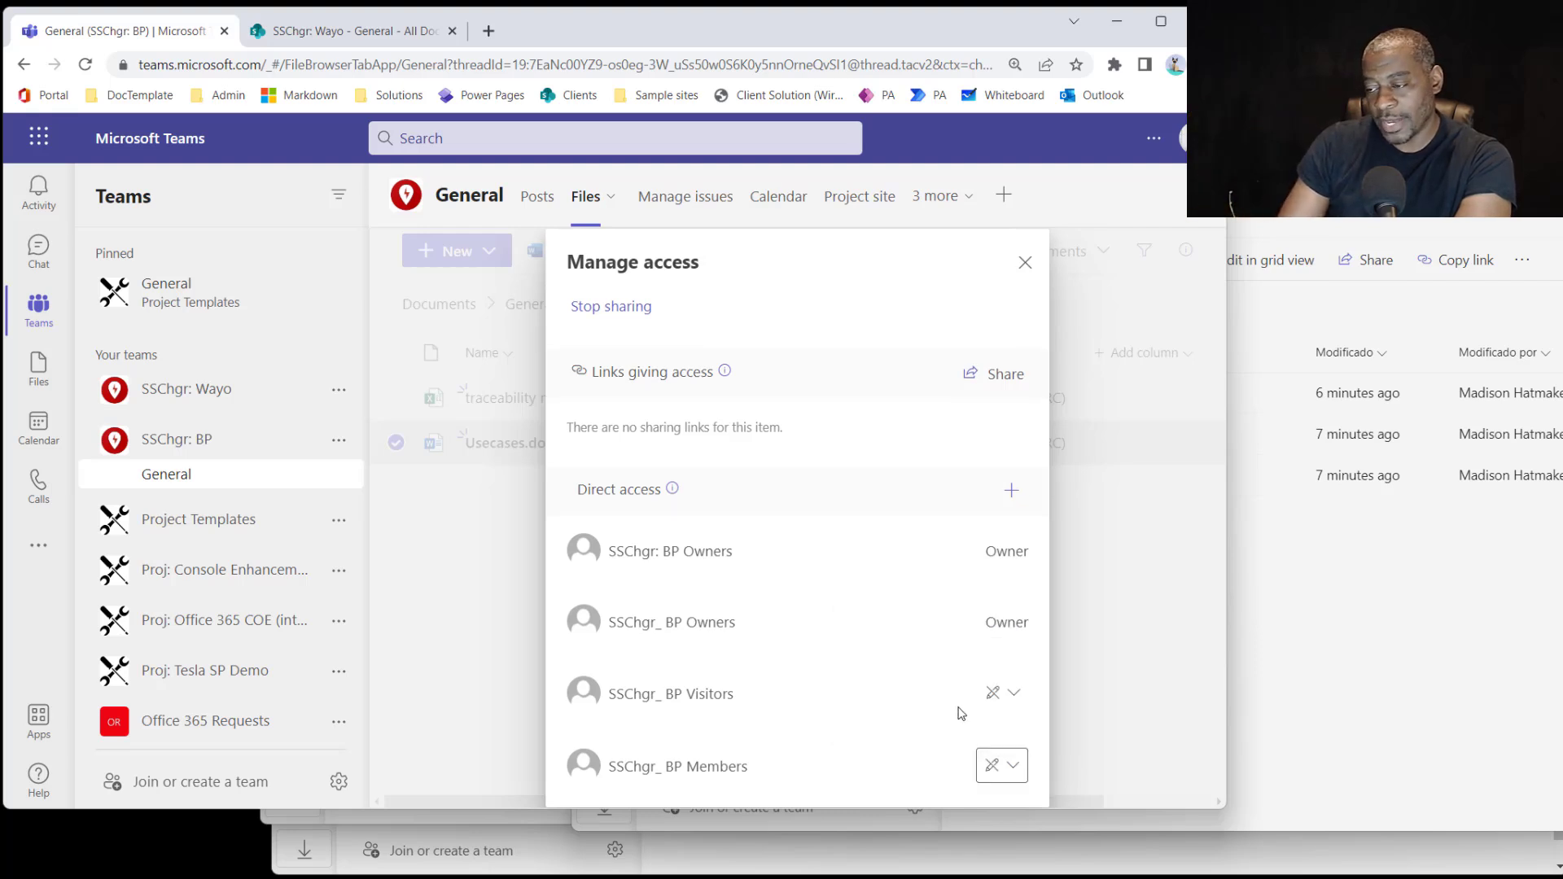
Close the access settings of Usecases.docx and open that document from the Requirements folder in the team member's window.
left_click(1025, 262)
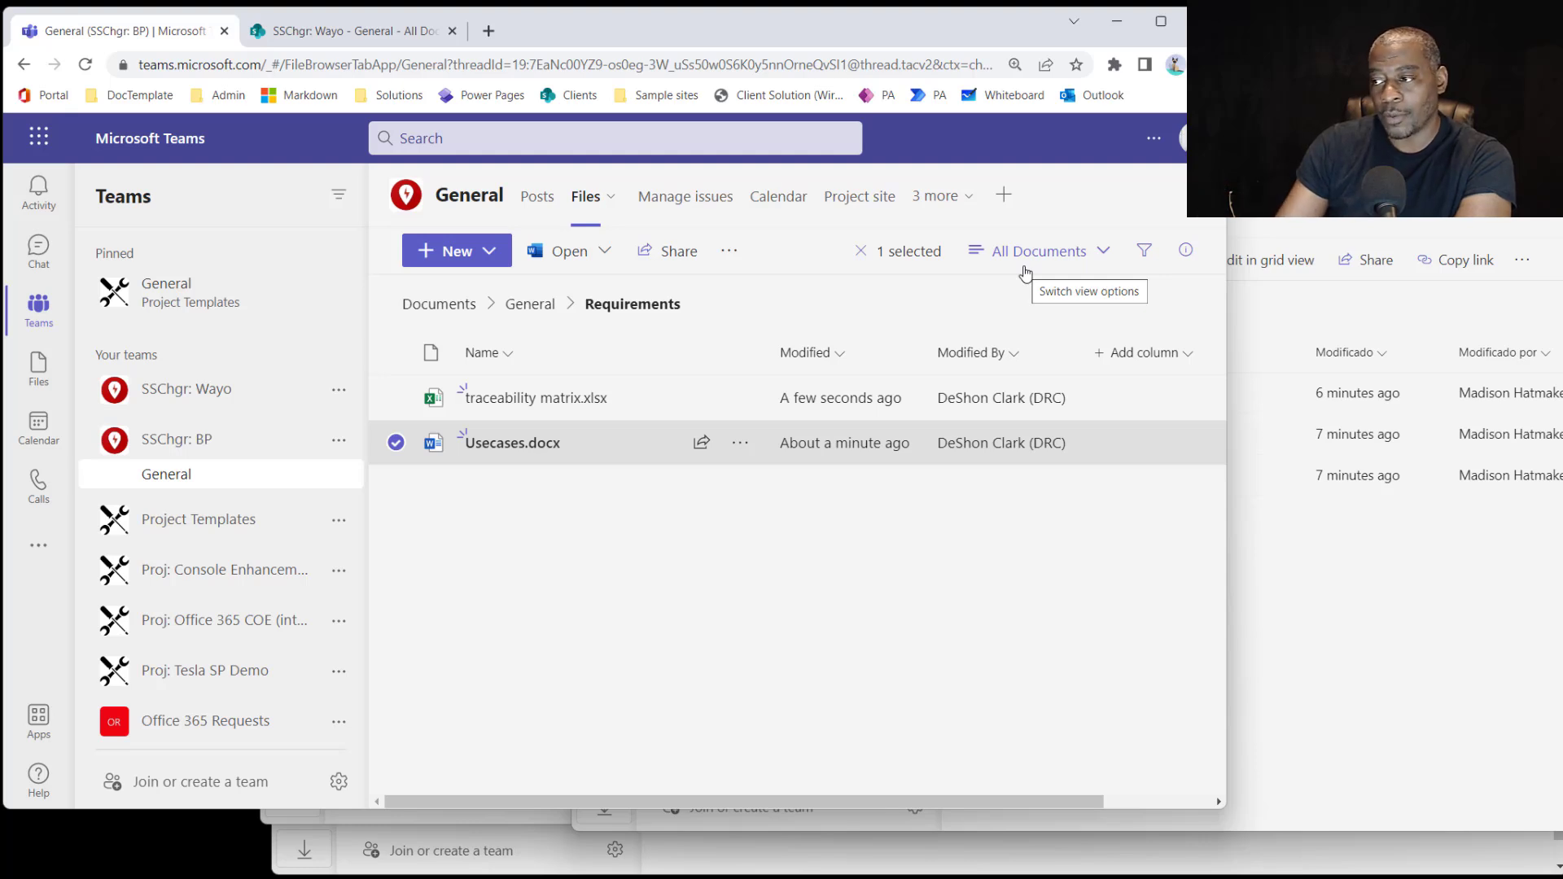
left_click(1381, 668)
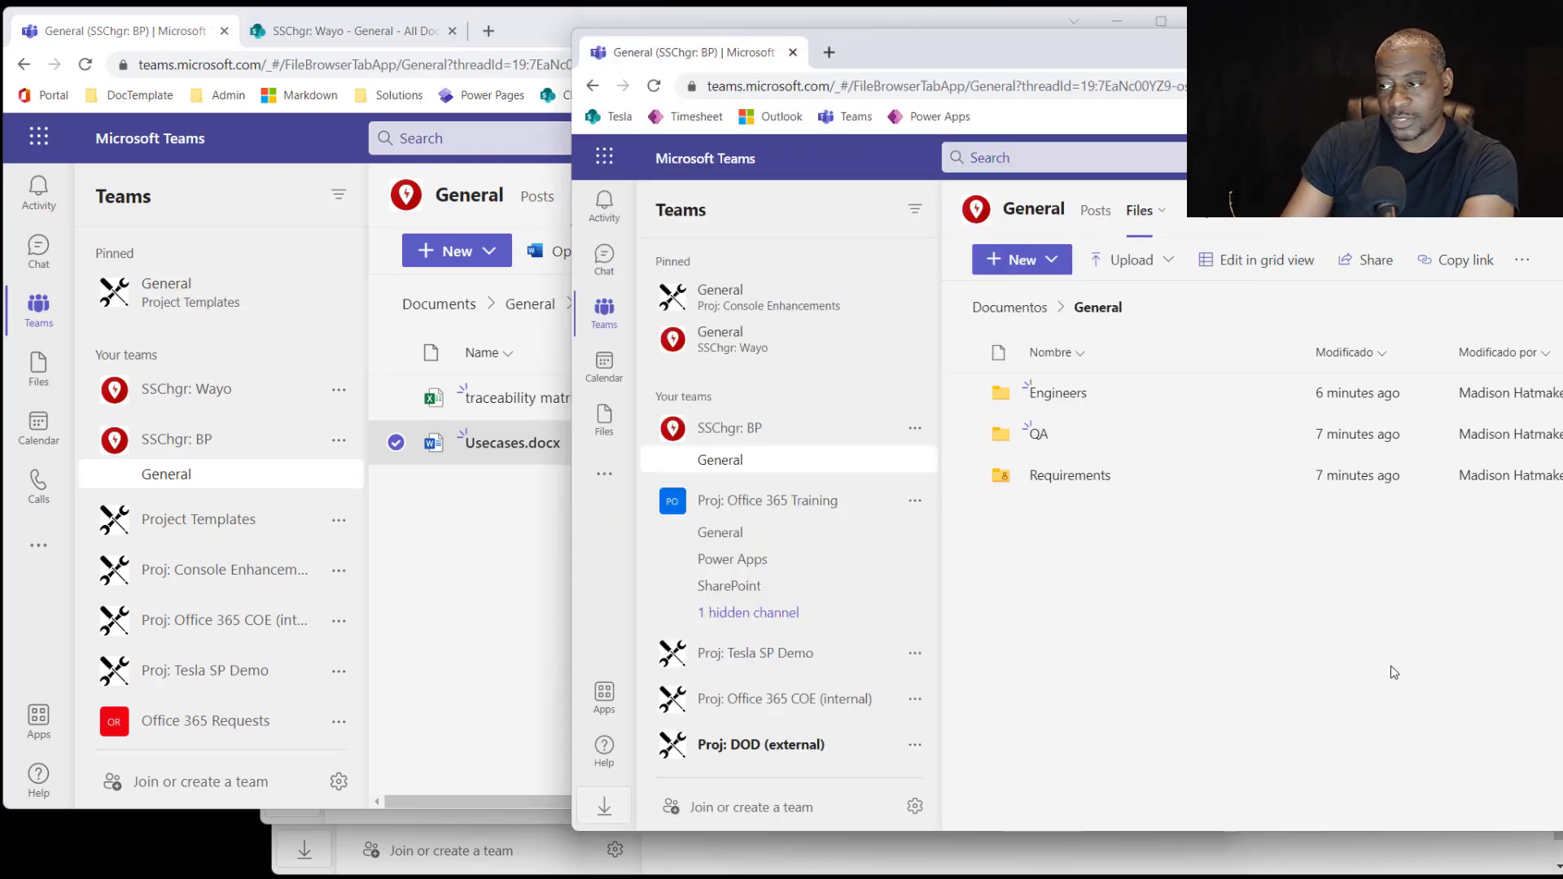
left_click_drag(1259, 51, 1078, 55)
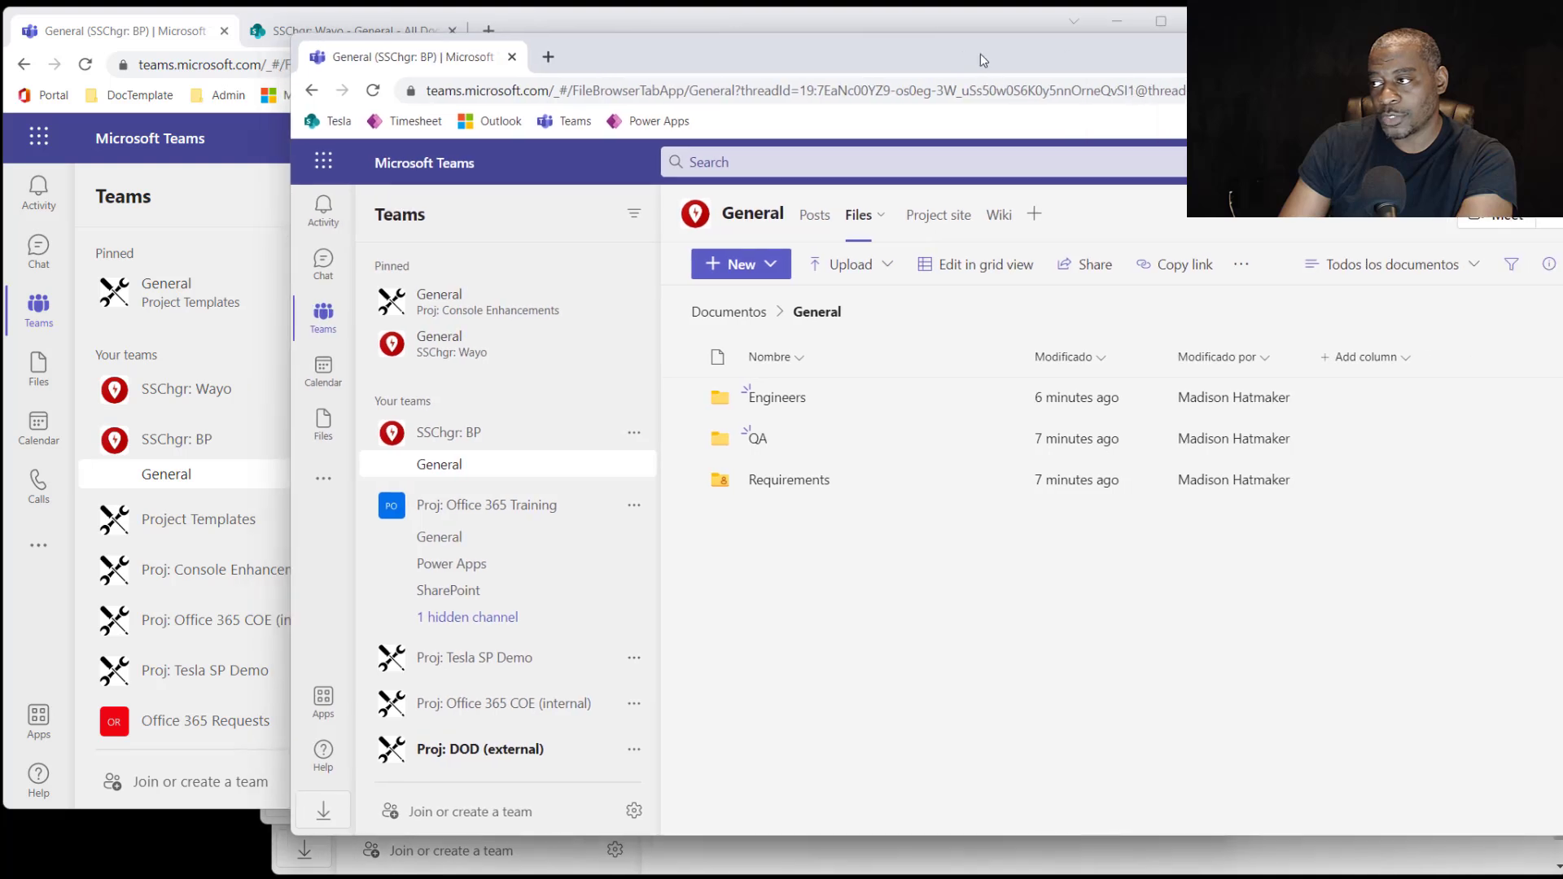
left_click(891, 482)
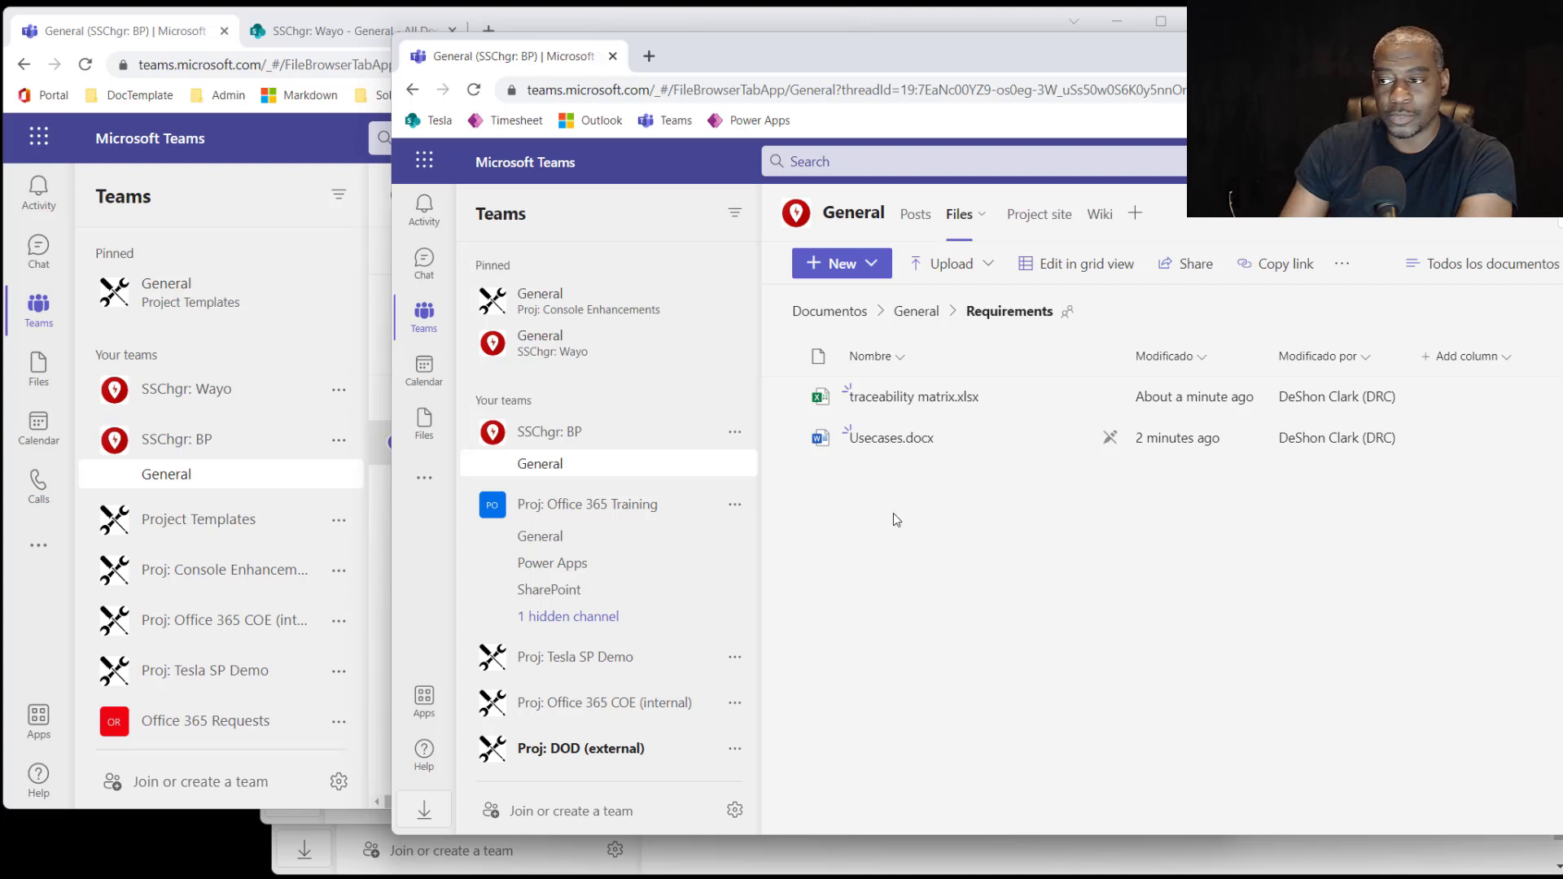
left_click(892, 440)
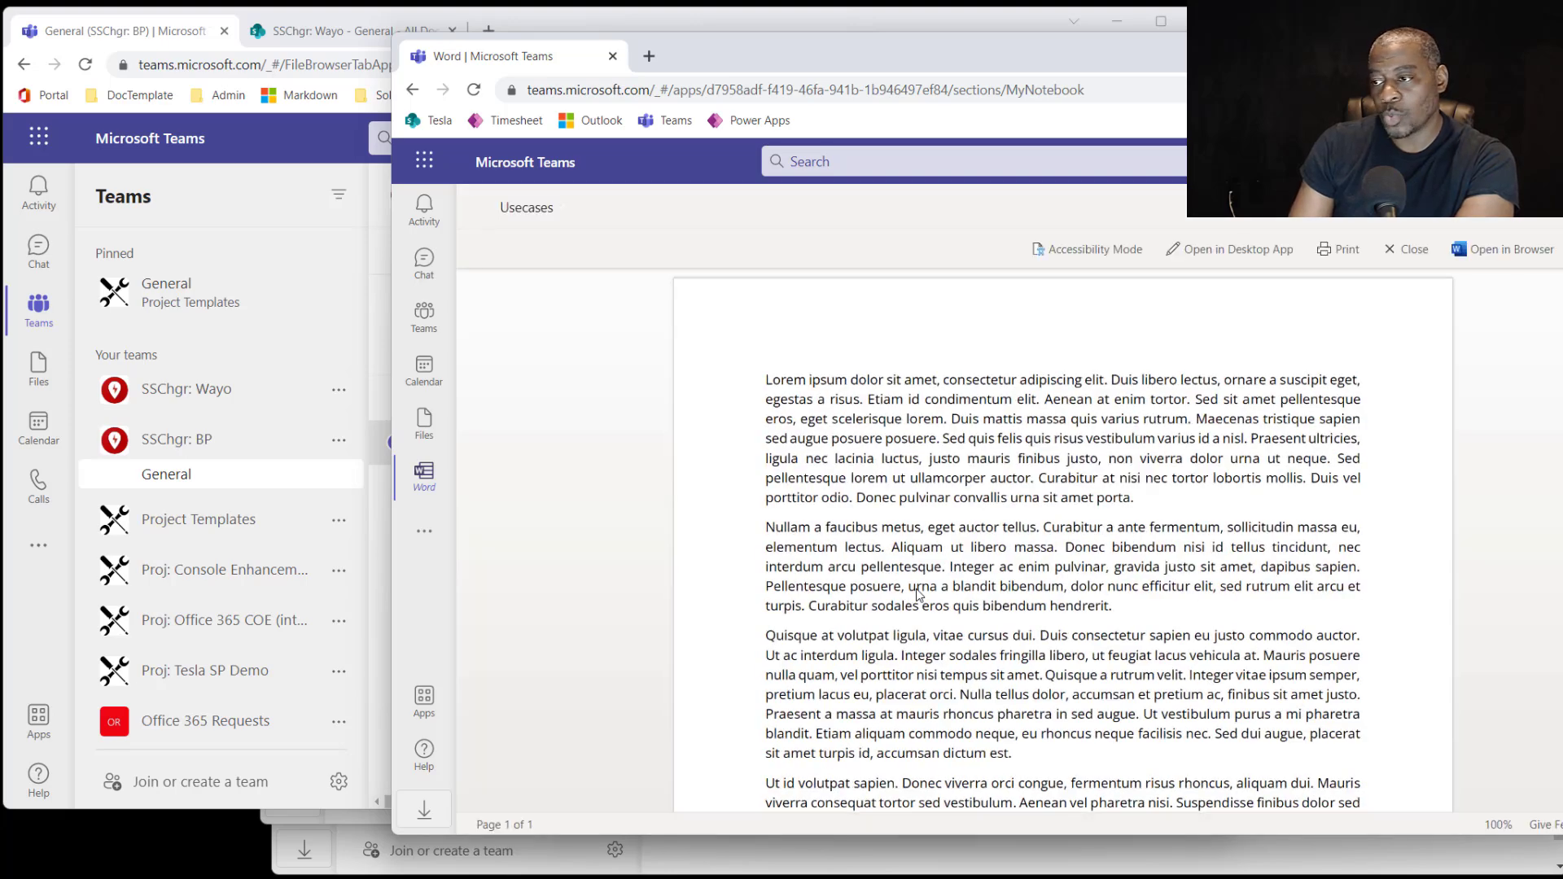
Check as the team member whether the Usecases.docx text is editable, and return to the General channel's files through the document's location link.
left_click_drag(809, 379, 1017, 712)
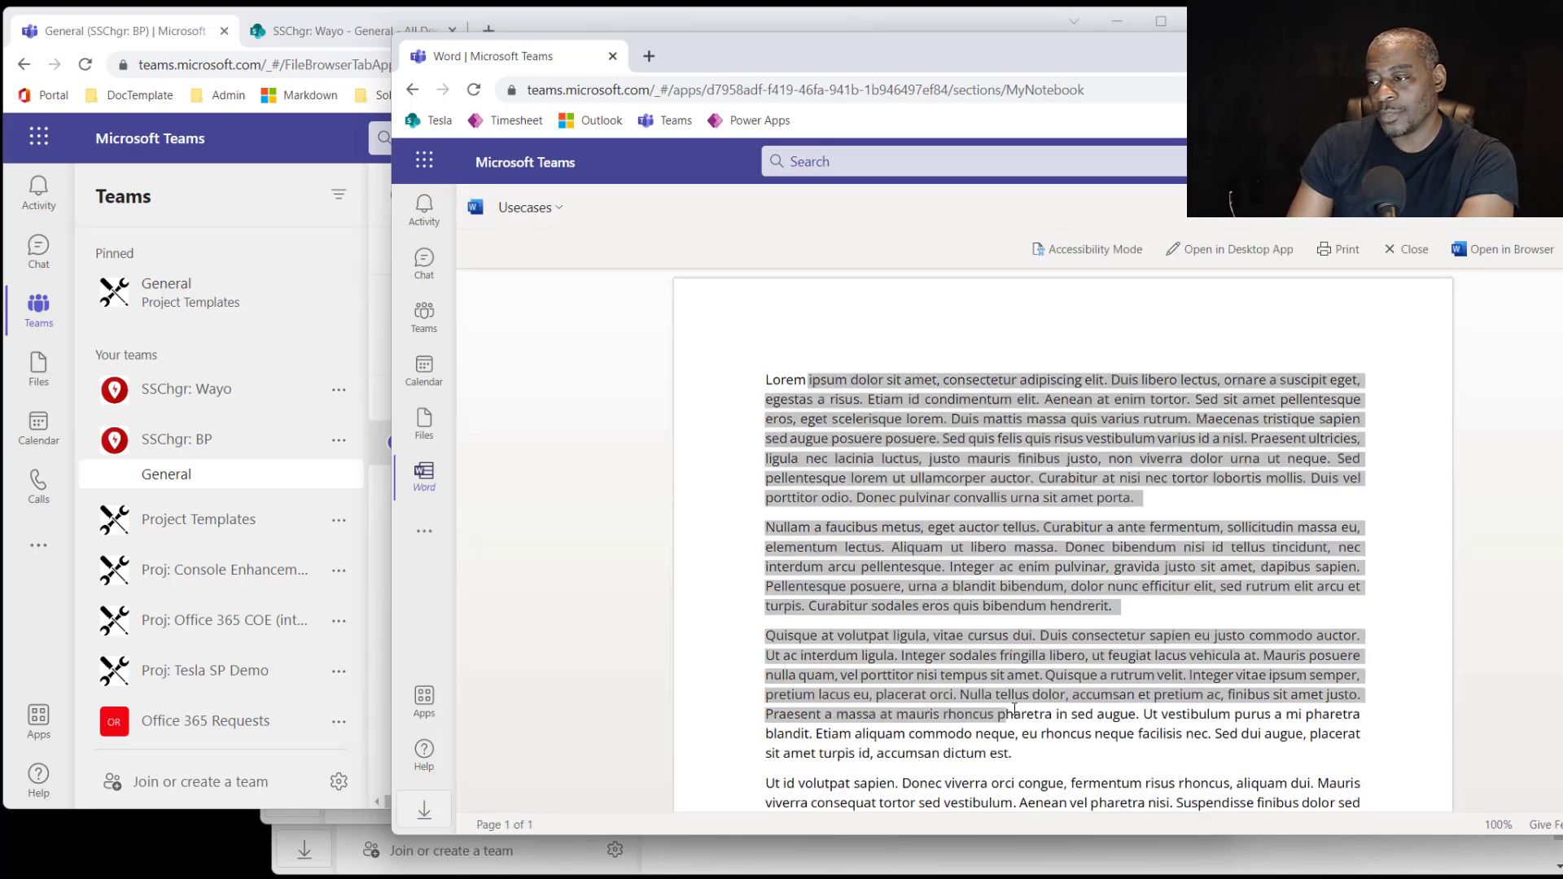
left_click(1020, 712)
scroll(1151, 641, "down", 5)
scroll(1149, 626, "up", 3)
scroll(1149, 626, "up", 2)
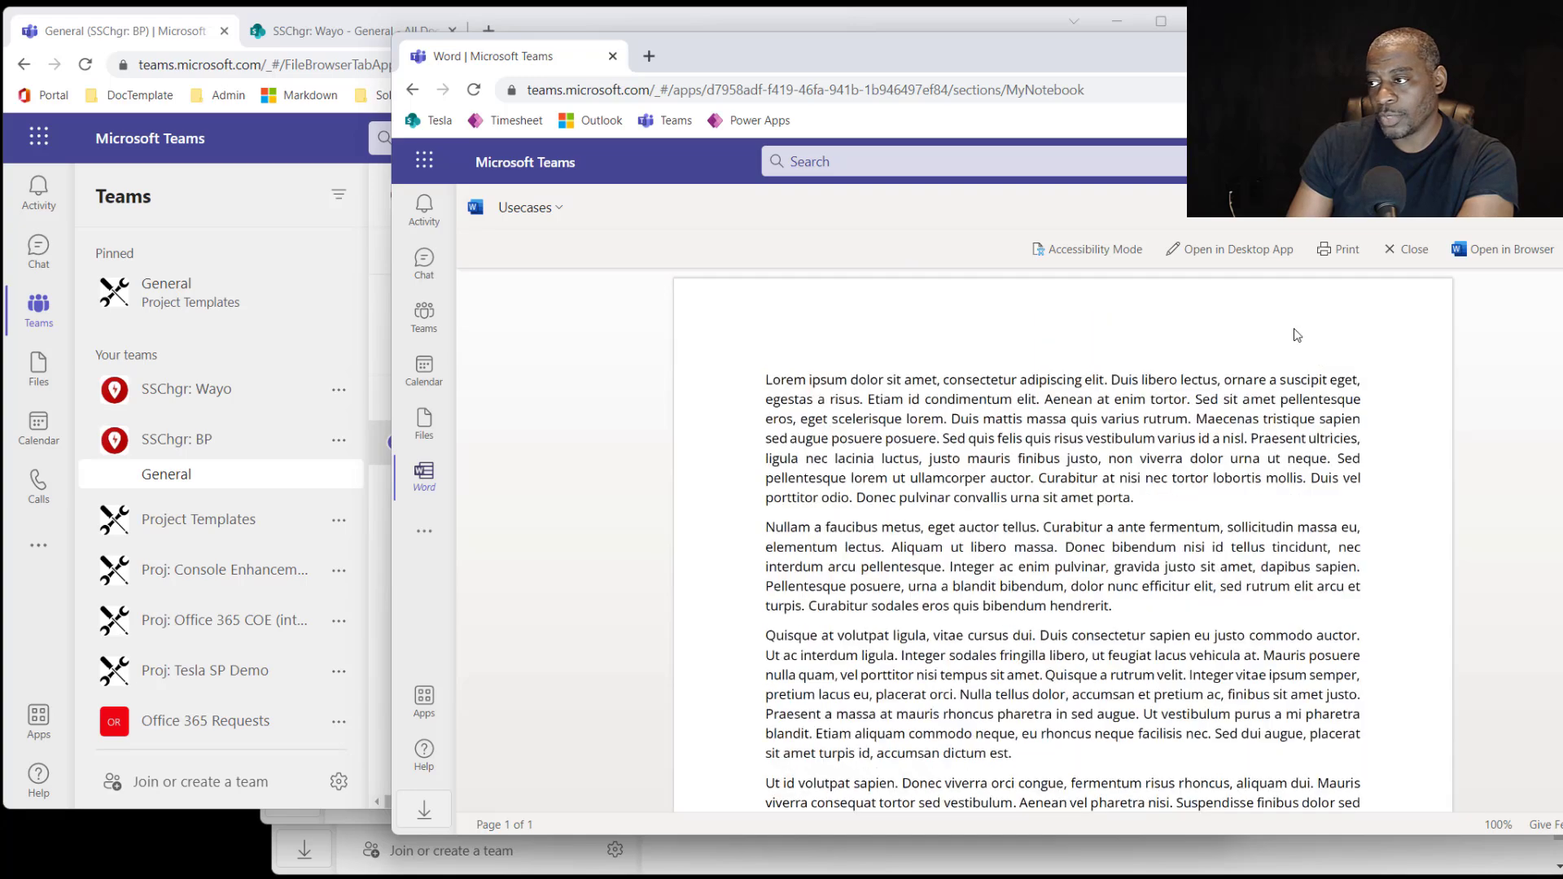
left_click_drag(1245, 54, 1022, 46)
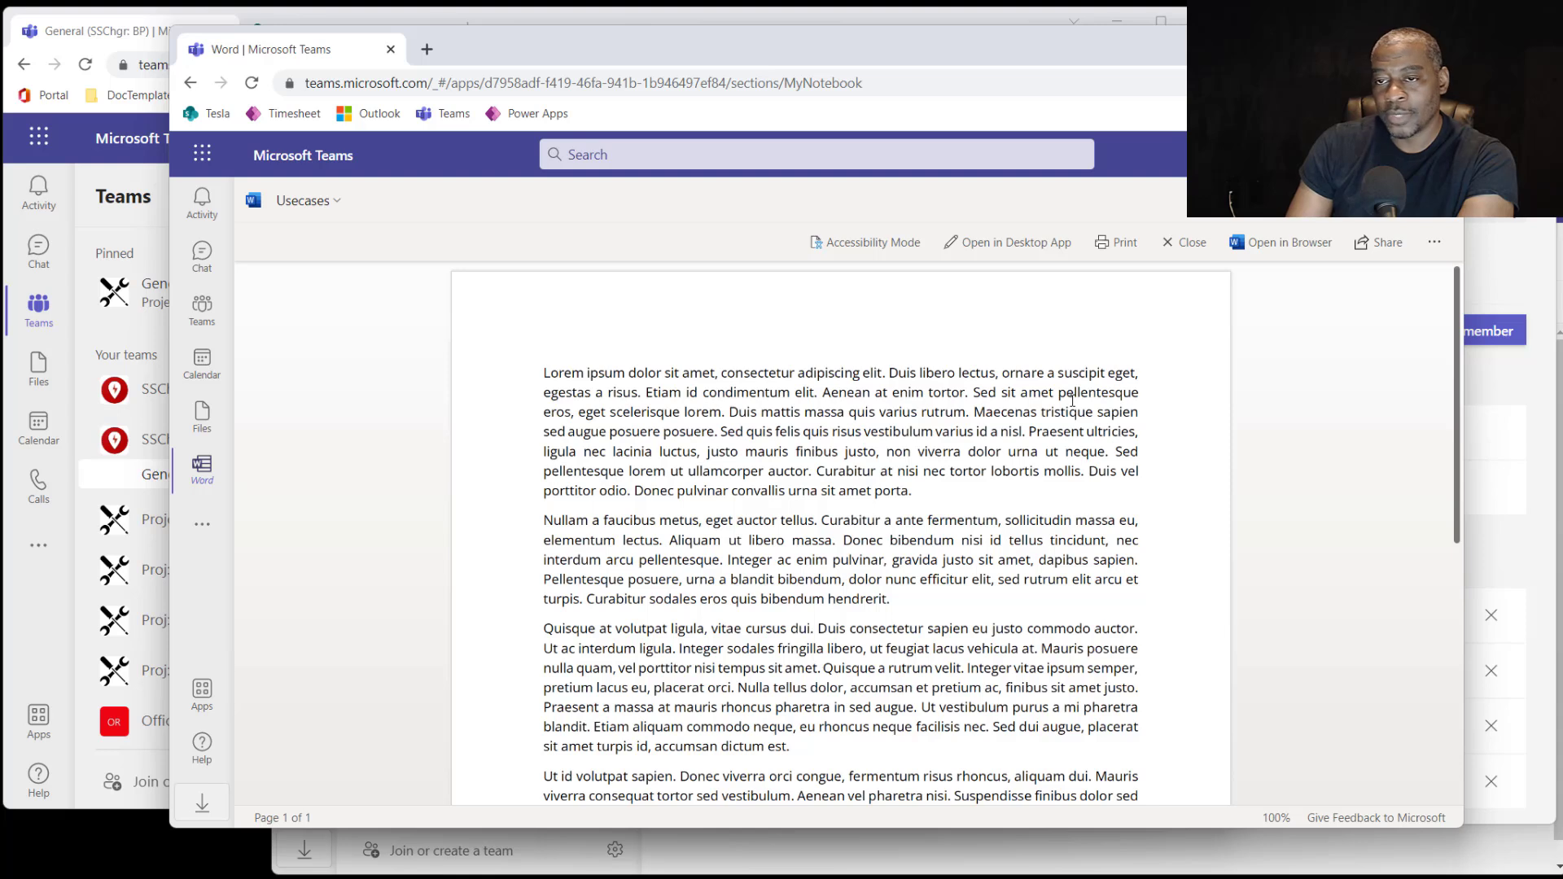
left_click(339, 205)
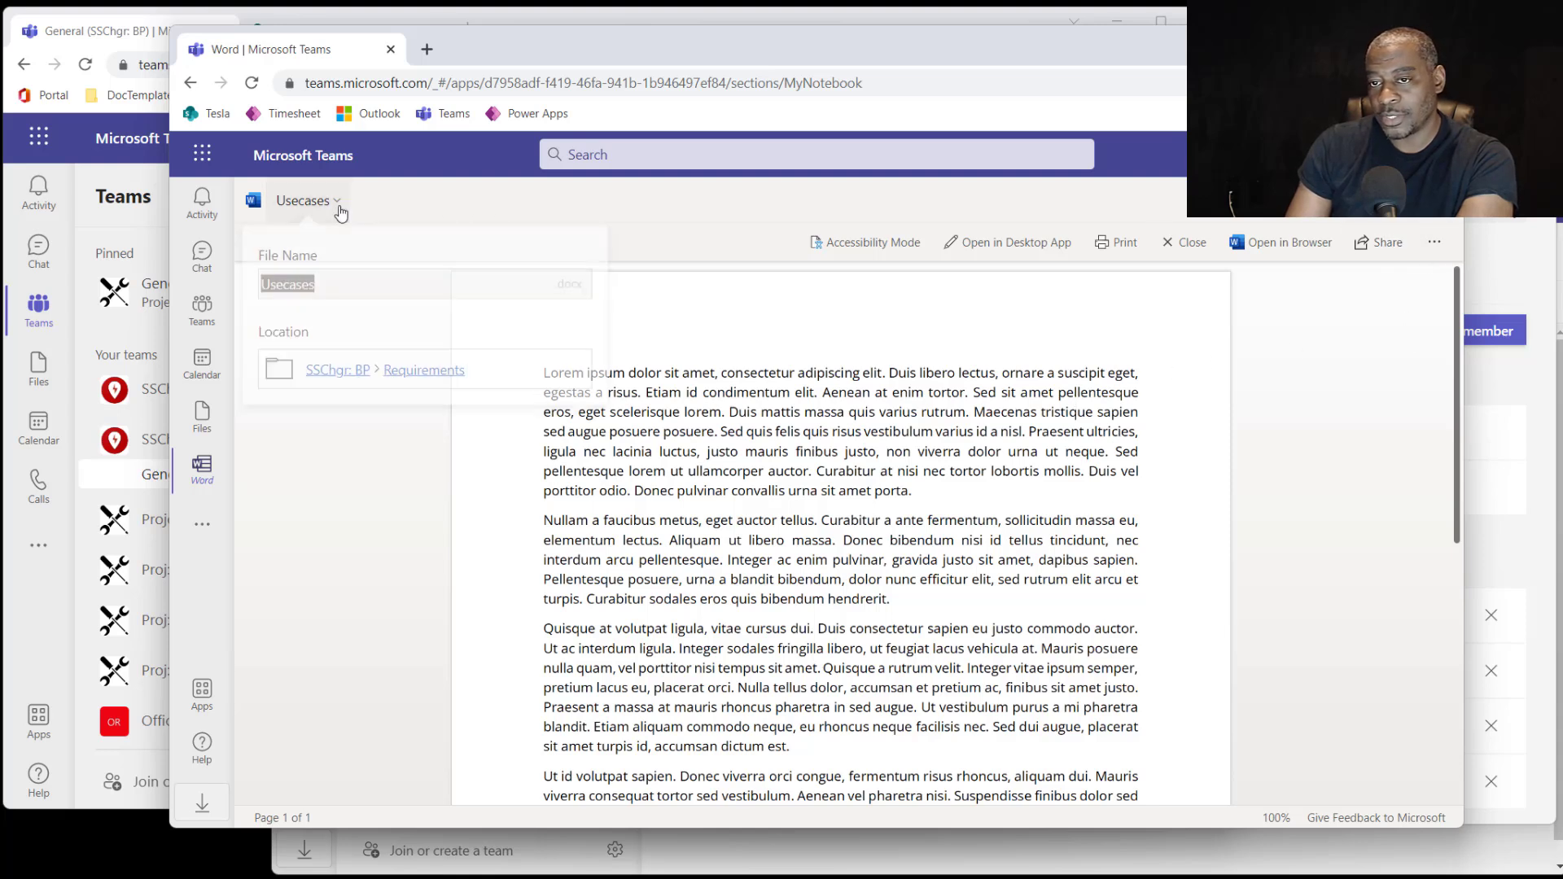
left_click(412, 381)
left_click_drag(676, 57, 1025, 69)
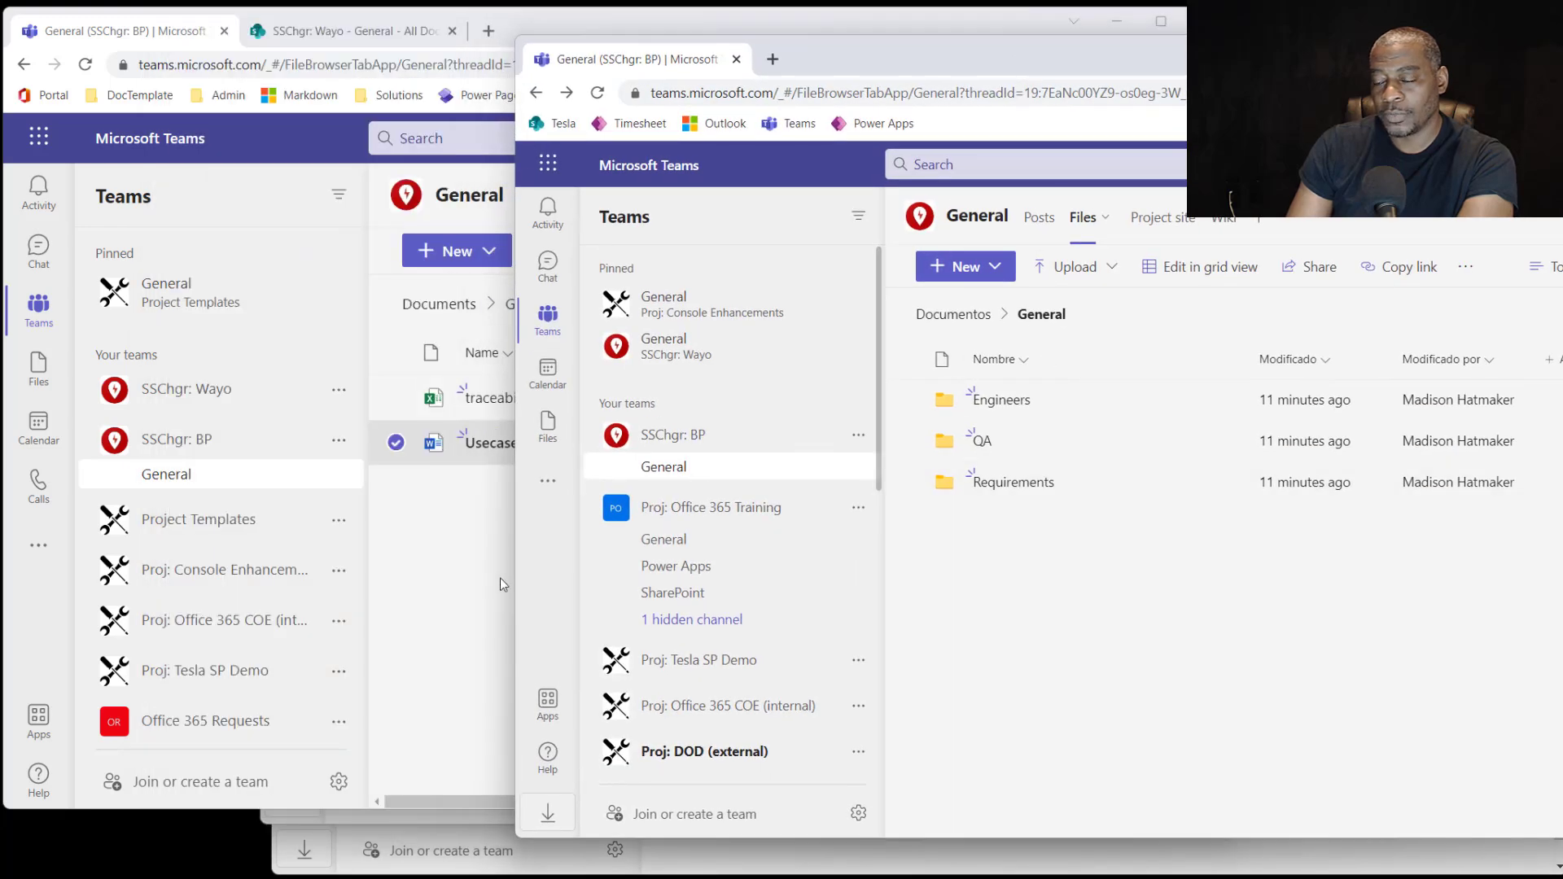
In the owner's window, set the SSChgr_ BP Members group's access to the General channel's Requirements folder to Can view.
left_click(488, 541)
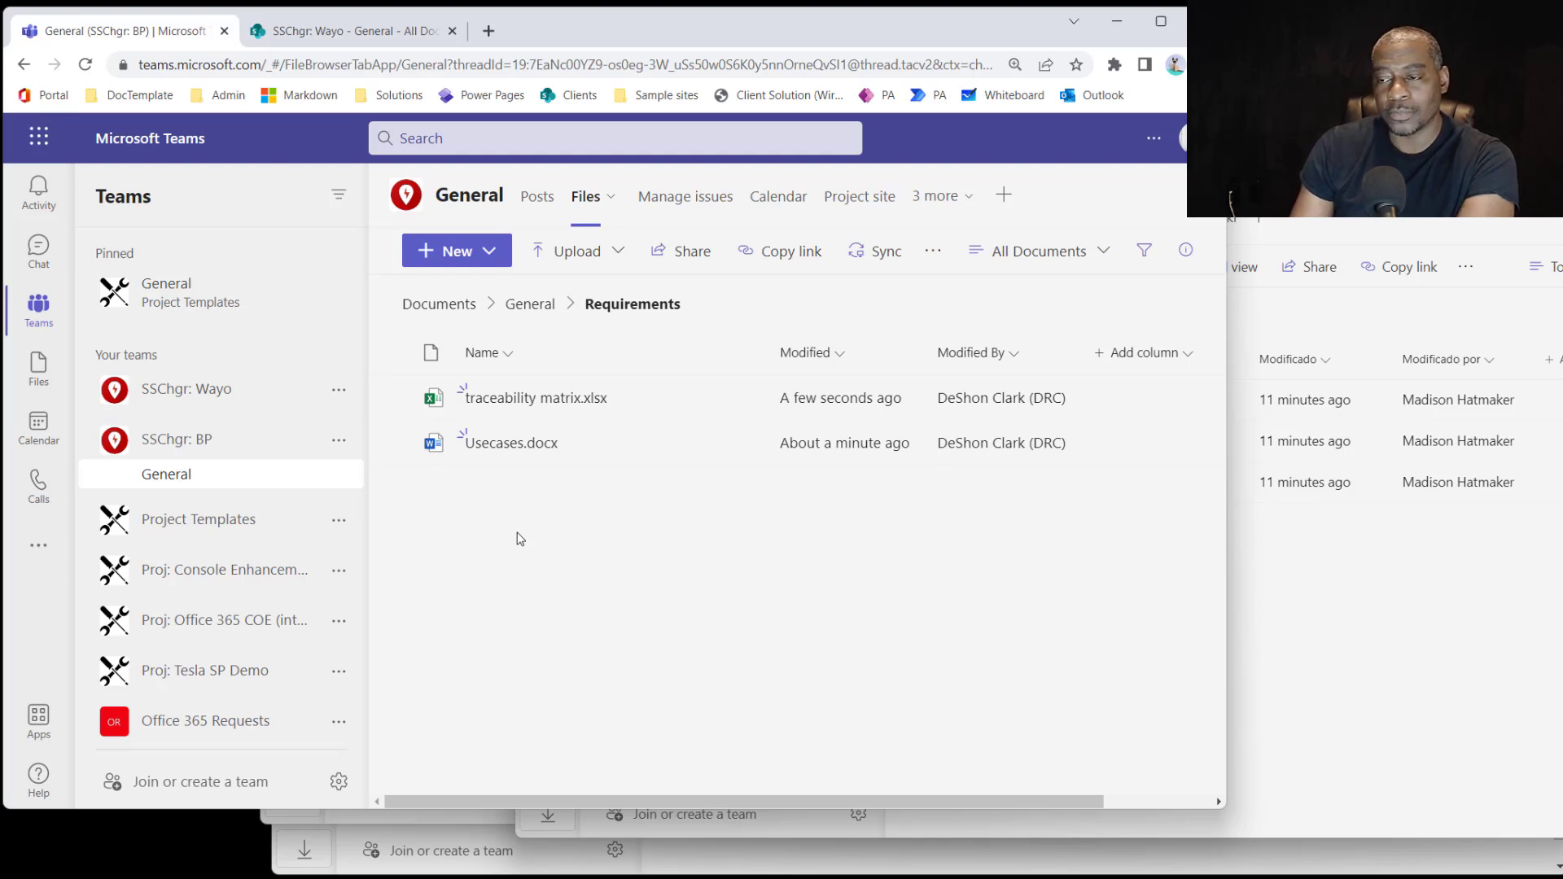
left_click(528, 306)
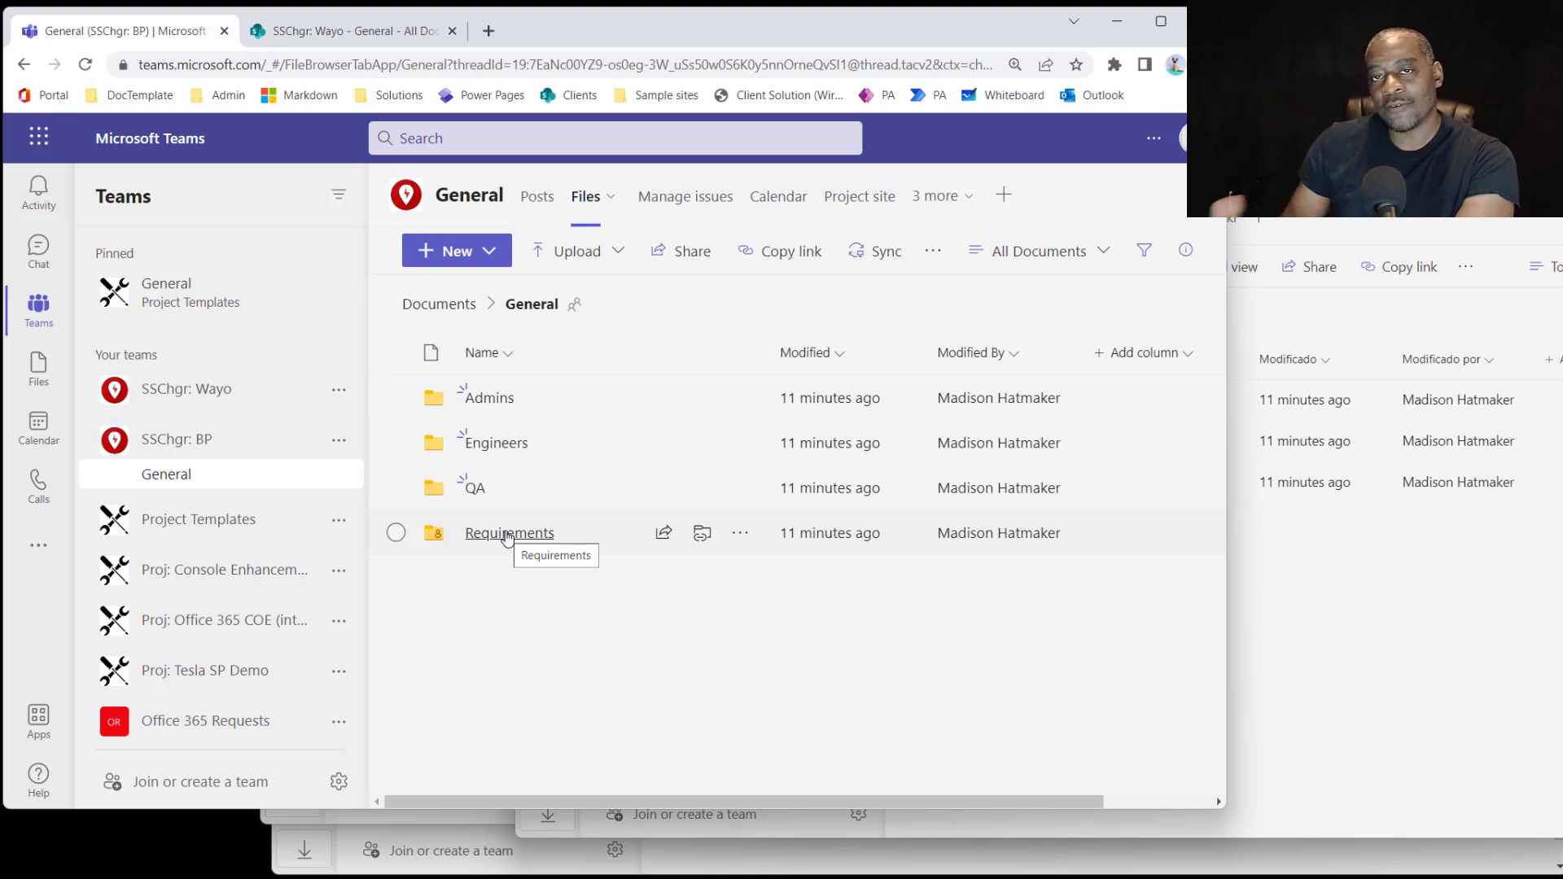
left_click(741, 534)
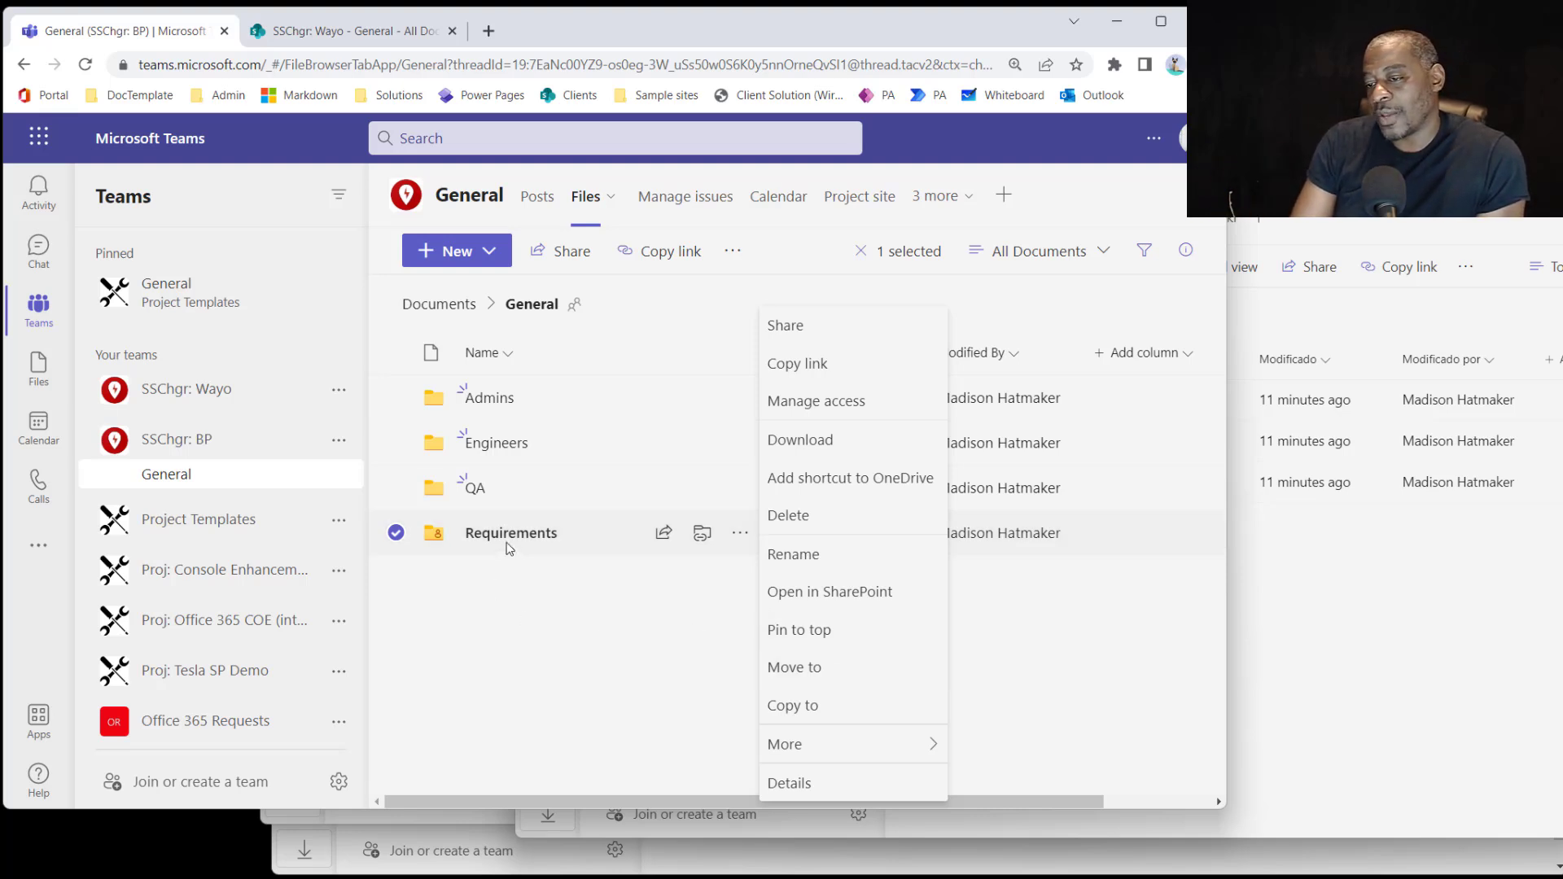
left_click(836, 399)
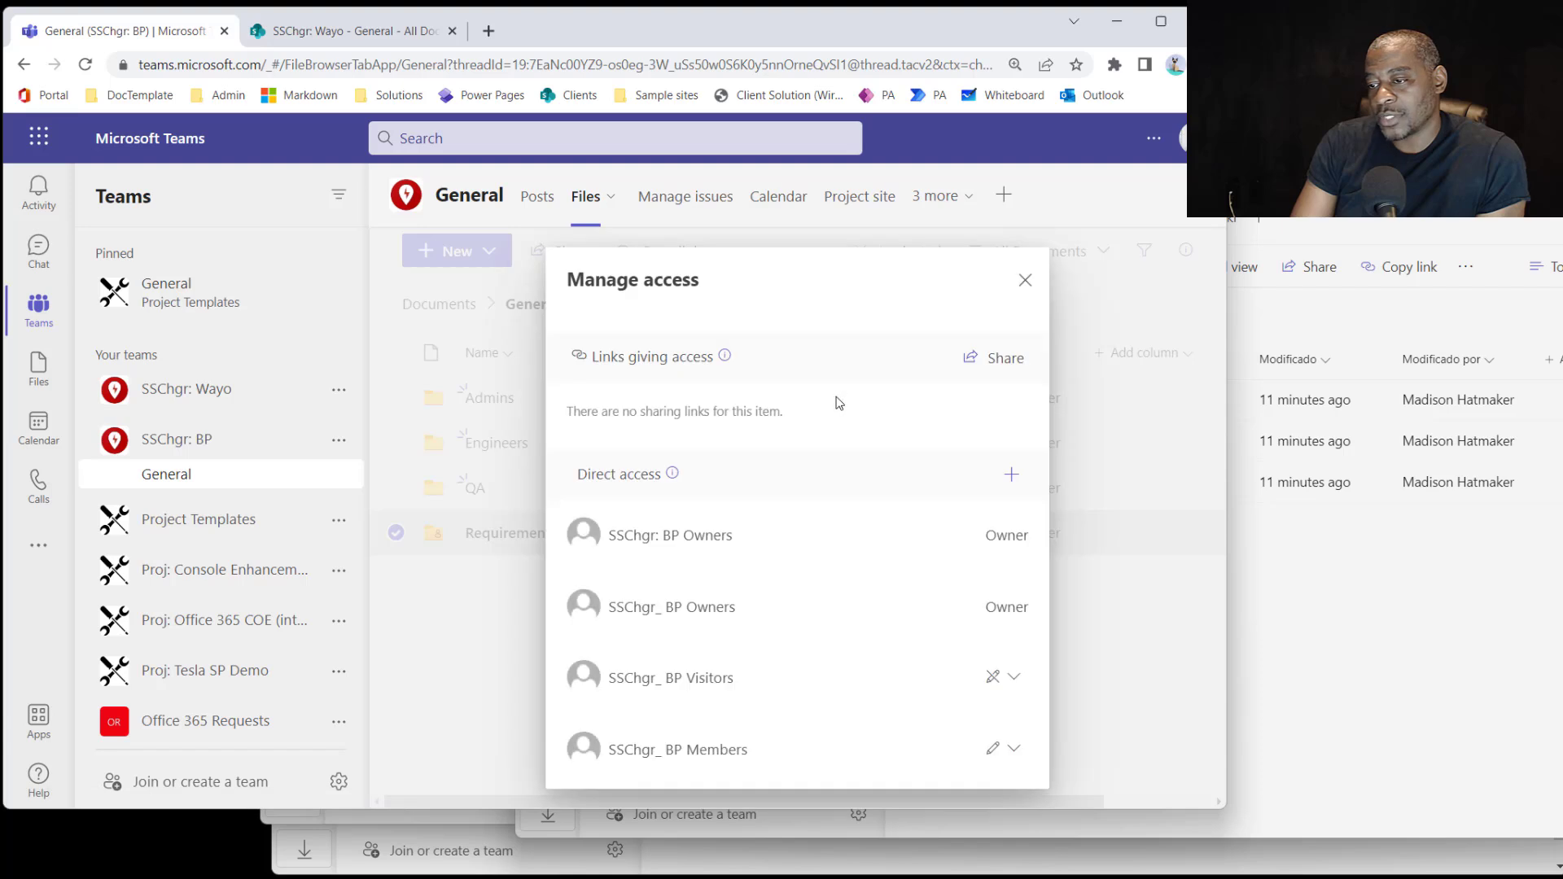
left_click(1003, 749)
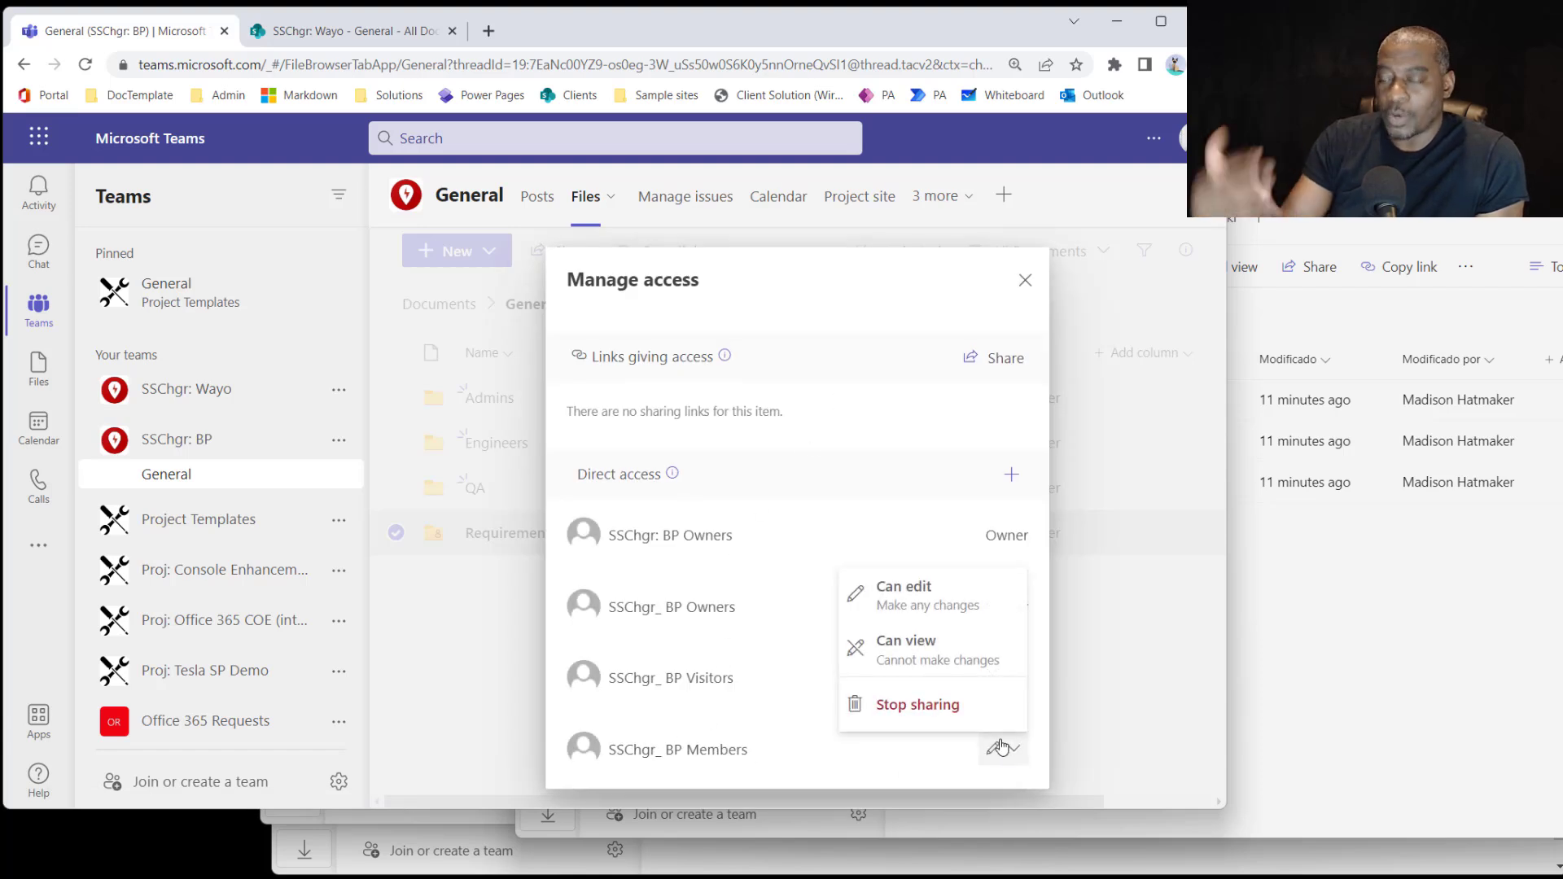
left_click(937, 651)
left_click(1118, 749)
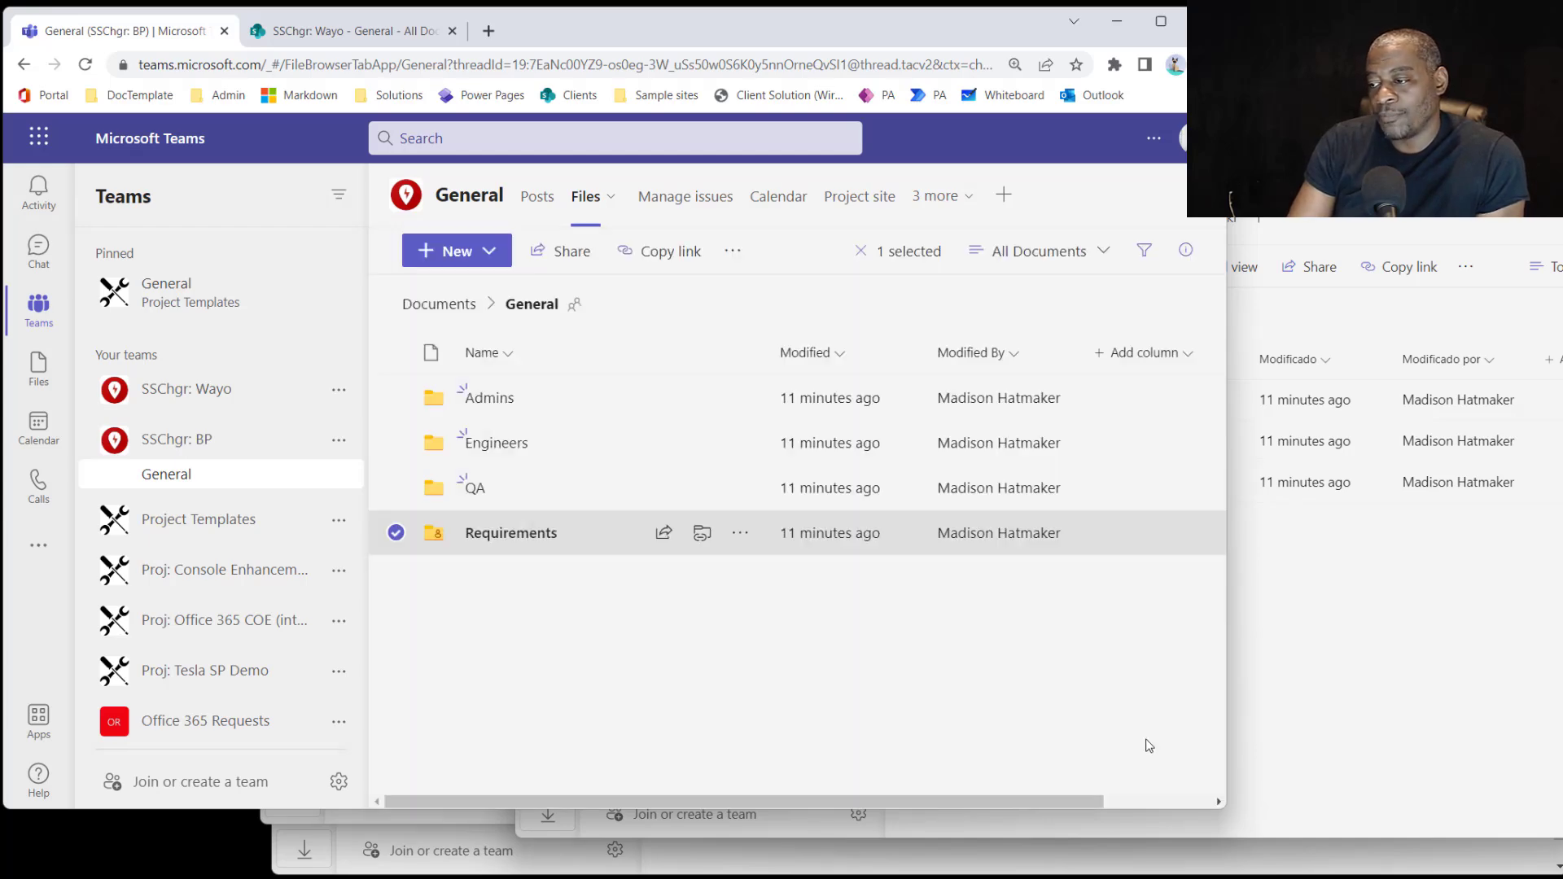
Check the access to the Requirements folder's files in the team member's window.
left_click(1467, 633)
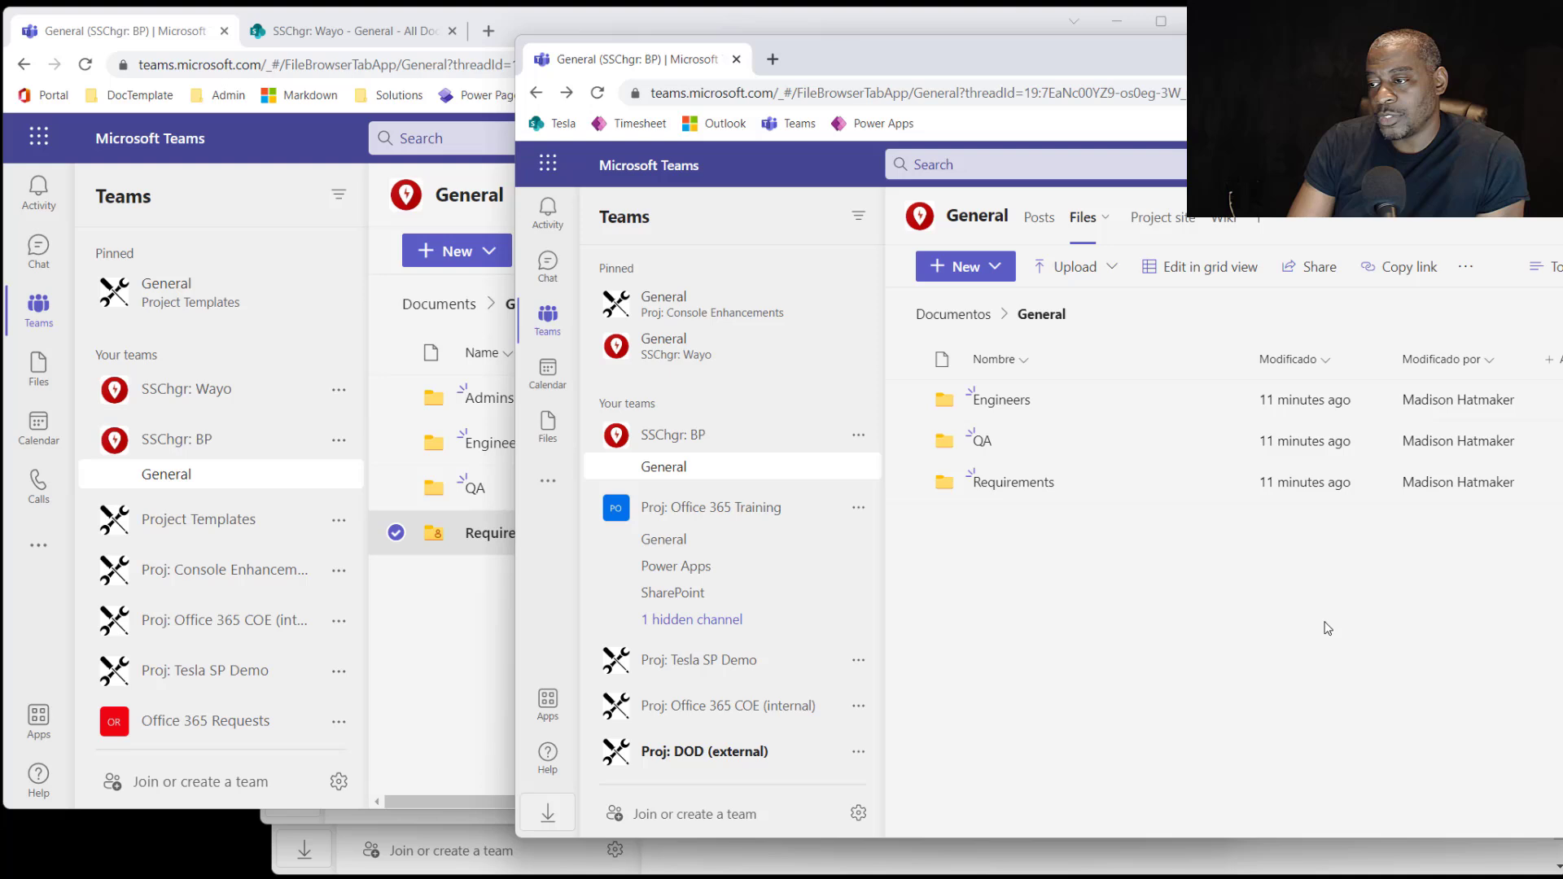
left_click(1022, 484)
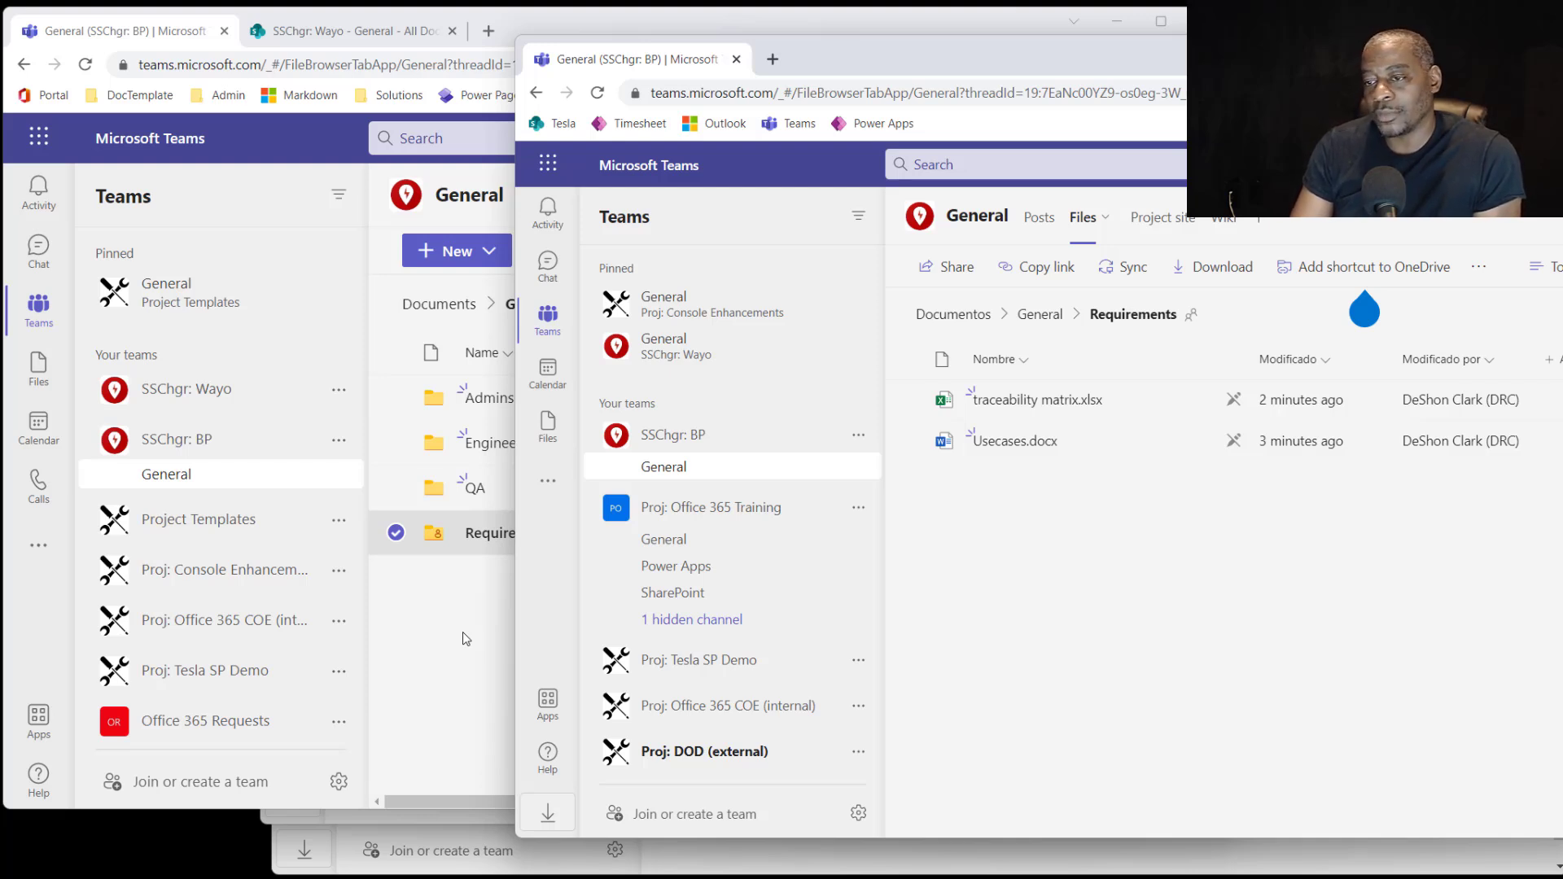
left_click(342, 453)
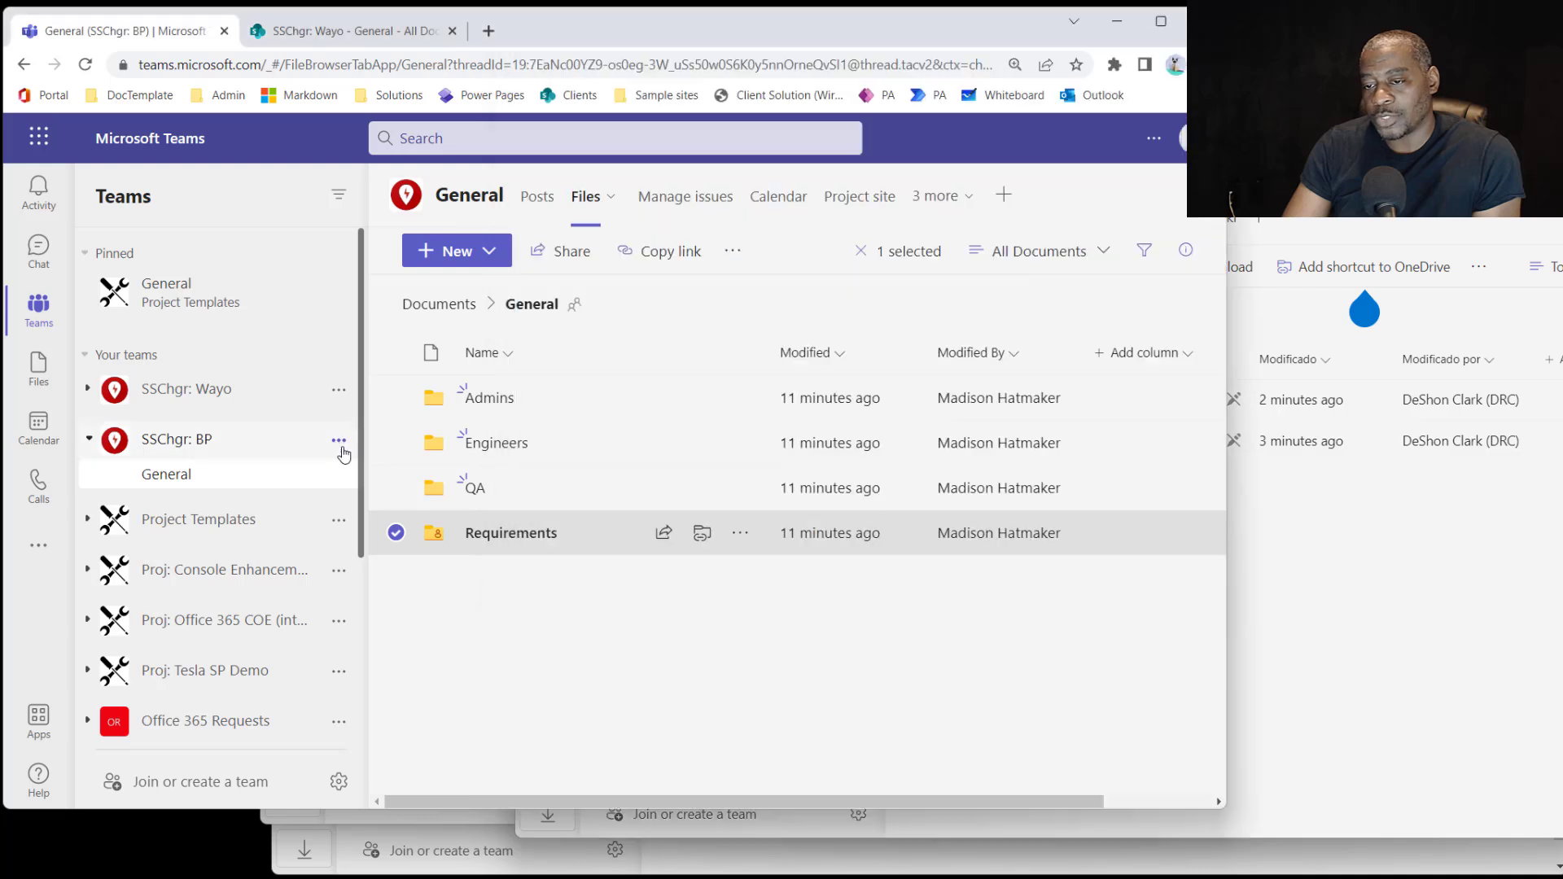
left_click(342, 453)
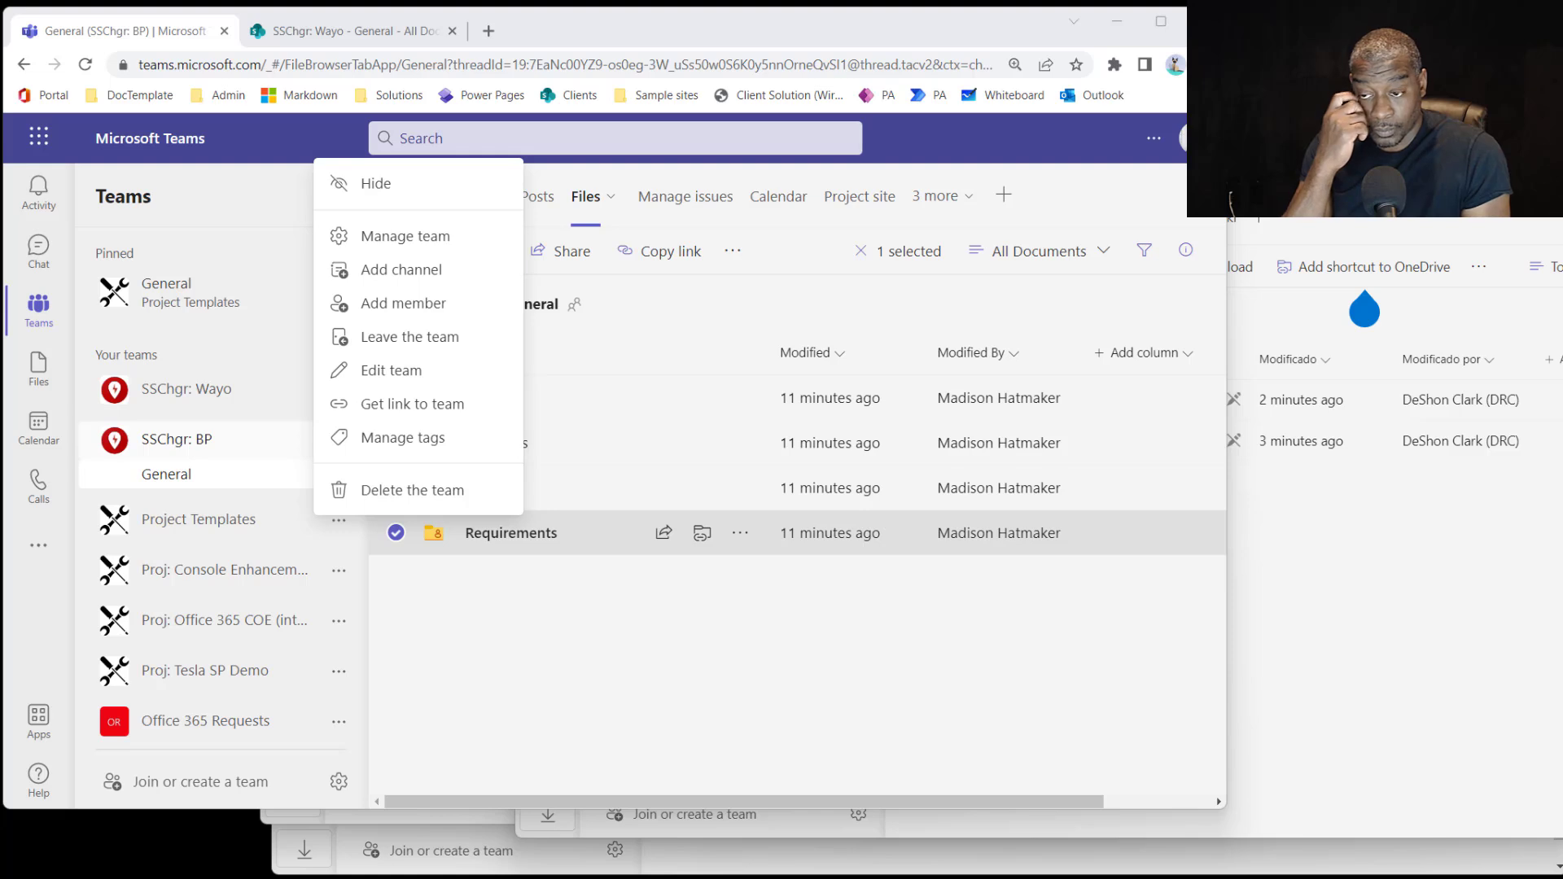
left_click(625, 651)
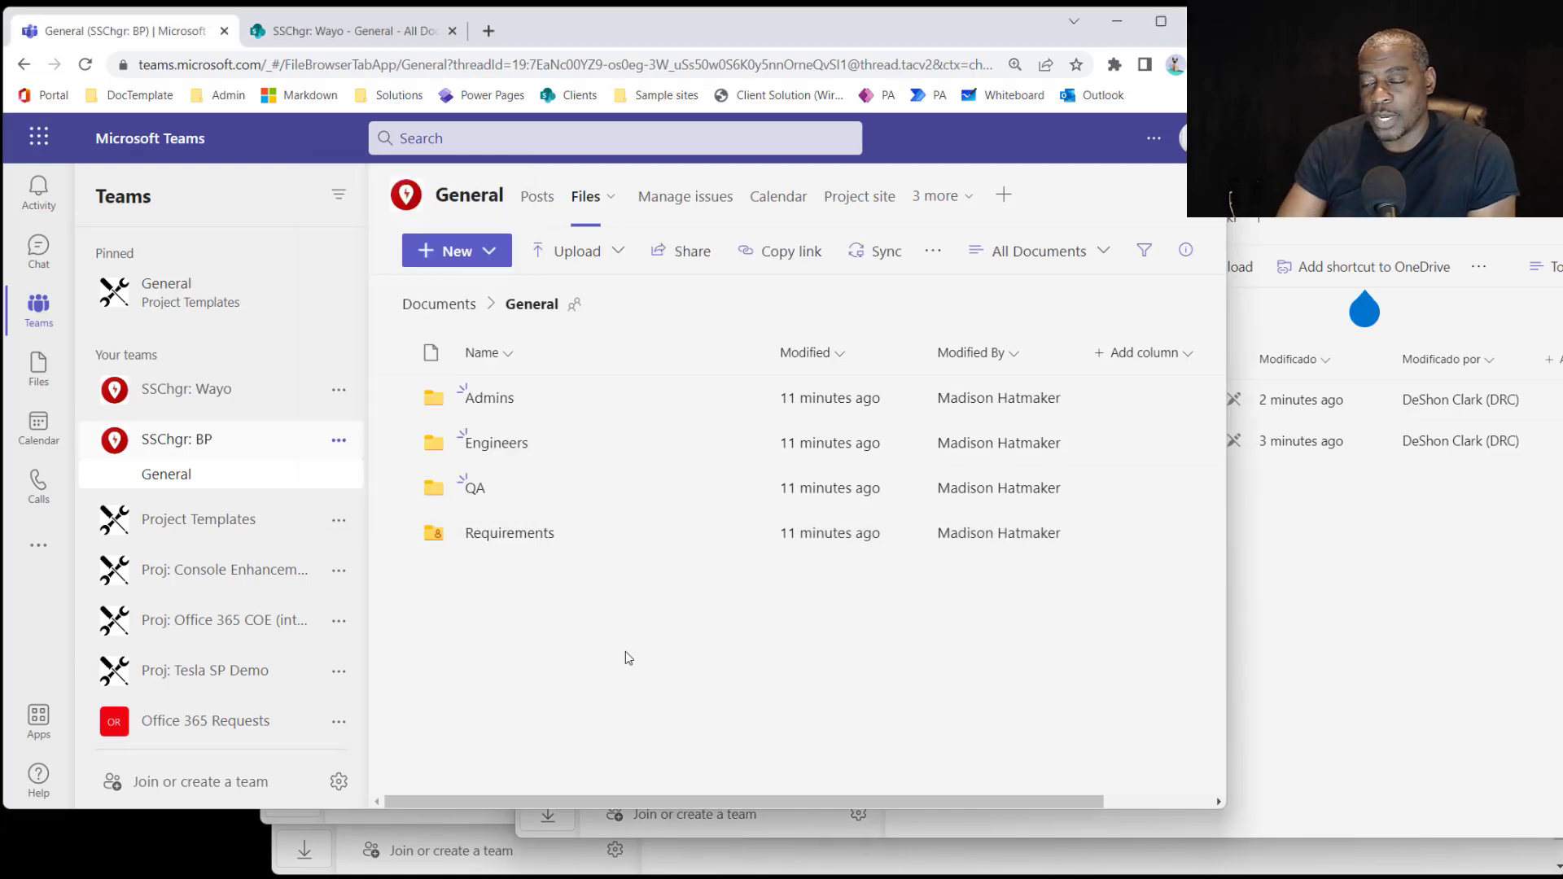
Open the Requirements folder in the owner's window and compare its file access in both team members' windows.
left_click(522, 538)
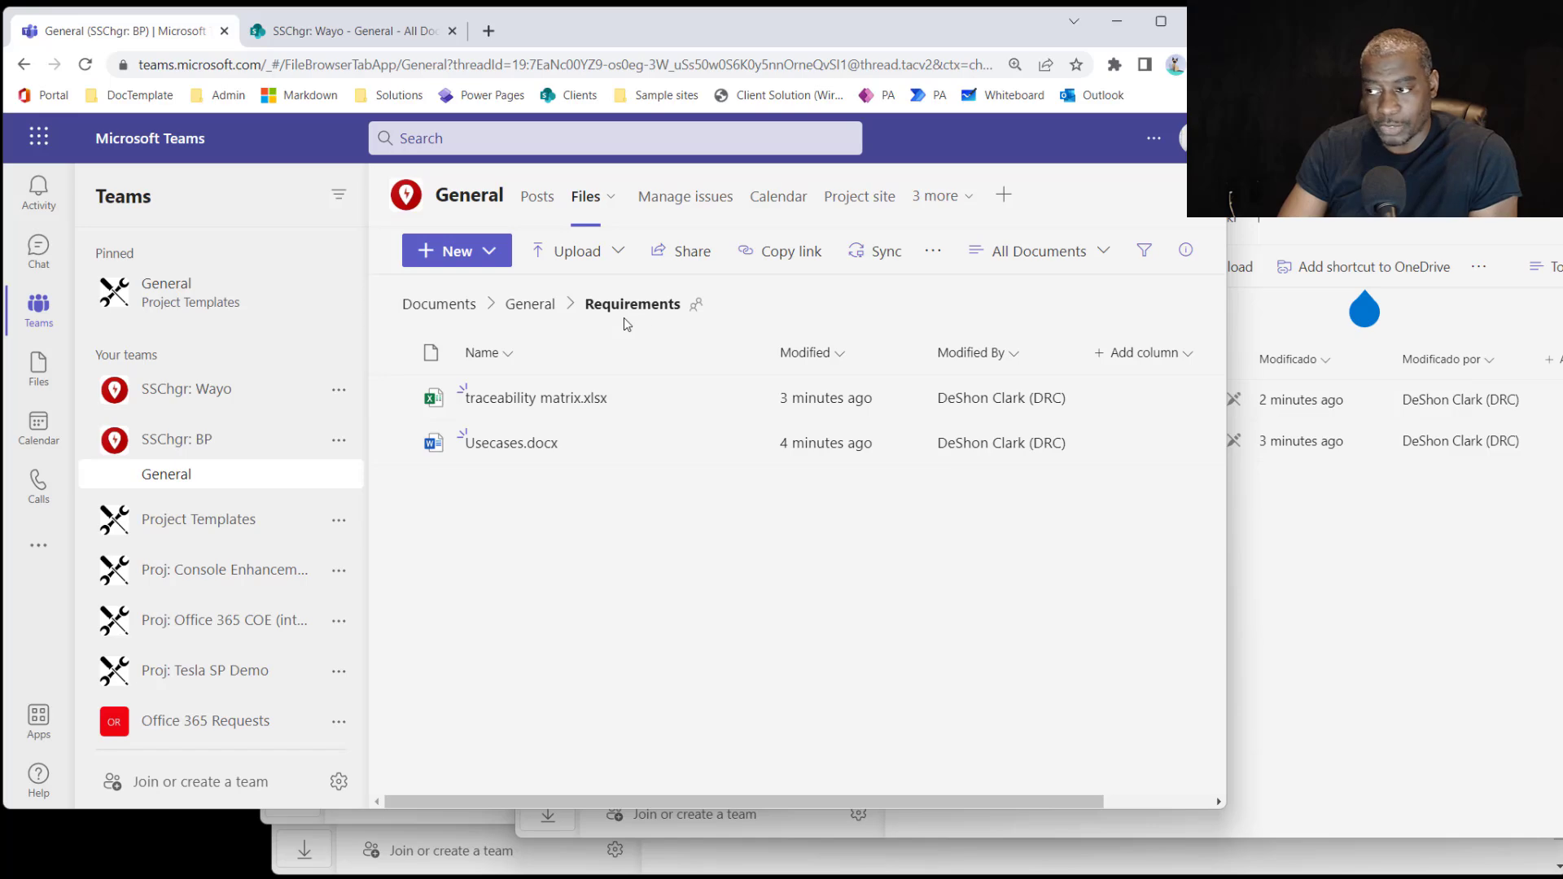
left_click_drag(1401, 57, 1231, 77)
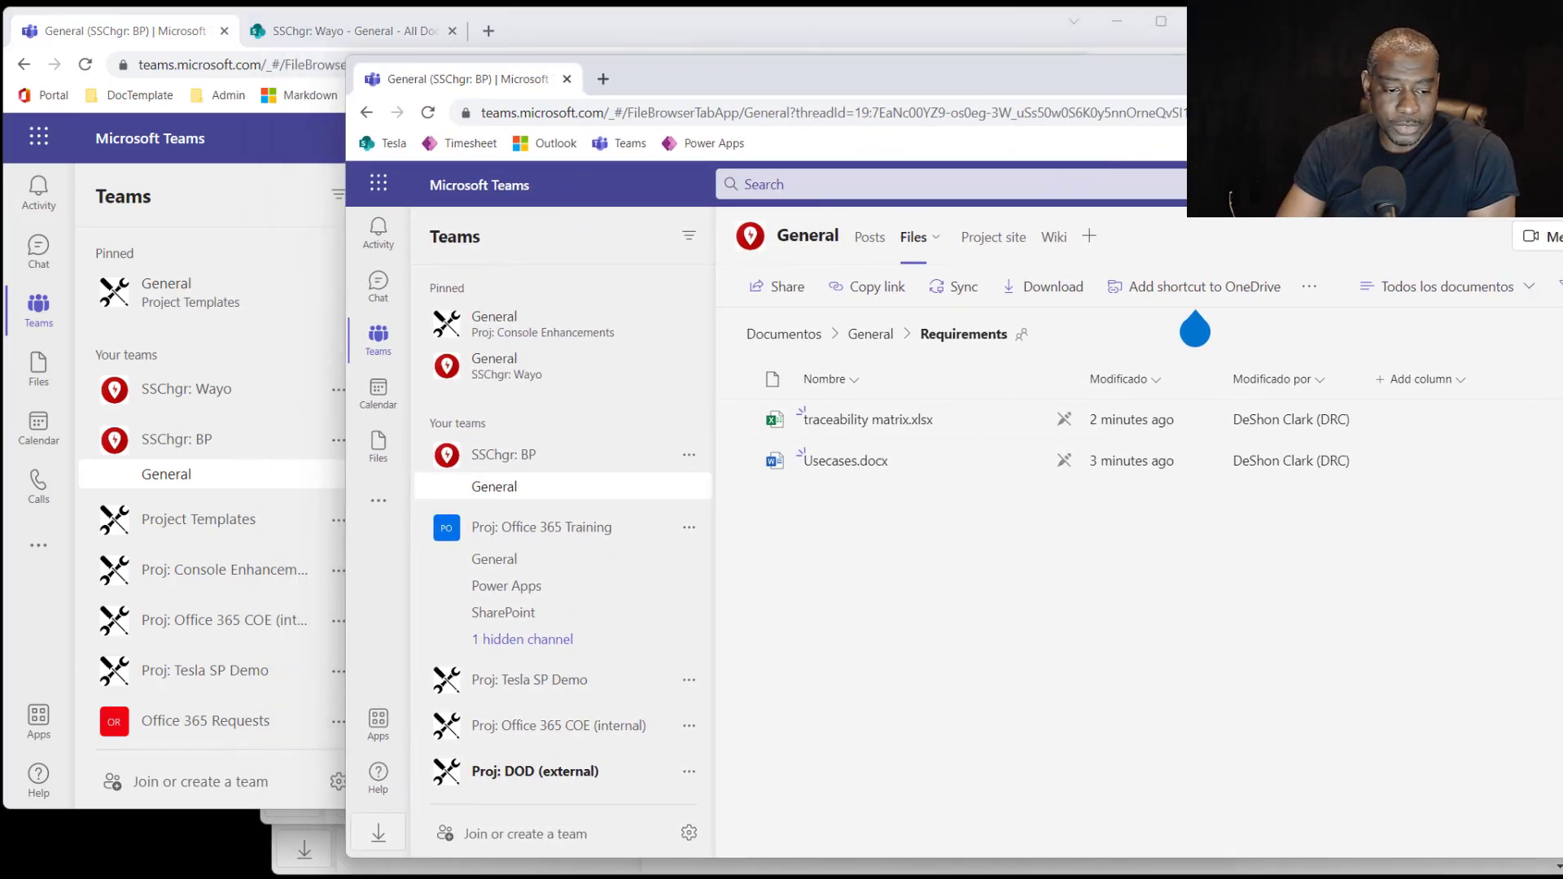
key("alt+Tab")
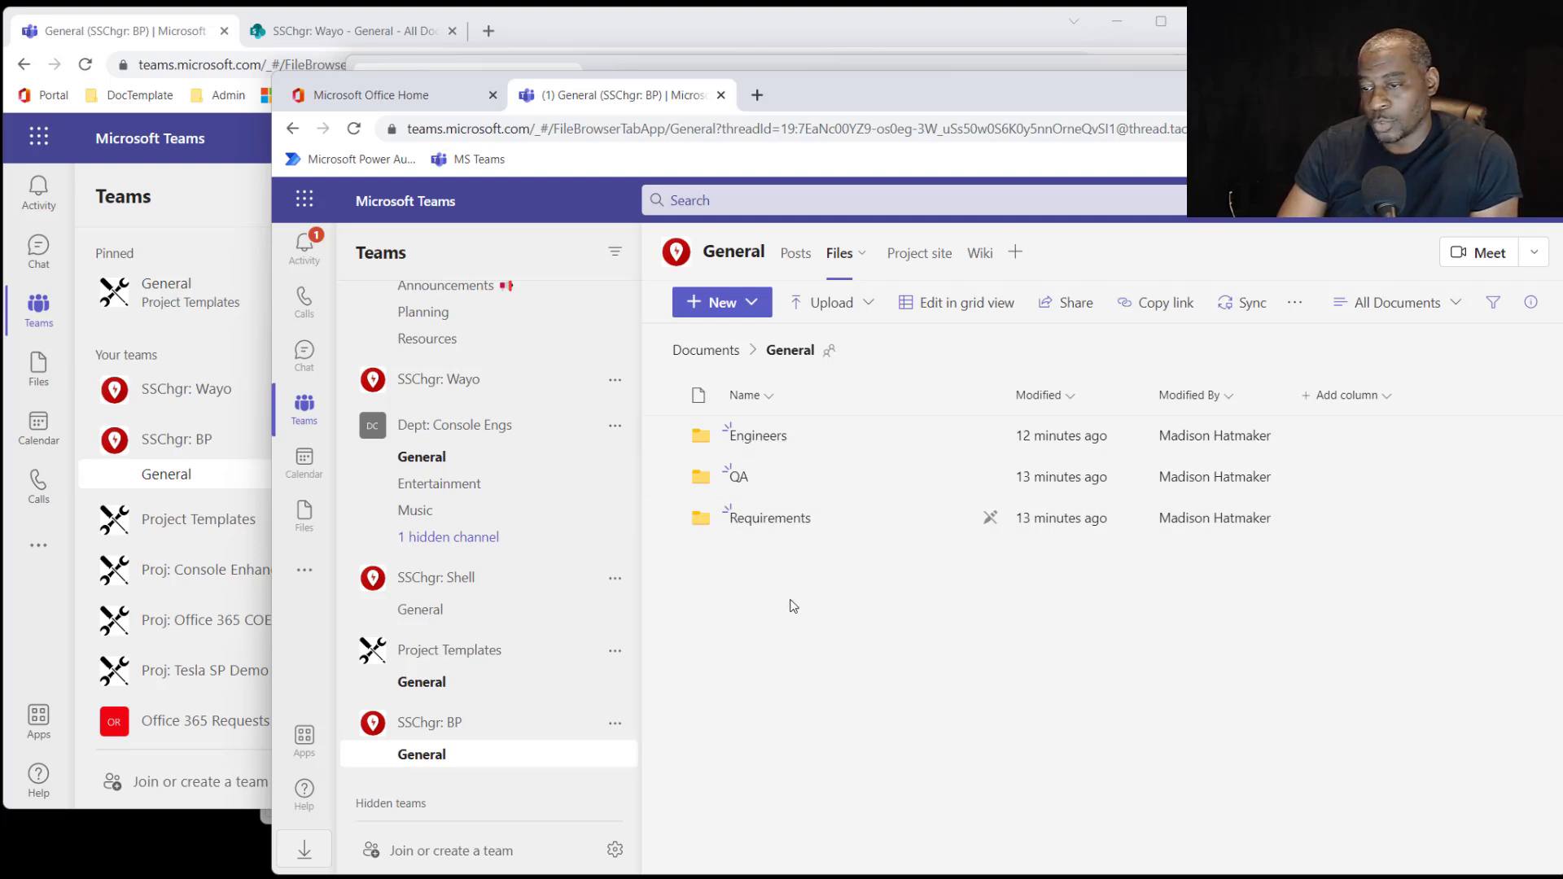
left_click(769, 518)
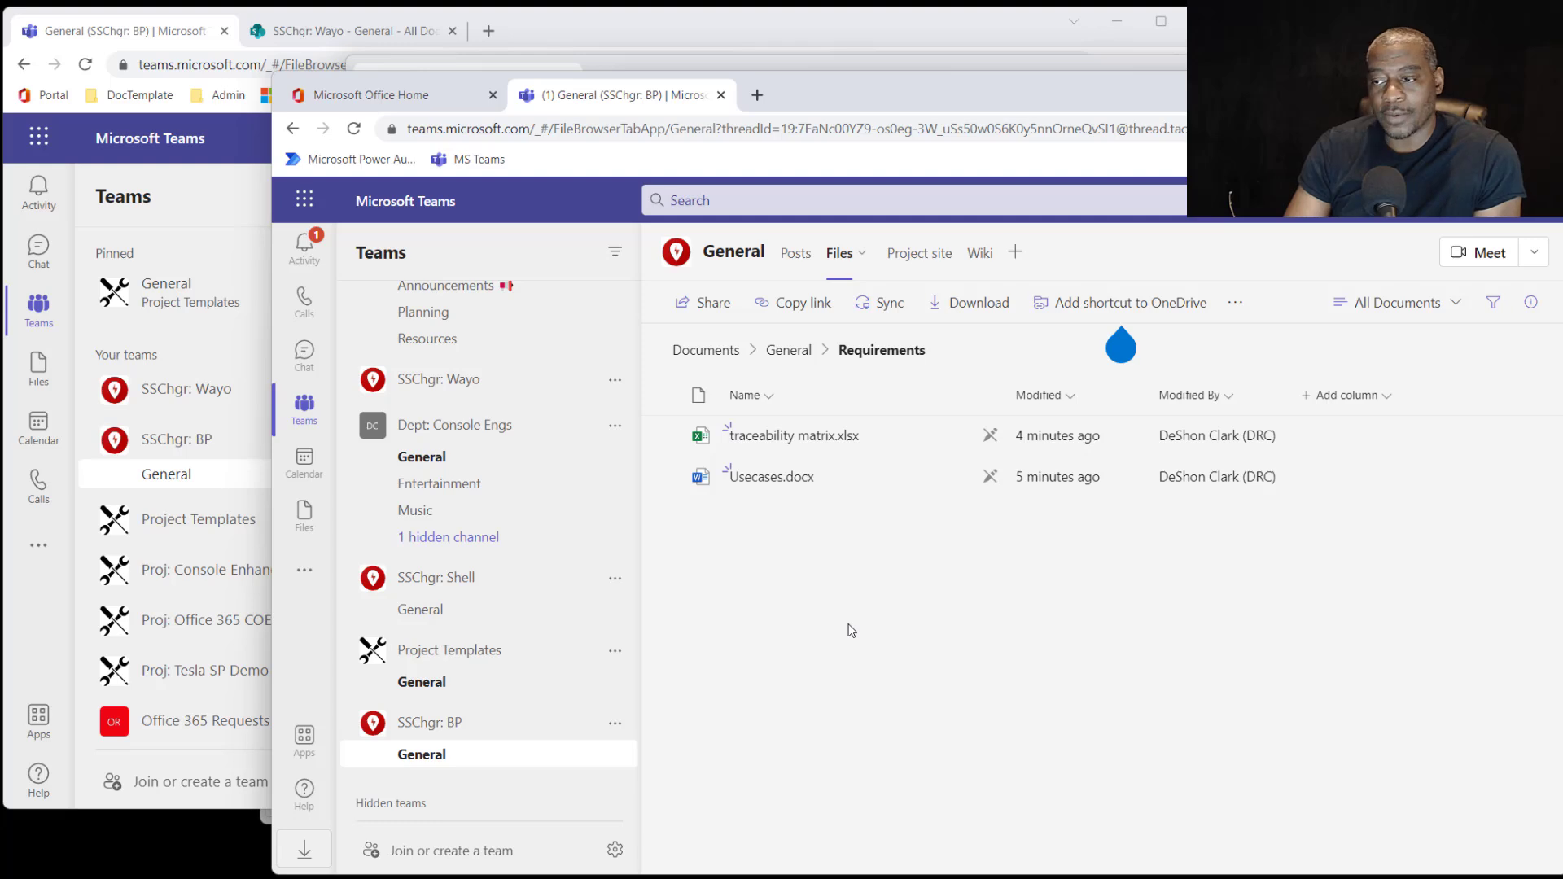
In the owner's window, grant one team member direct Can edit access to Usecases.docx with Notify people turned off.
left_click(65, 633)
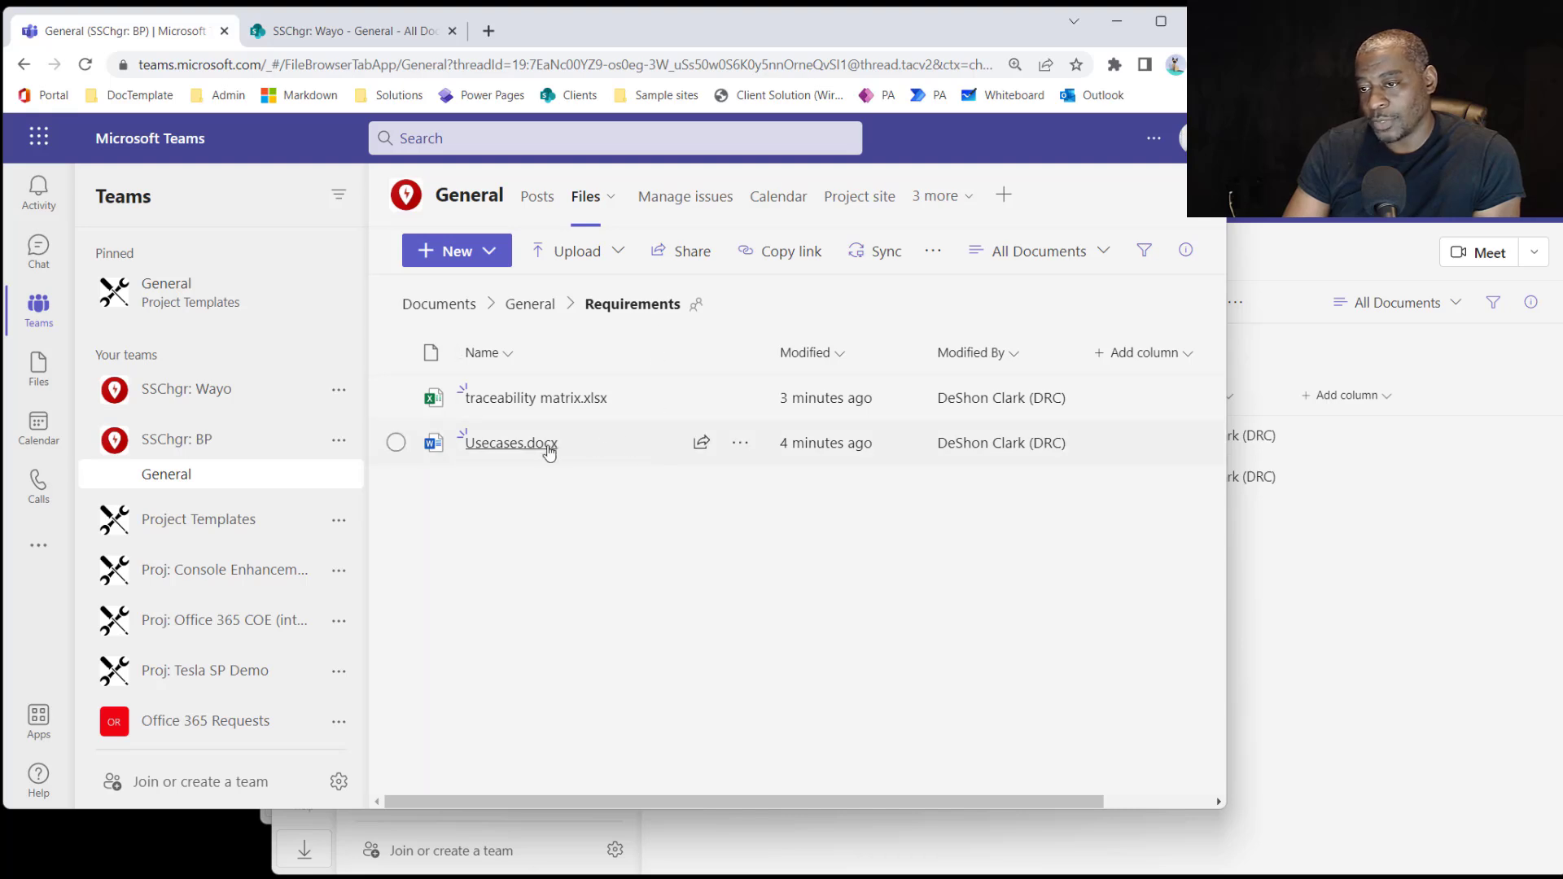
left_click(741, 443)
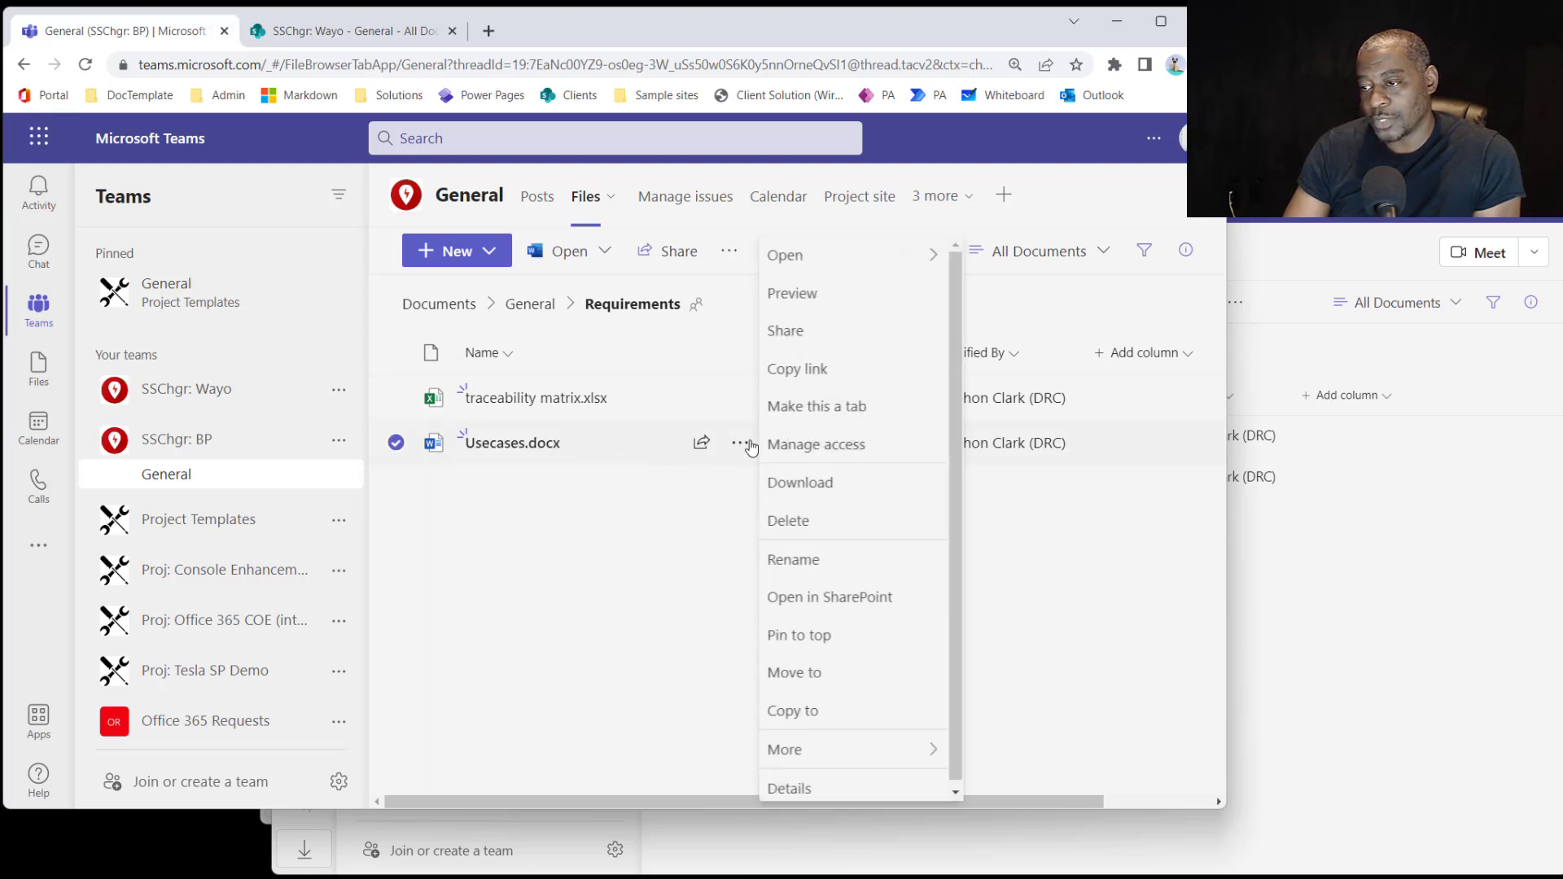
left_click(831, 445)
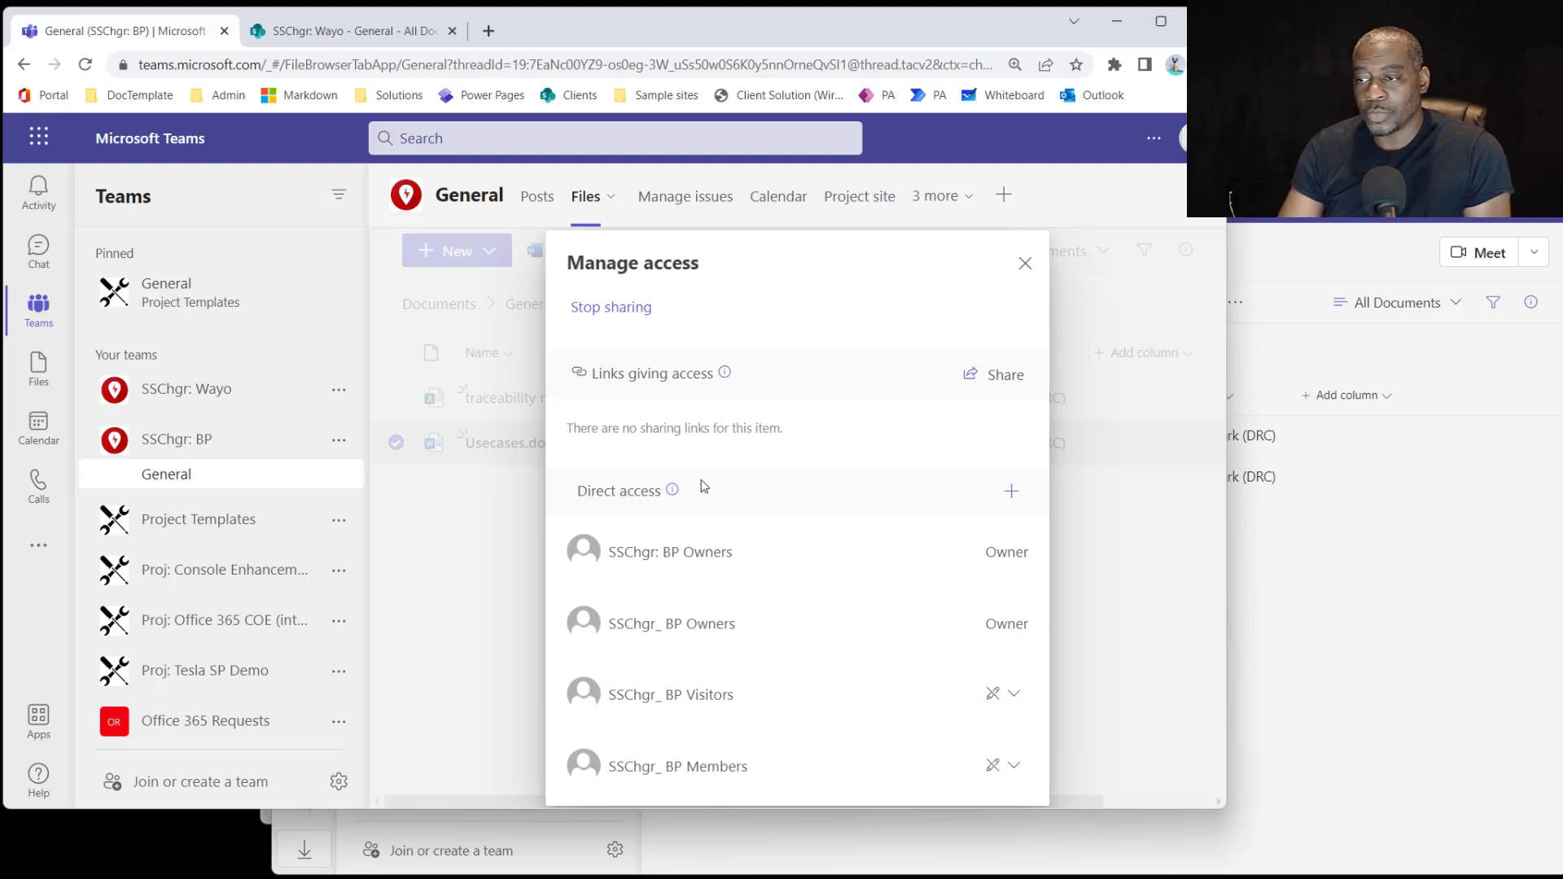
left_click(1011, 495)
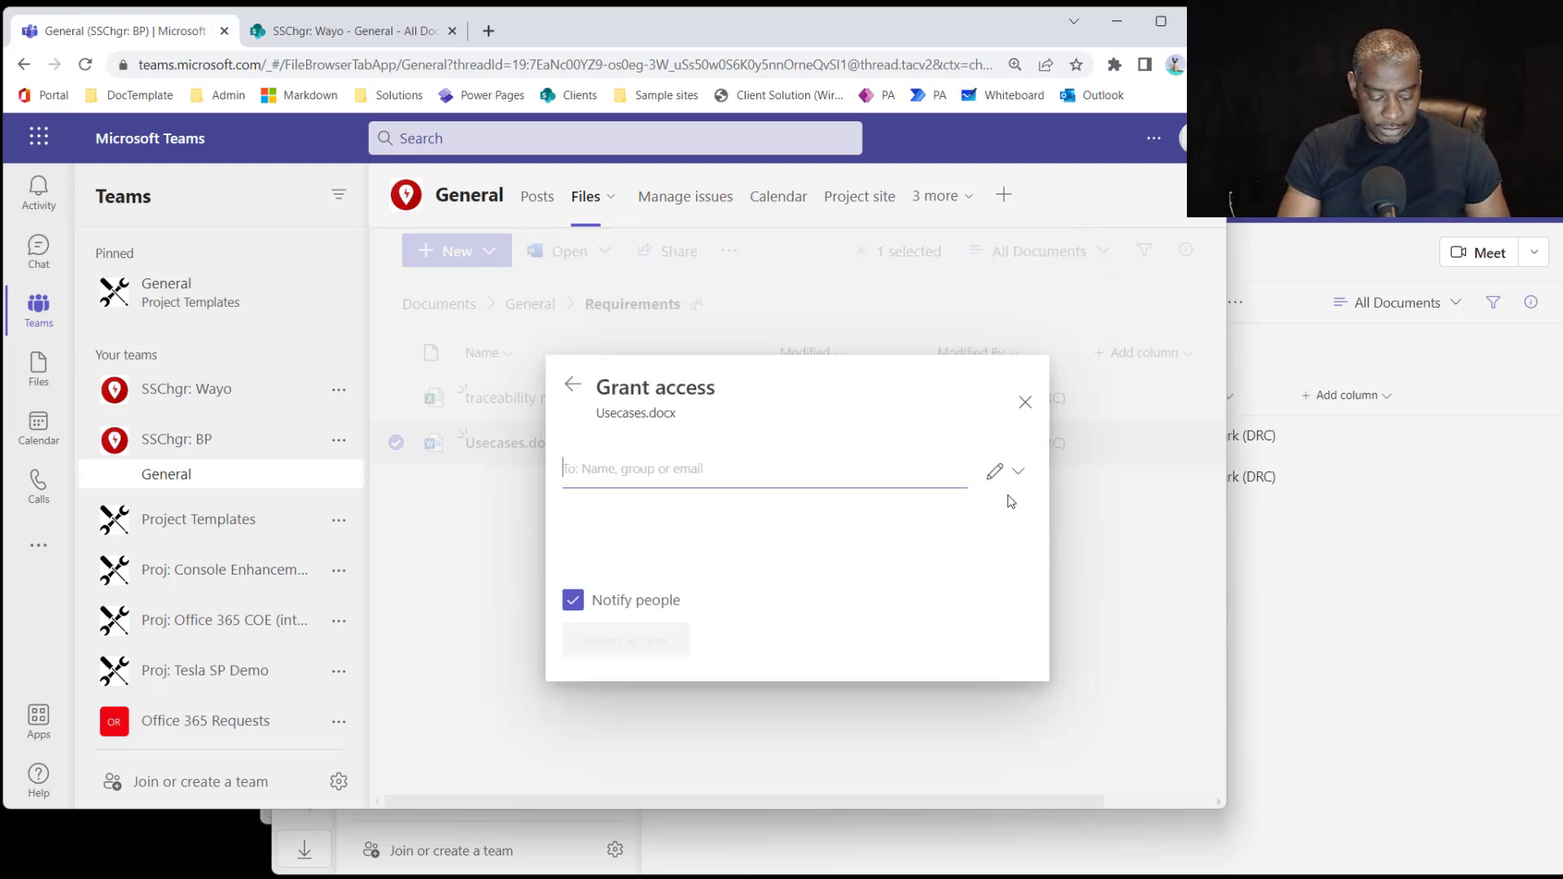
type("ethan")
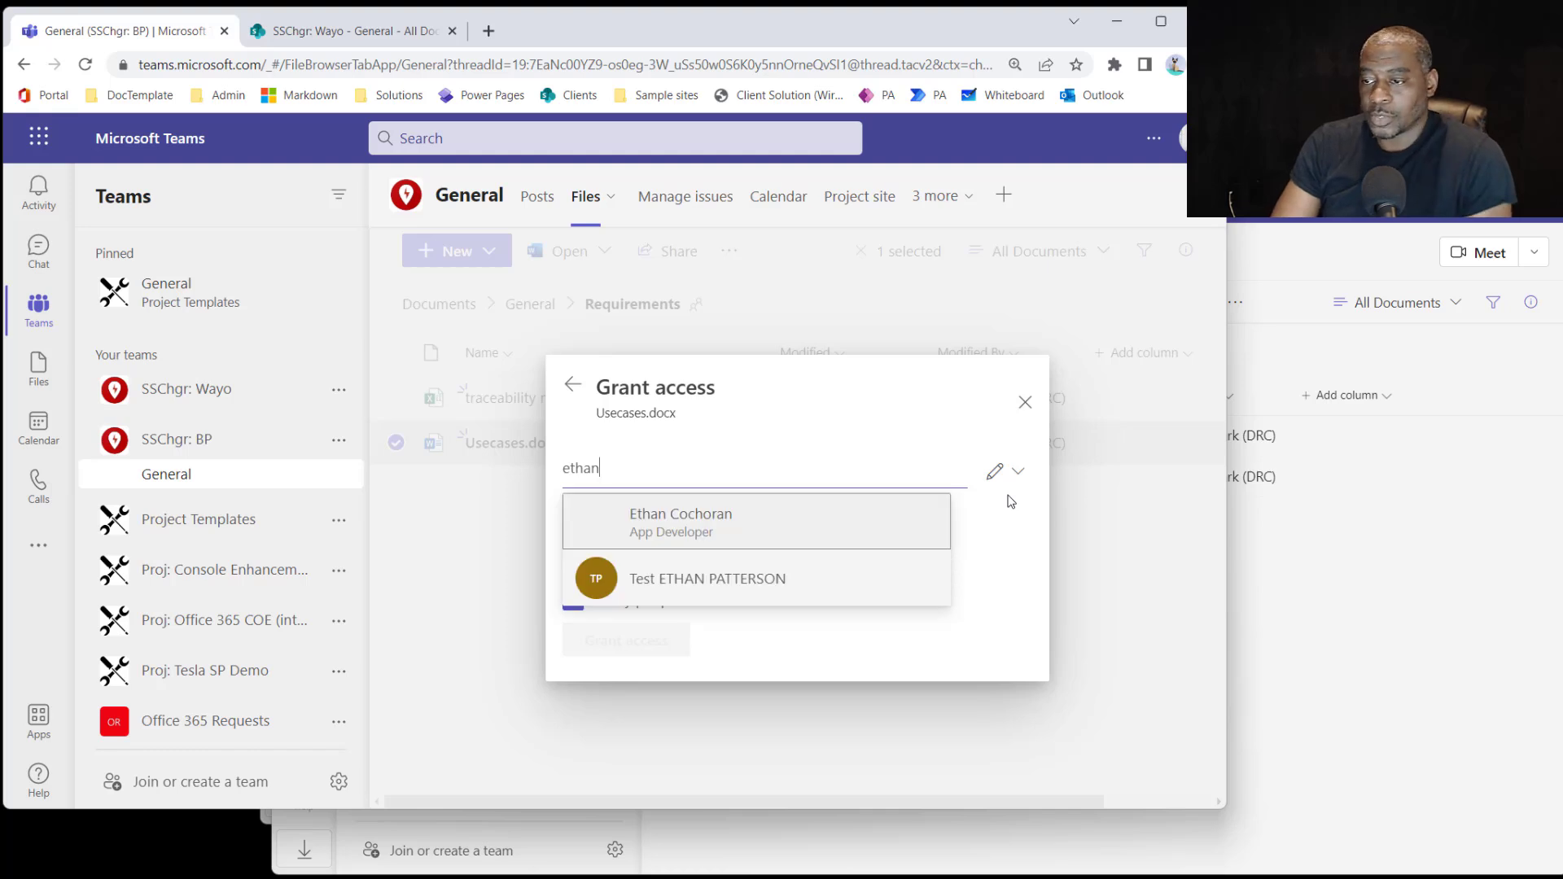
left_click(786, 539)
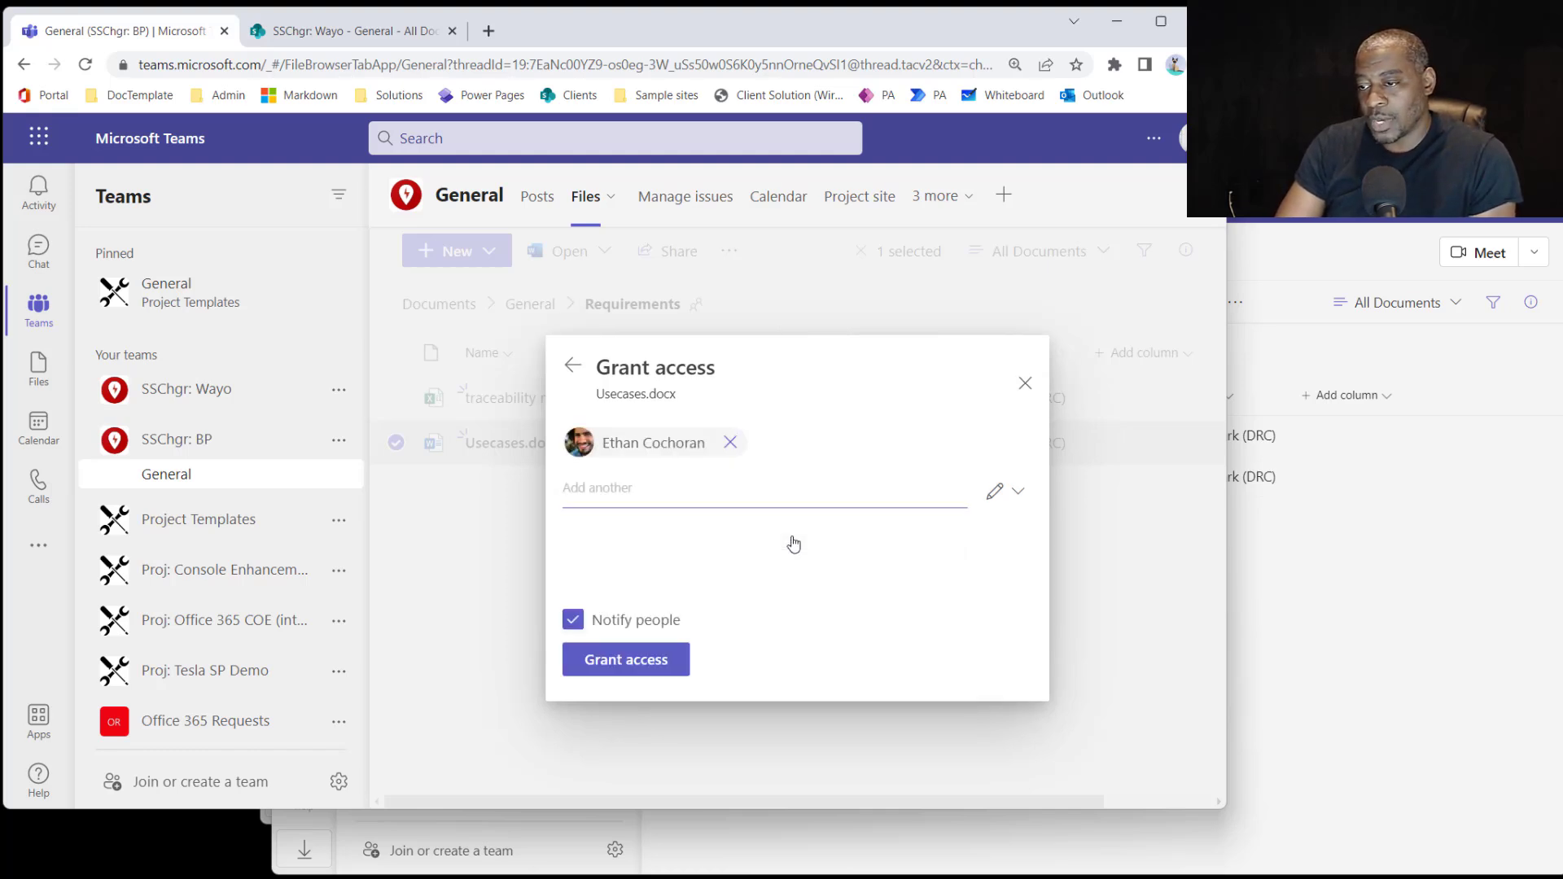
left_click(1018, 491)
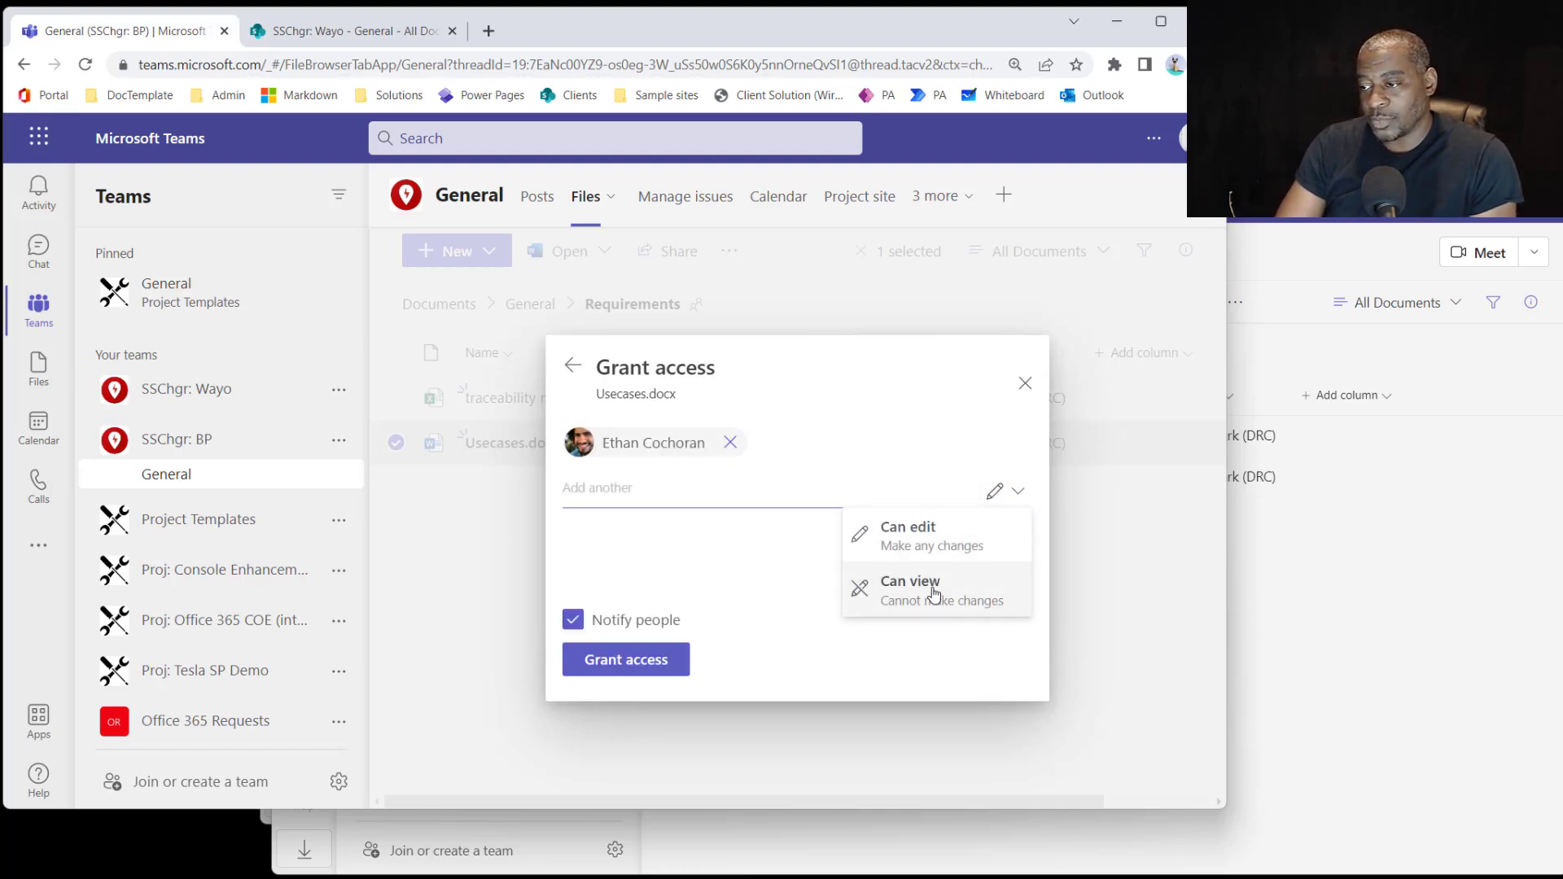
left_click(934, 535)
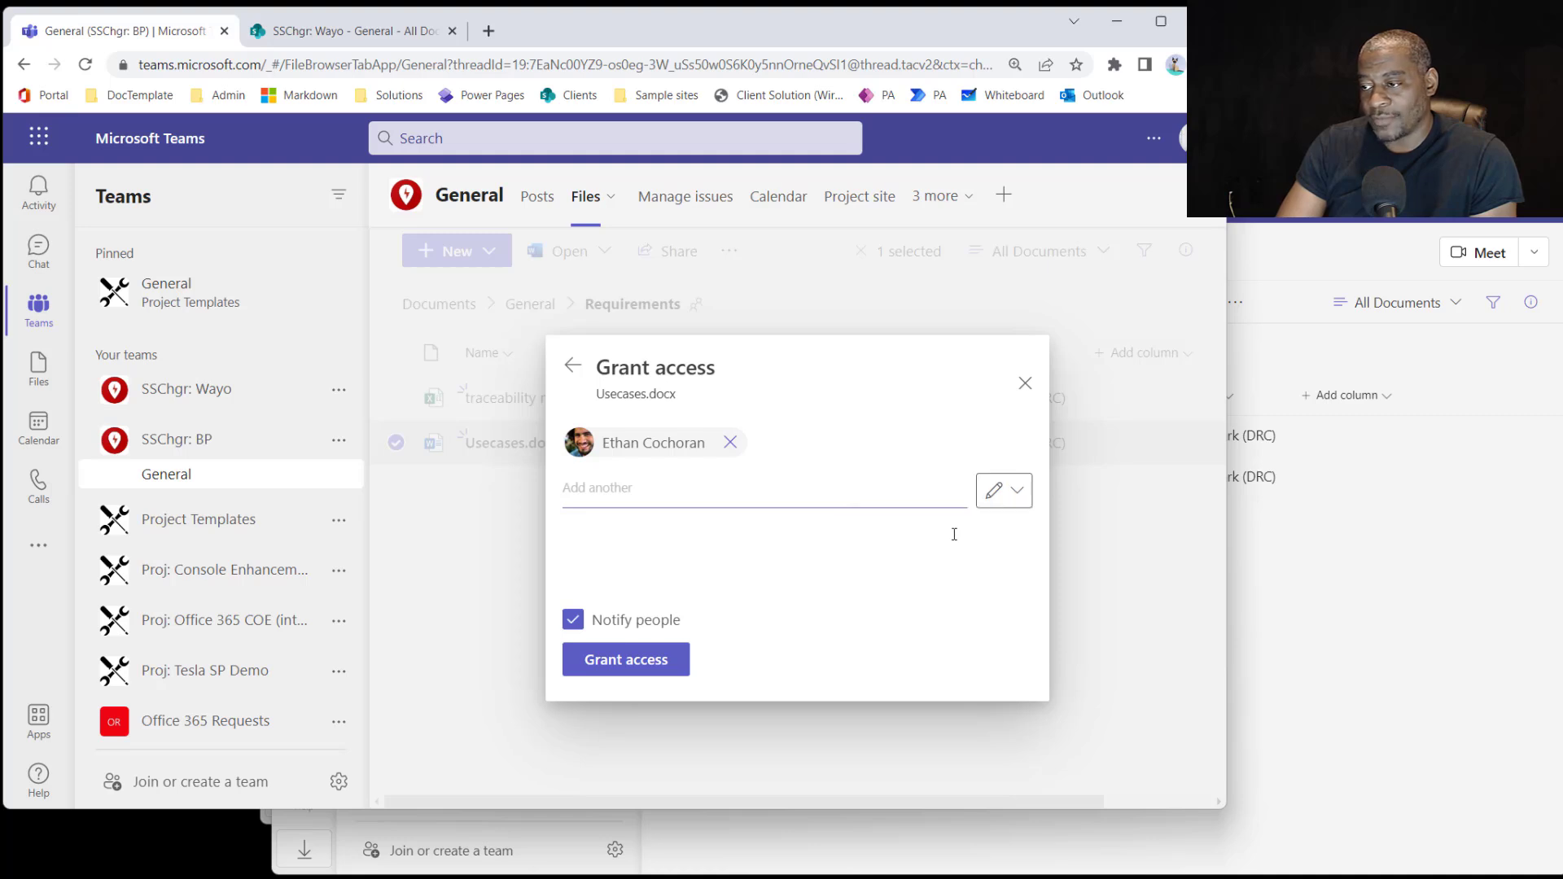
left_click(603, 624)
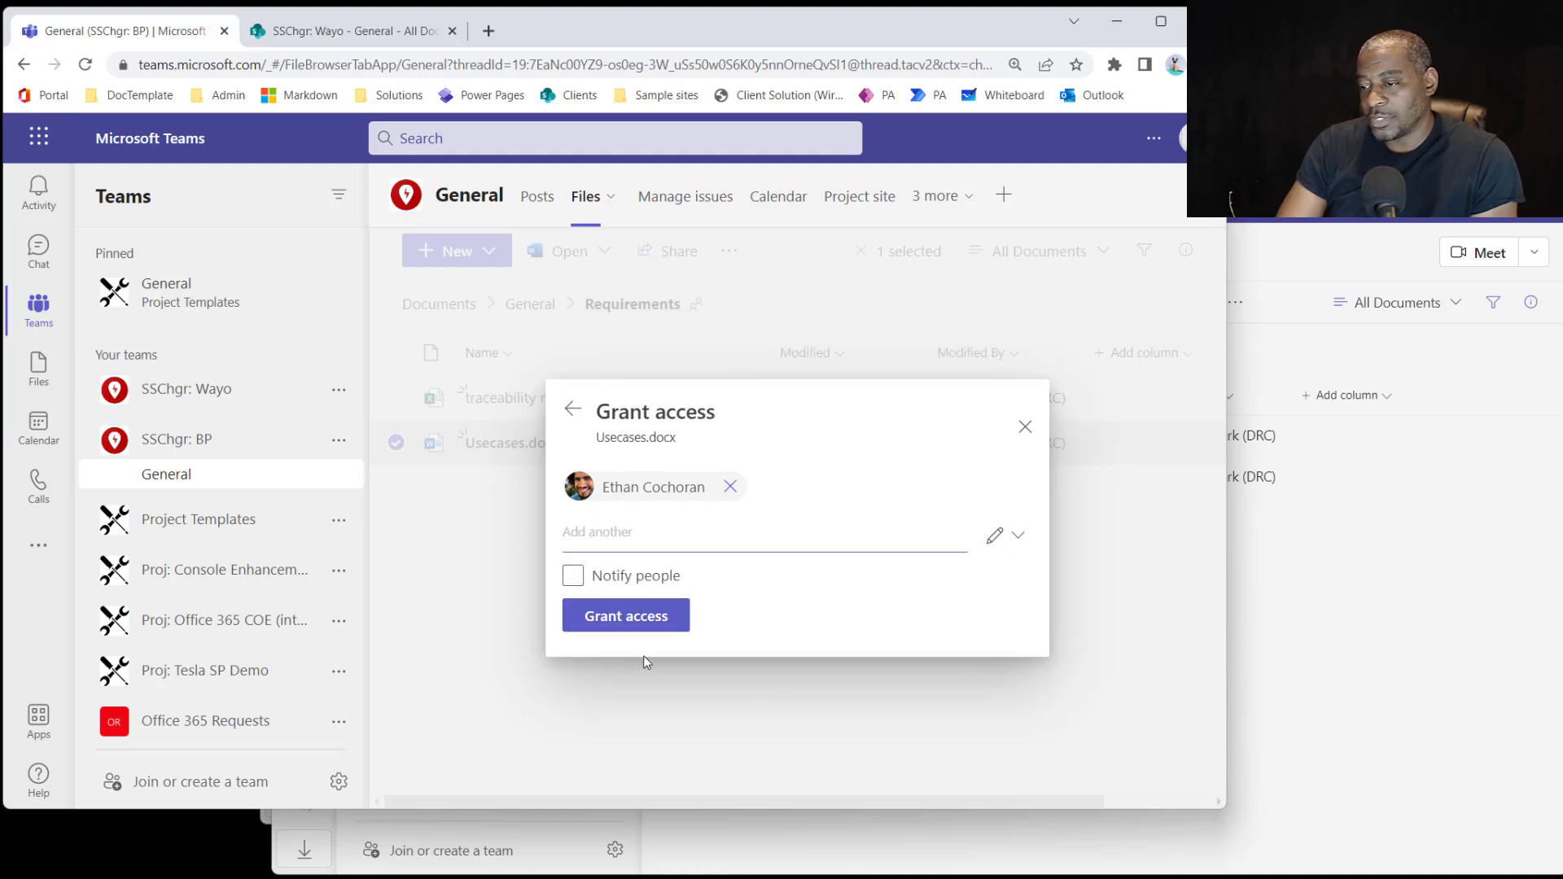
left_click(629, 623)
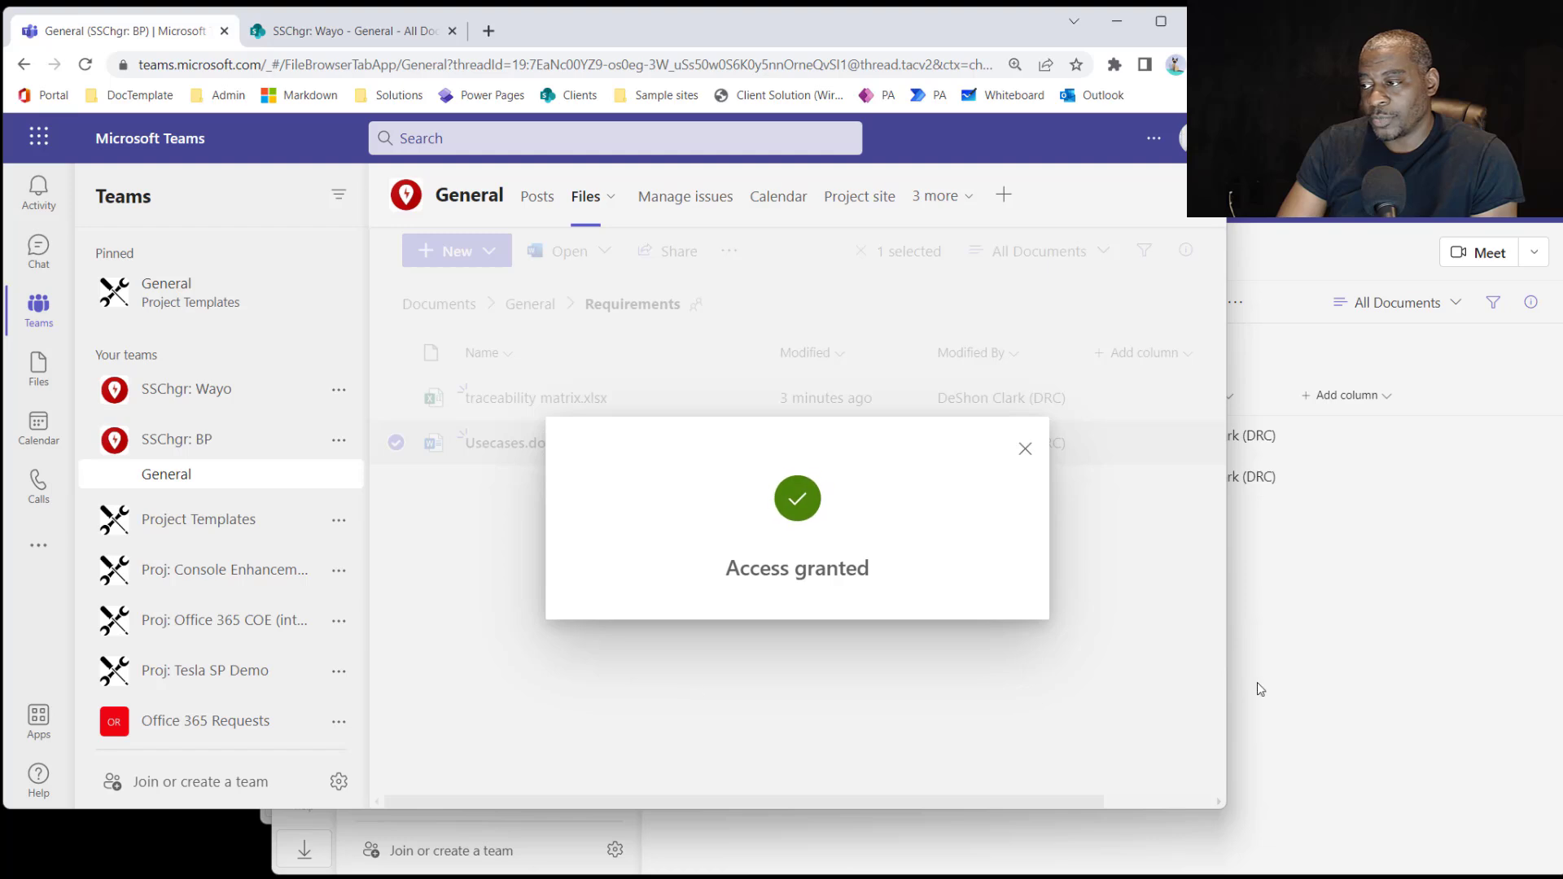
Reload the Requirements folder in the team member's window and check the edit access to its files.
left_click(1457, 655)
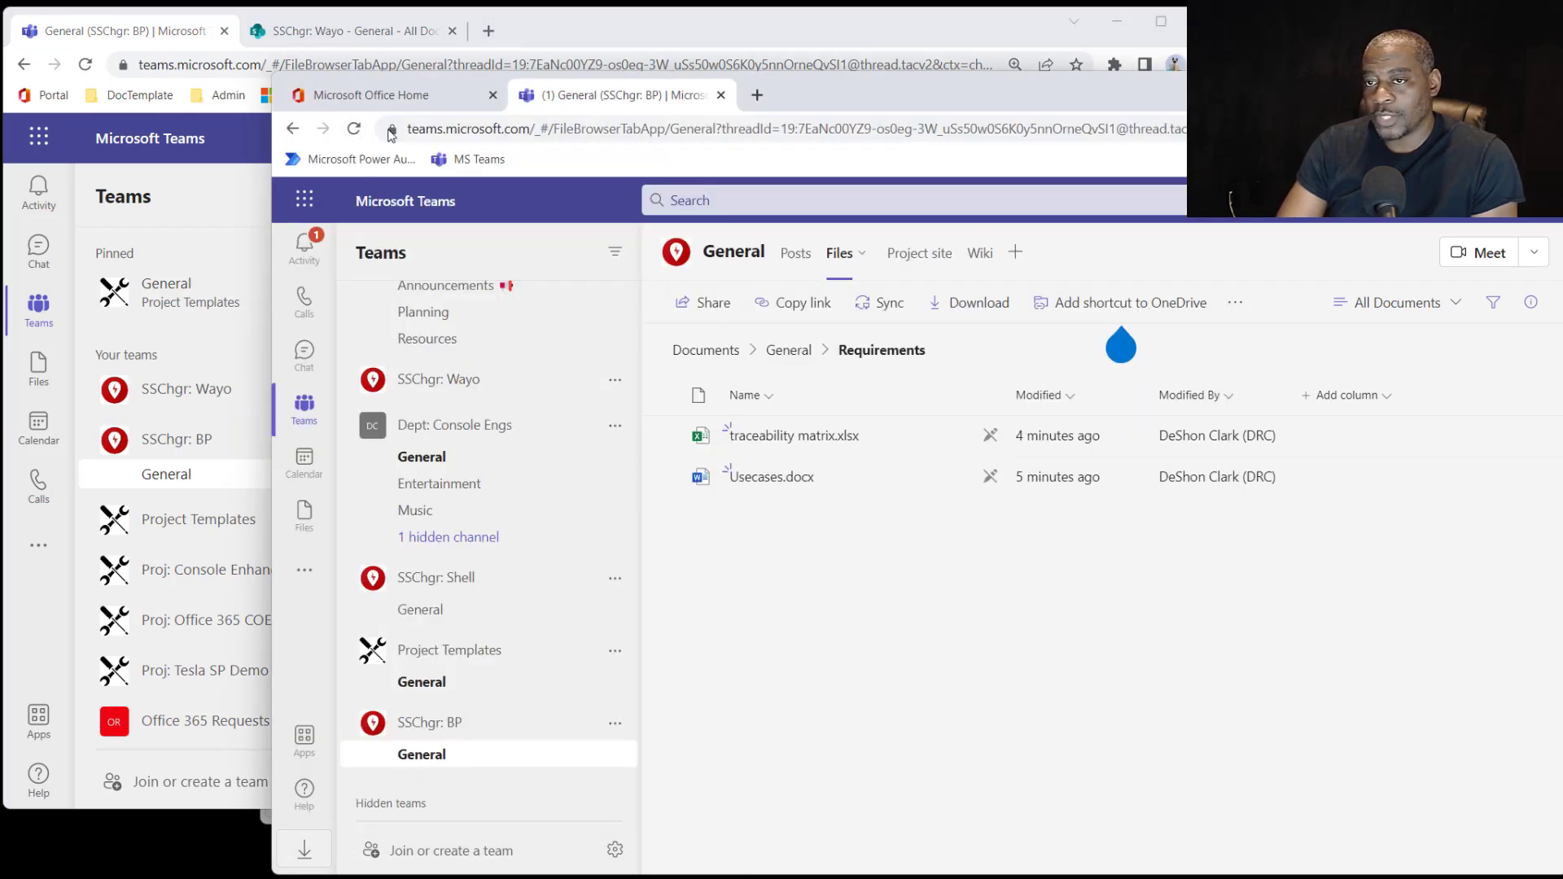
left_click(353, 129)
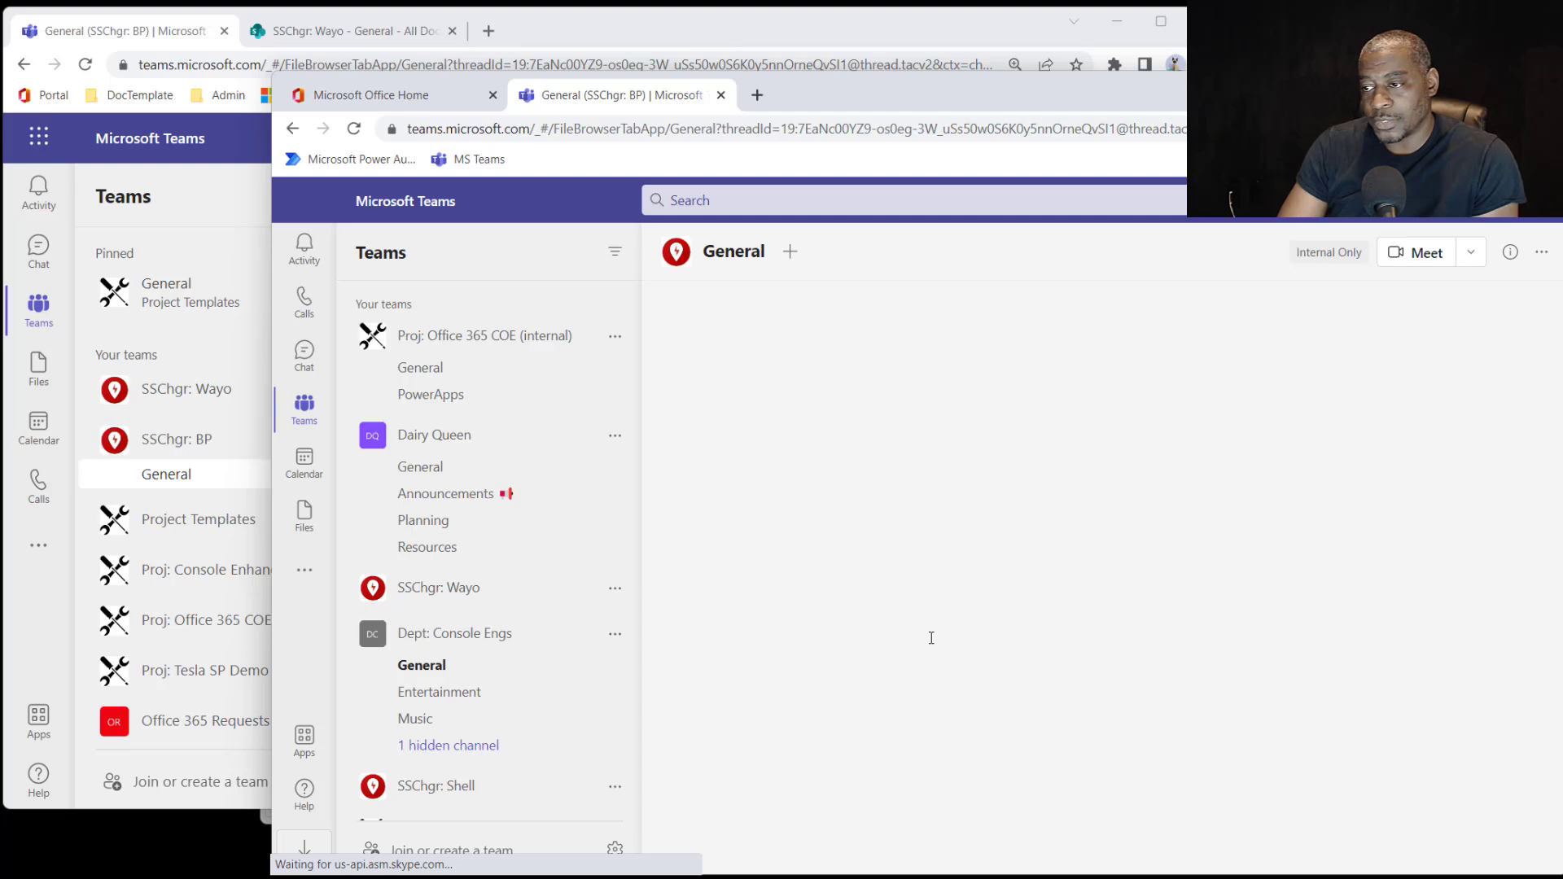
left_click(764, 518)
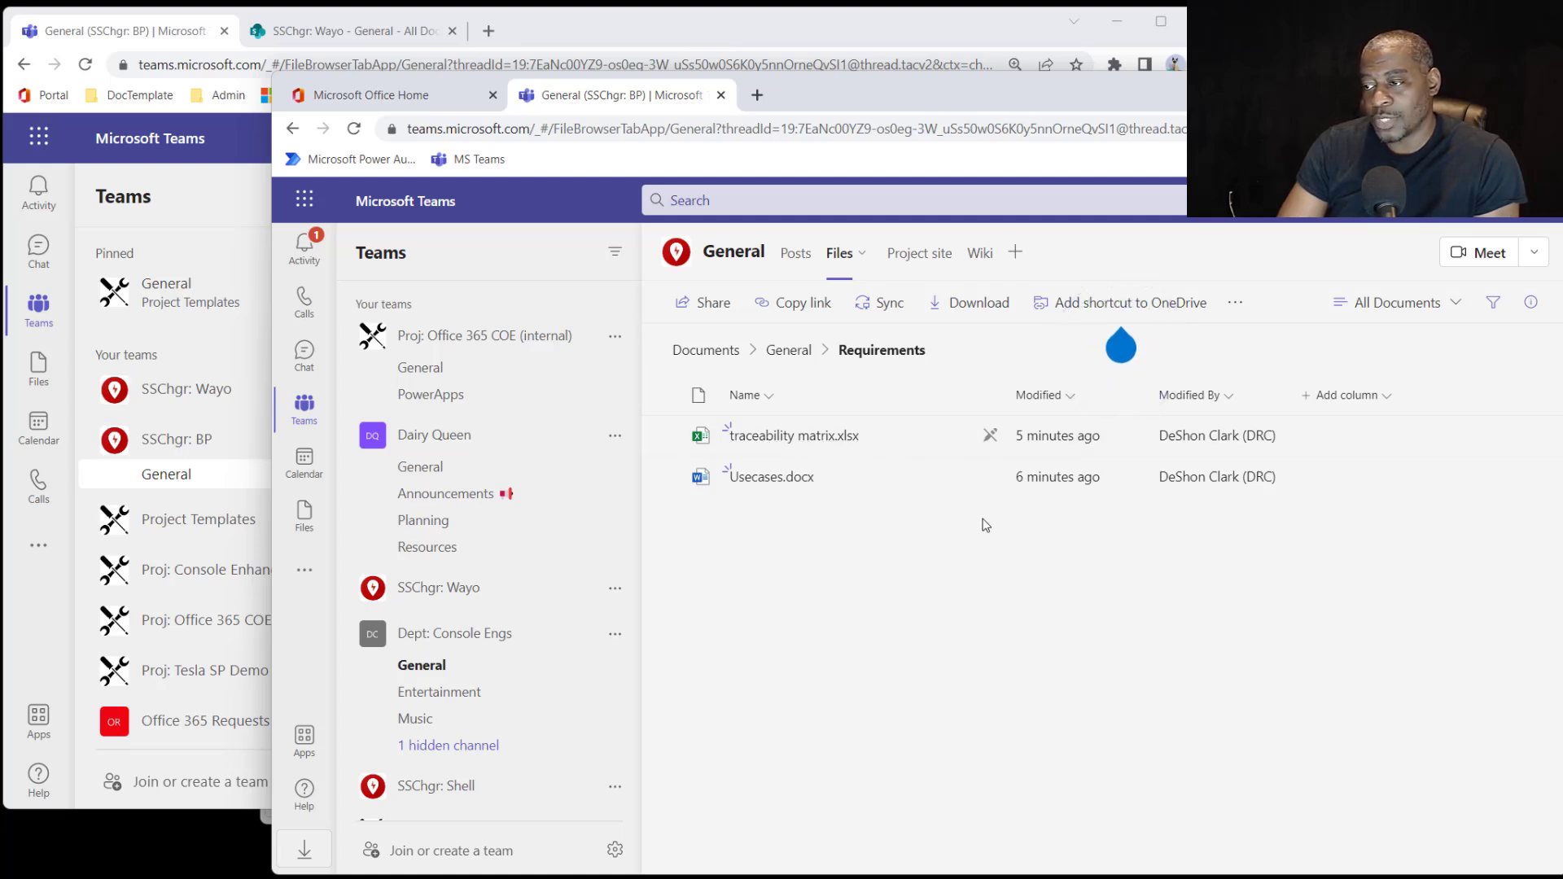
Open Usecases.docx as the team member, add the lines "Hduhuhfuhfa" and "Fdsahfuidsha" after the first paragraph, and close the document.
left_click(776, 478)
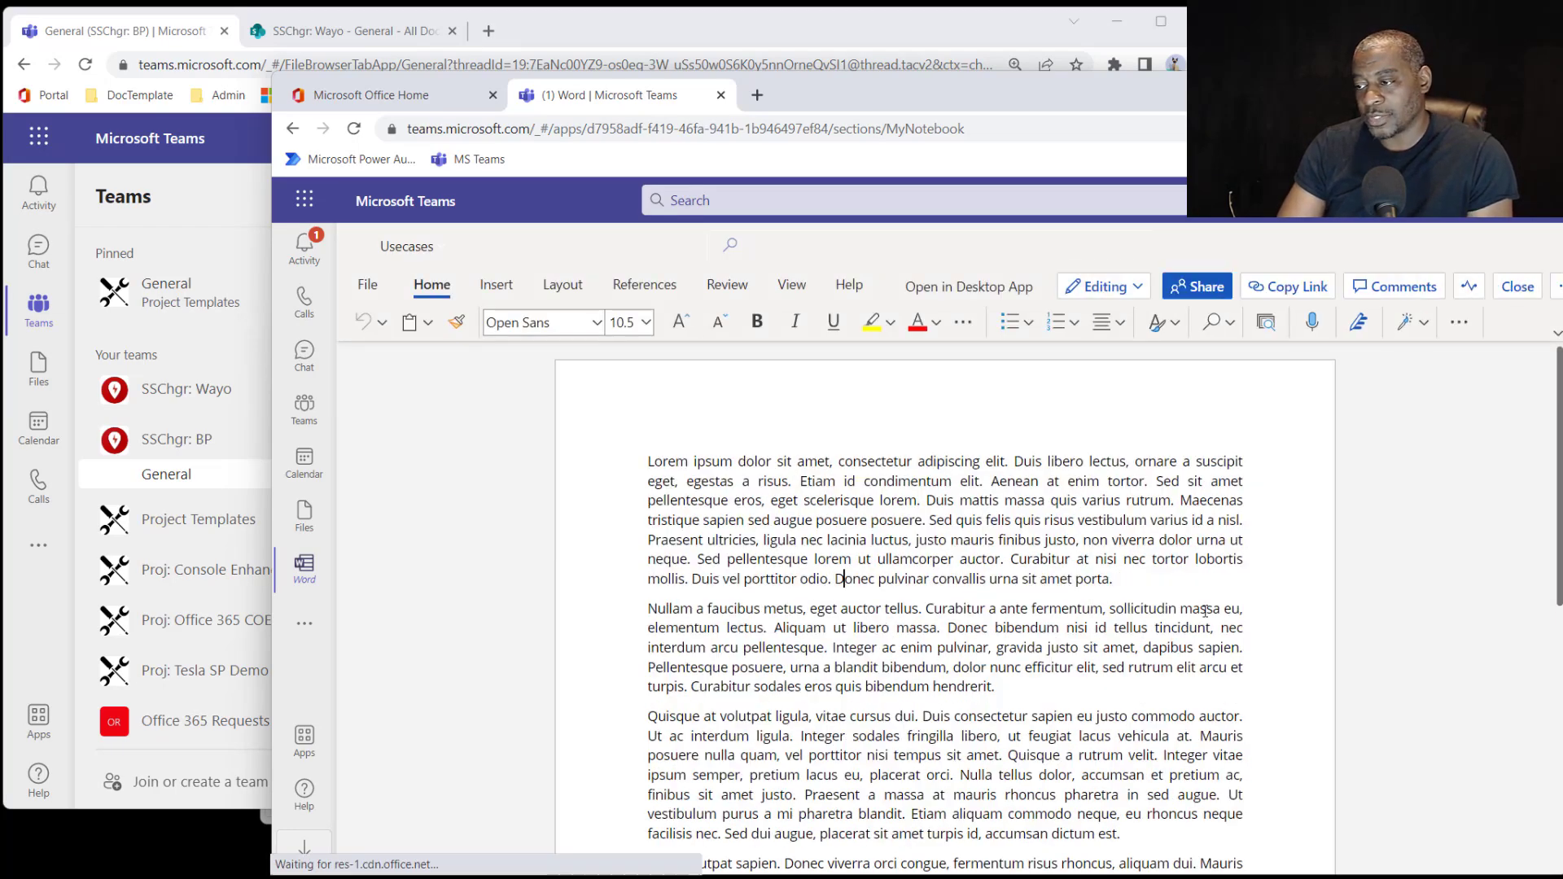
left_click(1186, 583)
key("Return")
key("Return")
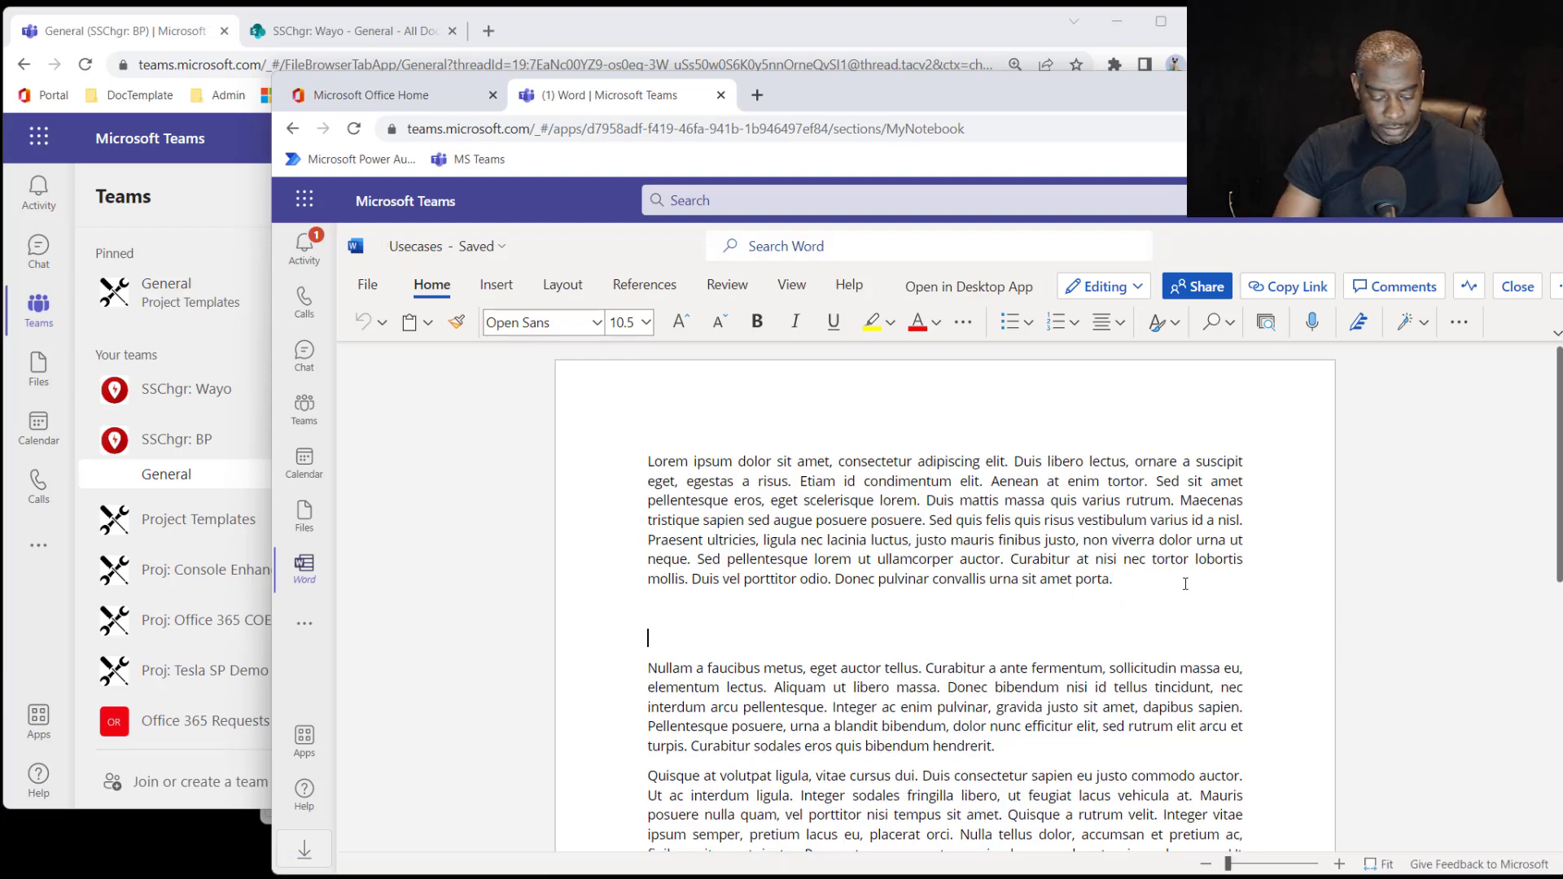
type("Hduhuhfuhfa")
key("Return")
key("Return")
type("Fdsahfuidsha")
key("Return")
key("Return")
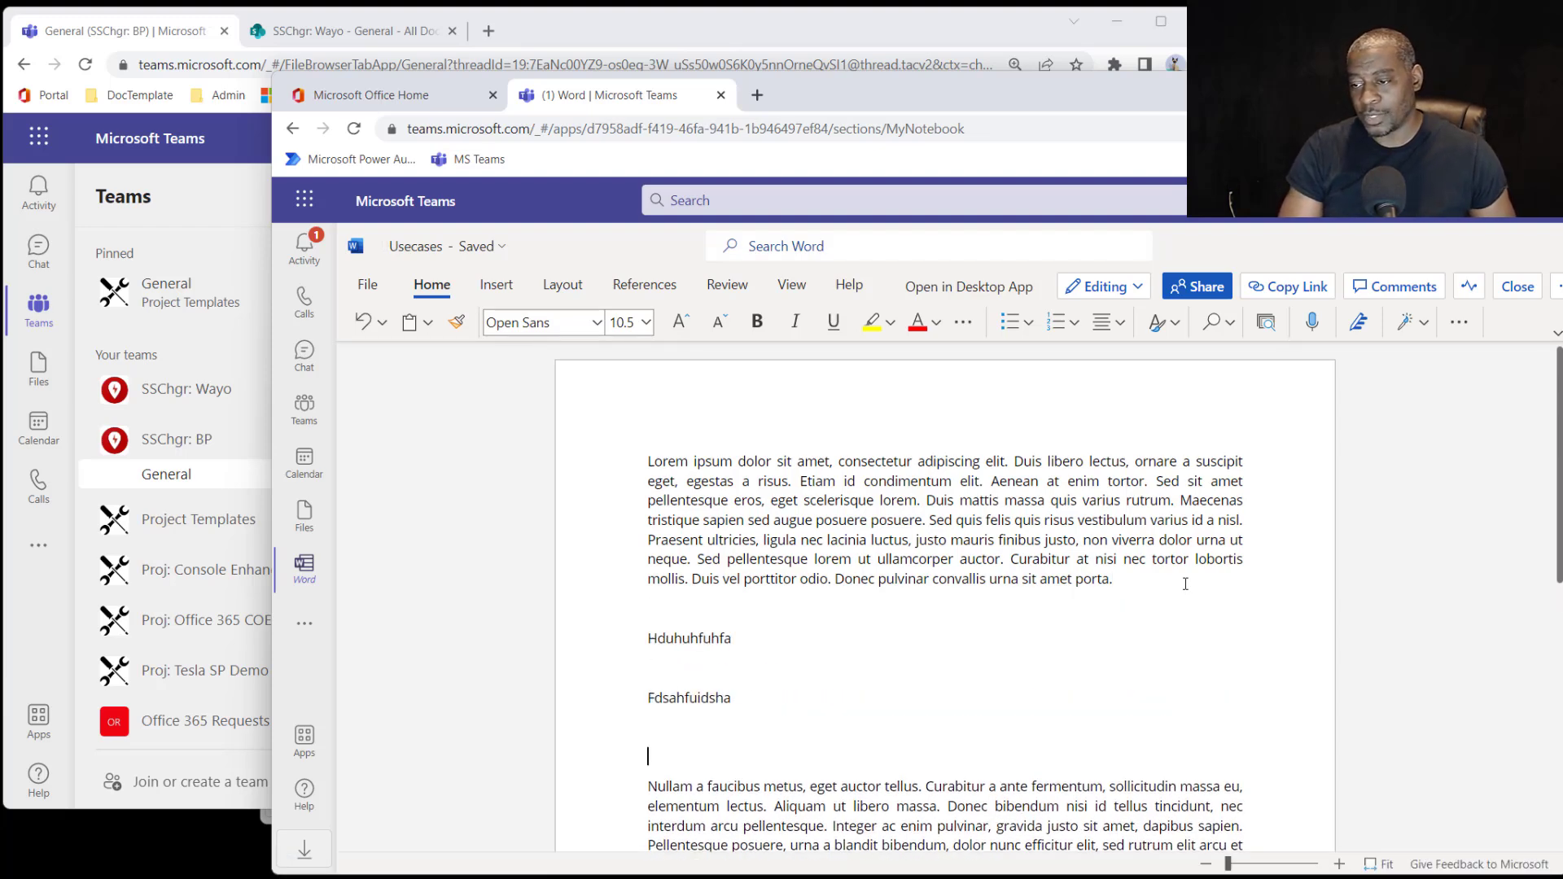
left_click(1516, 287)
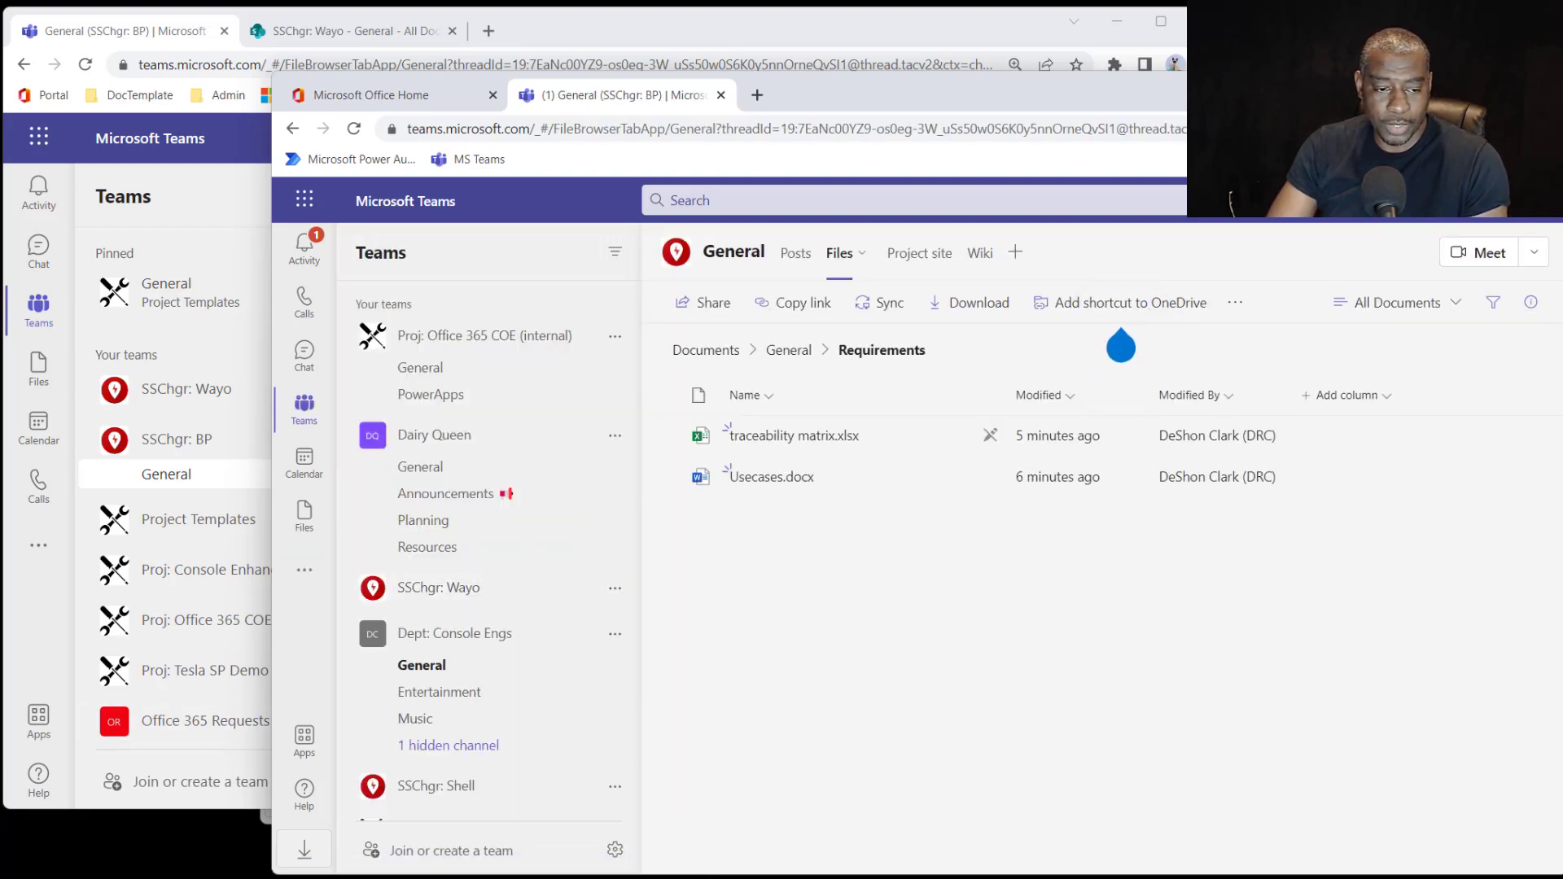
In the other team member's window, reload the Requirements folder and examine the edited text and available access in Usecases.docx.
key("alt+Tab")
left_click_drag(1303, 79, 1194, 75)
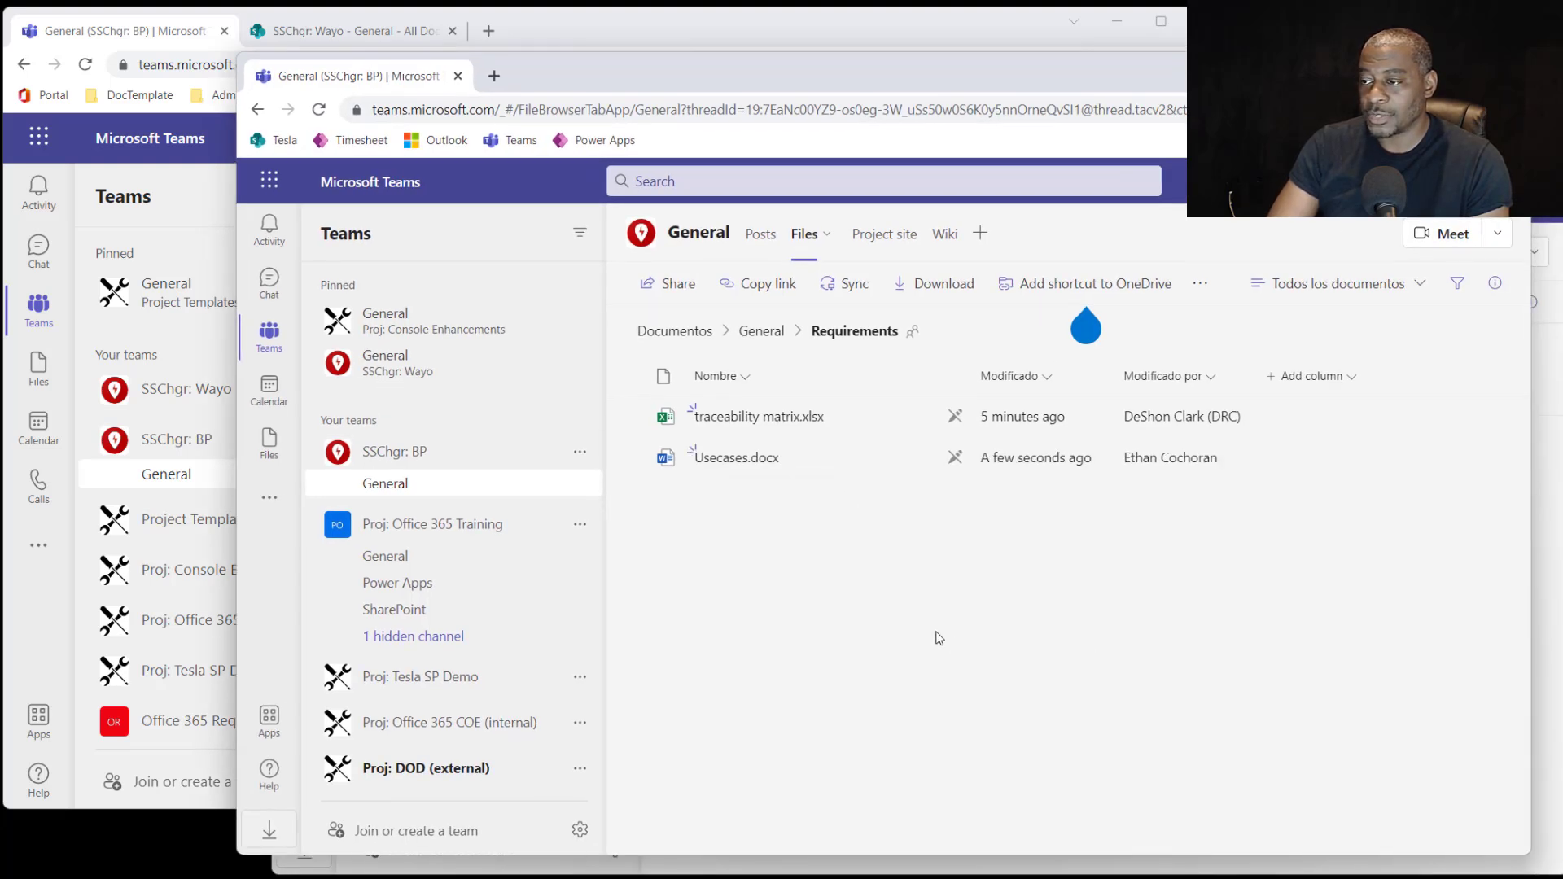
left_click(320, 110)
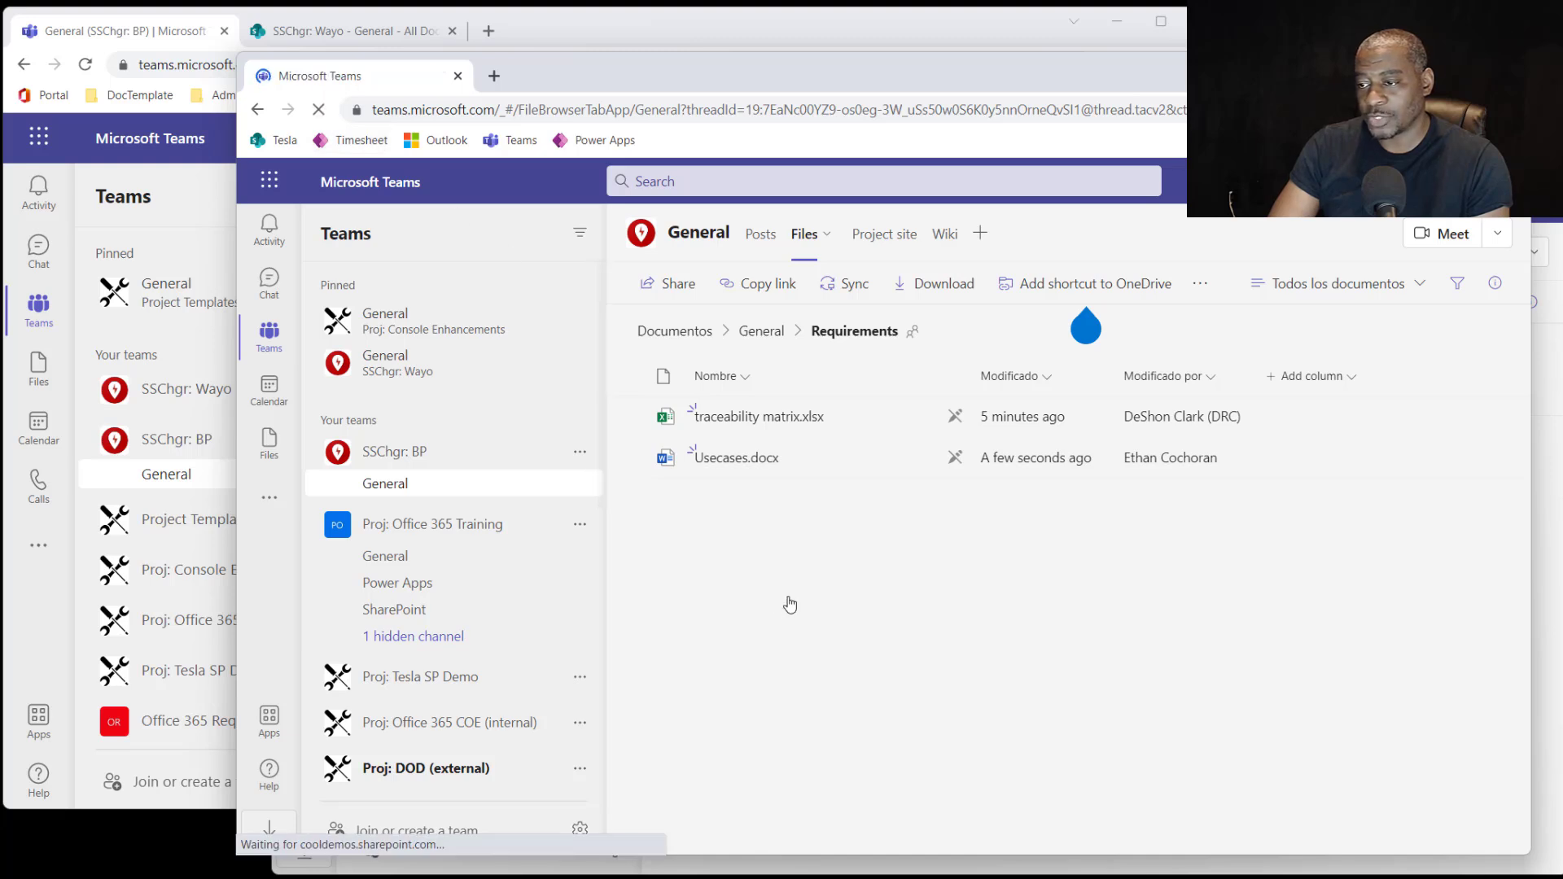
left_click(738, 503)
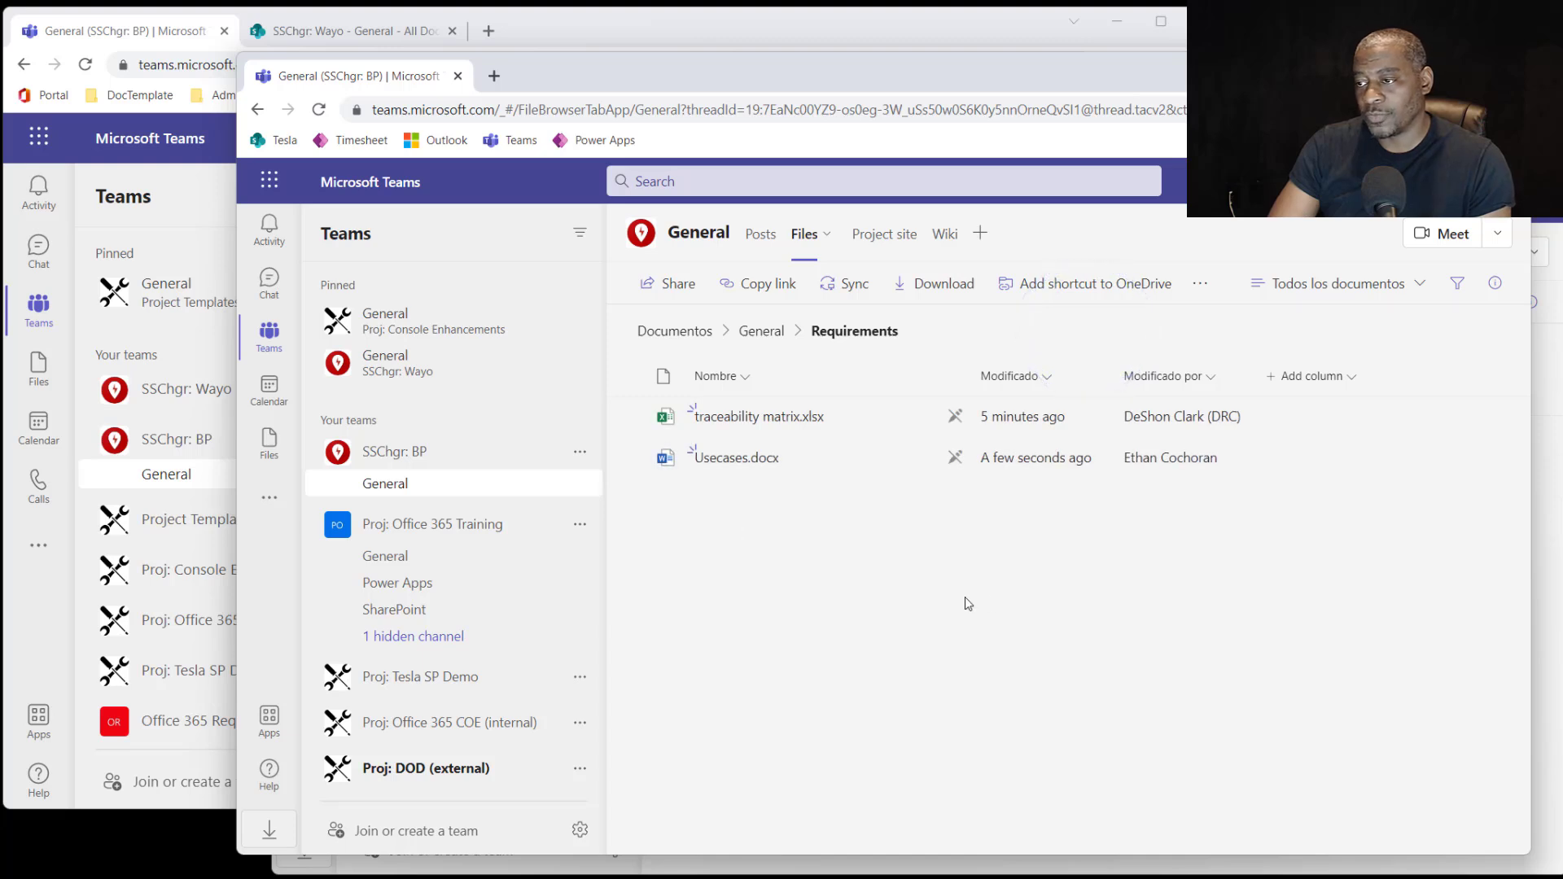
left_click(736, 459)
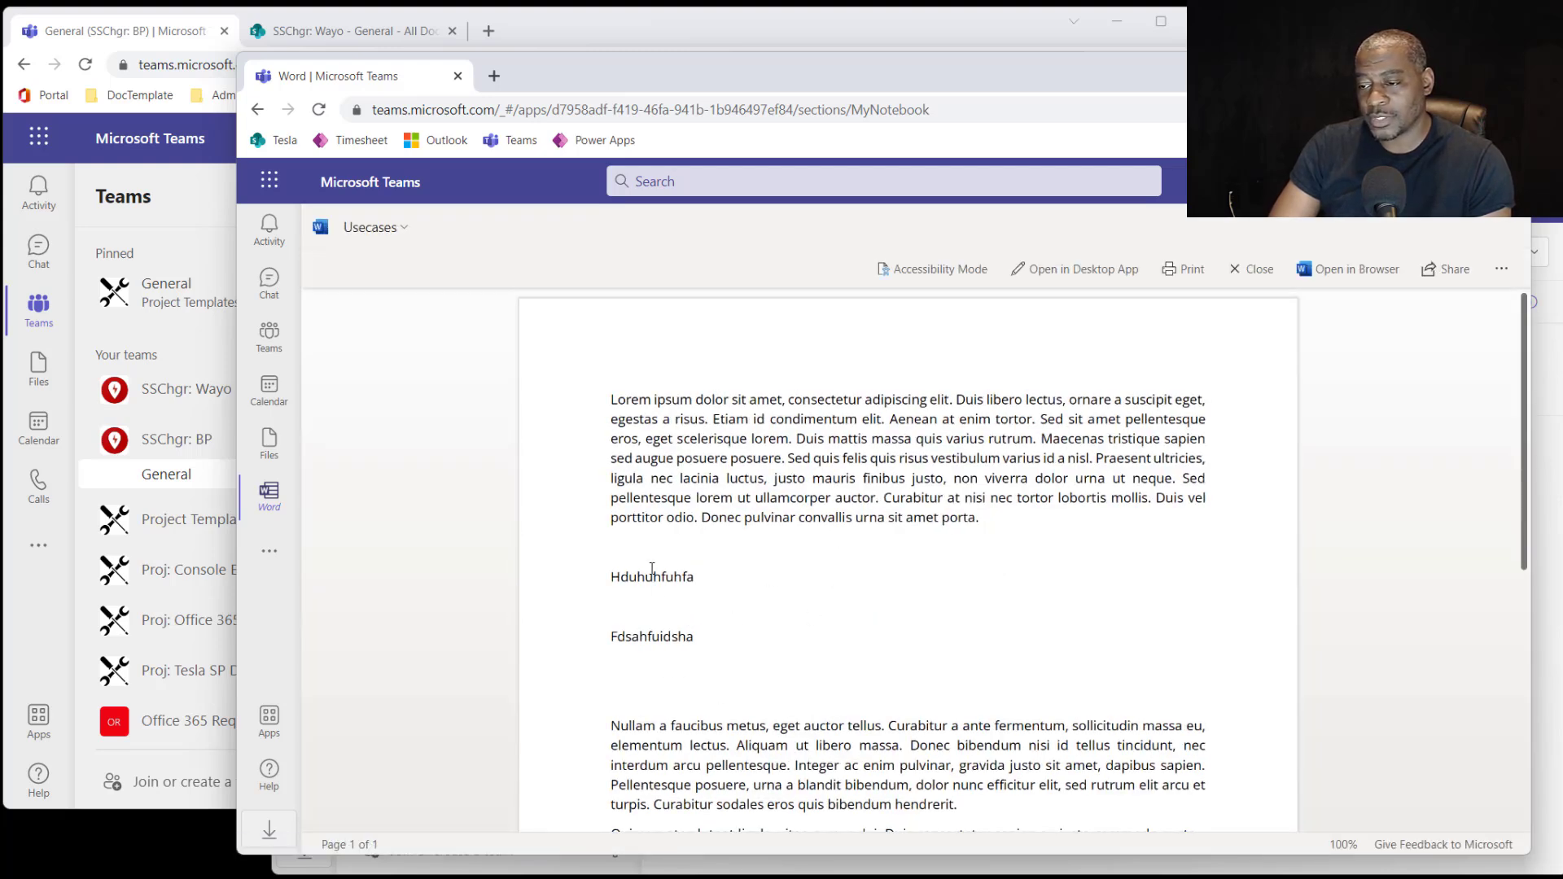
left_click_drag(612, 579, 712, 656)
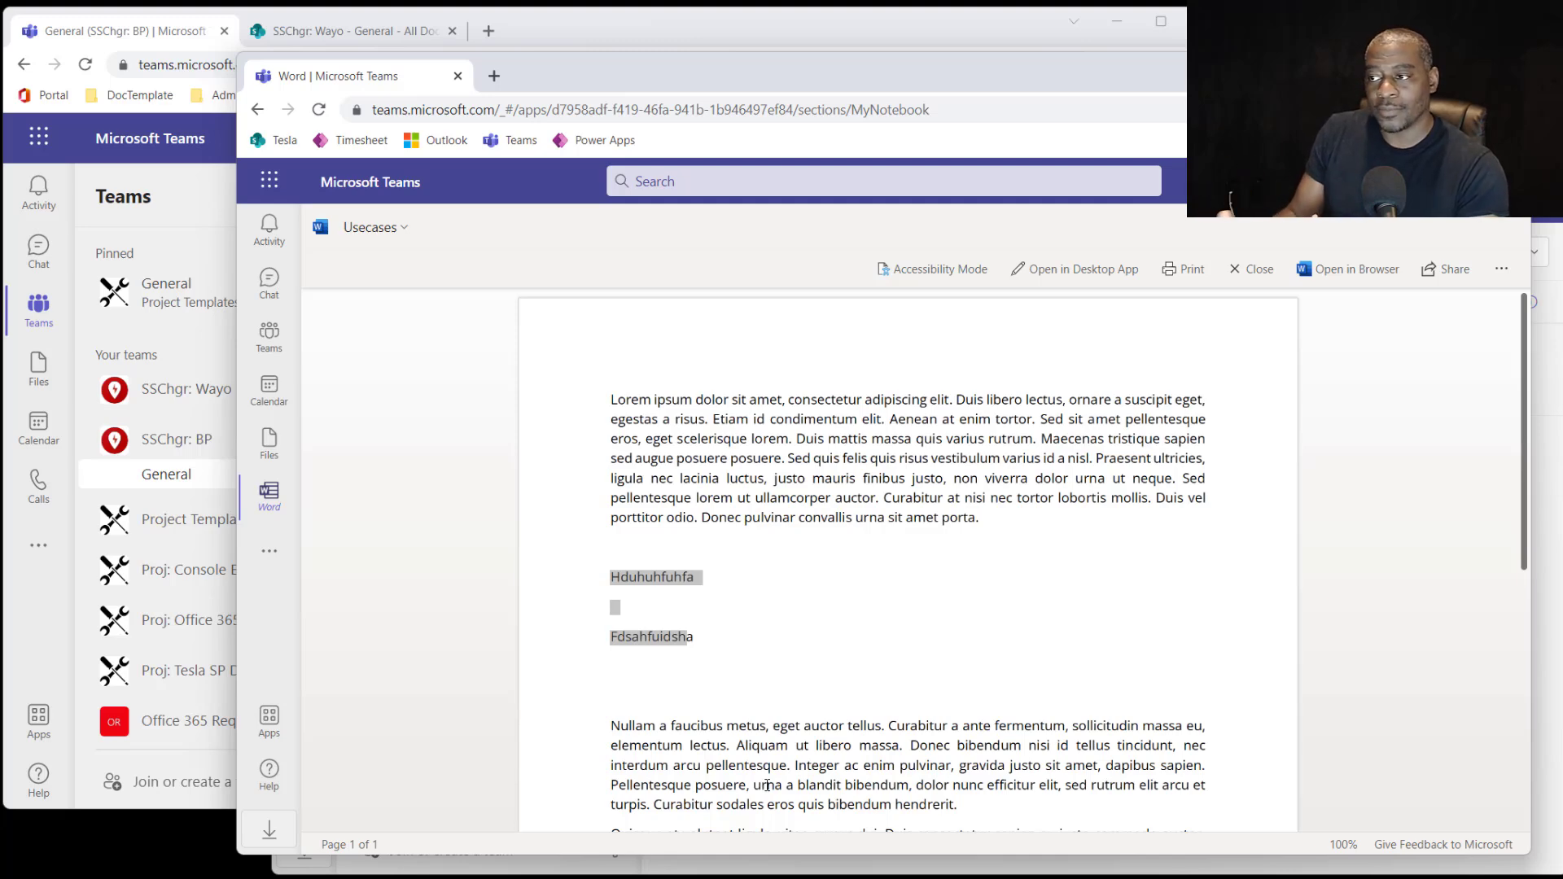
In the owner's window, dismiss the sharing dialog and create a folder named Reports in the General channel's files.
left_click(666, 39)
left_click(1026, 447)
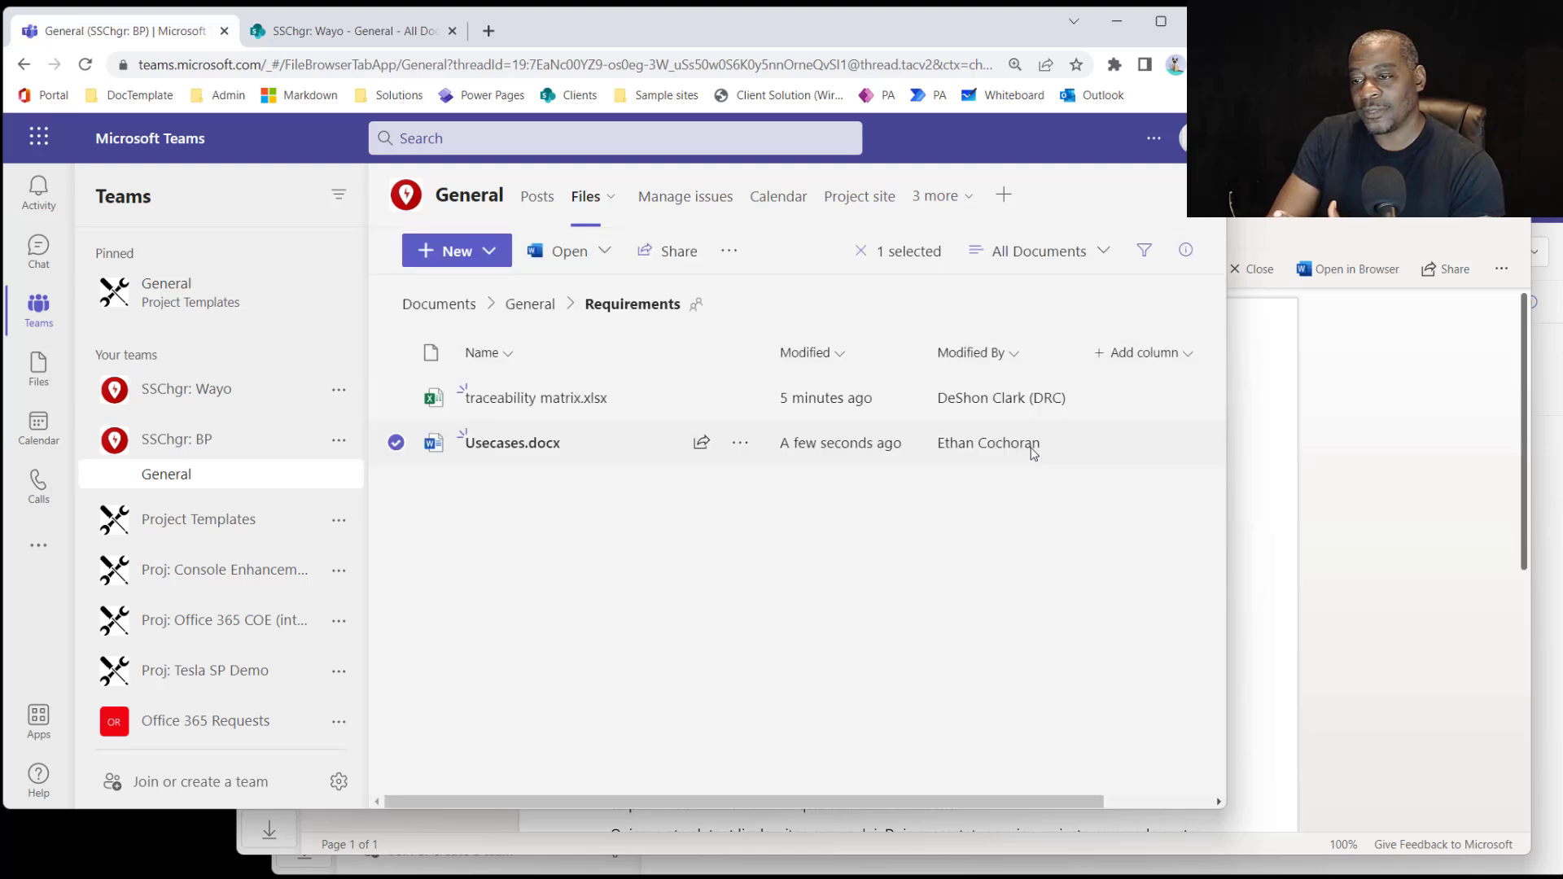
left_click(528, 306)
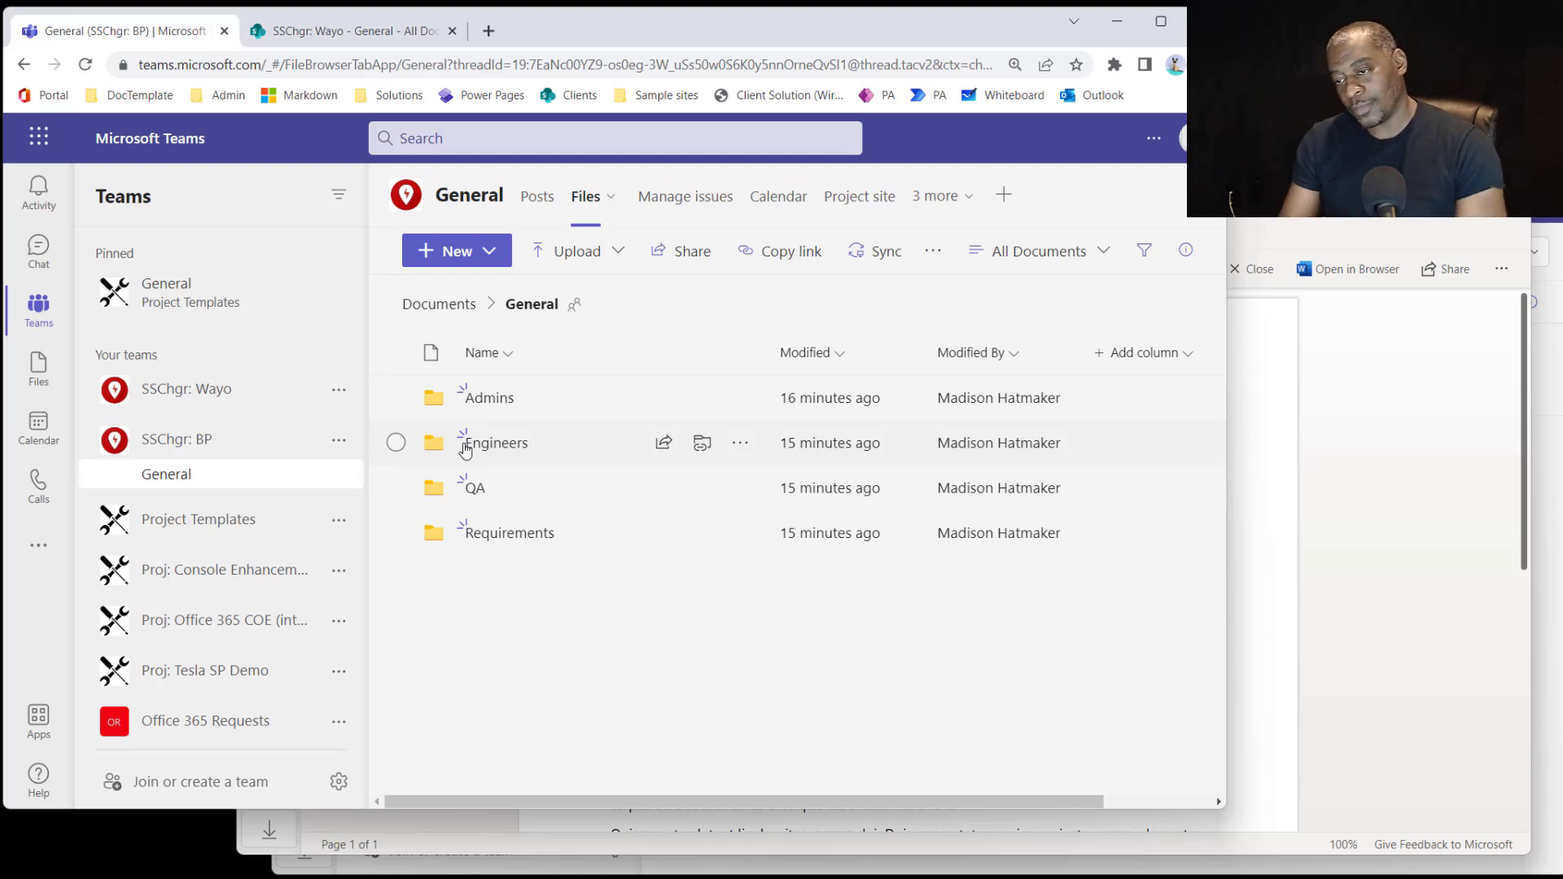
left_click(455, 251)
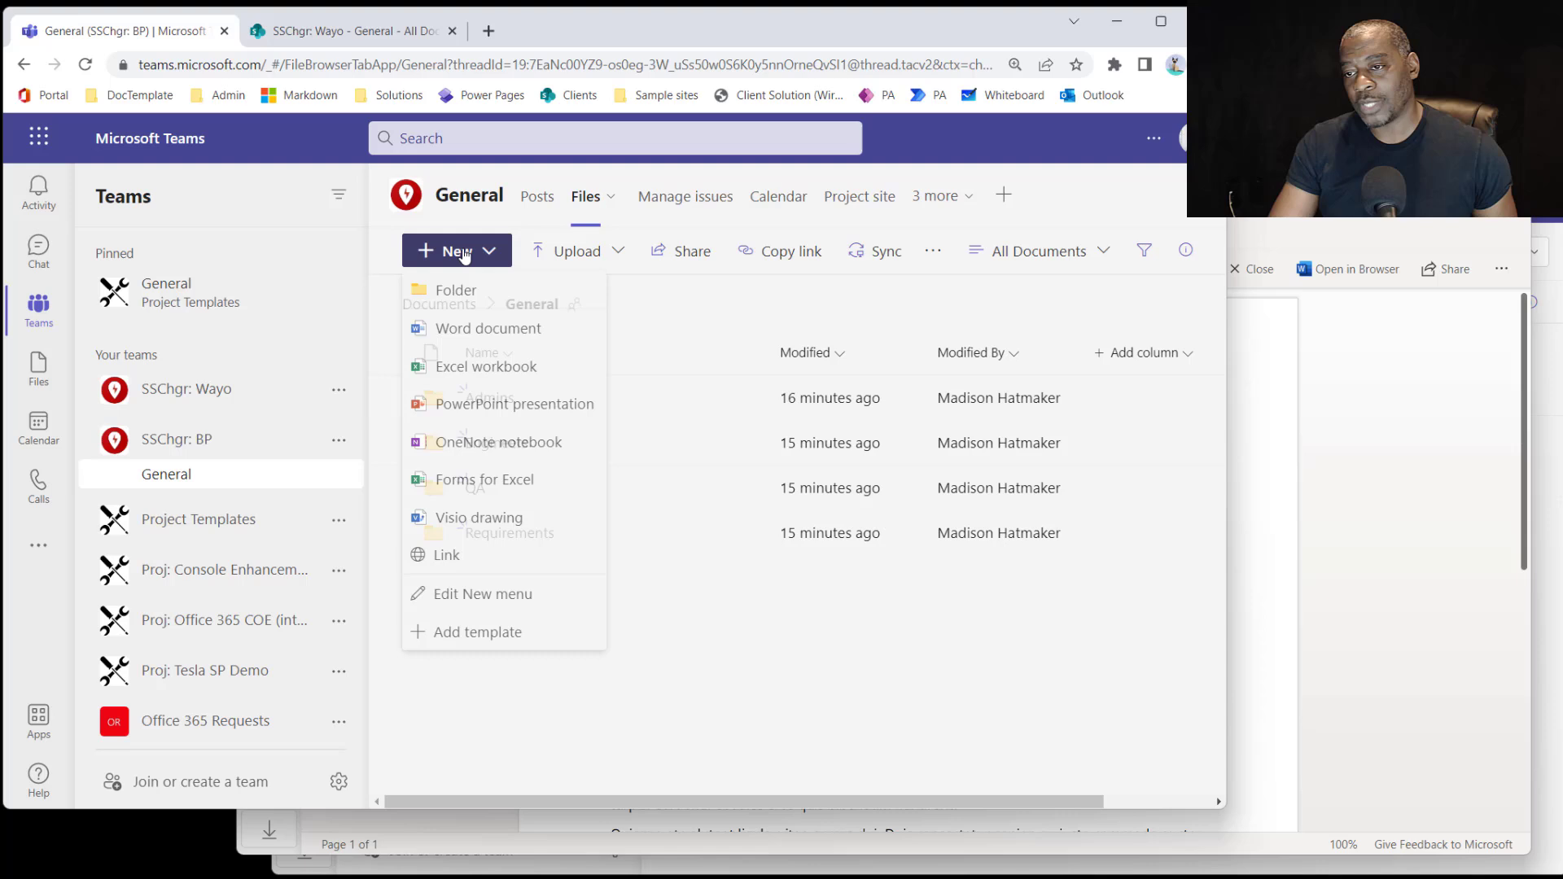
left_click(473, 301)
type("Reports")
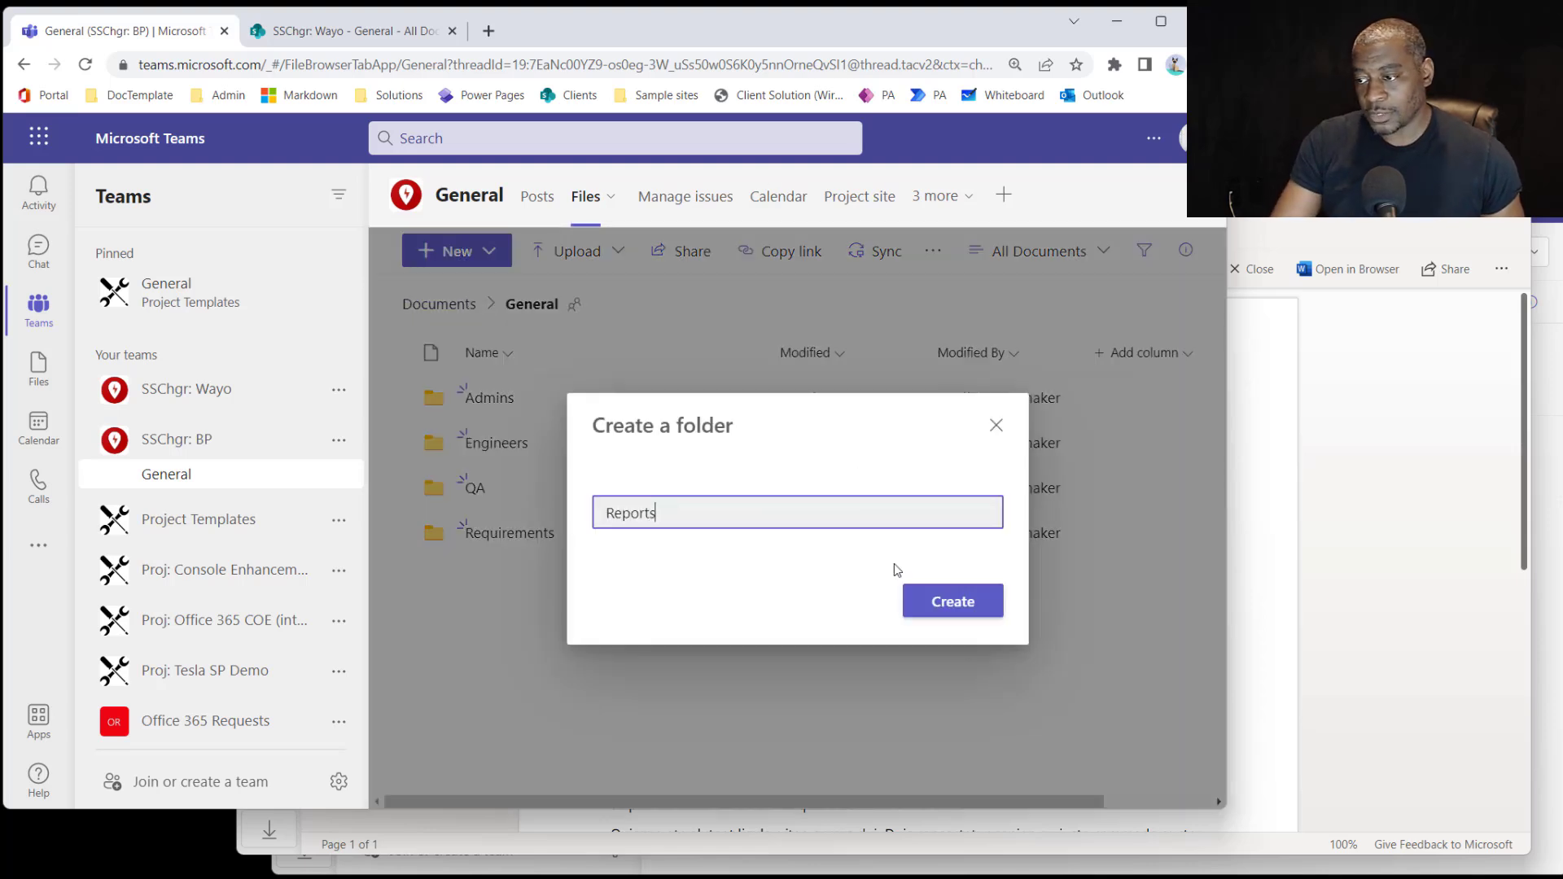
left_click(948, 603)
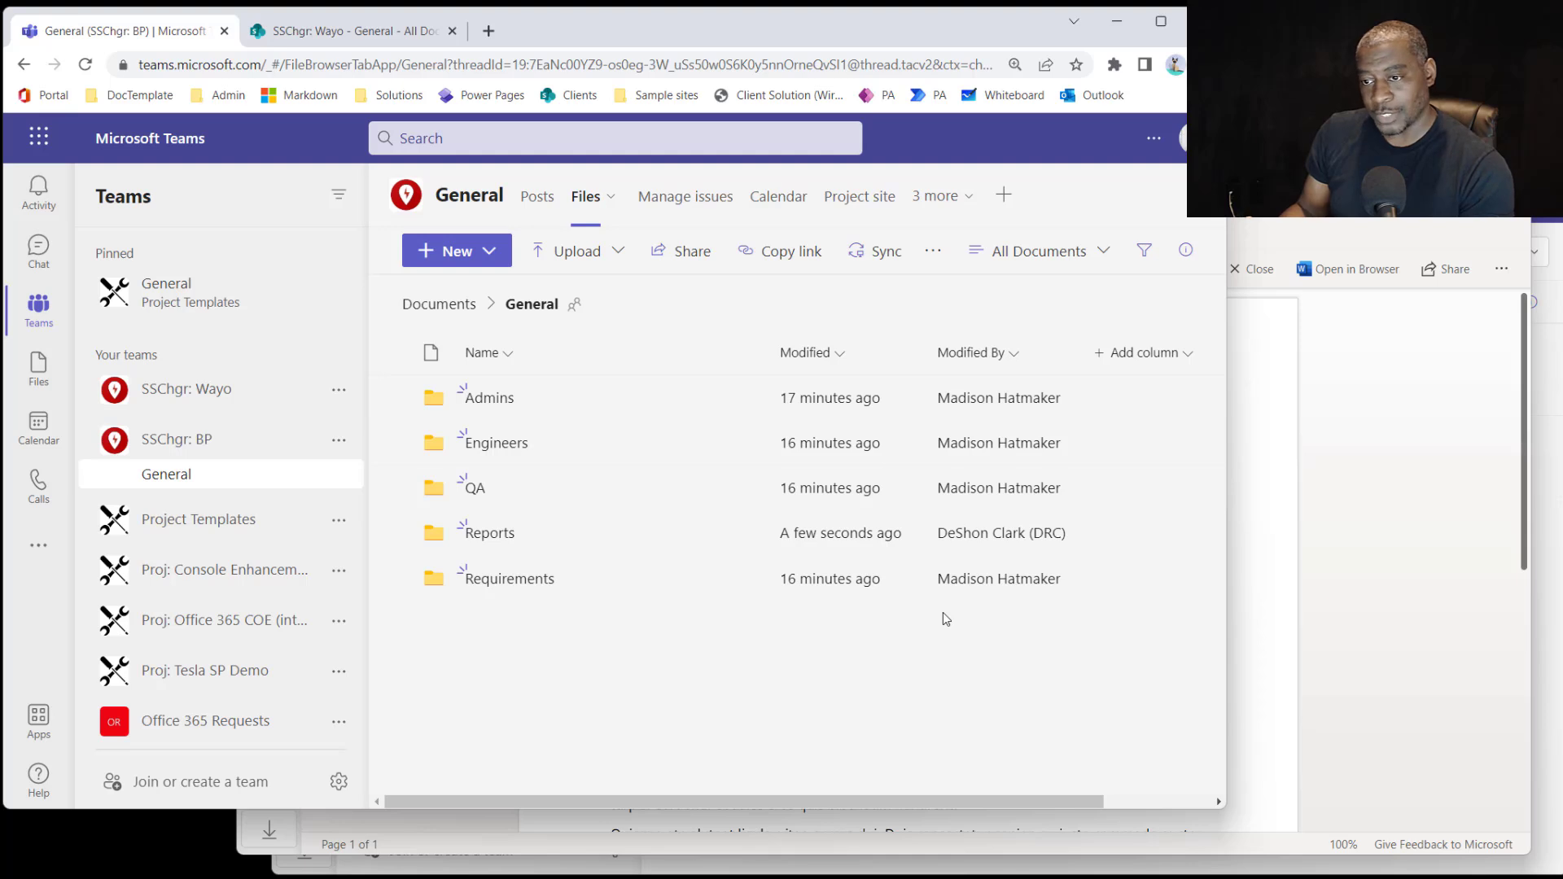
Look through the files in the Reports folder and return to the General folder.
left_click(490, 534)
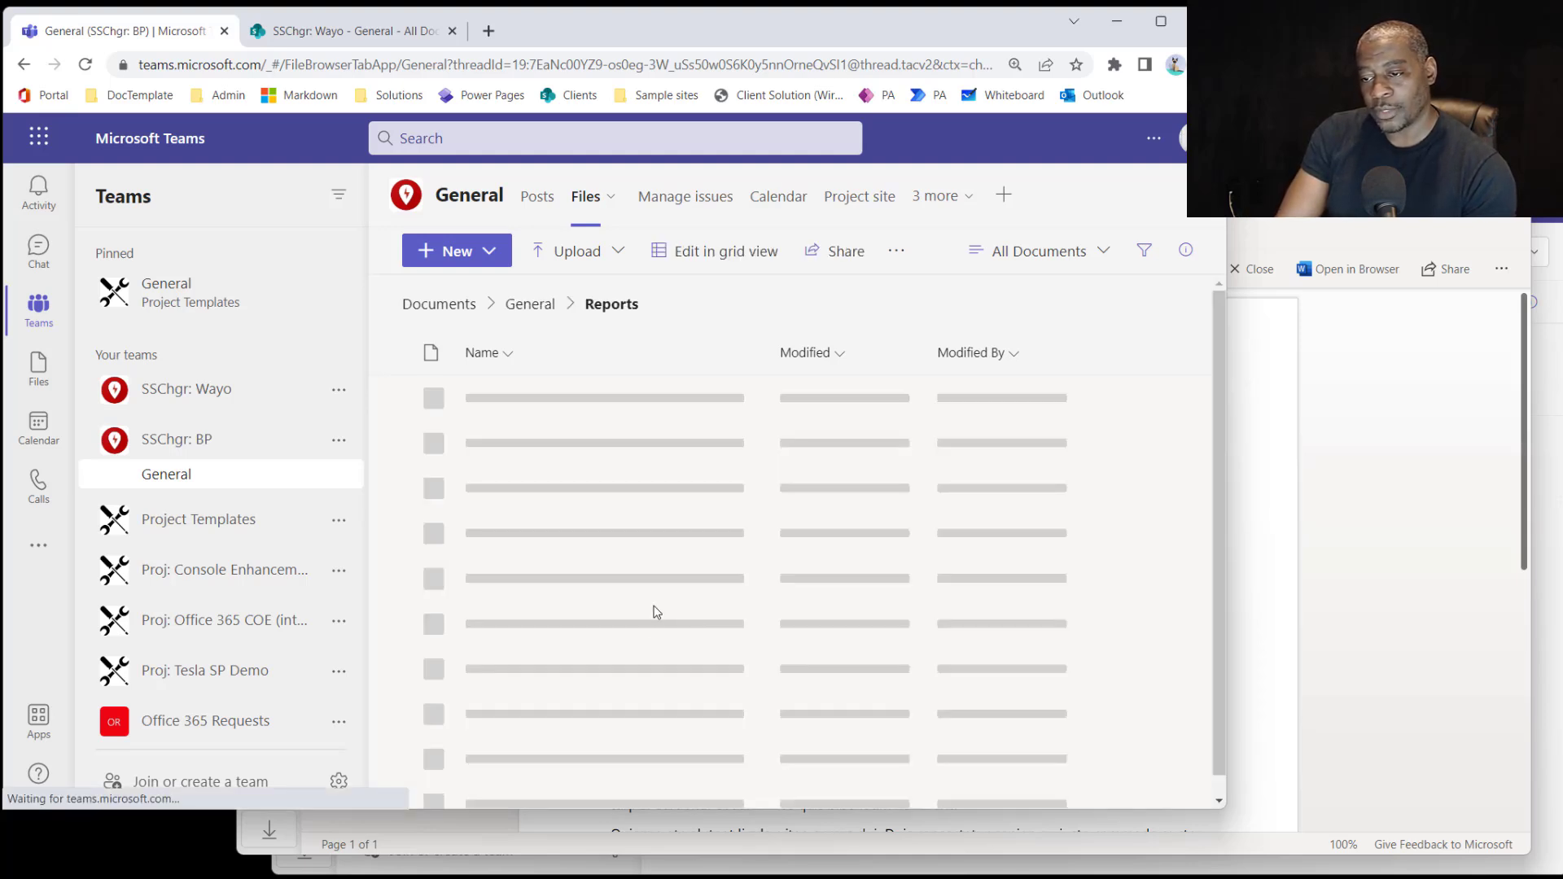
left_click(477, 254)
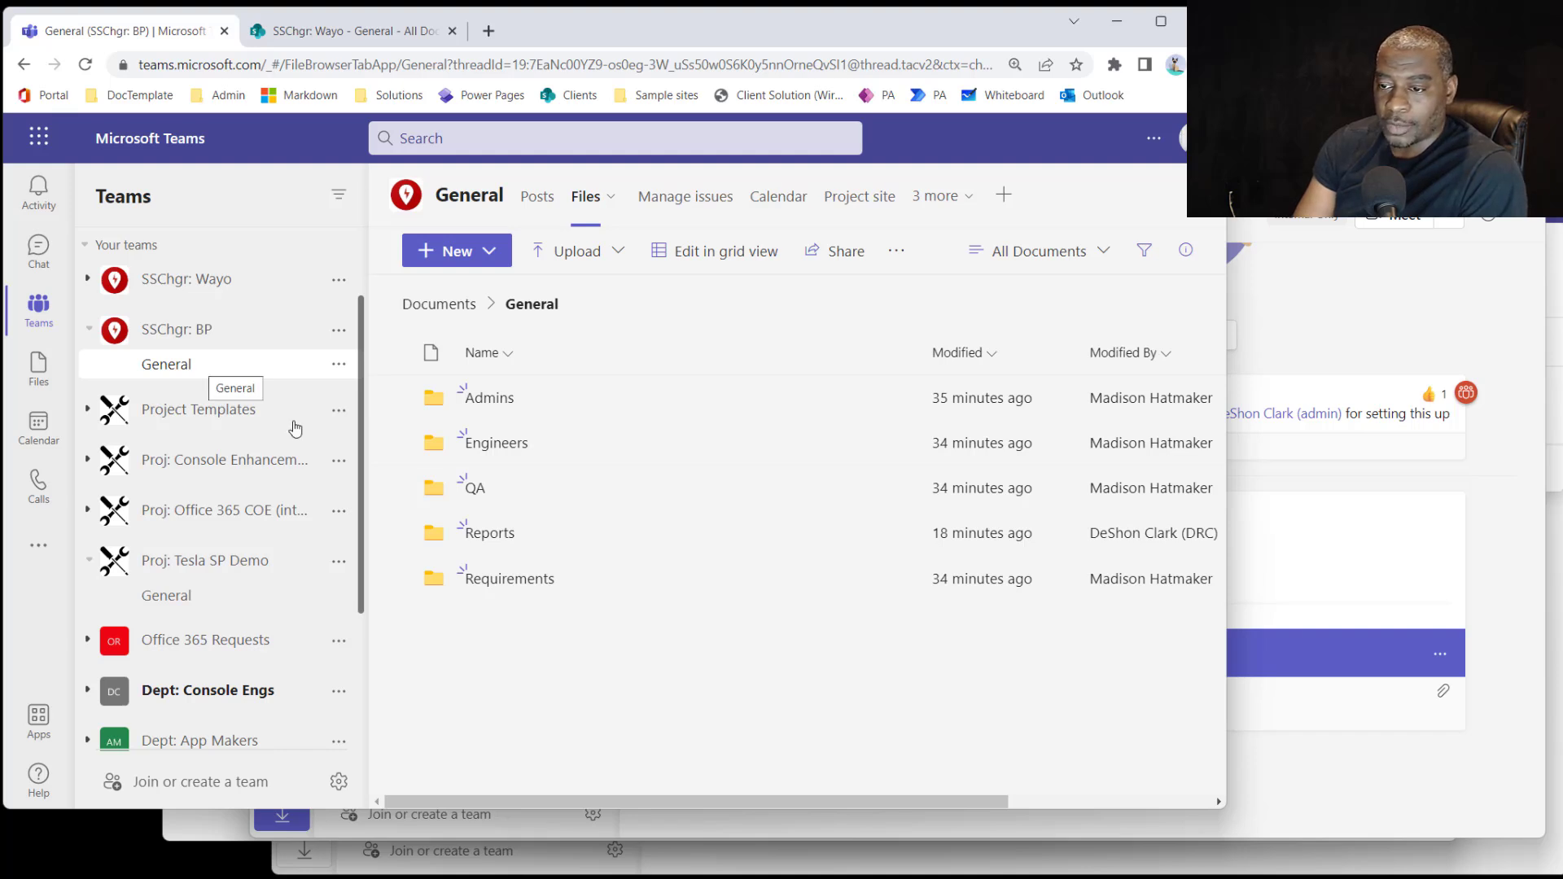
left_click(505, 539)
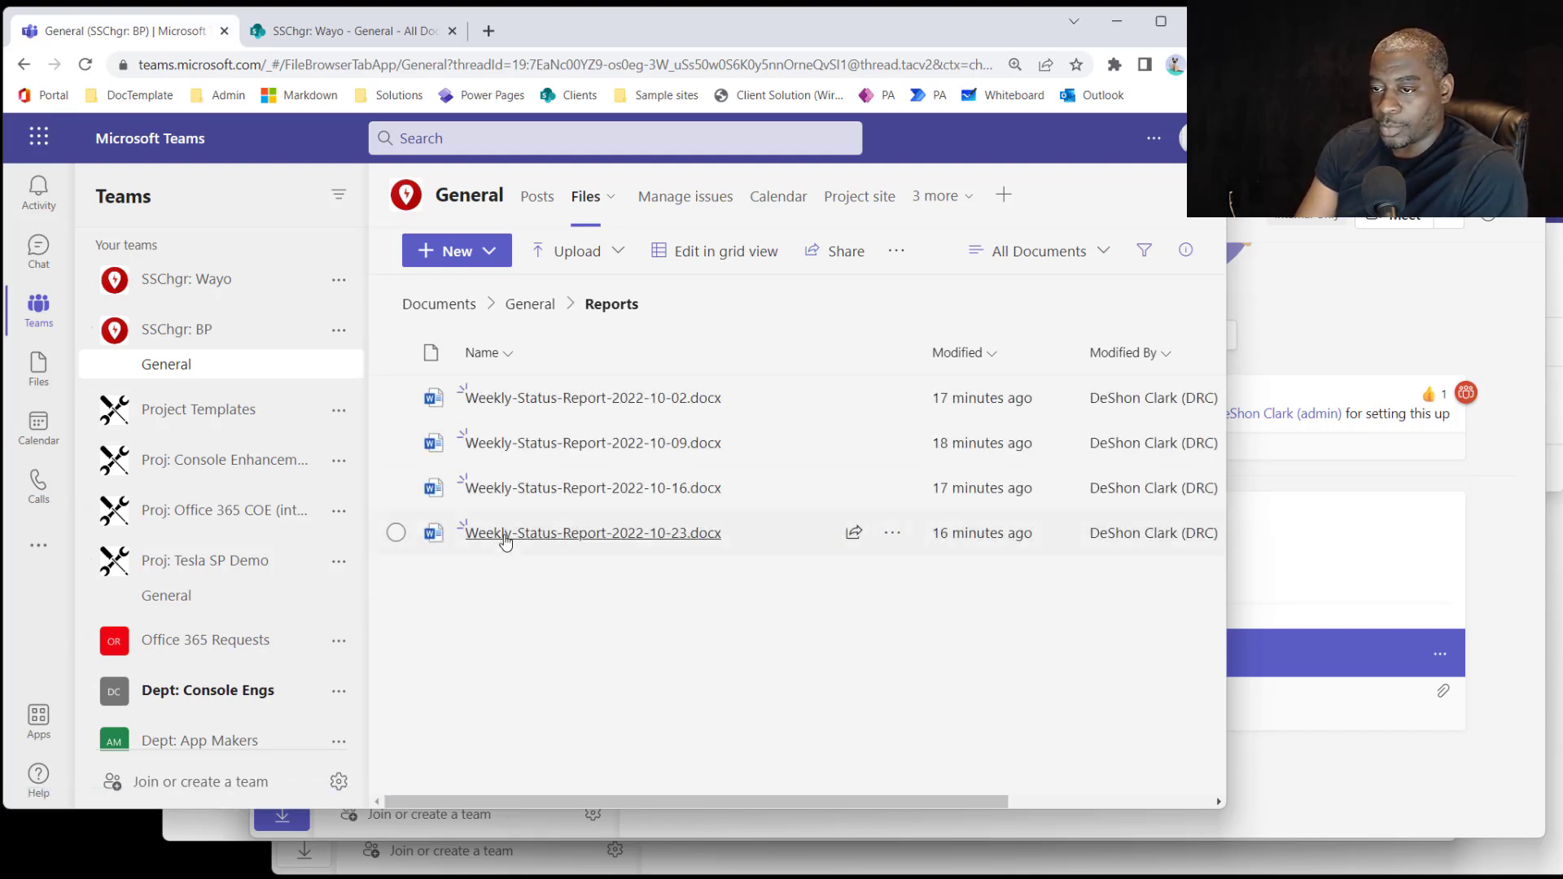
left_click(531, 308)
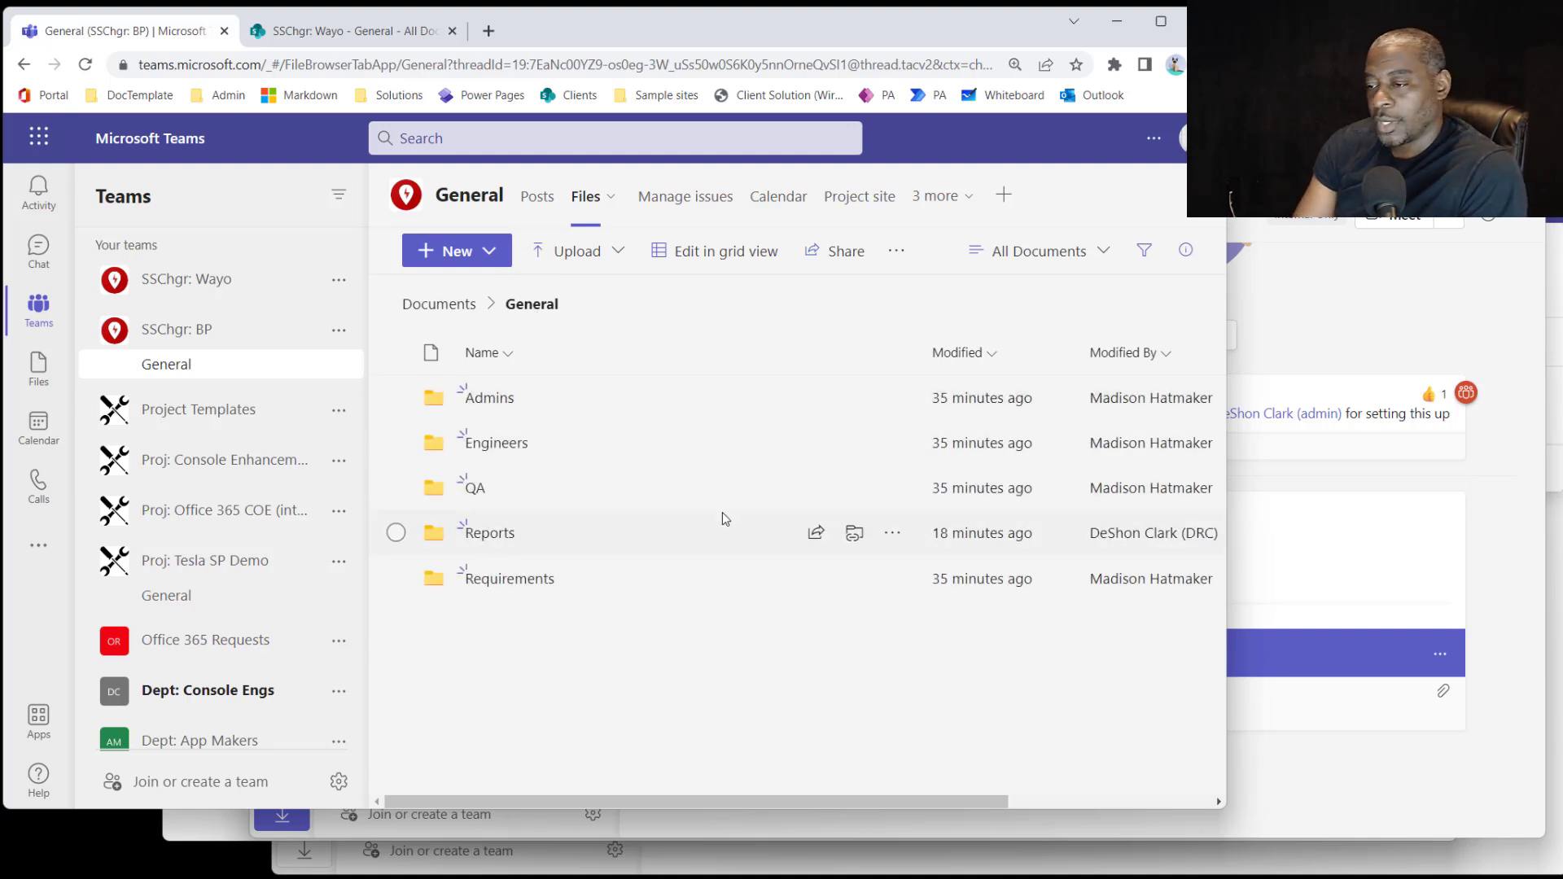
Copy a sharing link to the Reports folder that works for People in cooldemos with the link and is set to Can view.
left_click(892, 534)
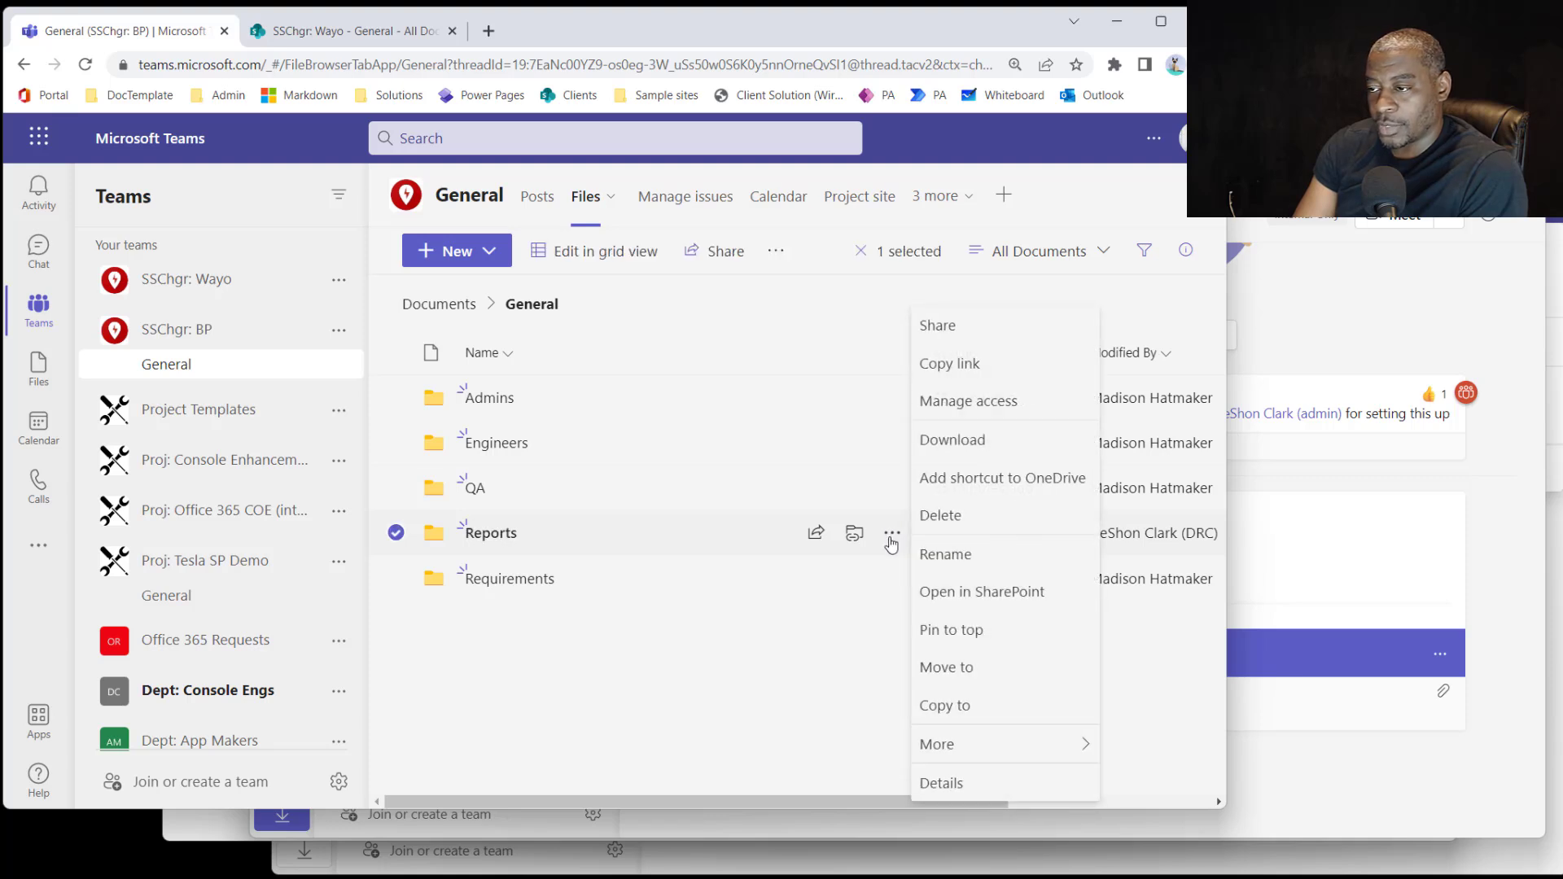
left_click(946, 329)
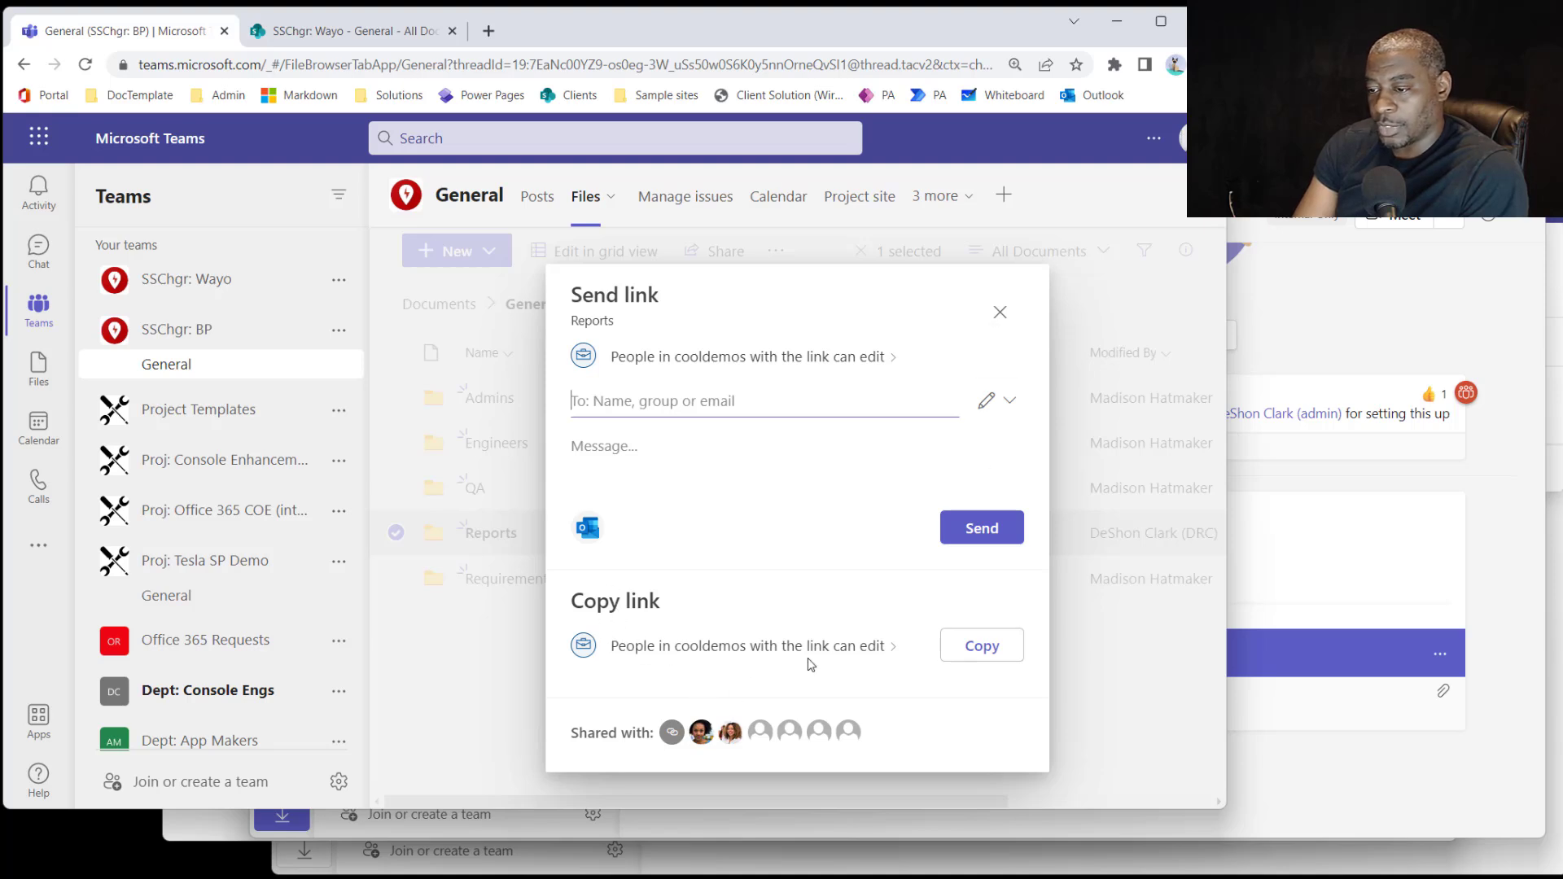
left_click(890, 648)
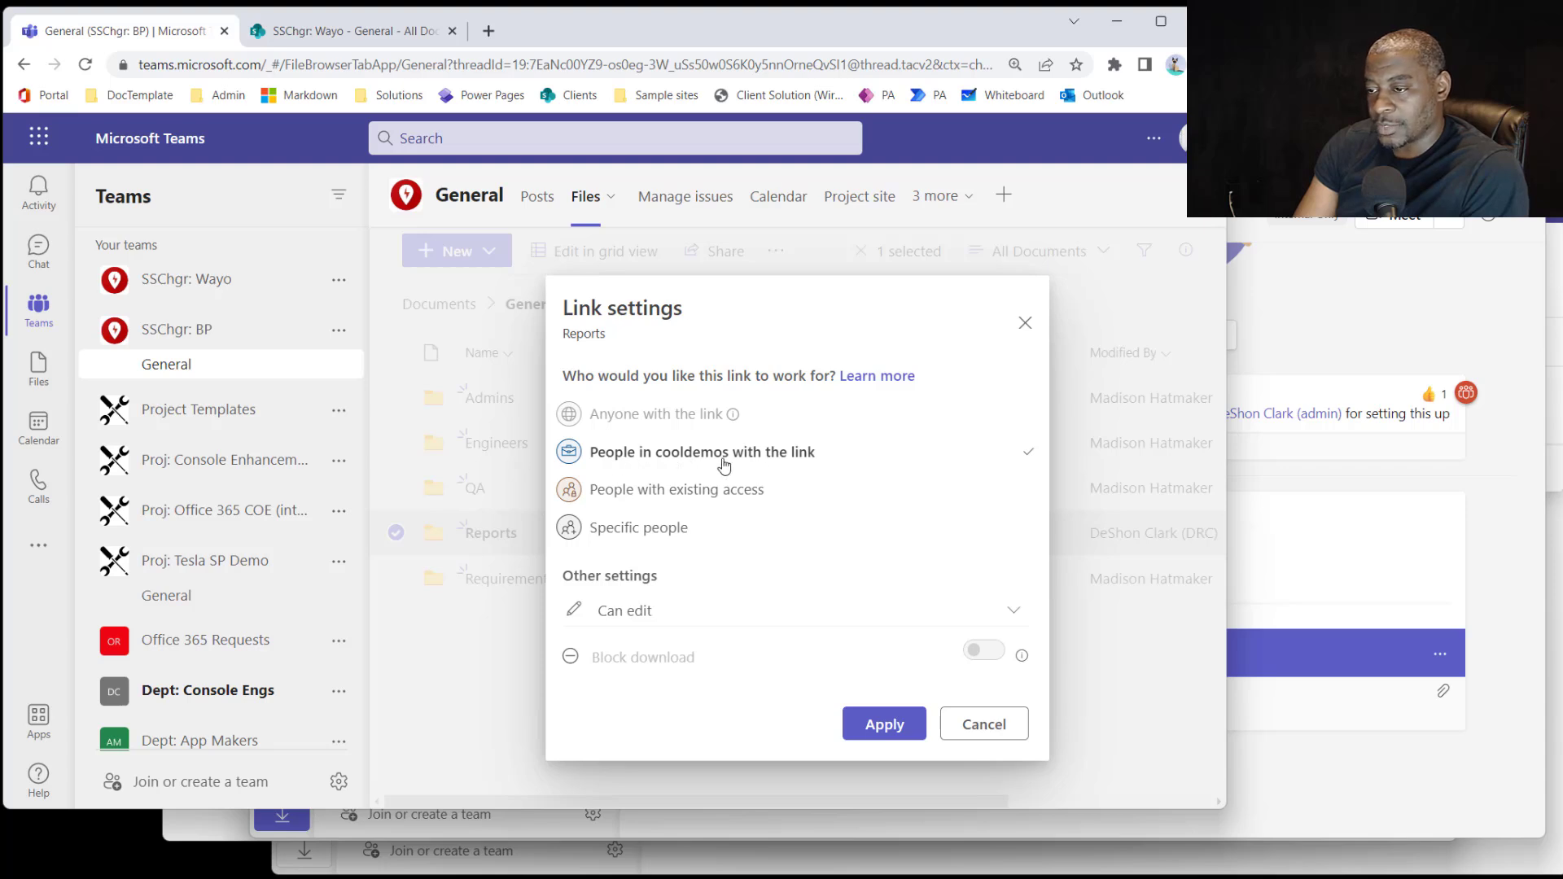
left_click(654, 619)
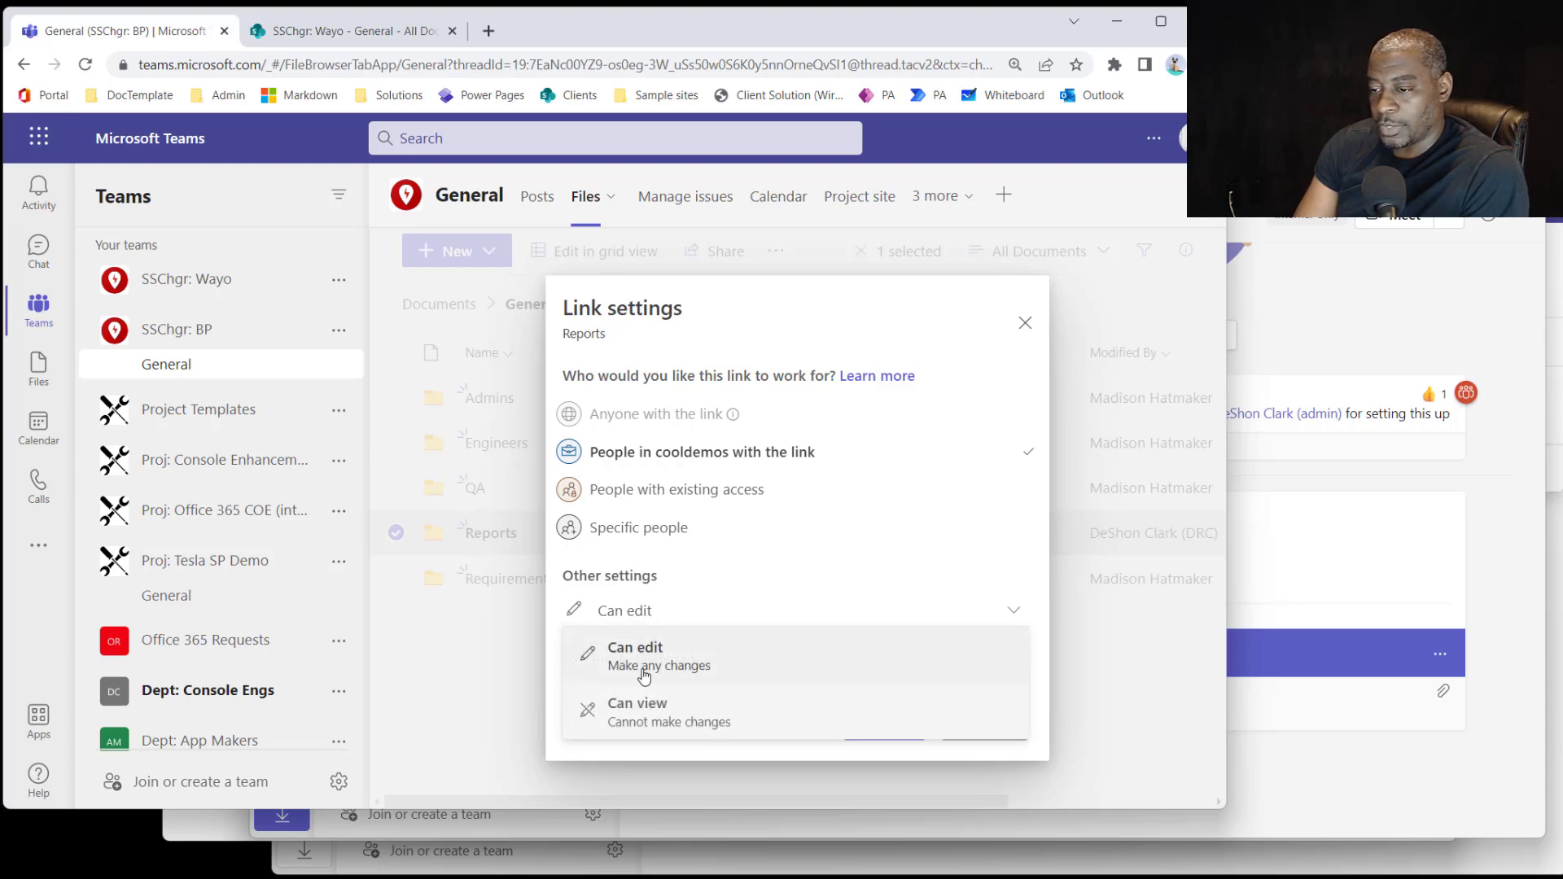
left_click(640, 705)
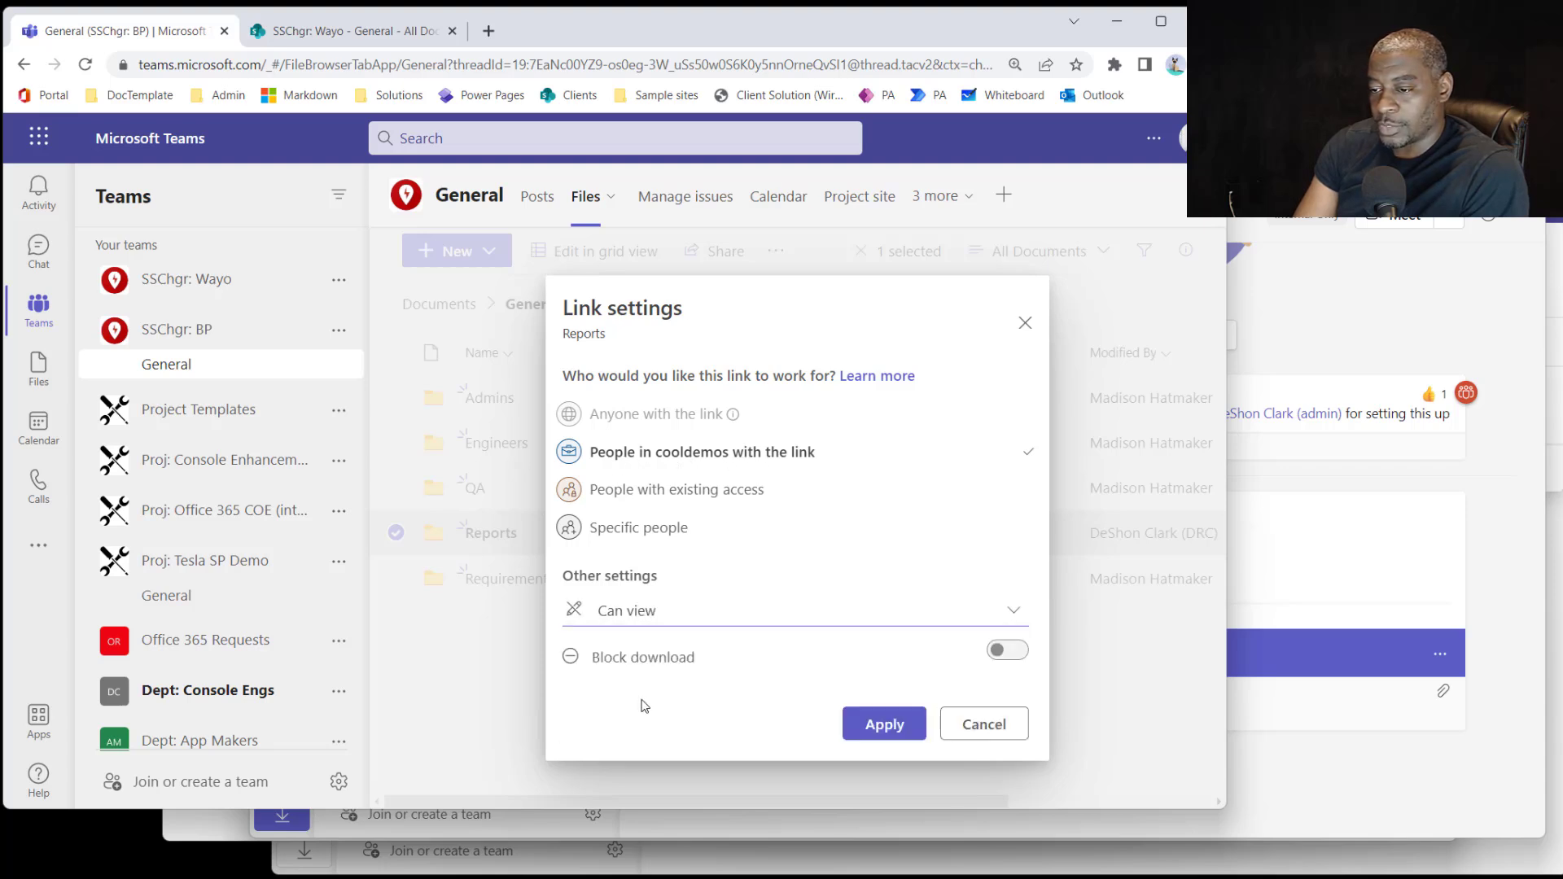
left_click(887, 736)
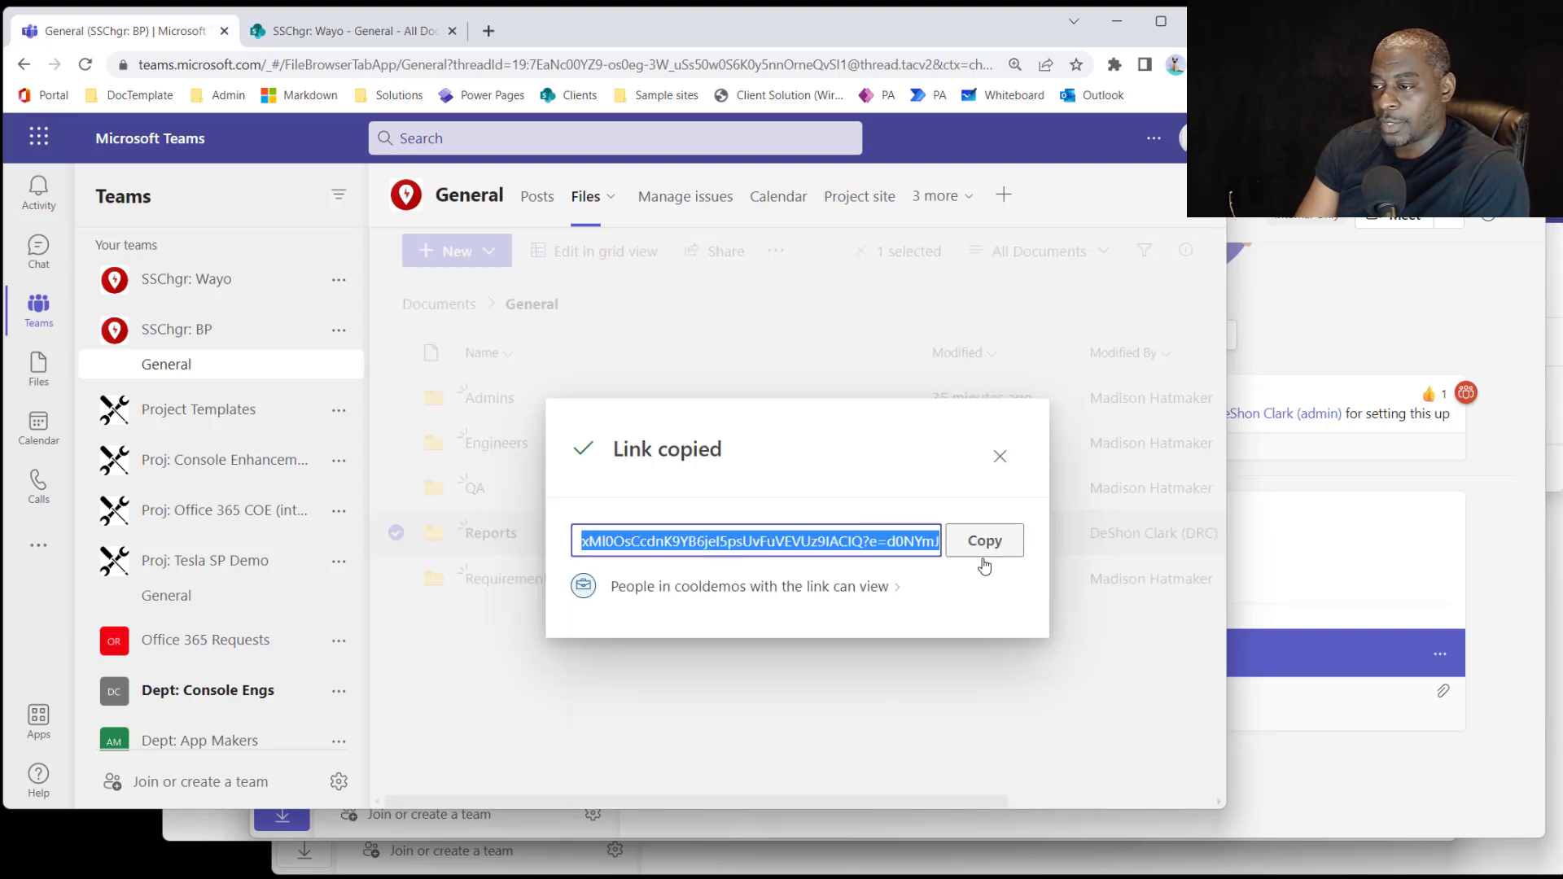
left_click(984, 541)
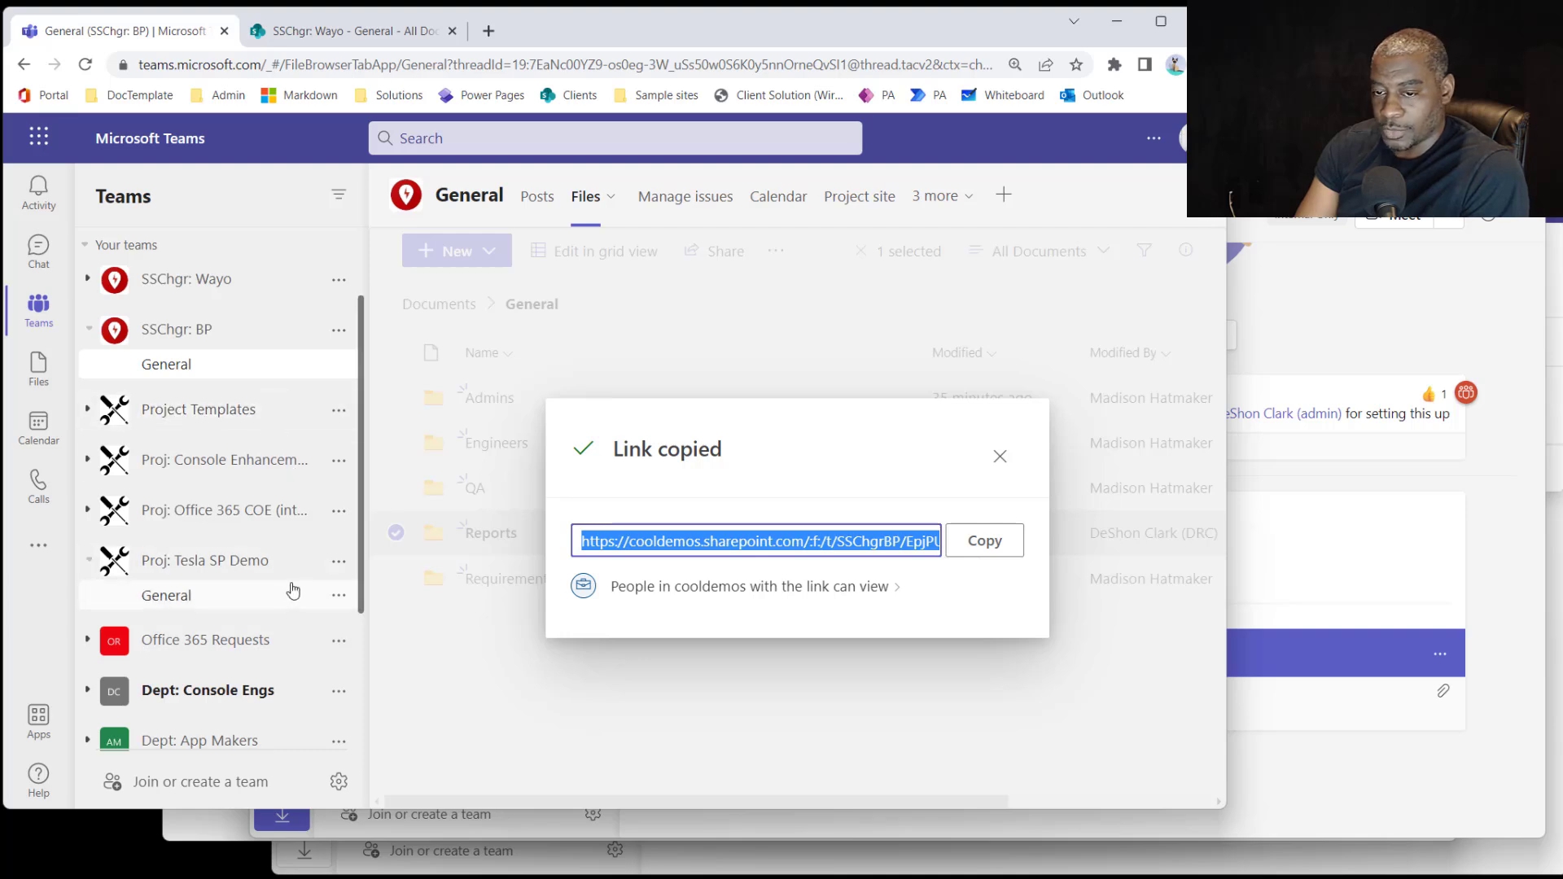
Add a Website tab named BP Reports with the copied Reports folder link to Proj: Tesla SP Demo's General channel, posting about it to the channel.
left_click(200, 597)
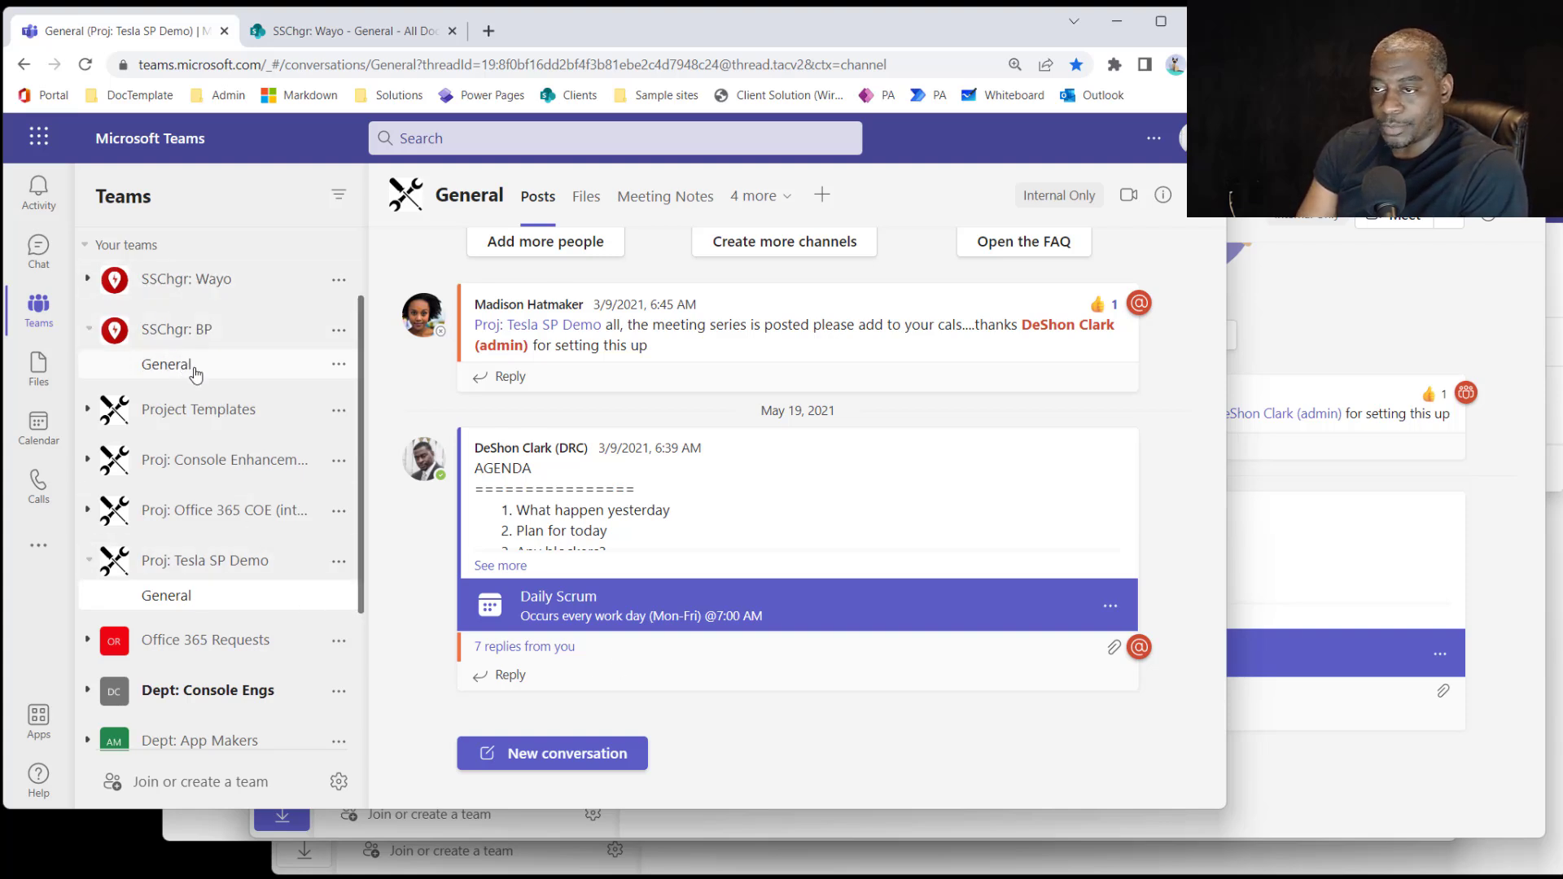
left_click(786, 209)
left_click(823, 195)
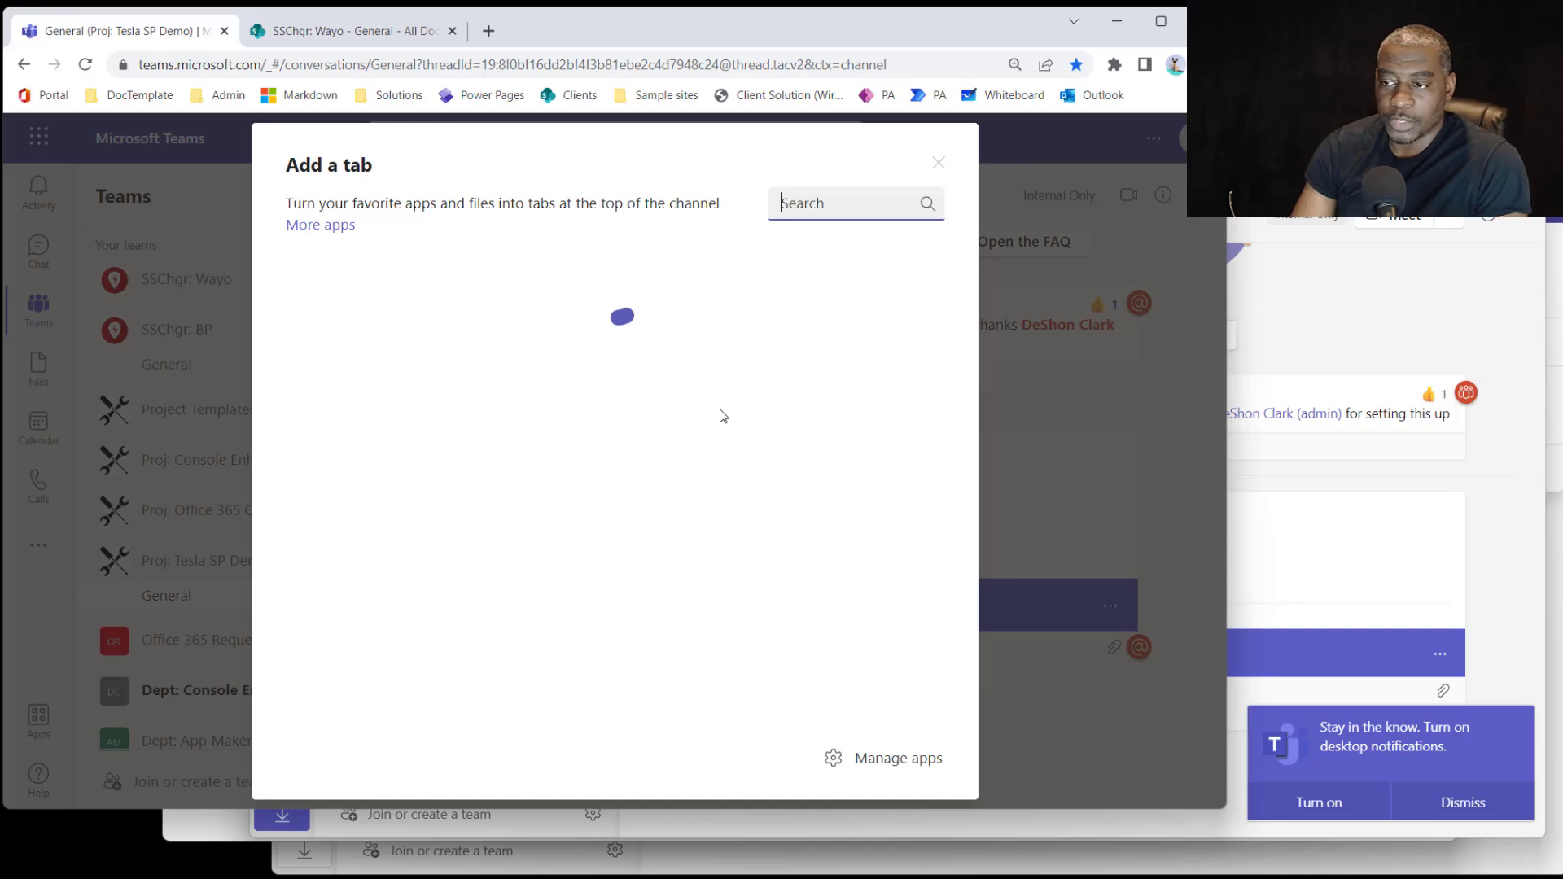
left_click(610, 496)
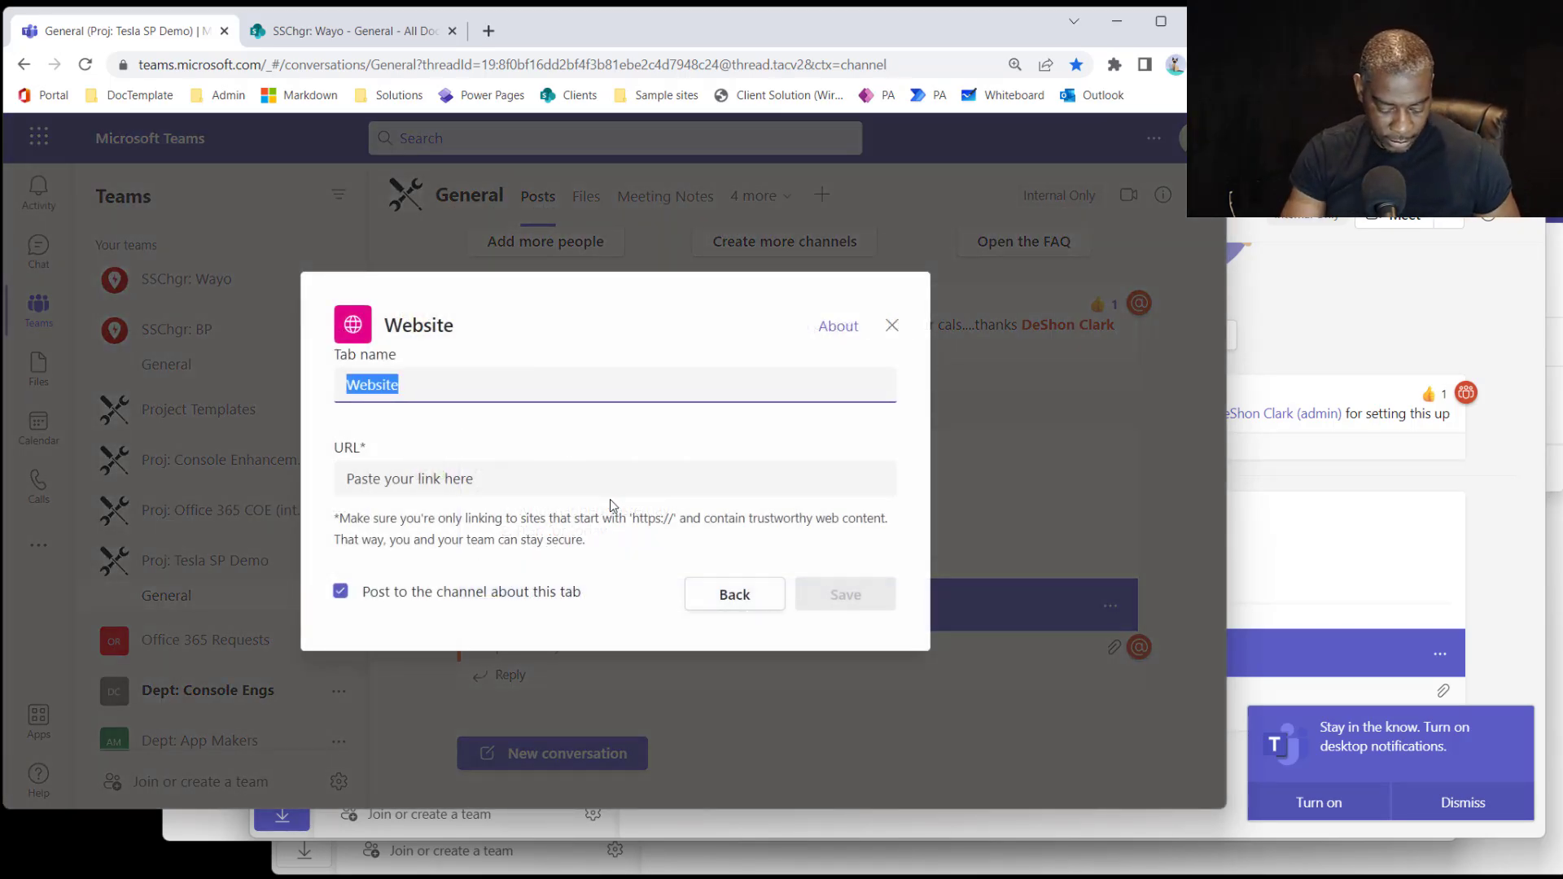
type("BP")
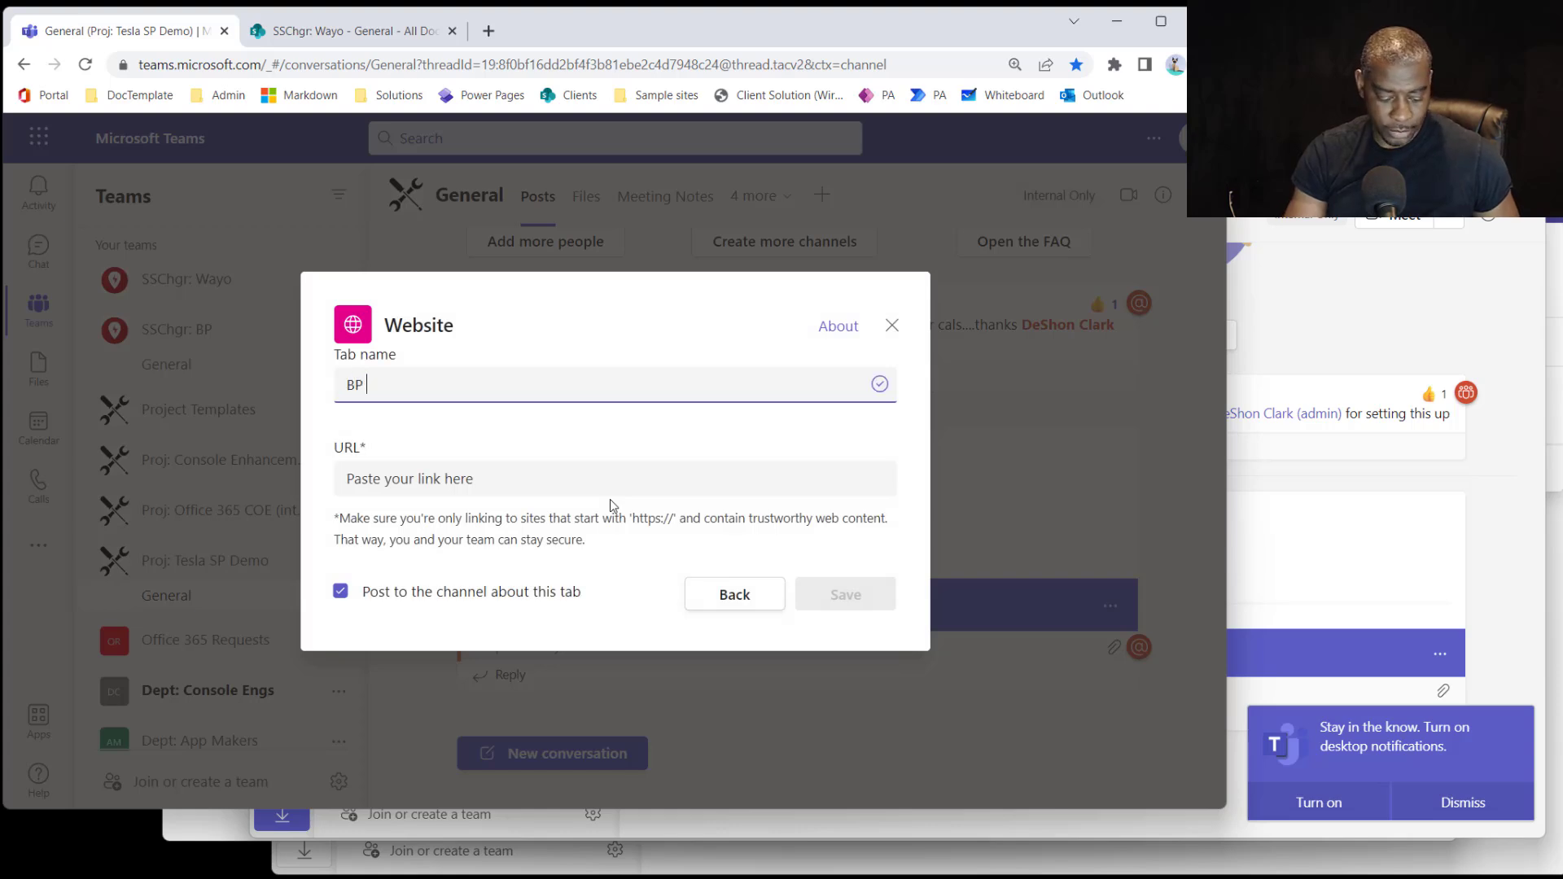
type(" Reports")
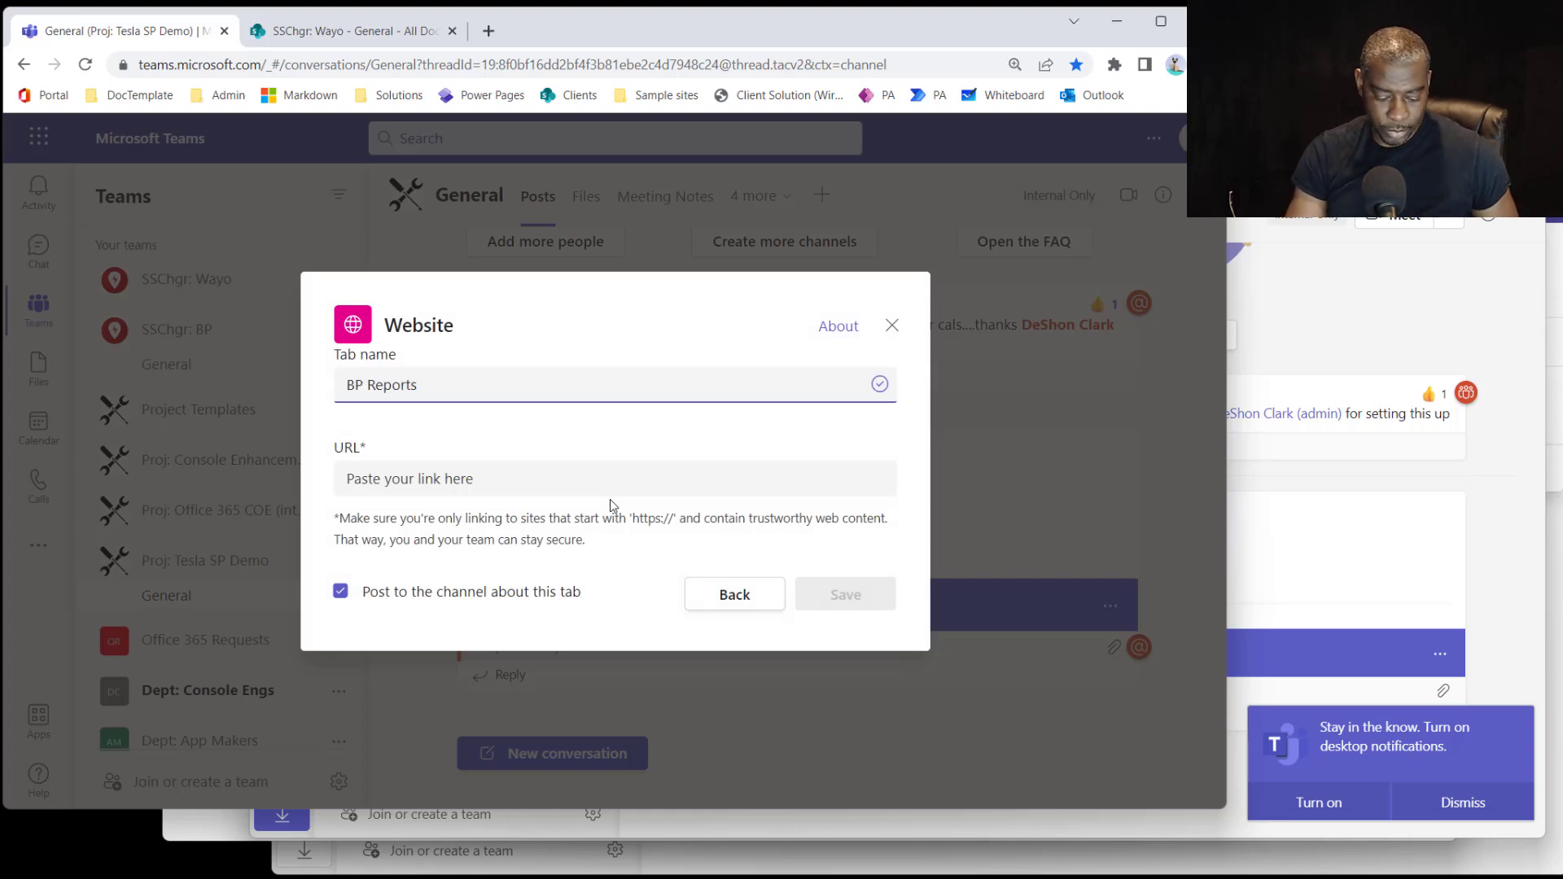
left_click(625, 478)
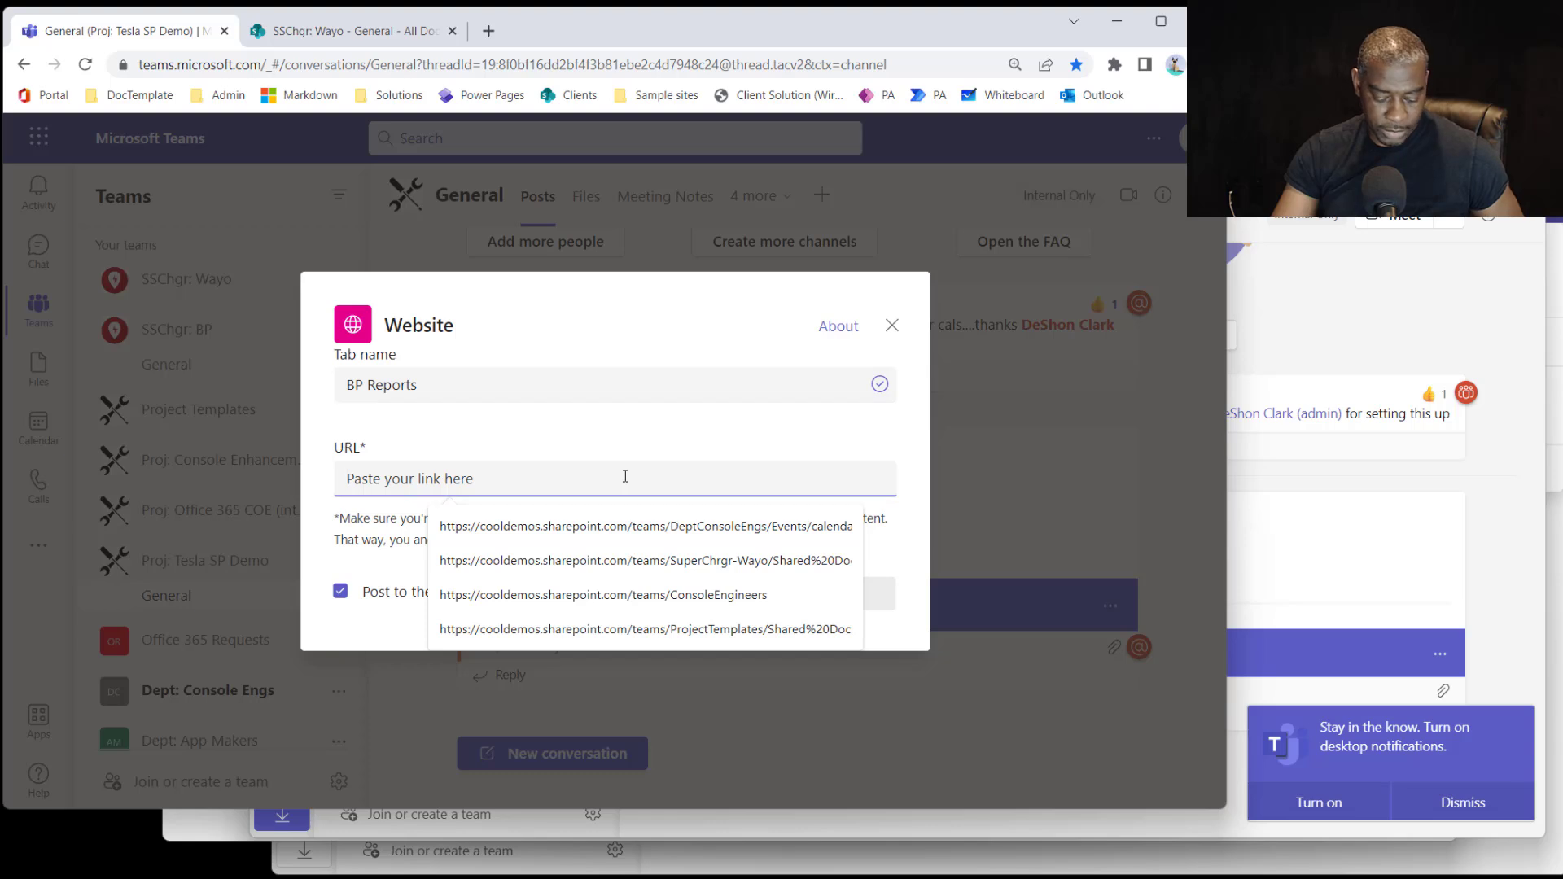
key("ctrl+v")
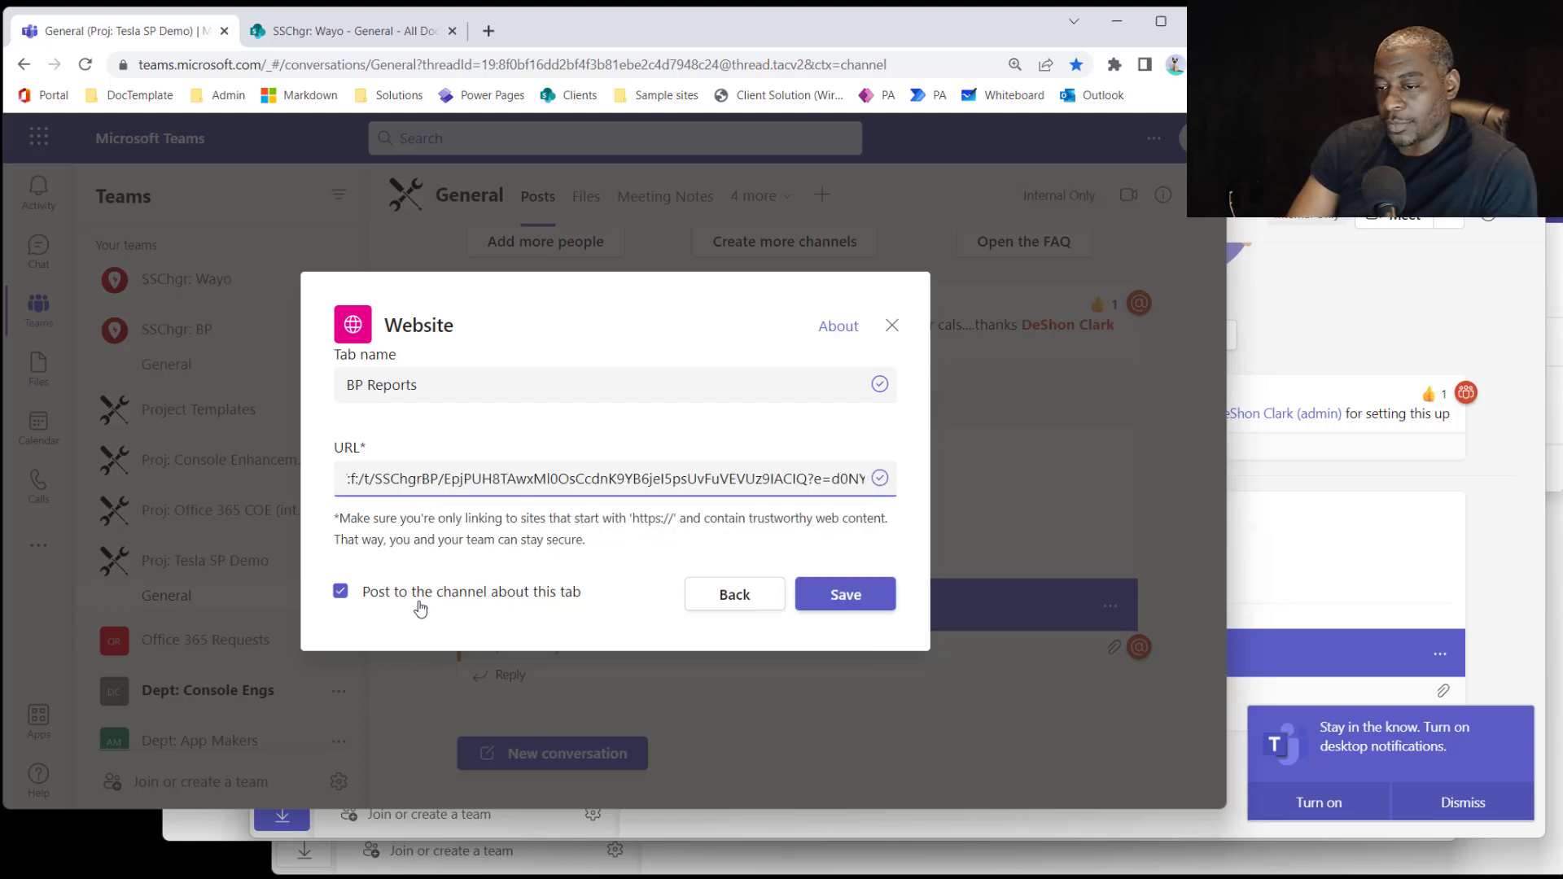
left_click(863, 607)
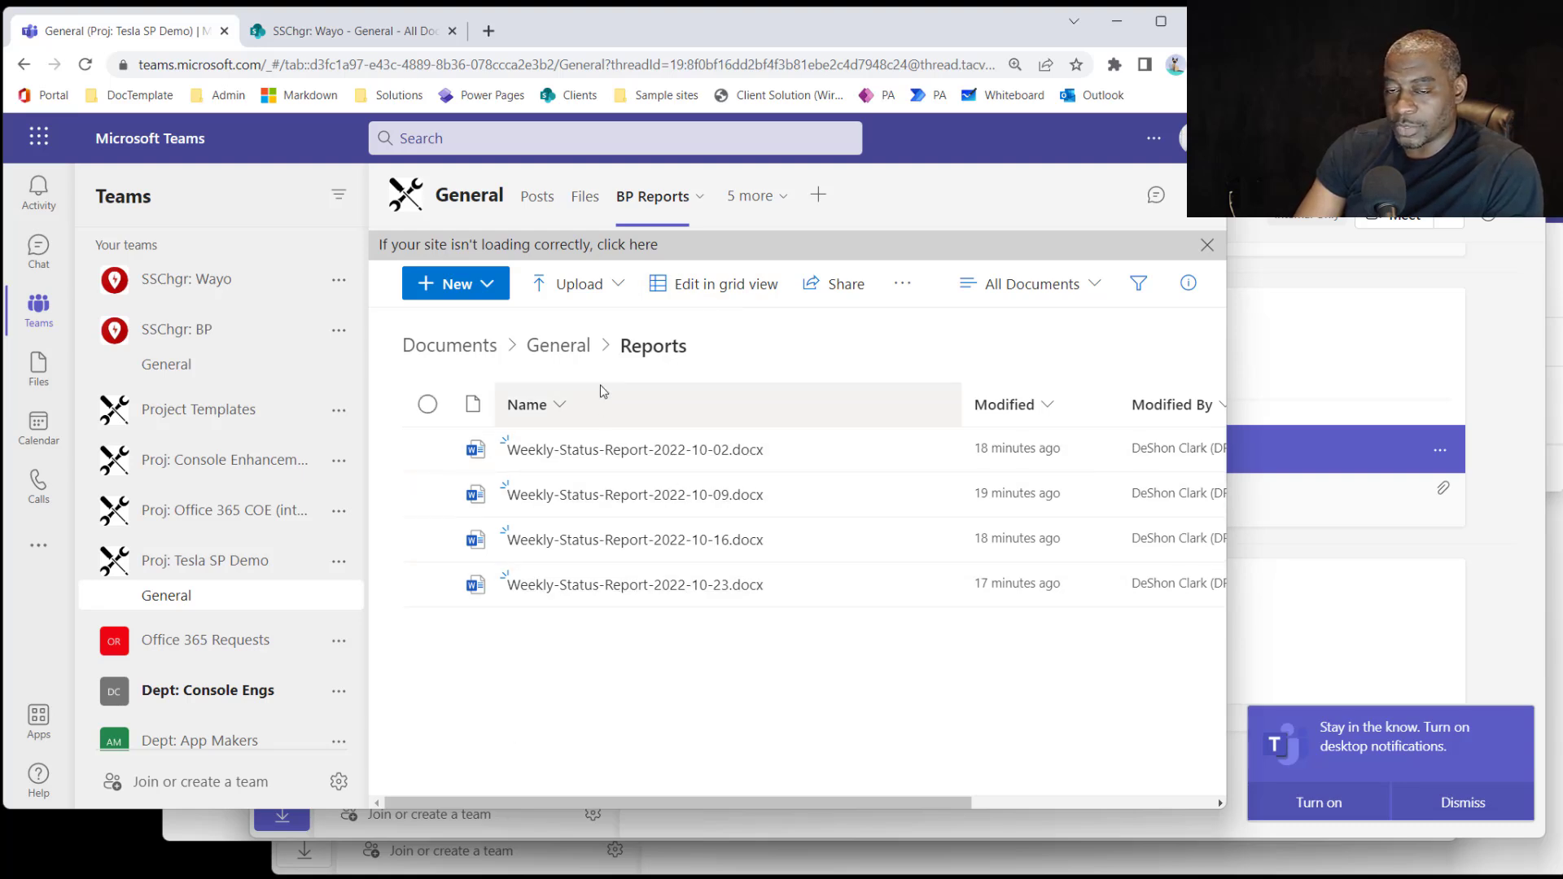
Check the parent General folder as owner, and in the other member's window read Weekly-Status-Report-2022-10-02.docx through the posted BP Reports tab.
left_click(570, 345)
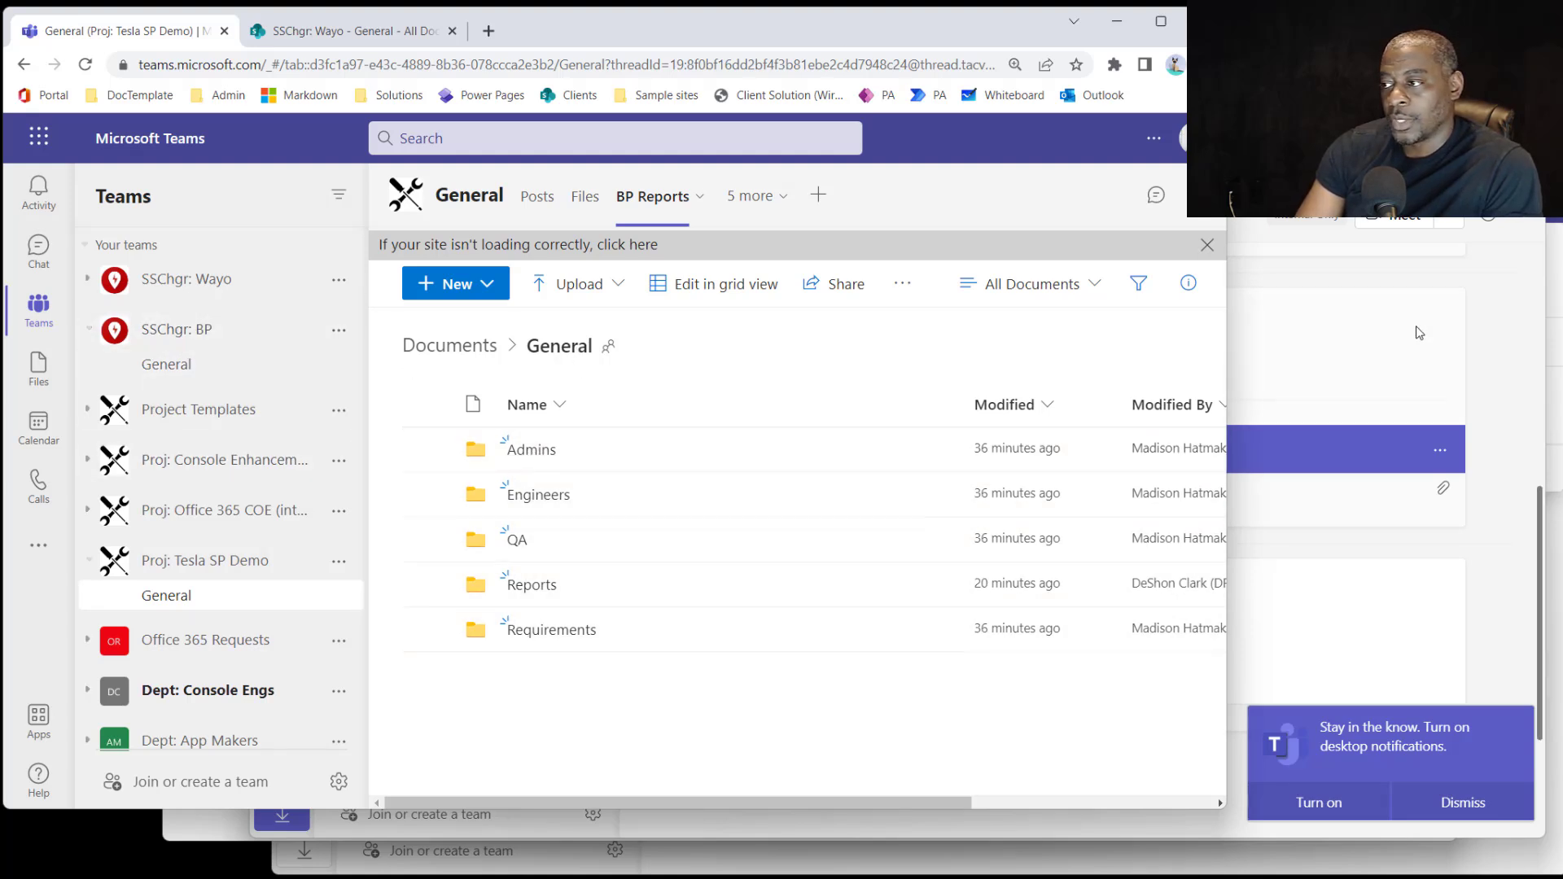
left_click(1493, 321)
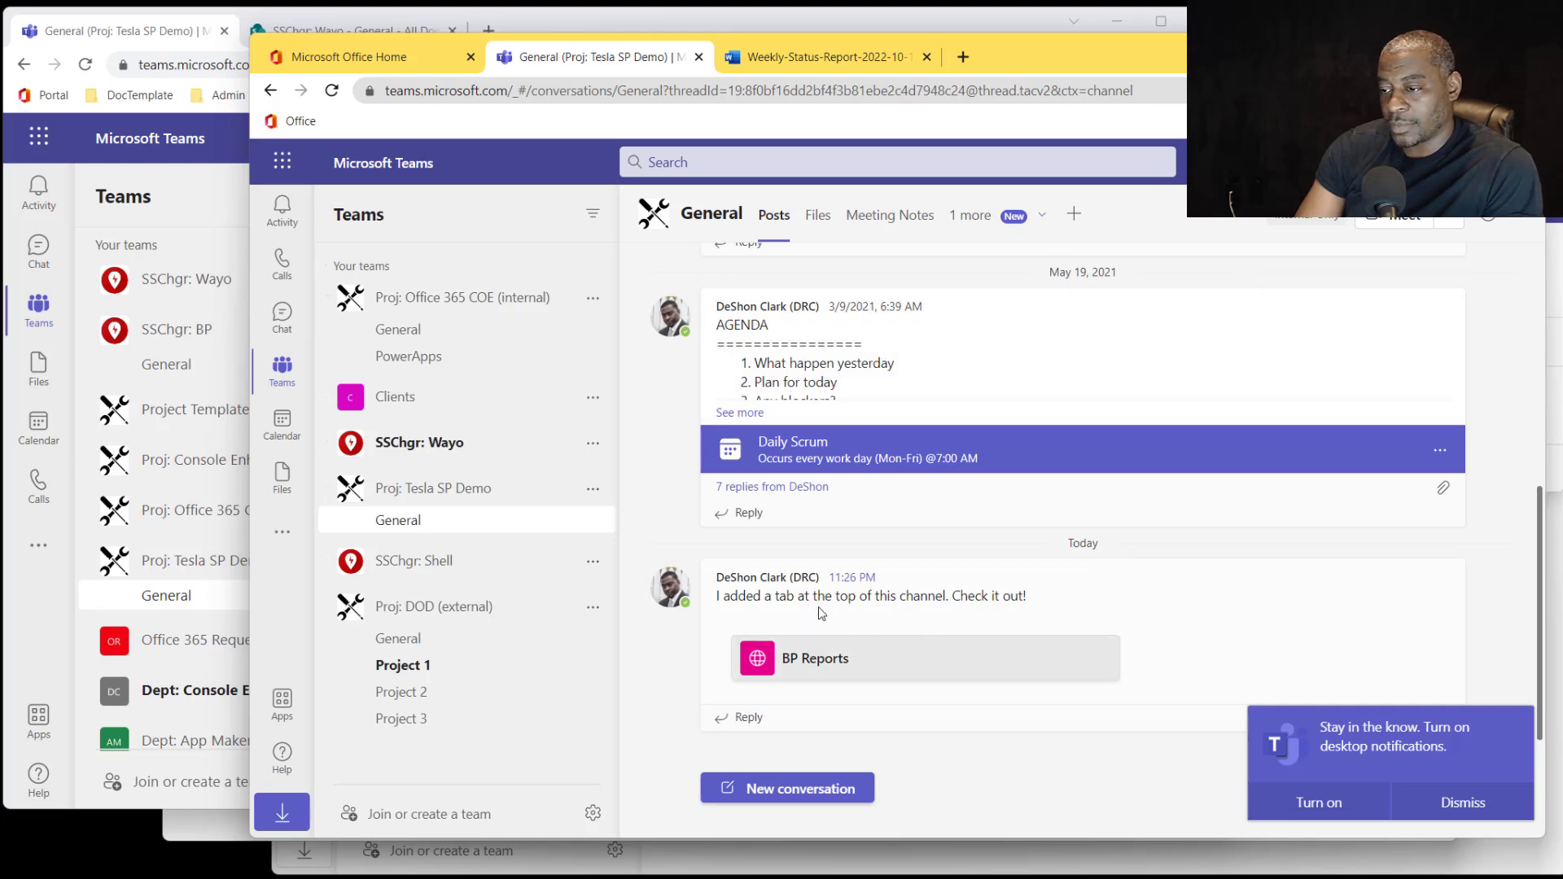
left_click(811, 666)
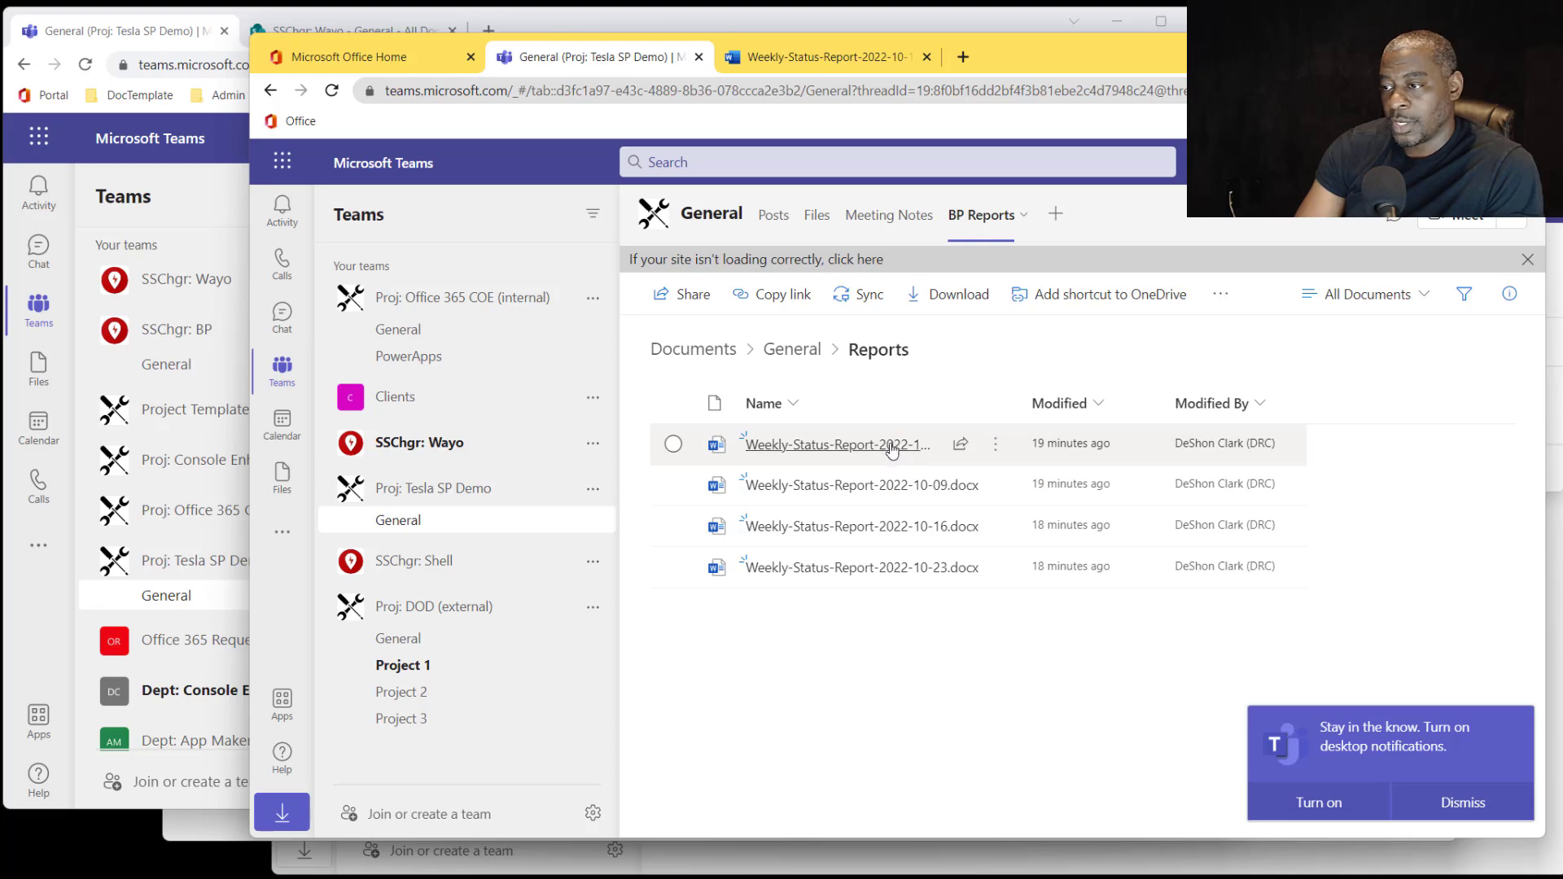
left_click(893, 446)
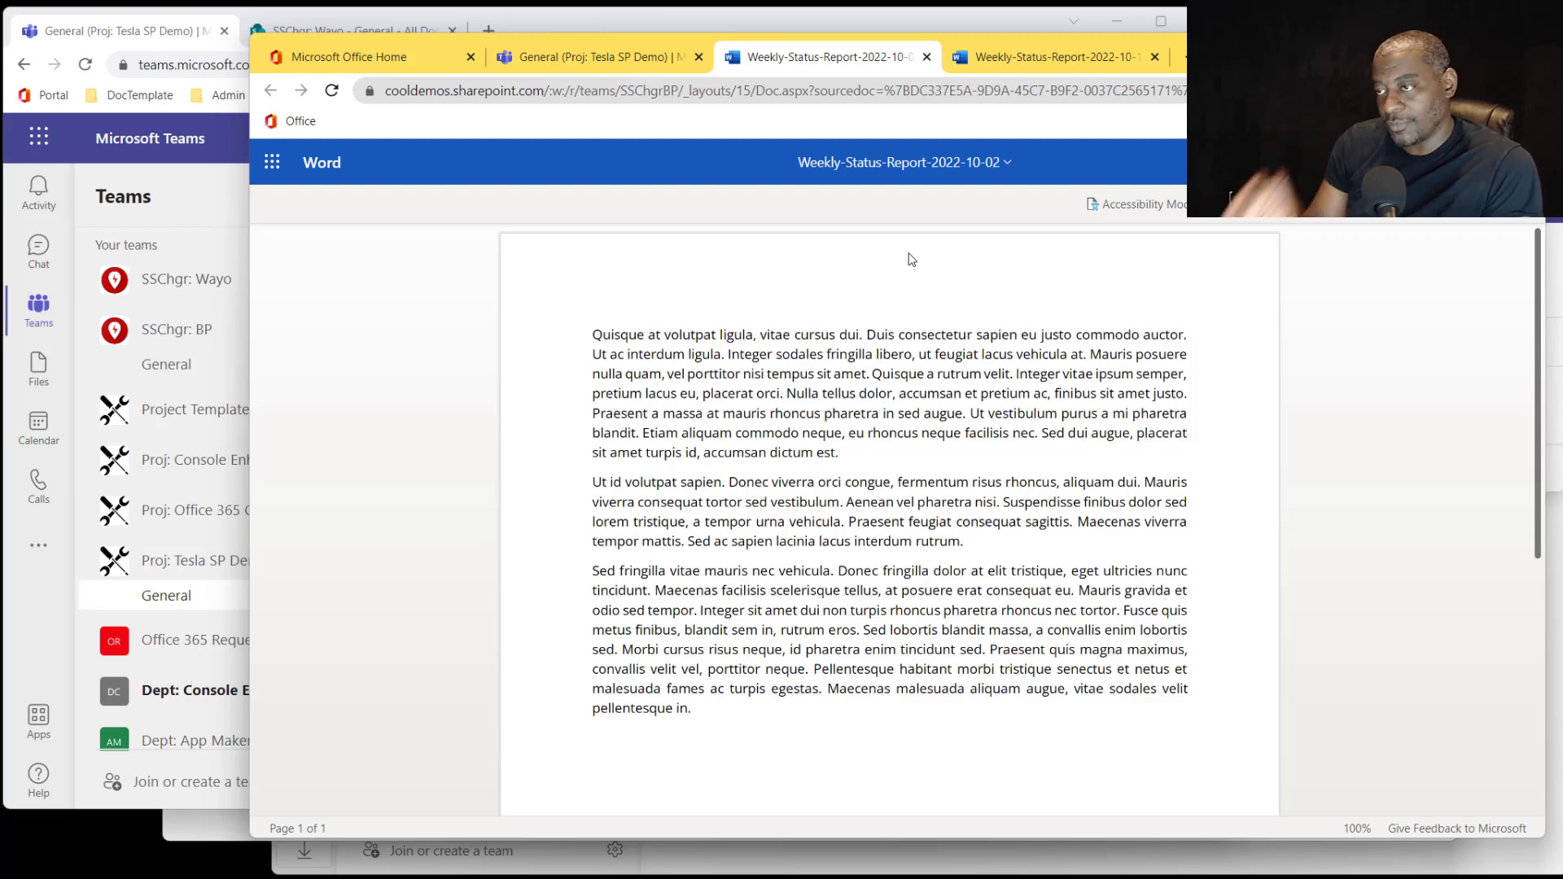
left_click(638, 61)
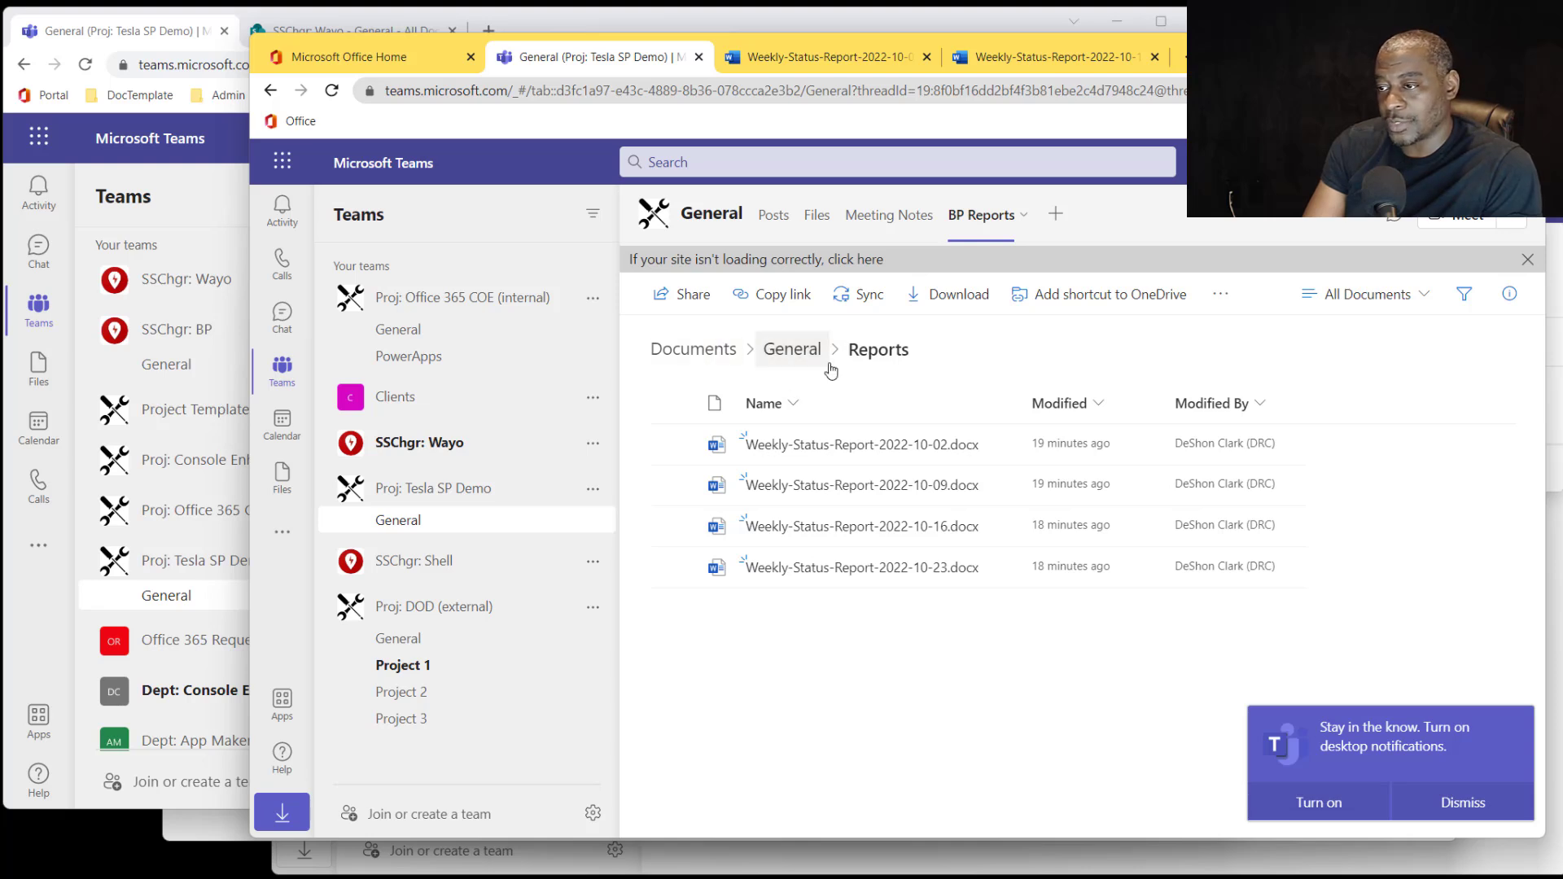
Compare the member's view of the parent General folder side by side with the owner's, and reopen Reports in the member's window.
left_click(788, 360)
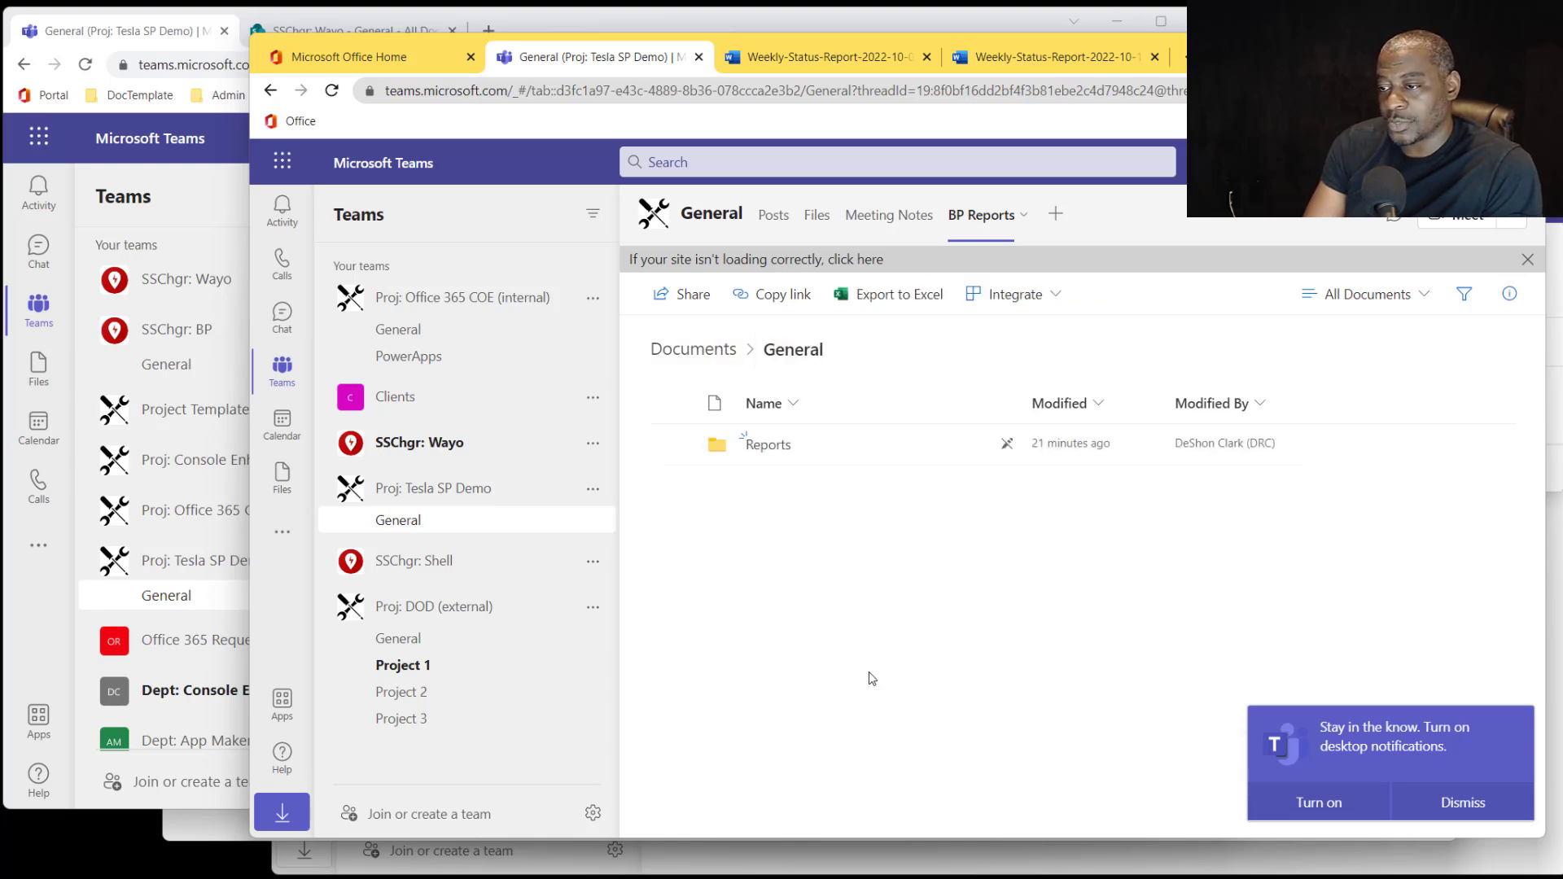
left_click_drag(1246, 53, 1562, 59)
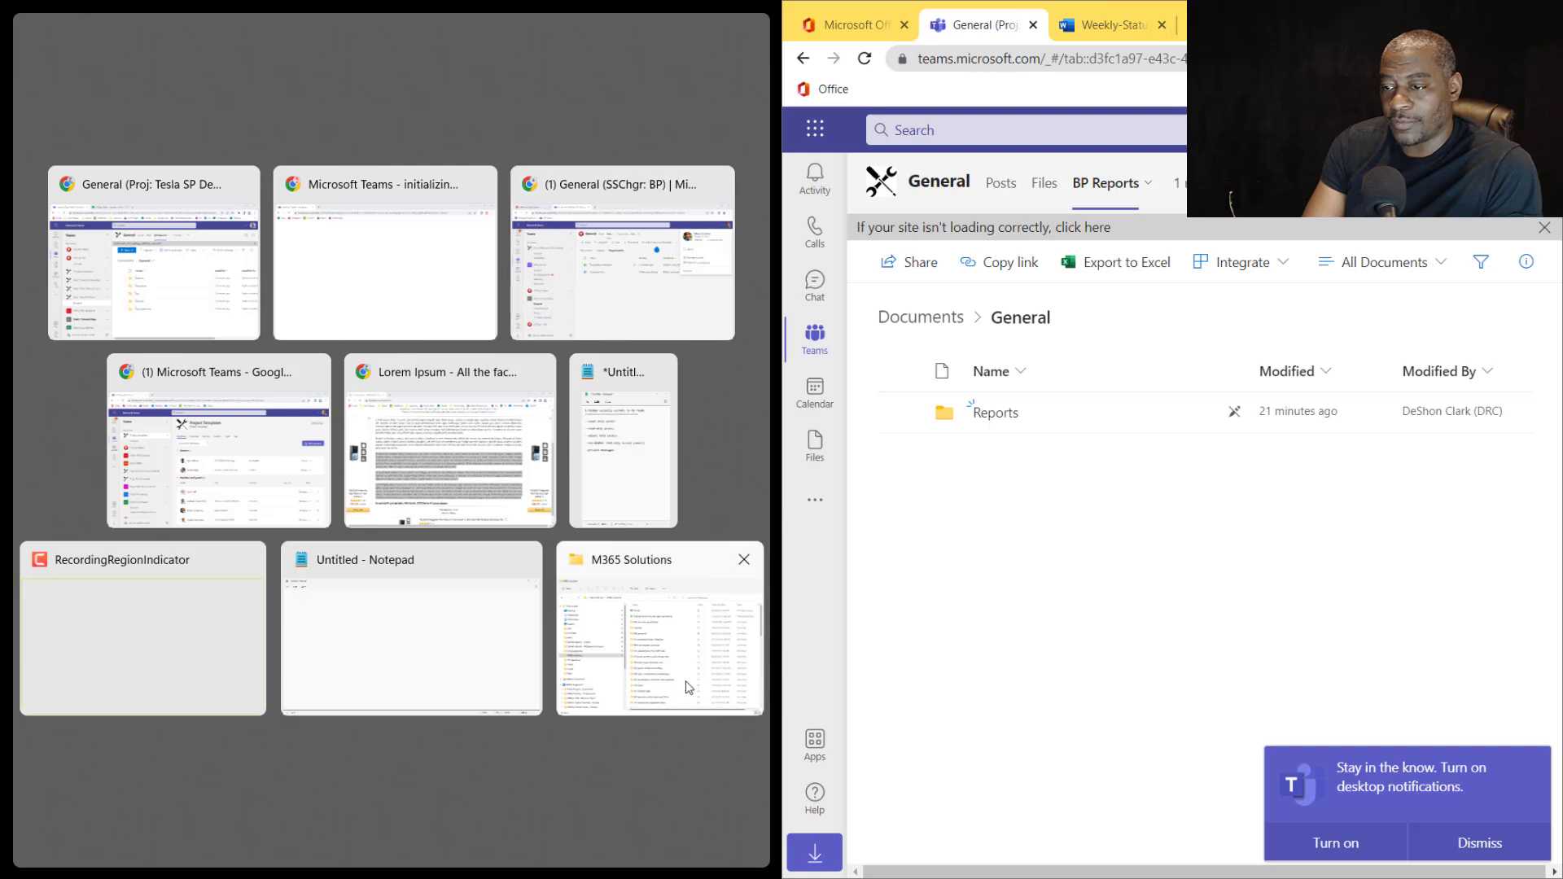
key("Escape")
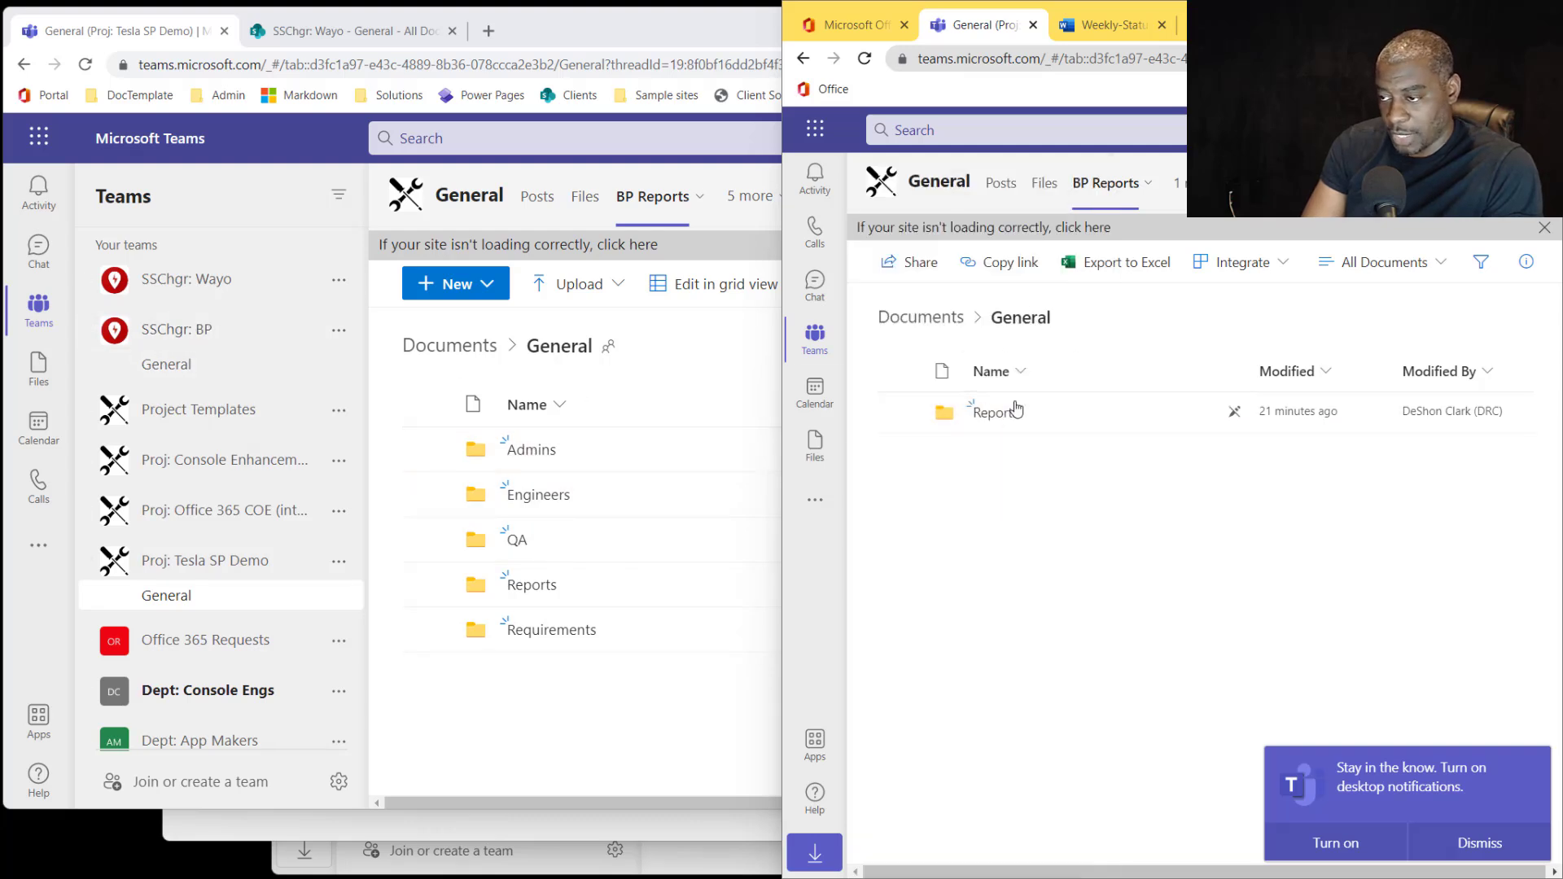
left_click(992, 415)
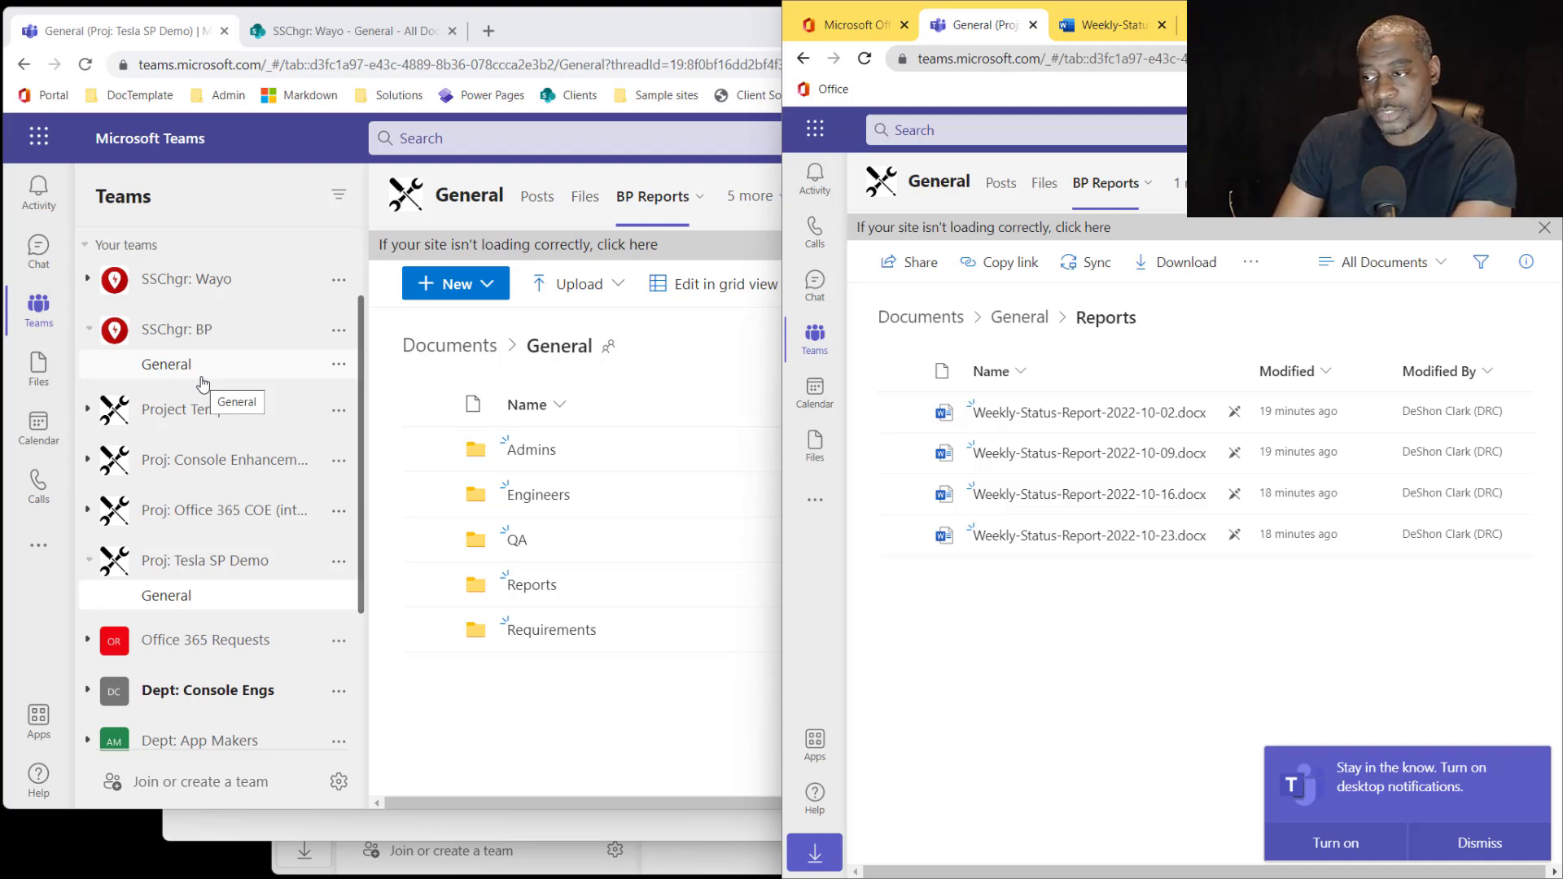
In the owner's window, look through the posts and files of SSChgr: BP's General channel.
left_click(617, 712)
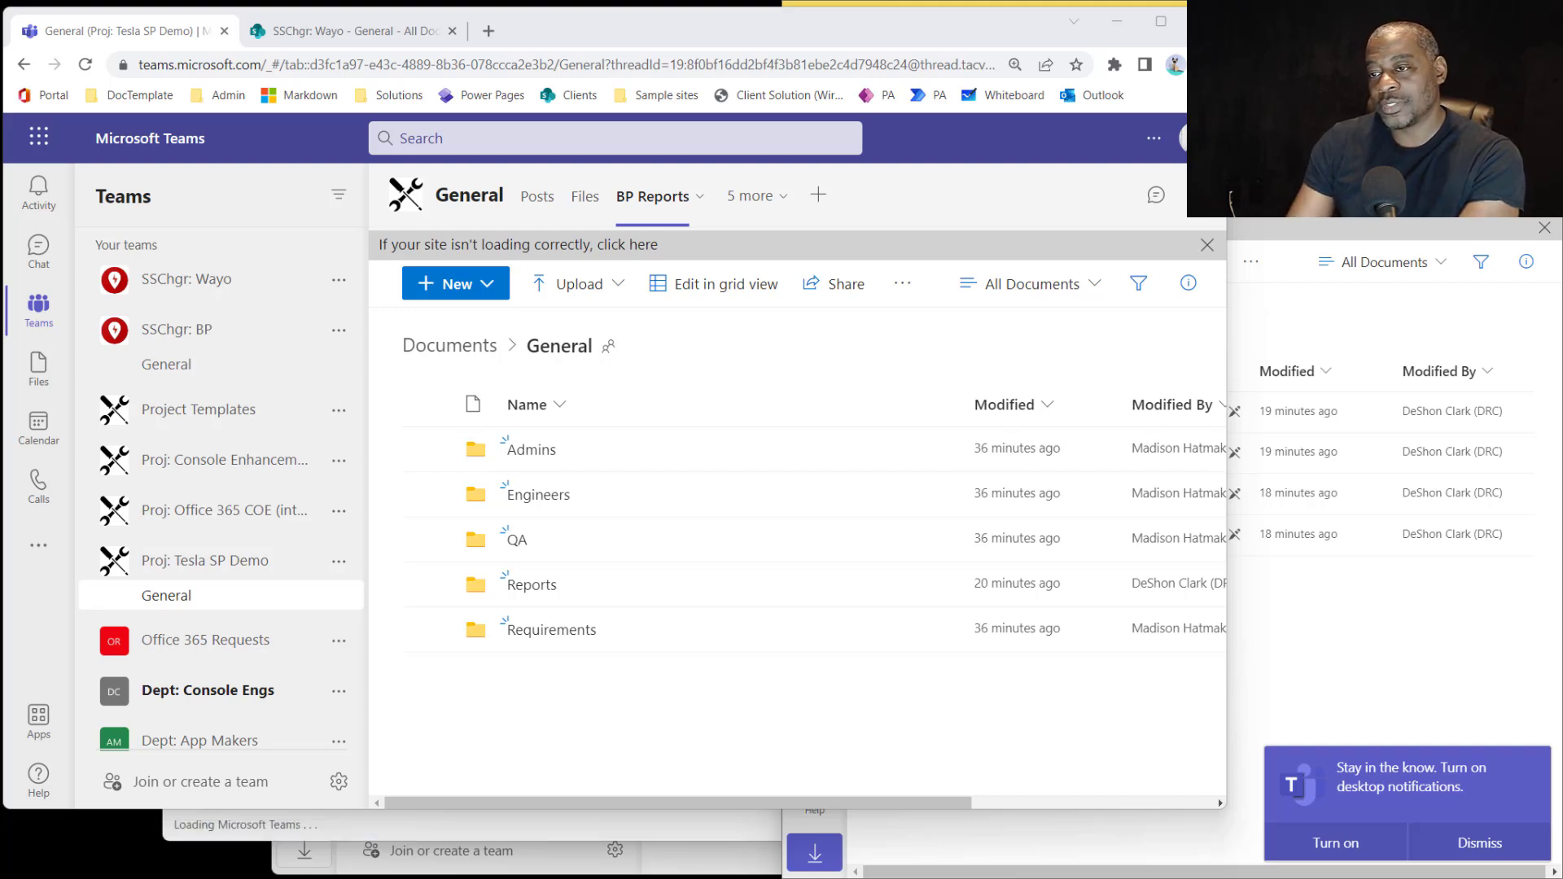
left_click(178, 366)
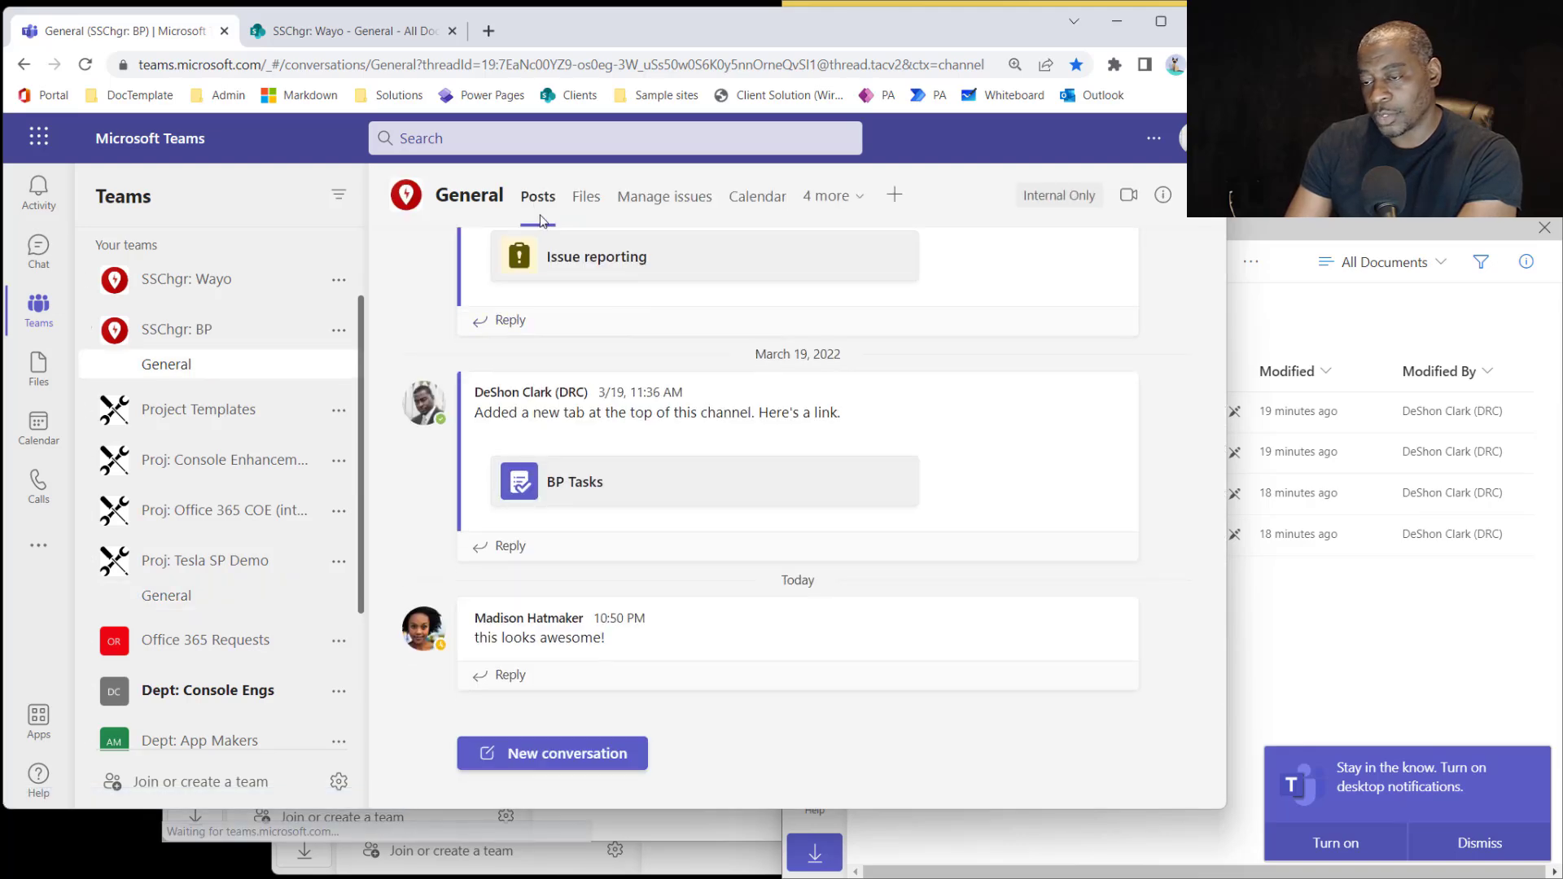
scroll(742, 539, "up", 10)
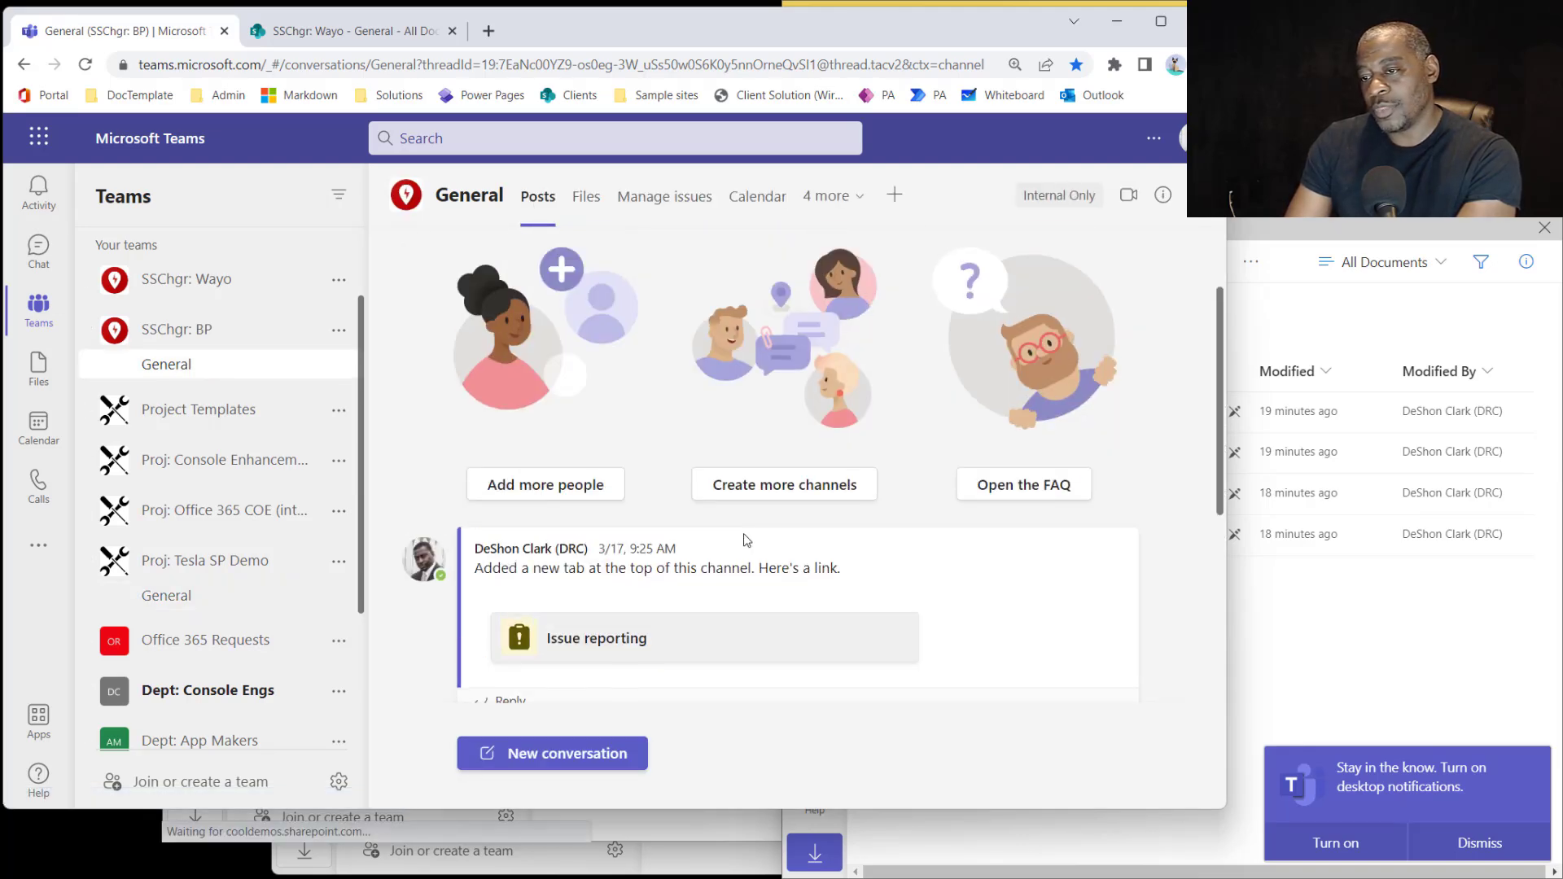
scroll(742, 539, "down", 10)
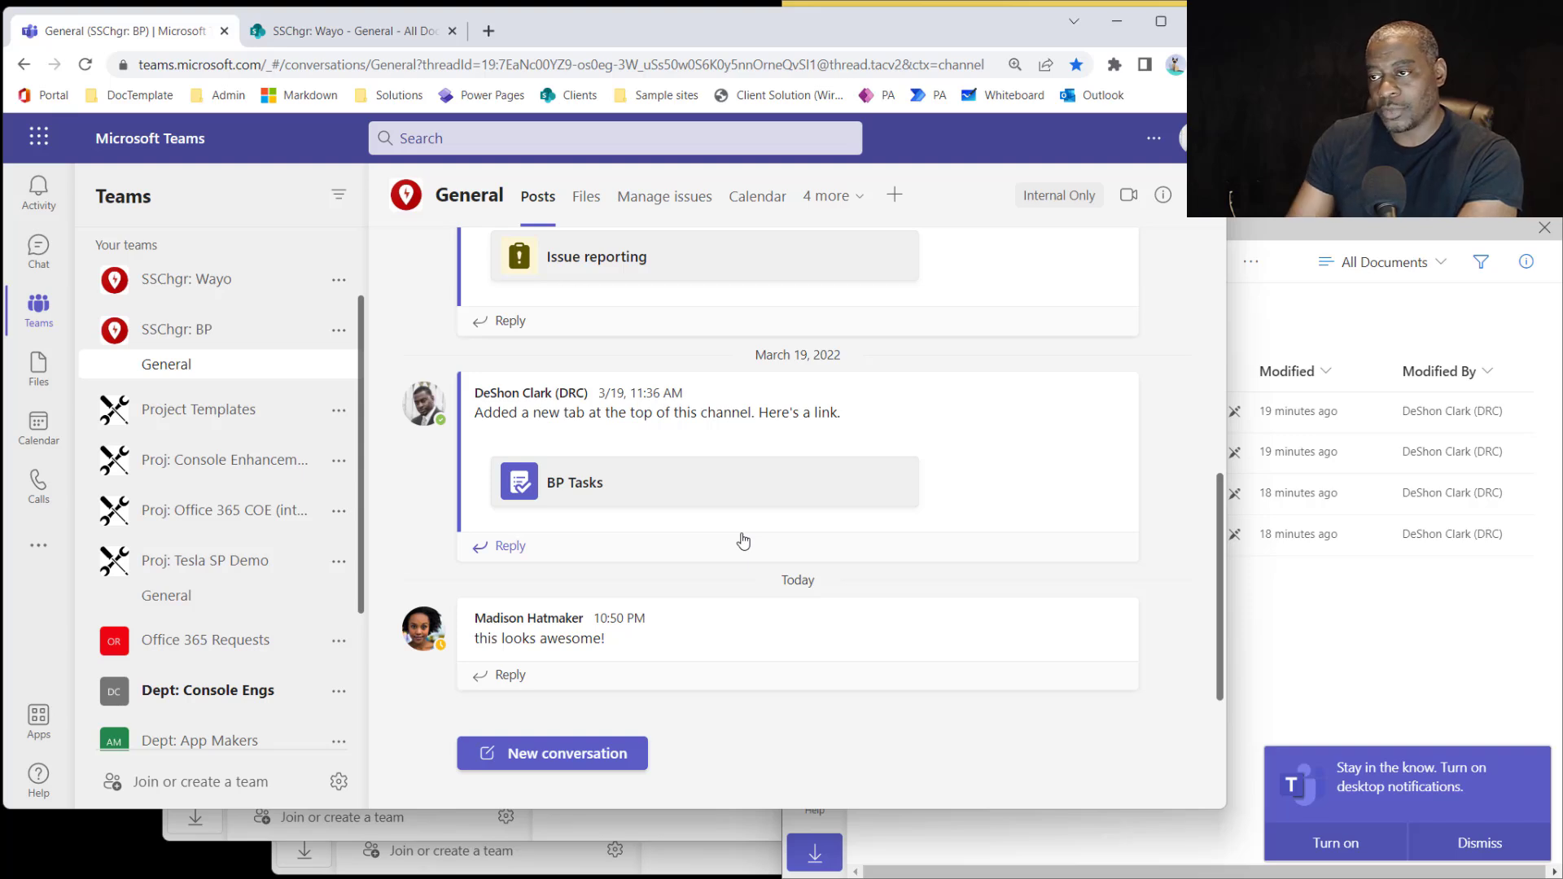
left_click(586, 198)
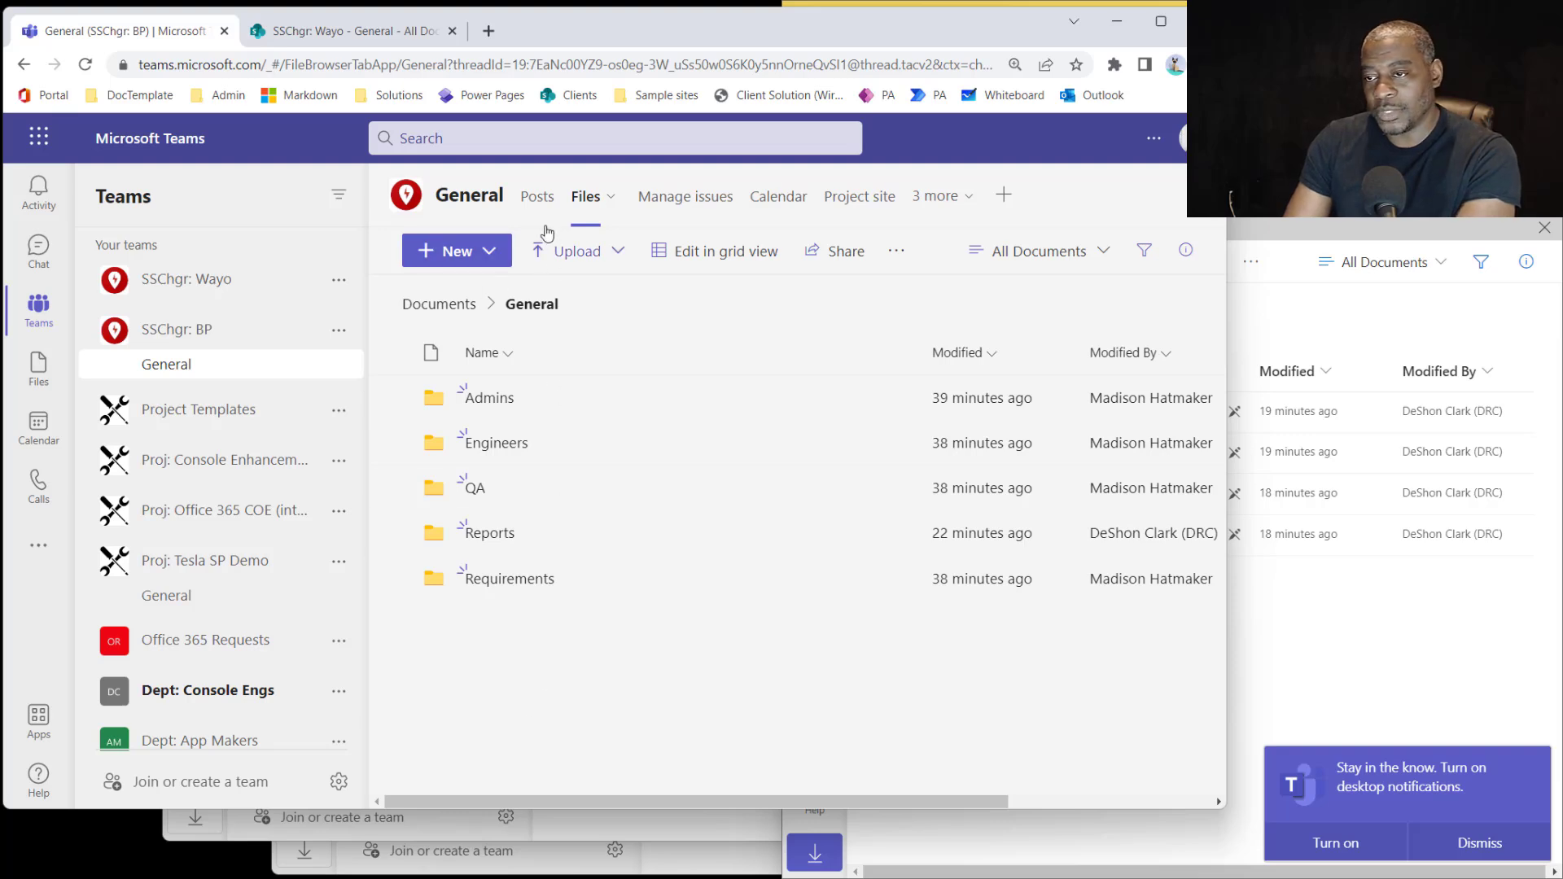
left_click(537, 196)
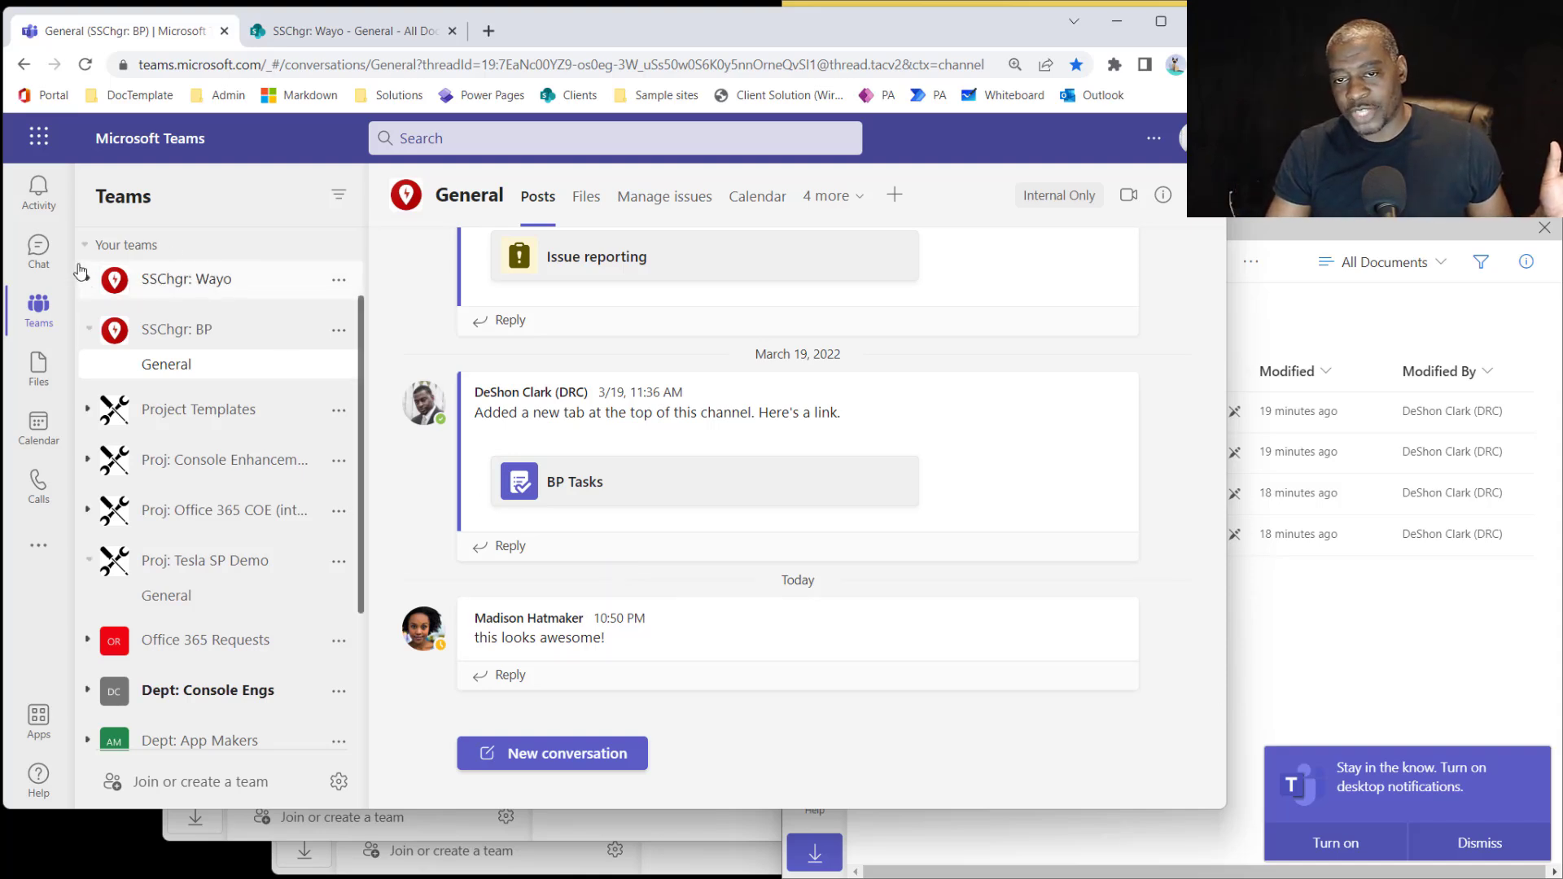
Start a new group chat from the pinned Solutions Architect's one-to-one chat by adding three more colleagues.
left_click(43, 275)
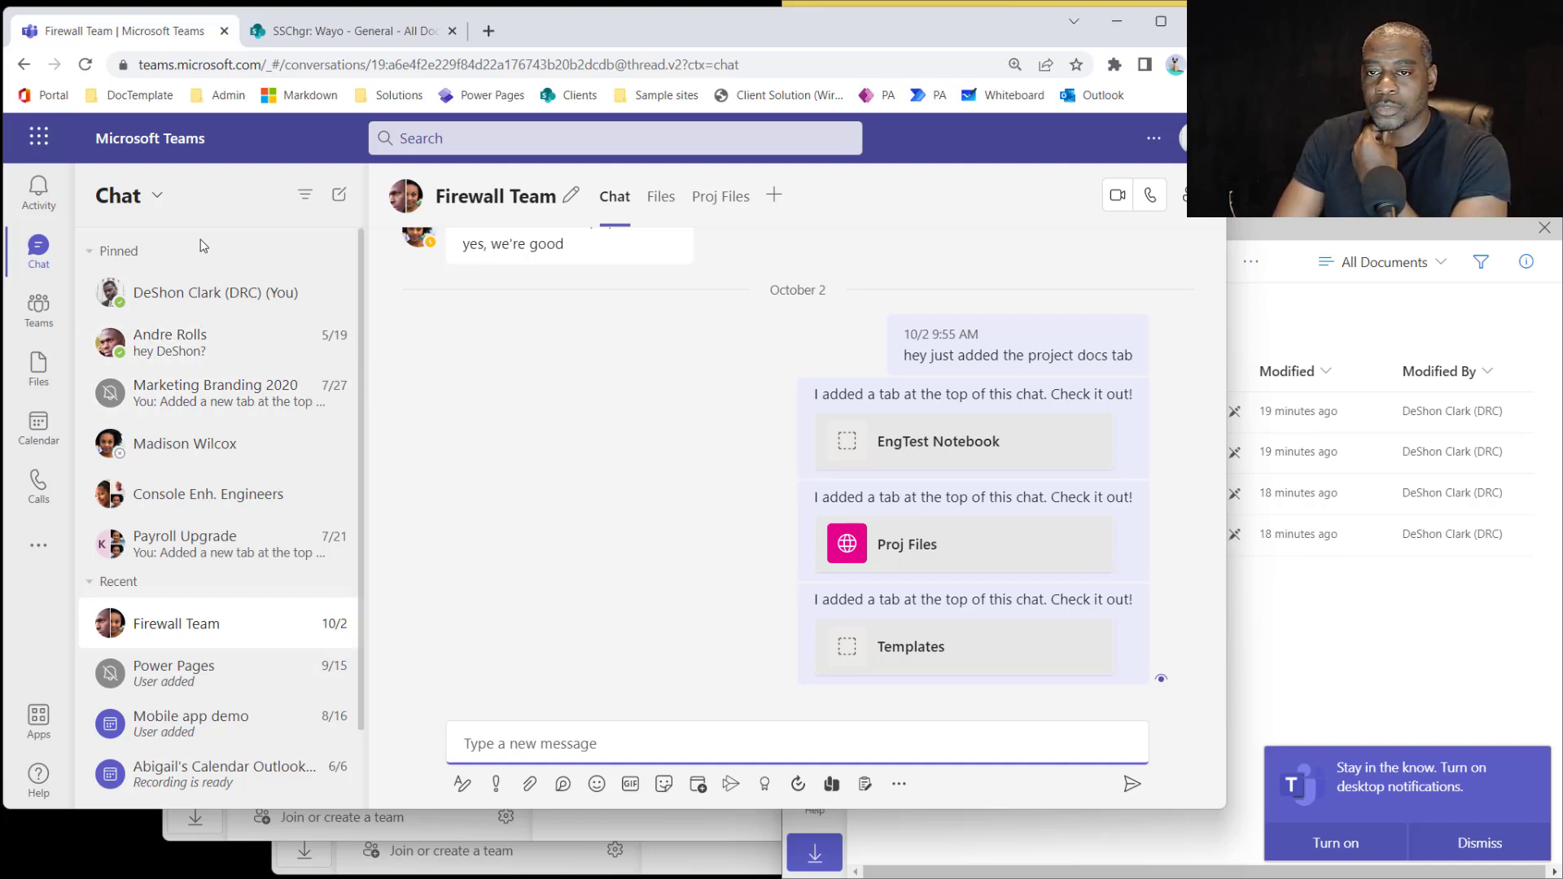
left_click(456, 144)
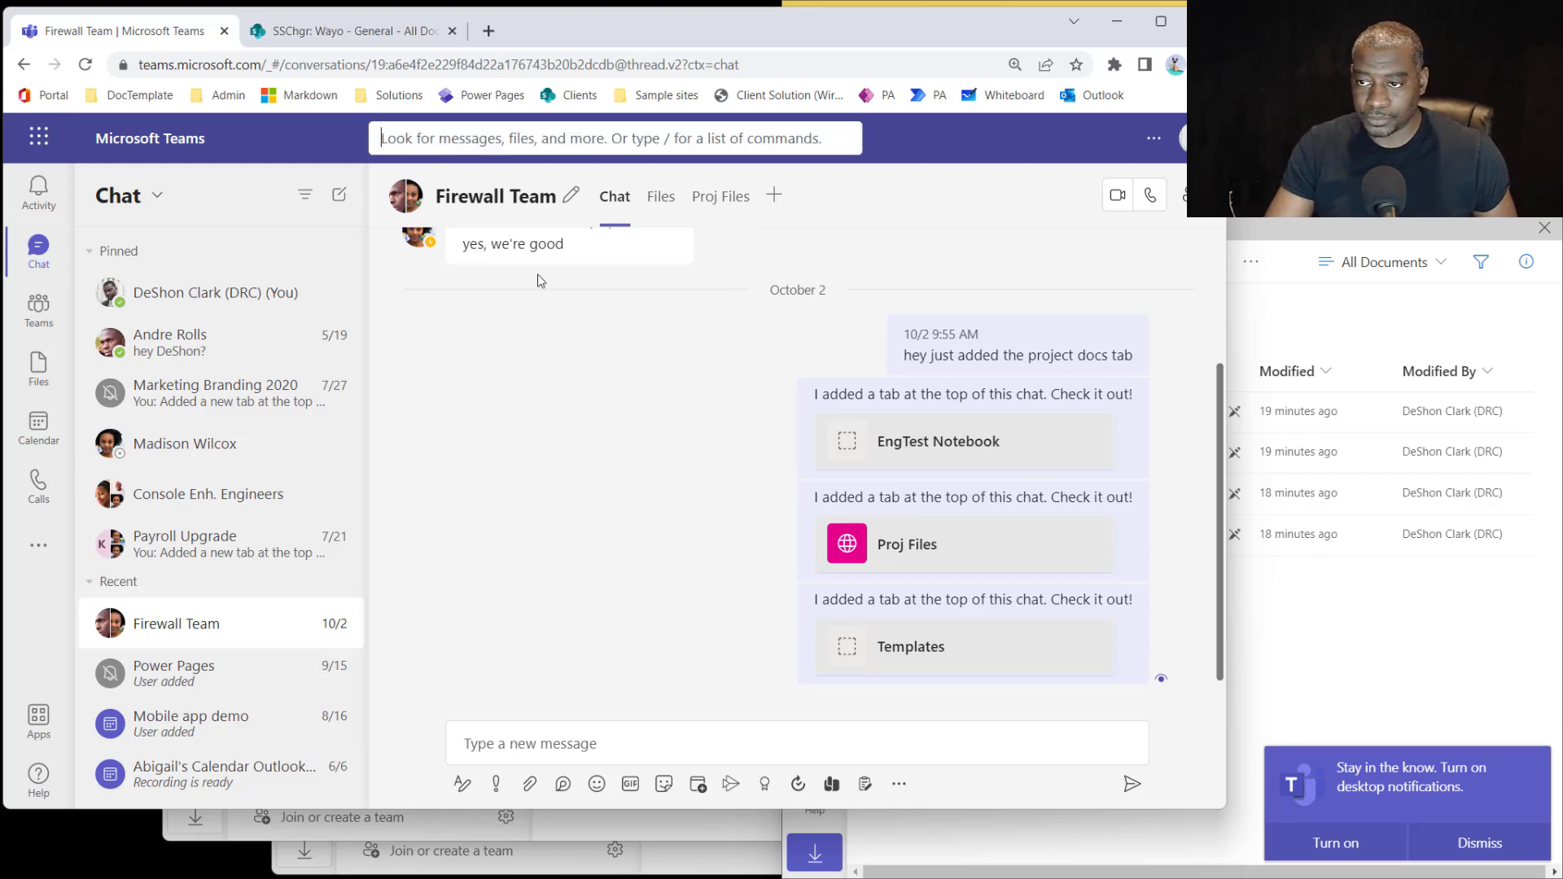
left_click(198, 459)
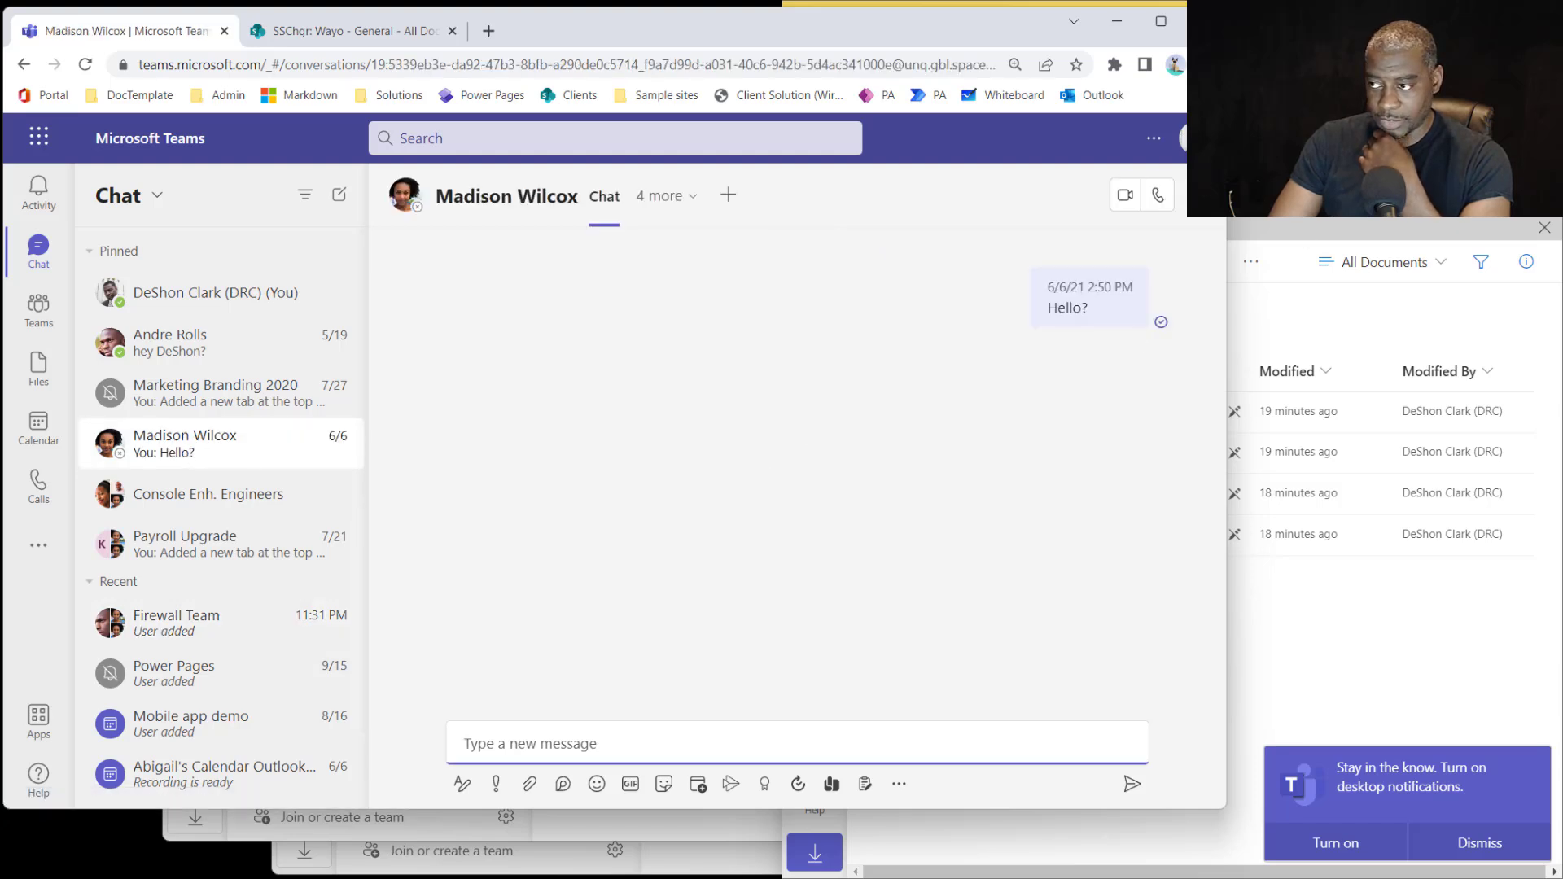
left_click(1201, 196)
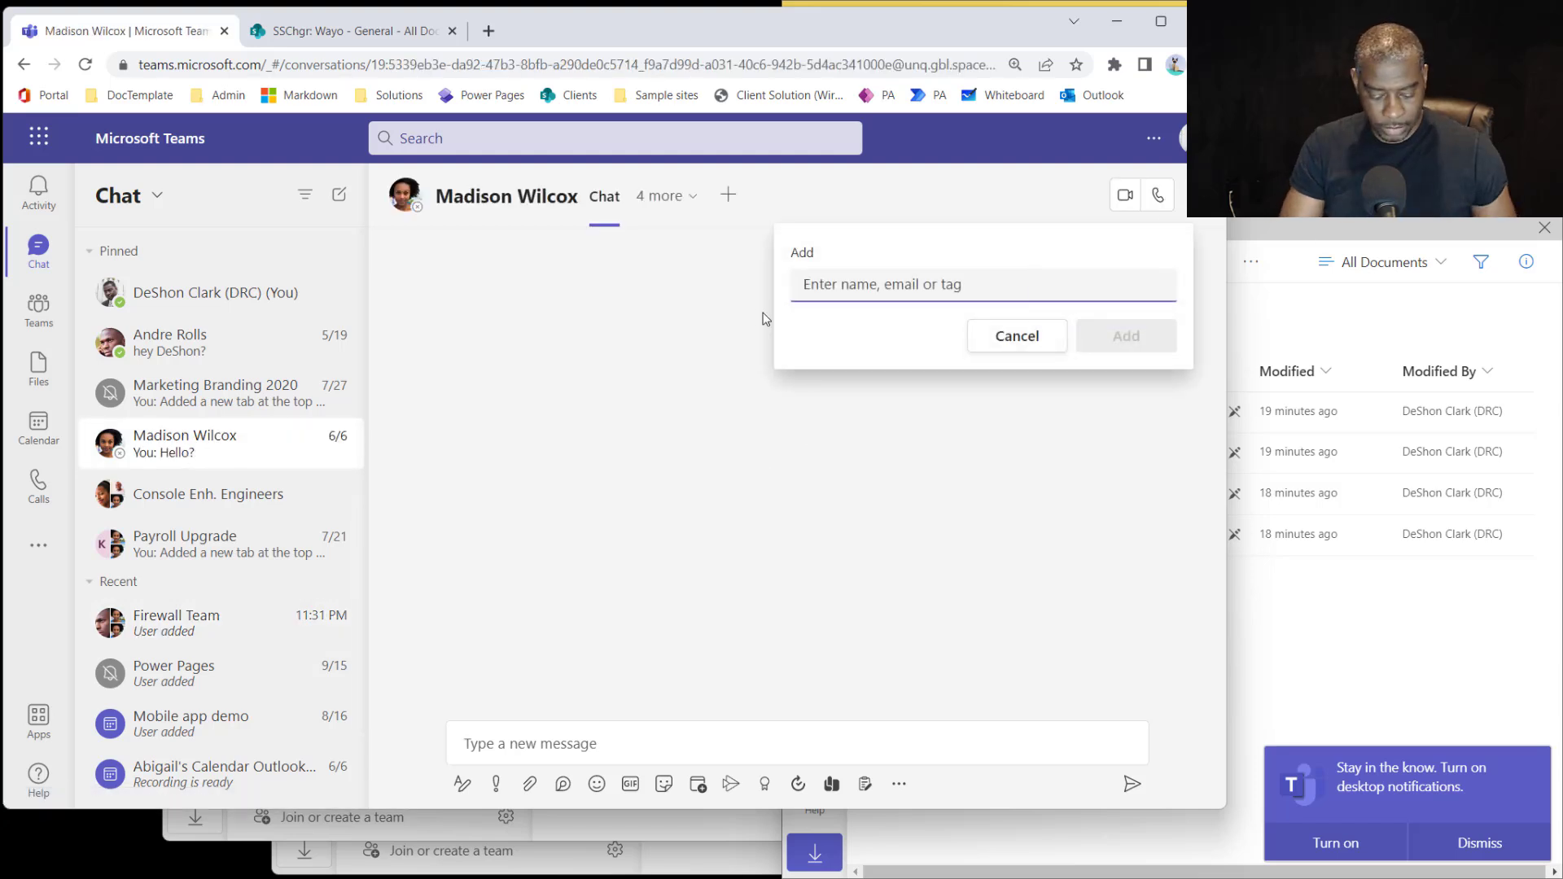
type("mad")
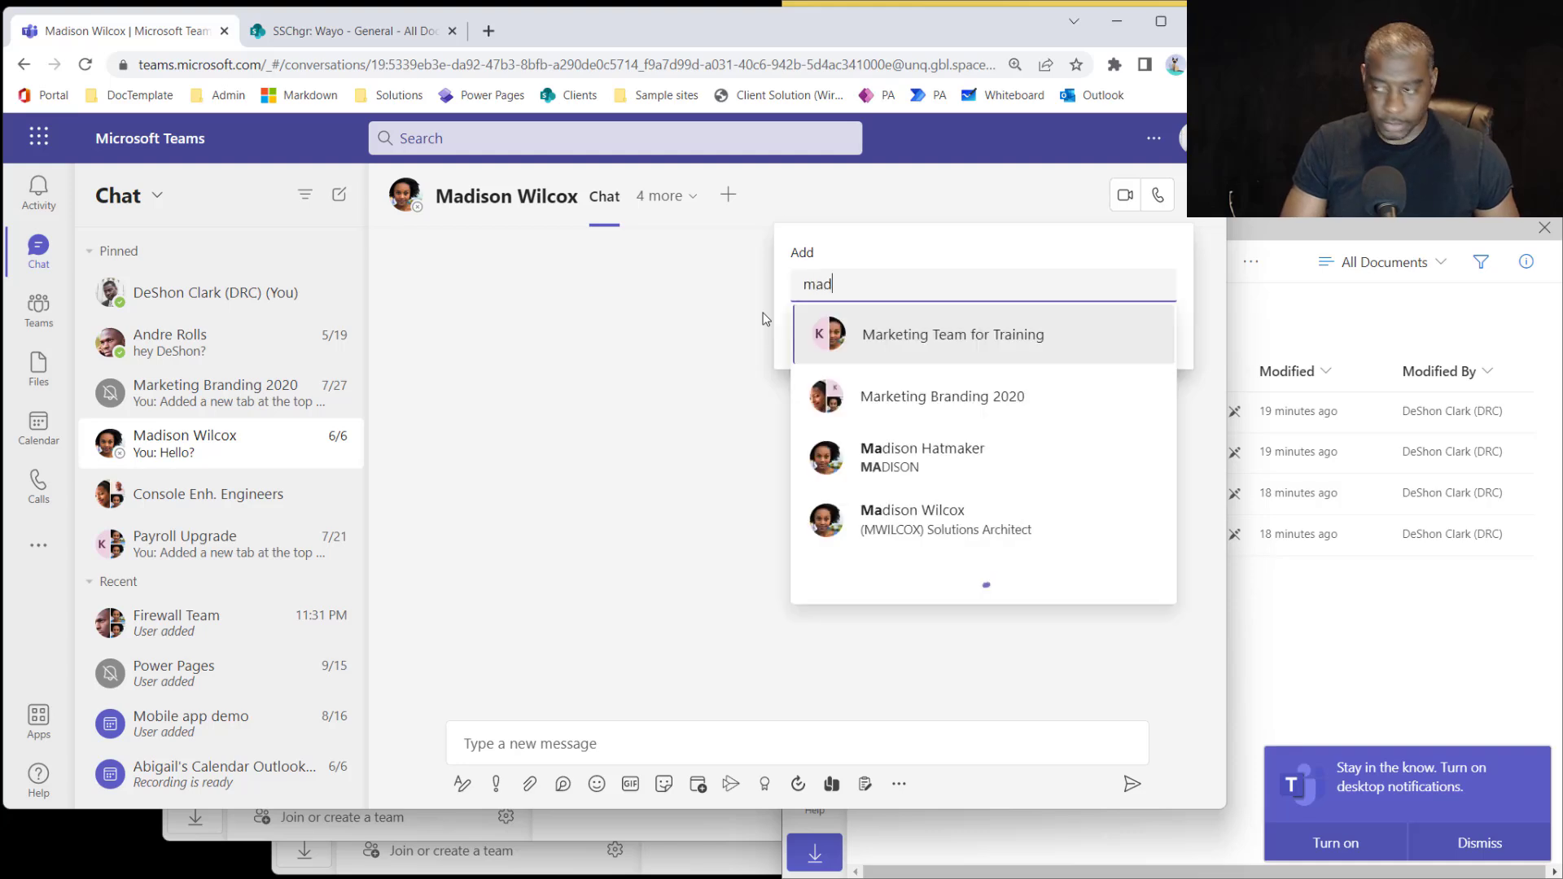
left_click(896, 334)
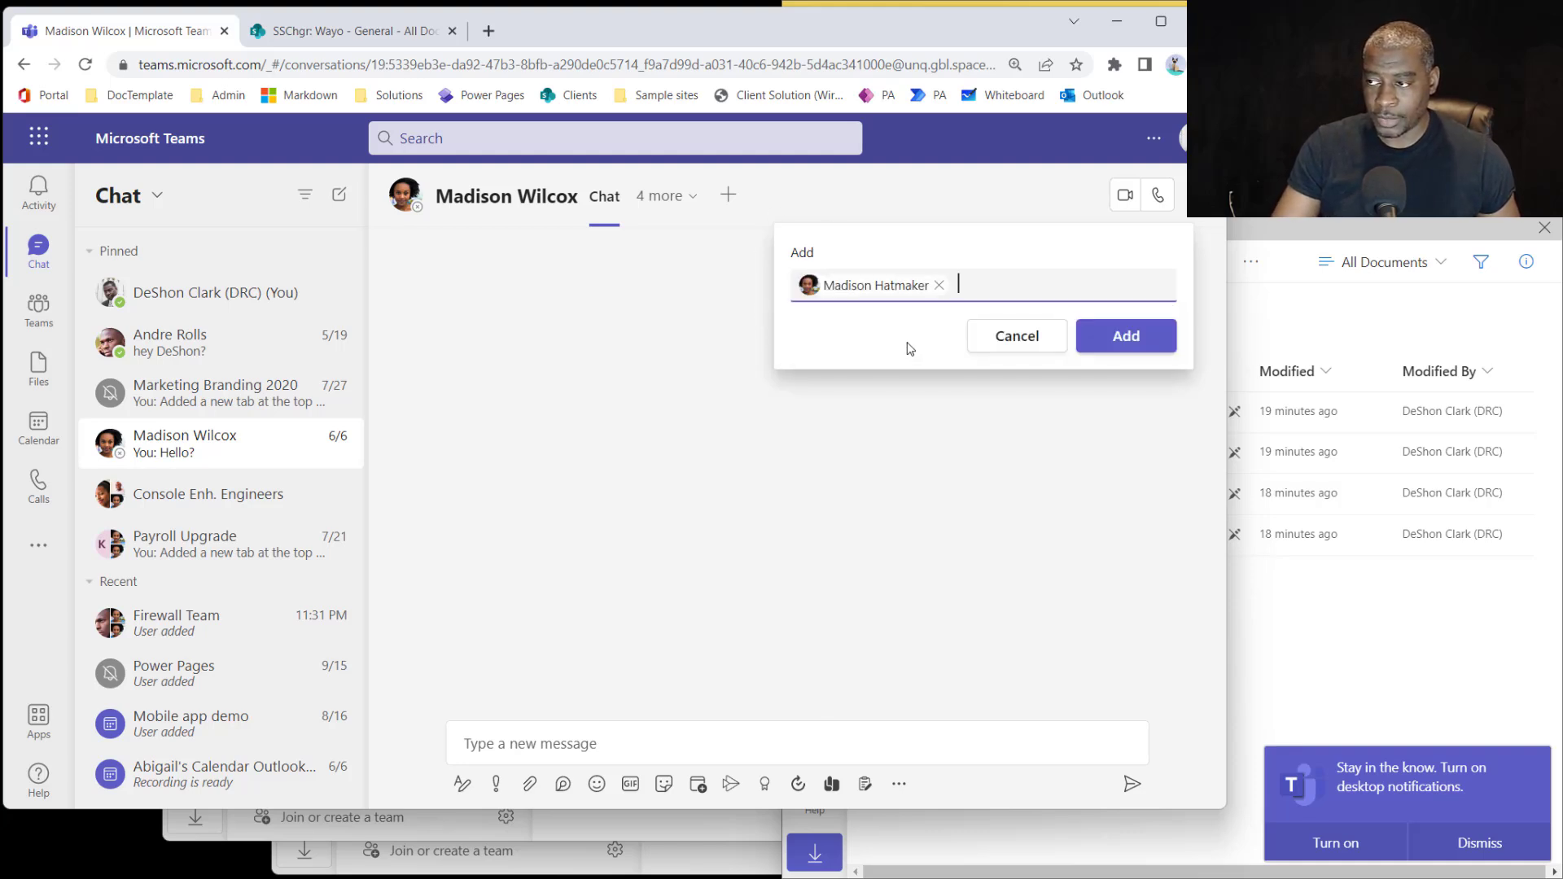
type("andr")
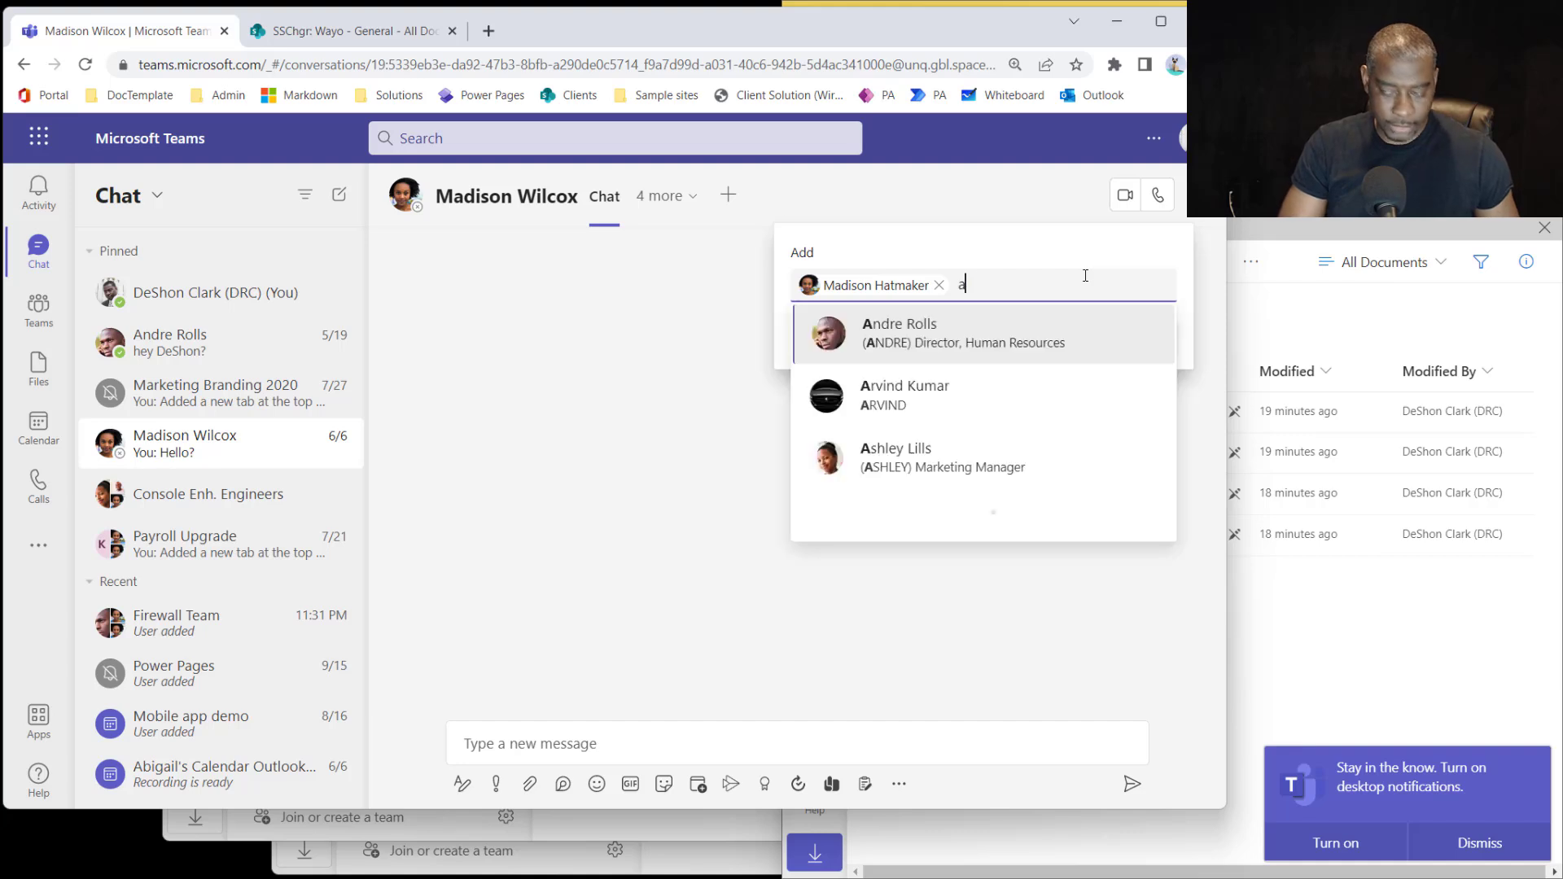
left_click(1003, 319)
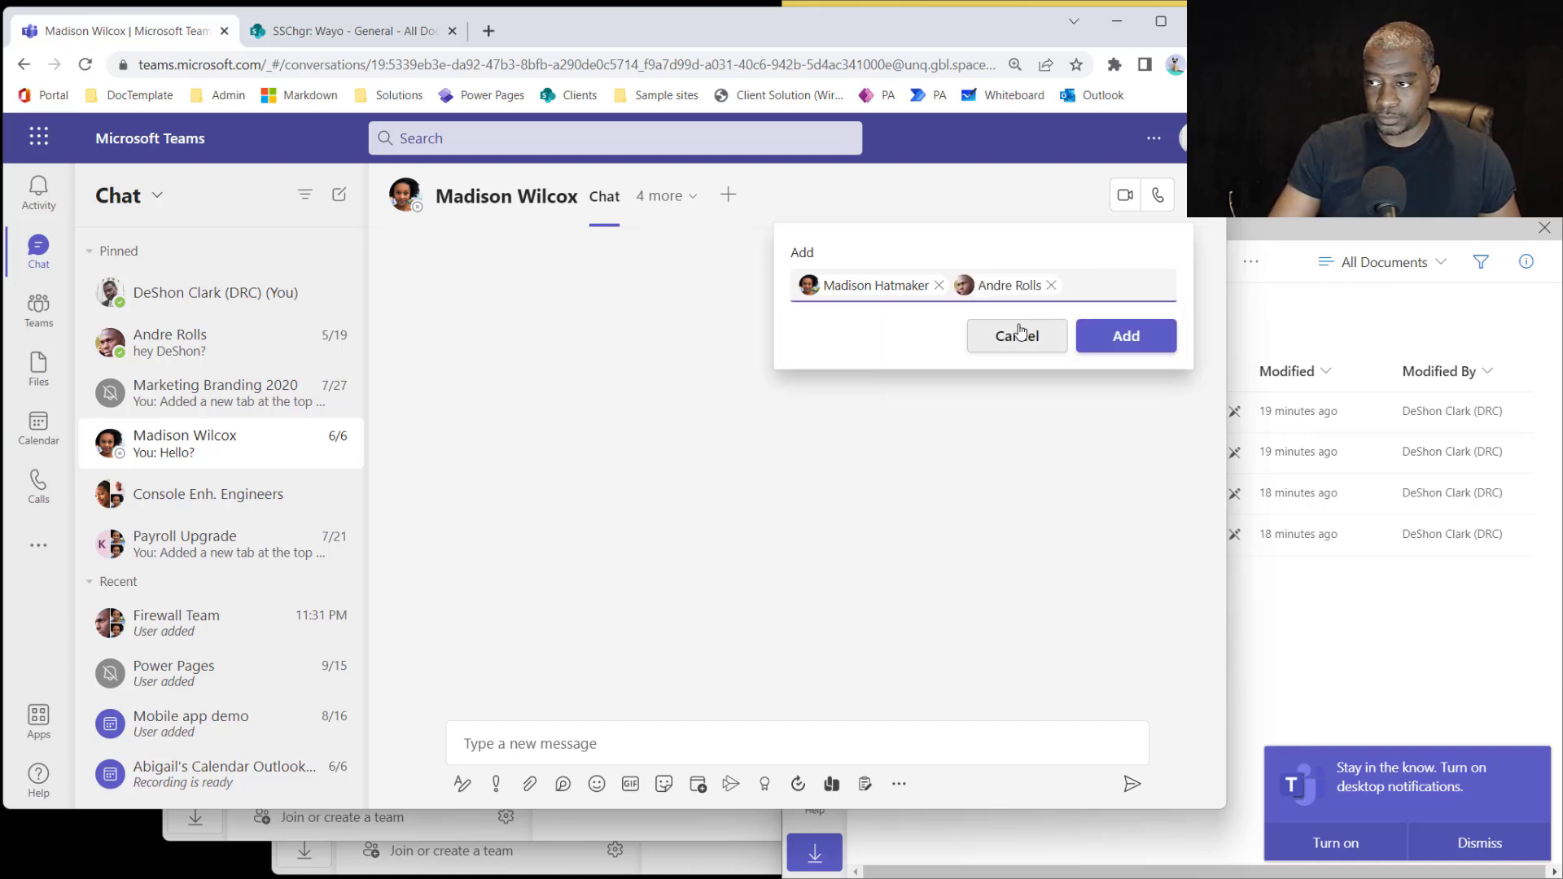
type("etha")
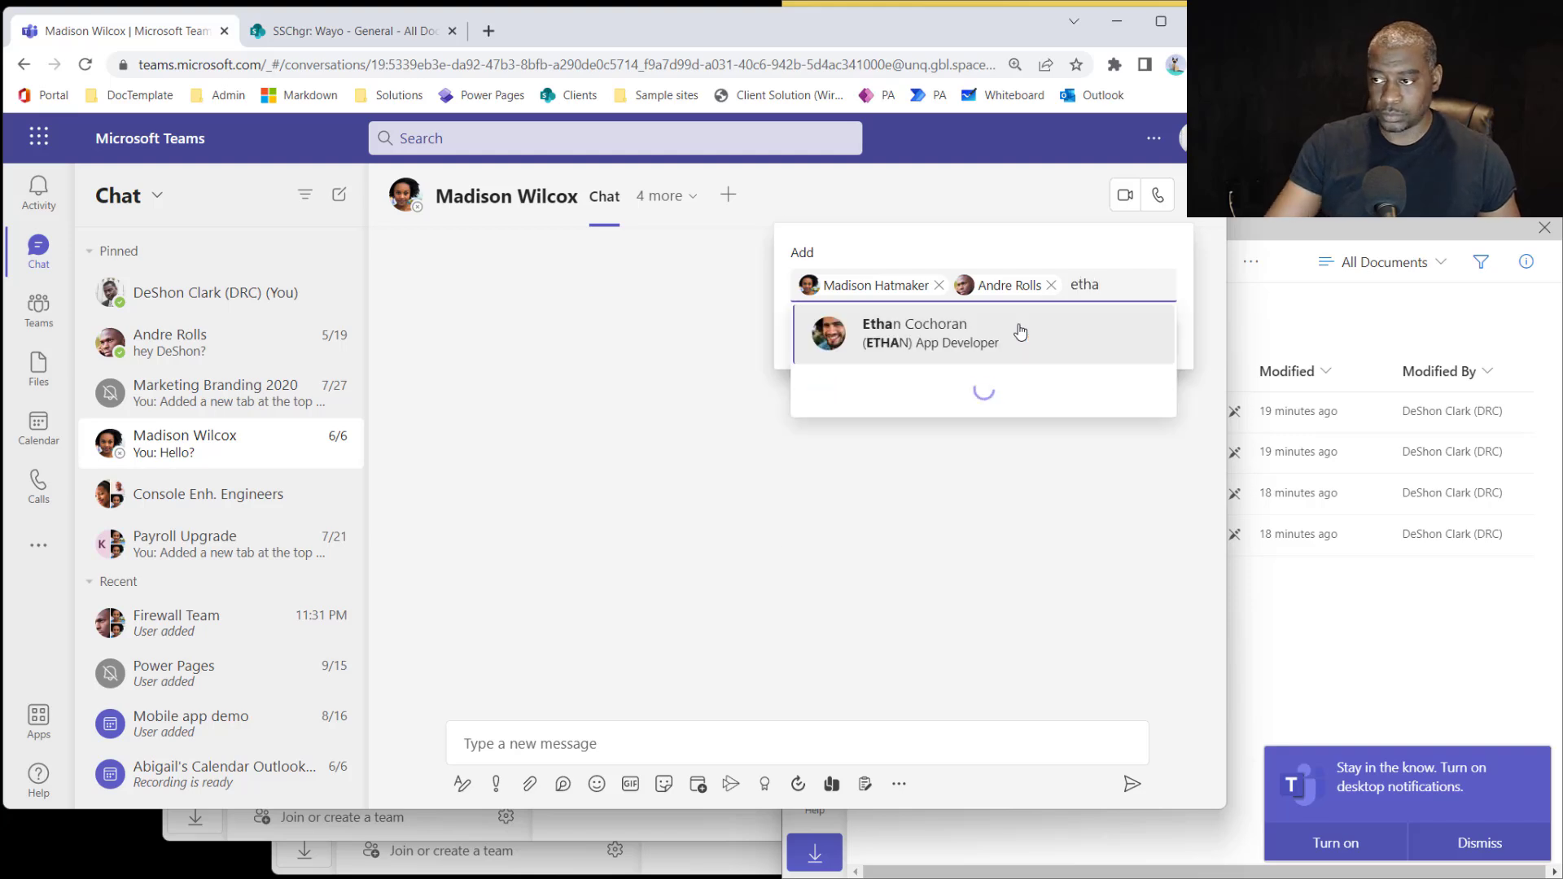
left_click(1021, 331)
left_click(1143, 364)
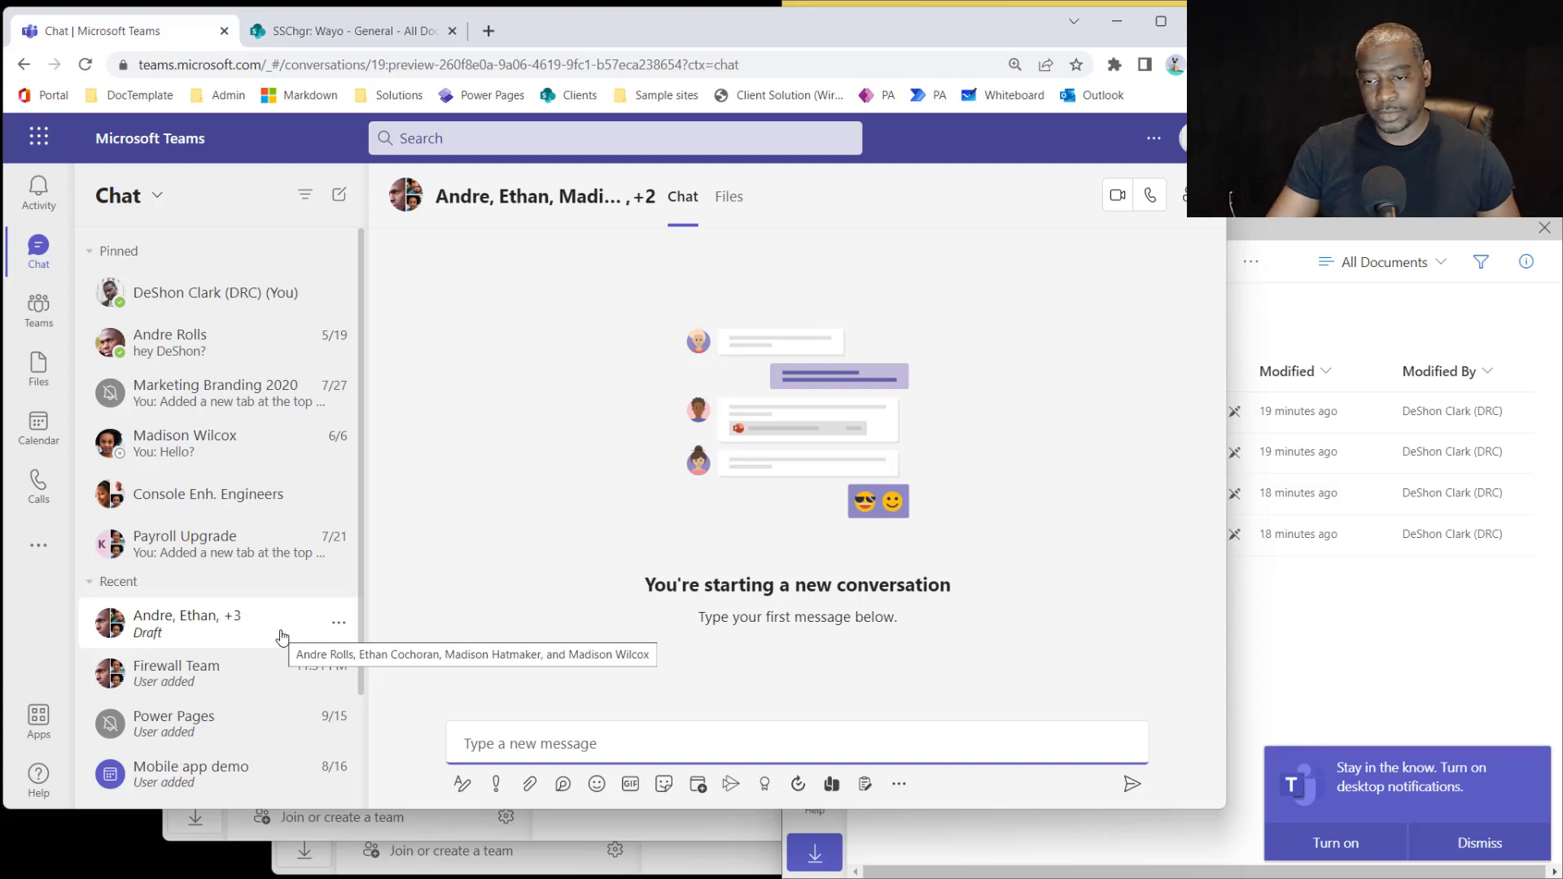
left_click(338, 624)
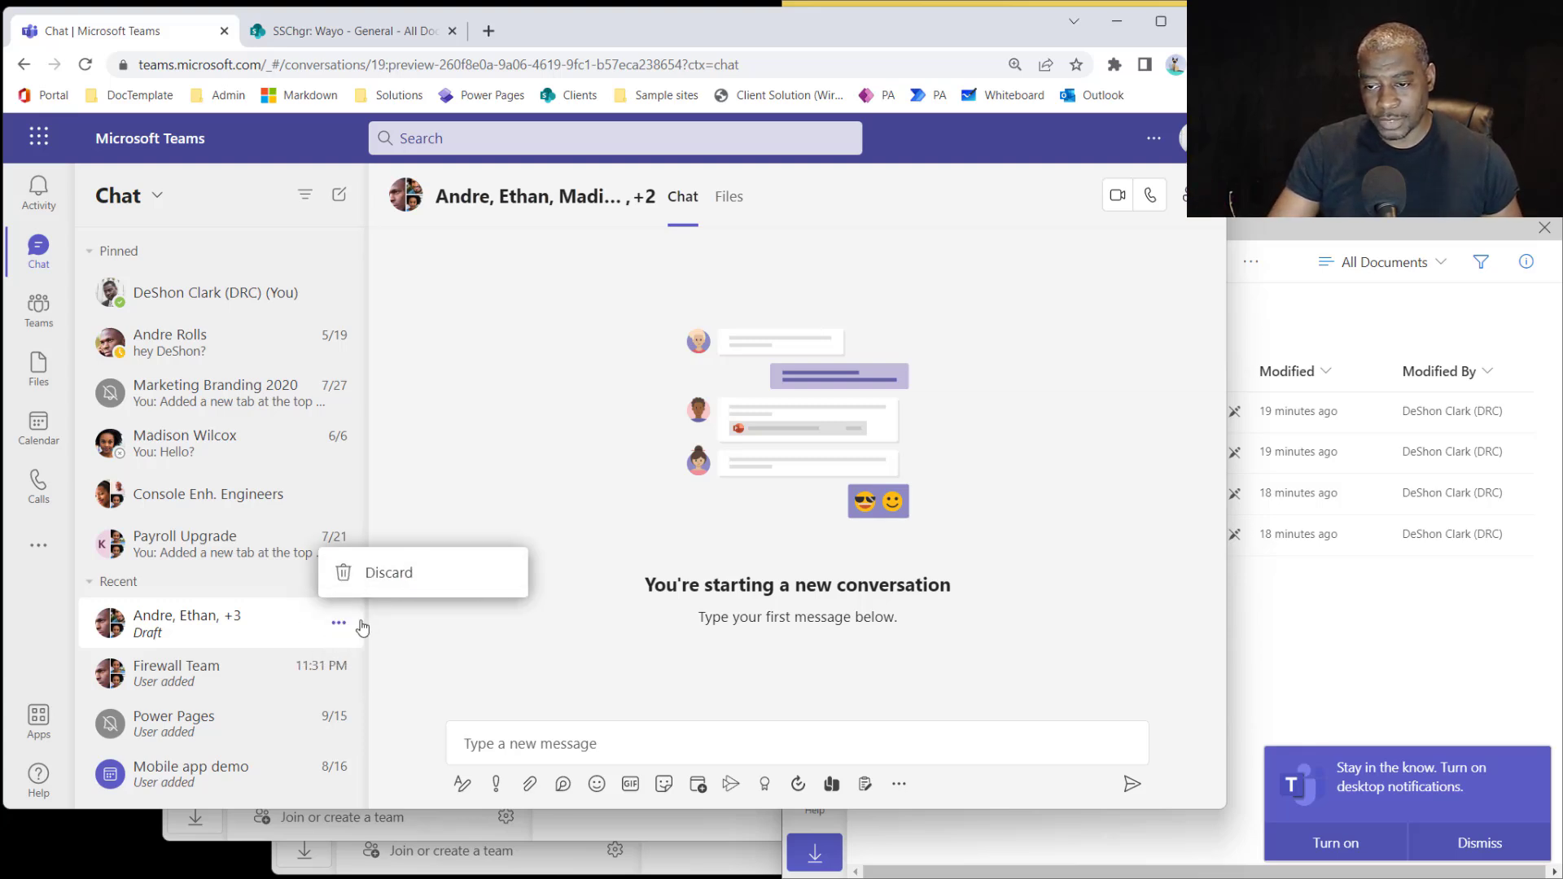
left_click(338, 625)
left_click(340, 626)
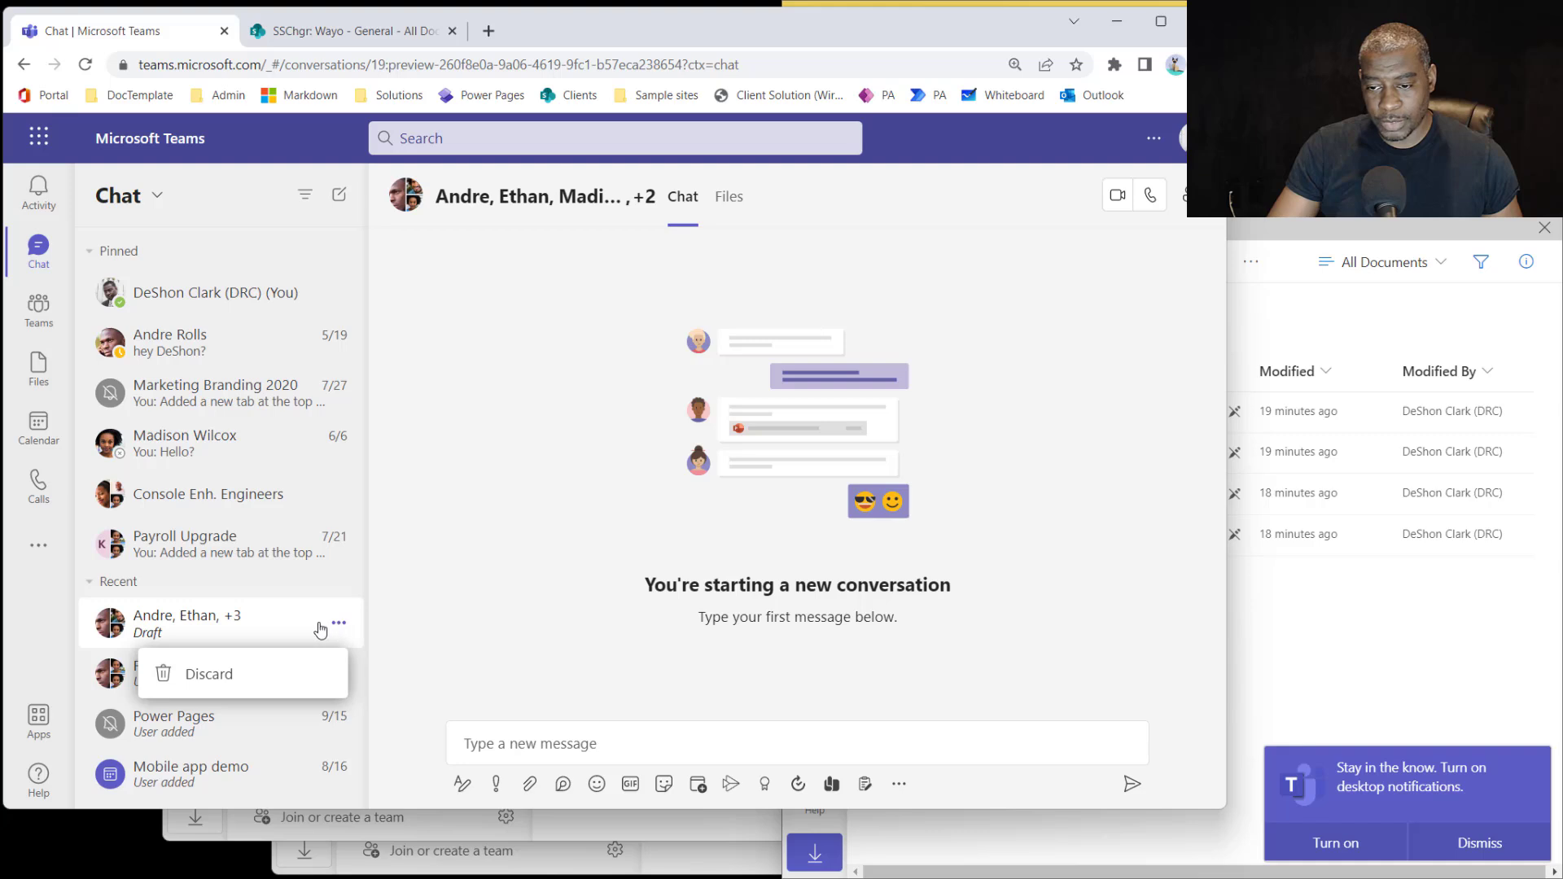
left_click(309, 631)
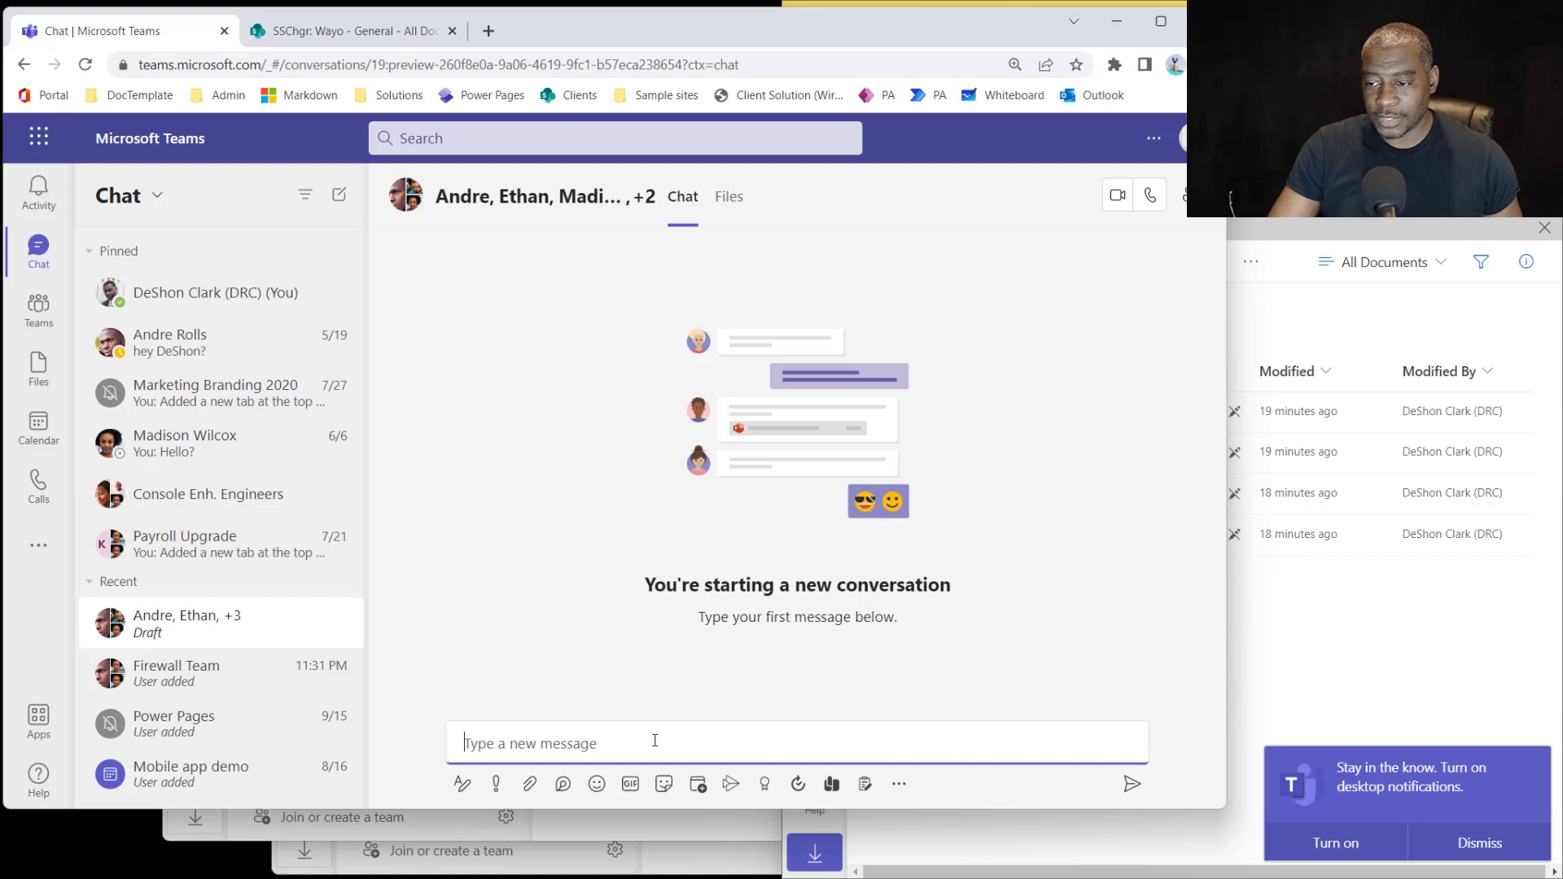
Send "Hellow" as the first message in the new group chat and name the group BP Engs.
type("Hel")
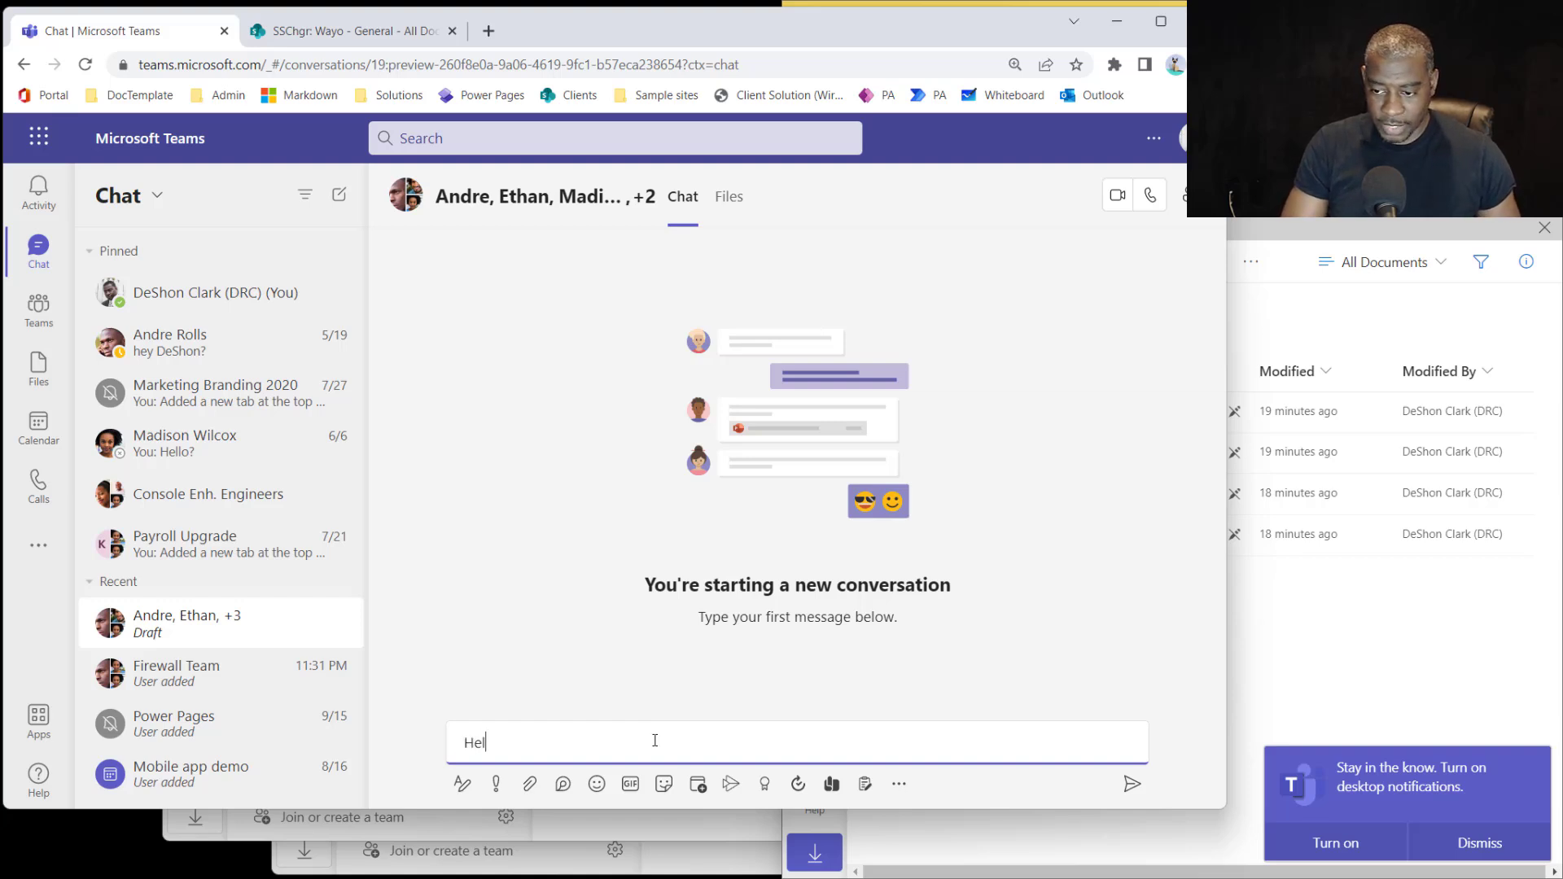
type("low")
key("Return")
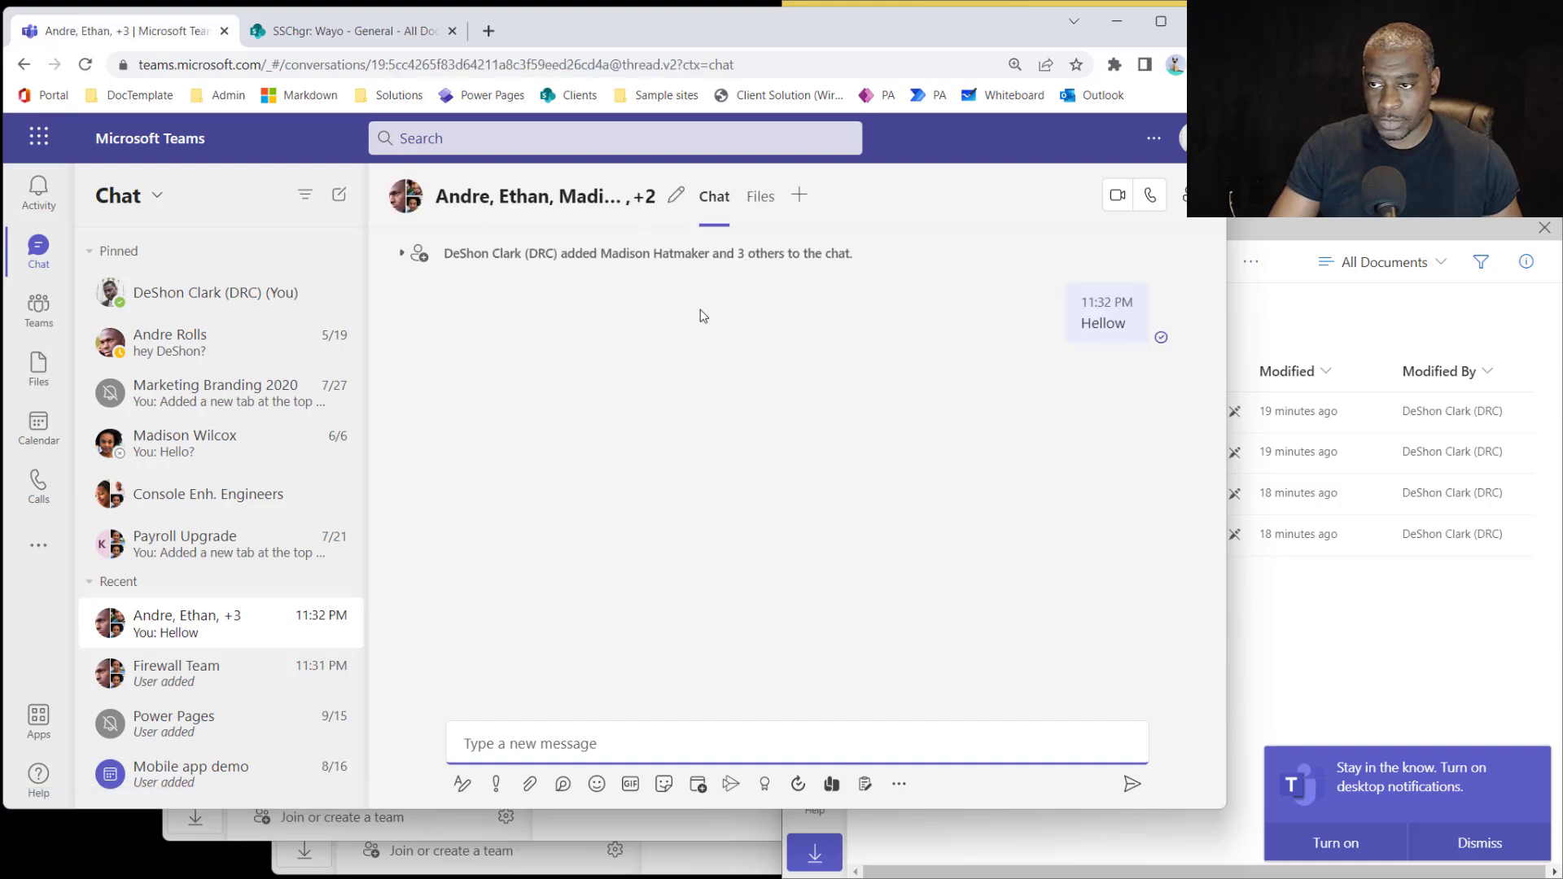
left_click(677, 202)
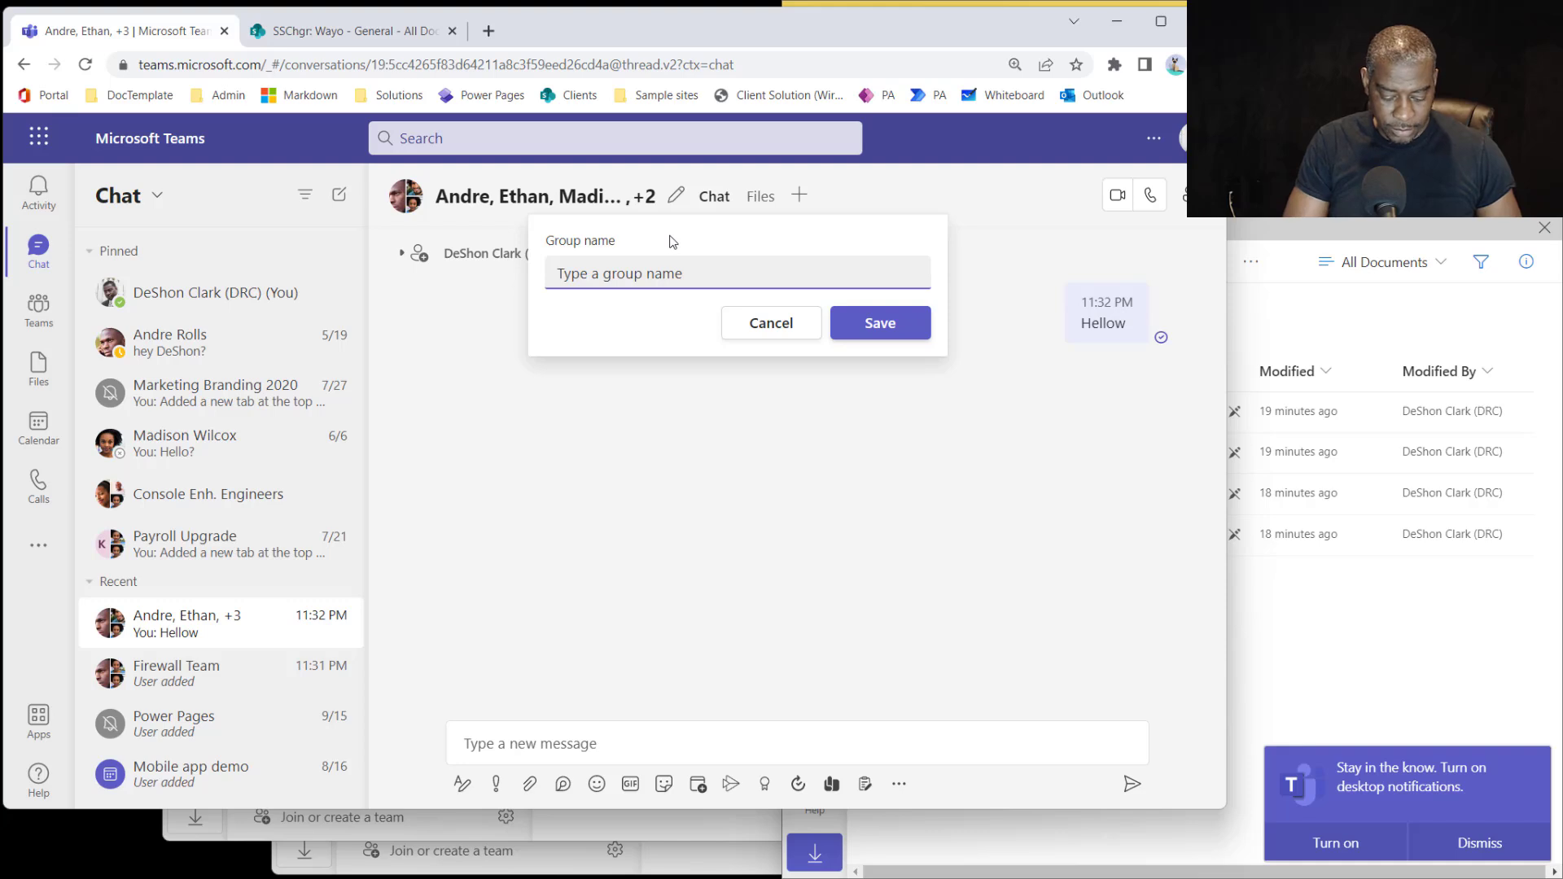
type("BP Engs")
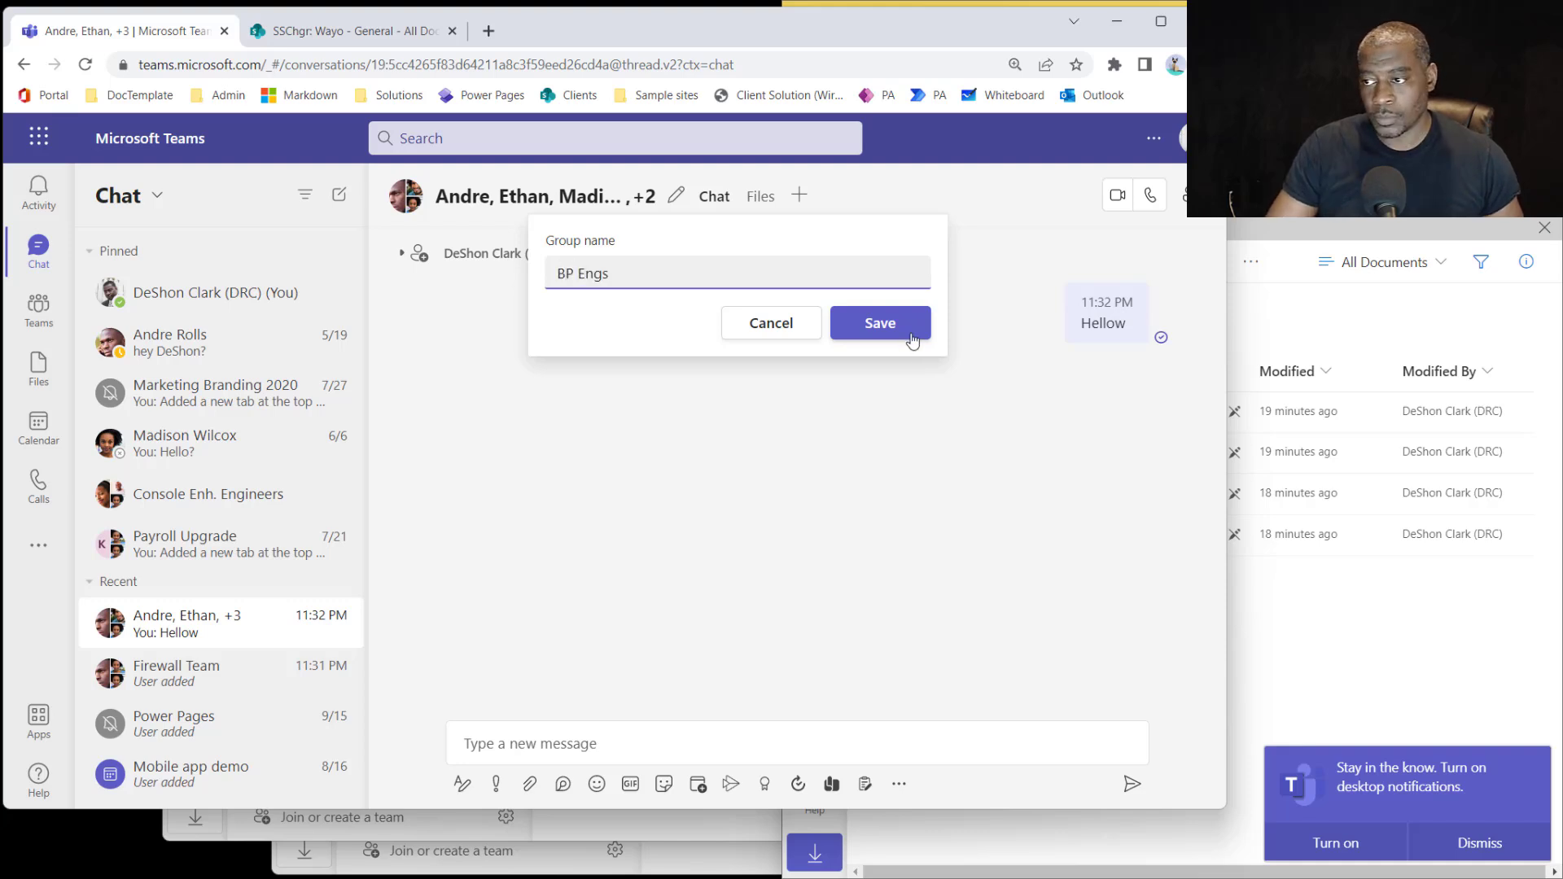
left_click(892, 334)
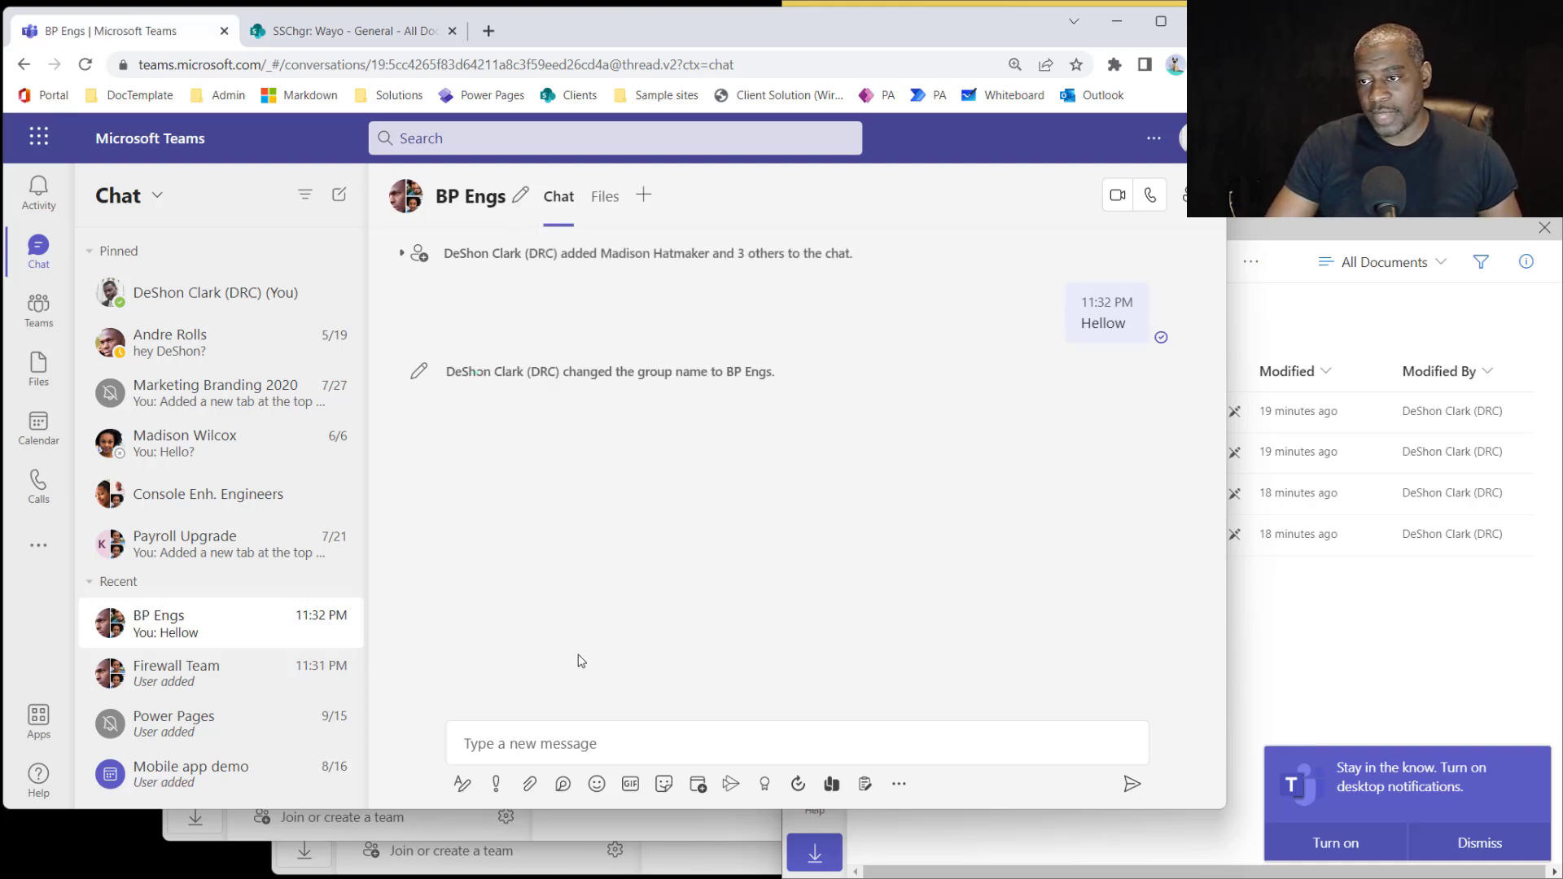
Pin the BP Engs group chat.
left_click(569, 741)
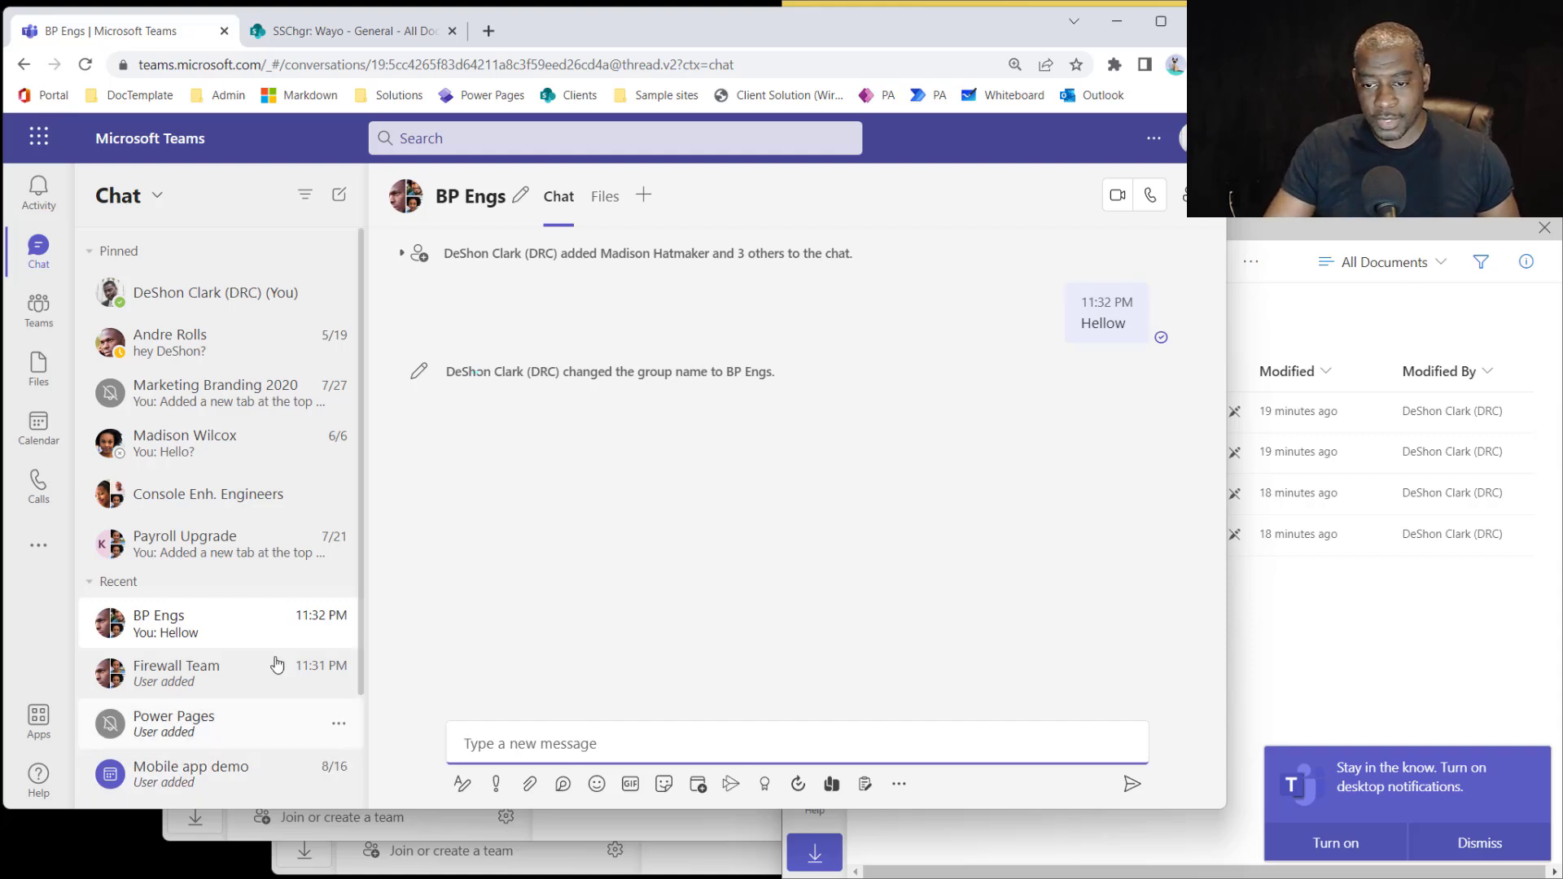
left_click(339, 623)
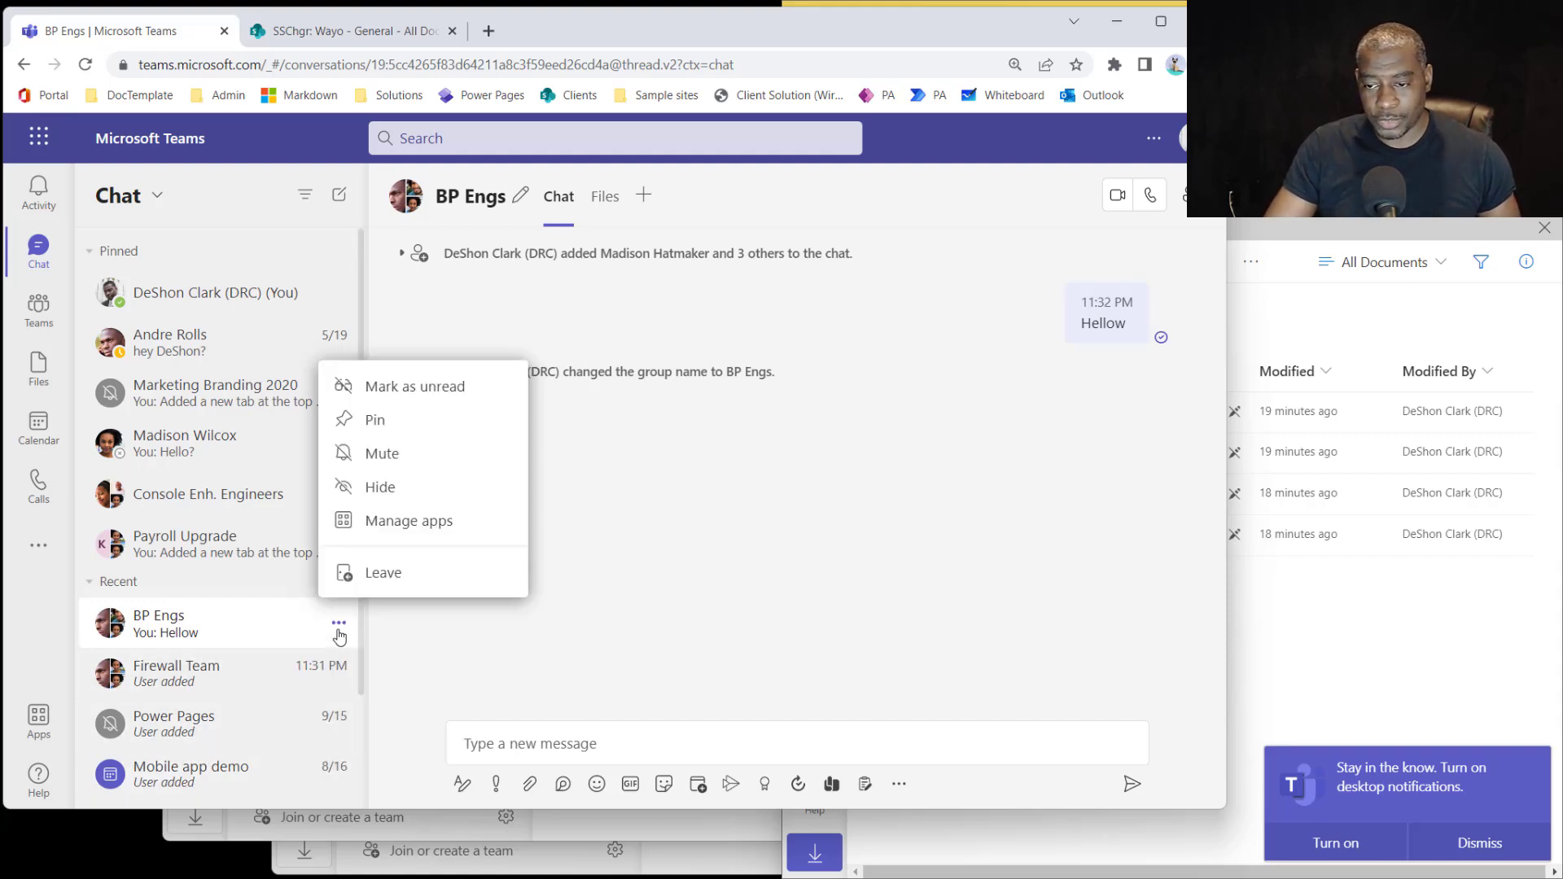
left_click(374, 419)
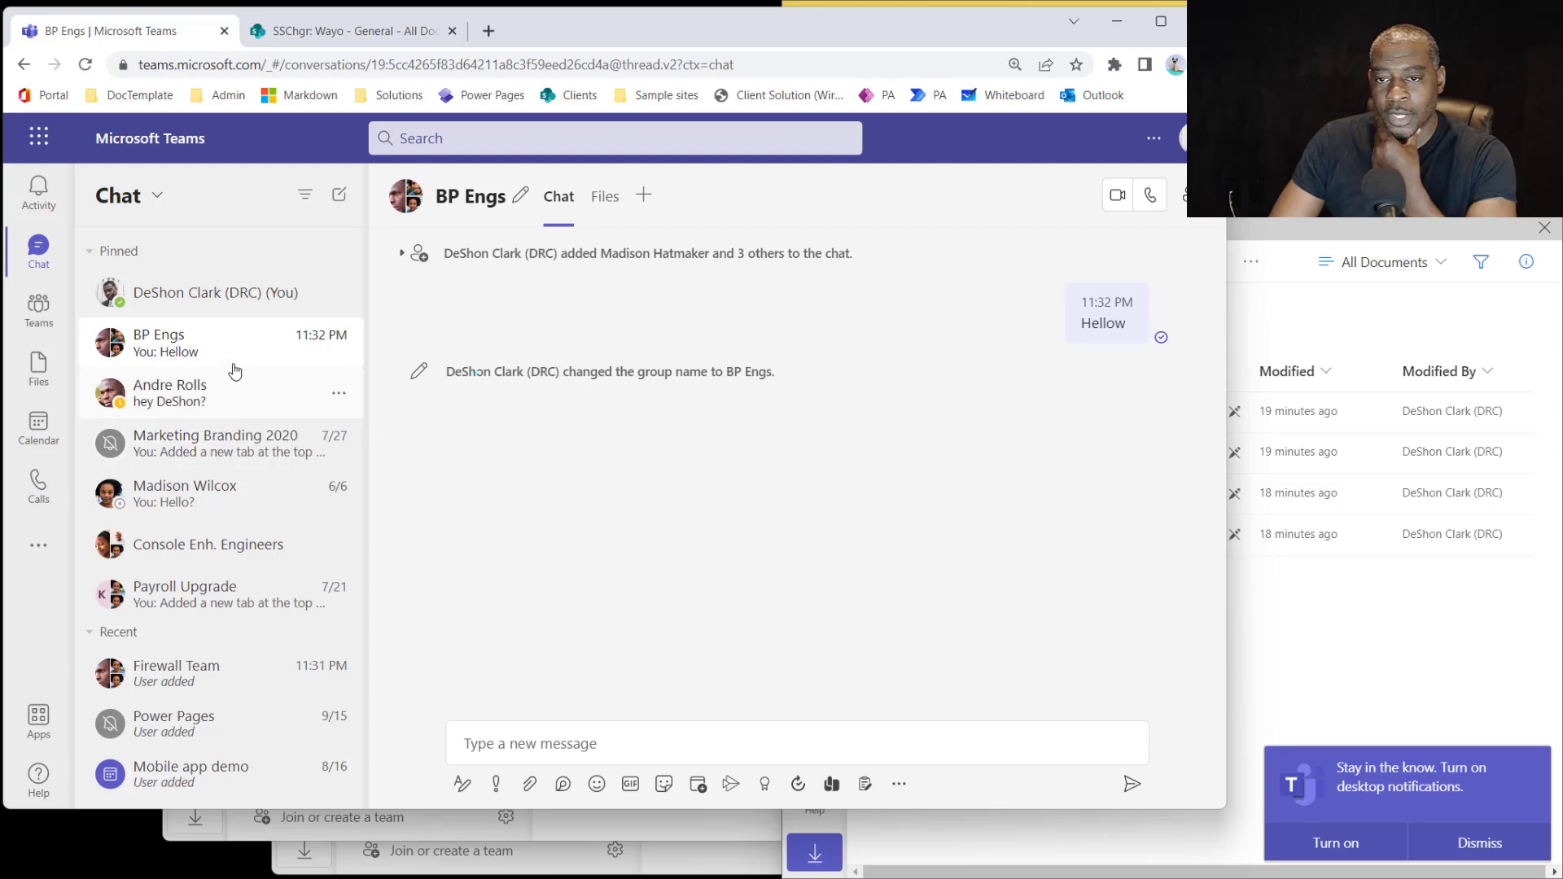
left_click(1521, 328)
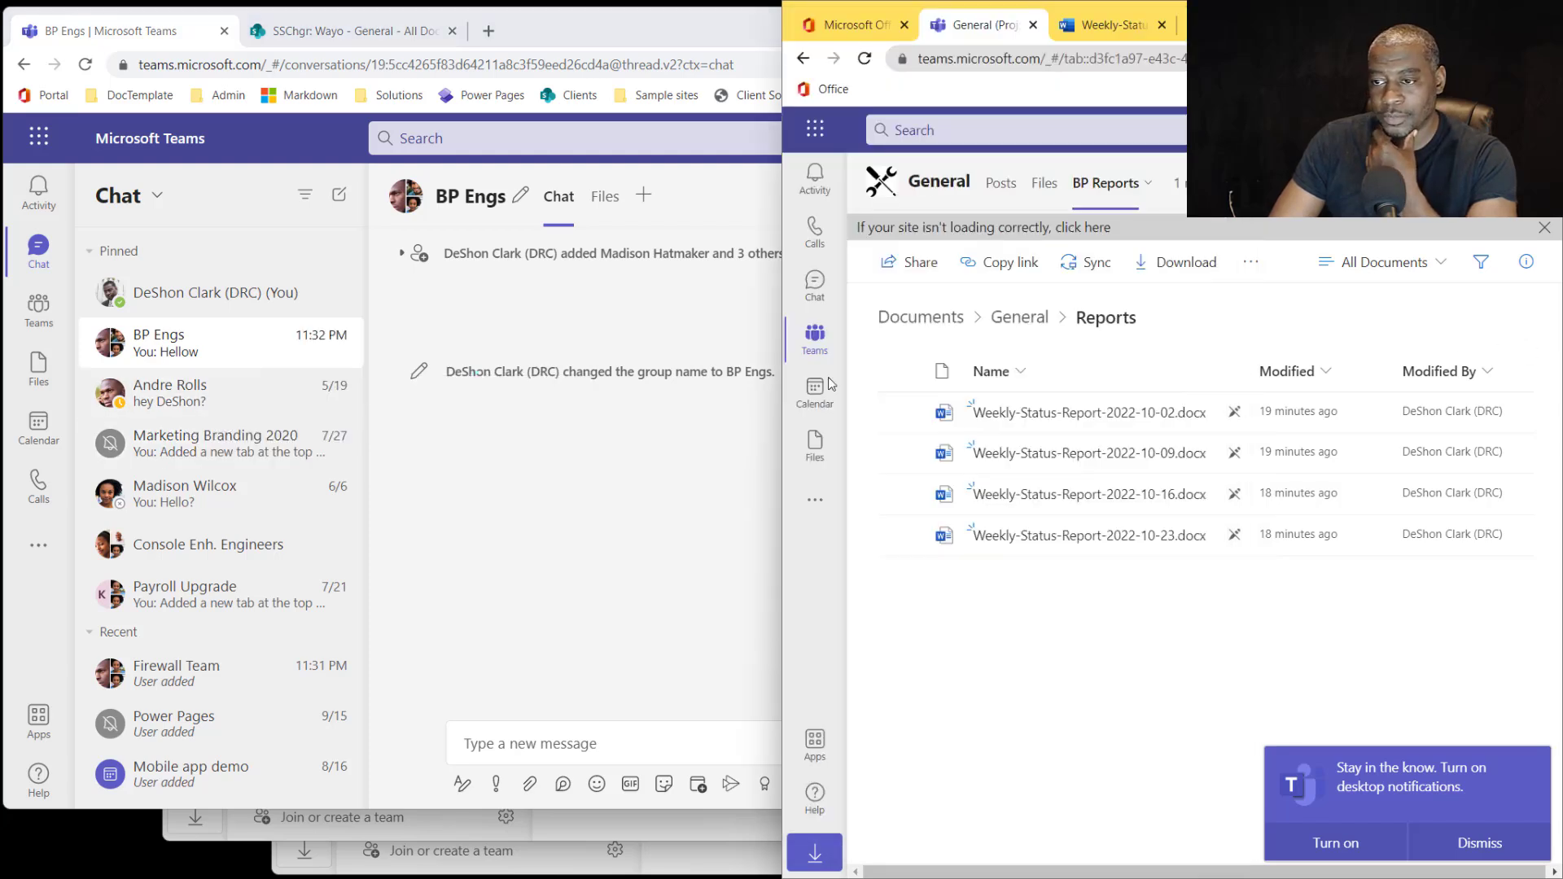
left_click(815, 338)
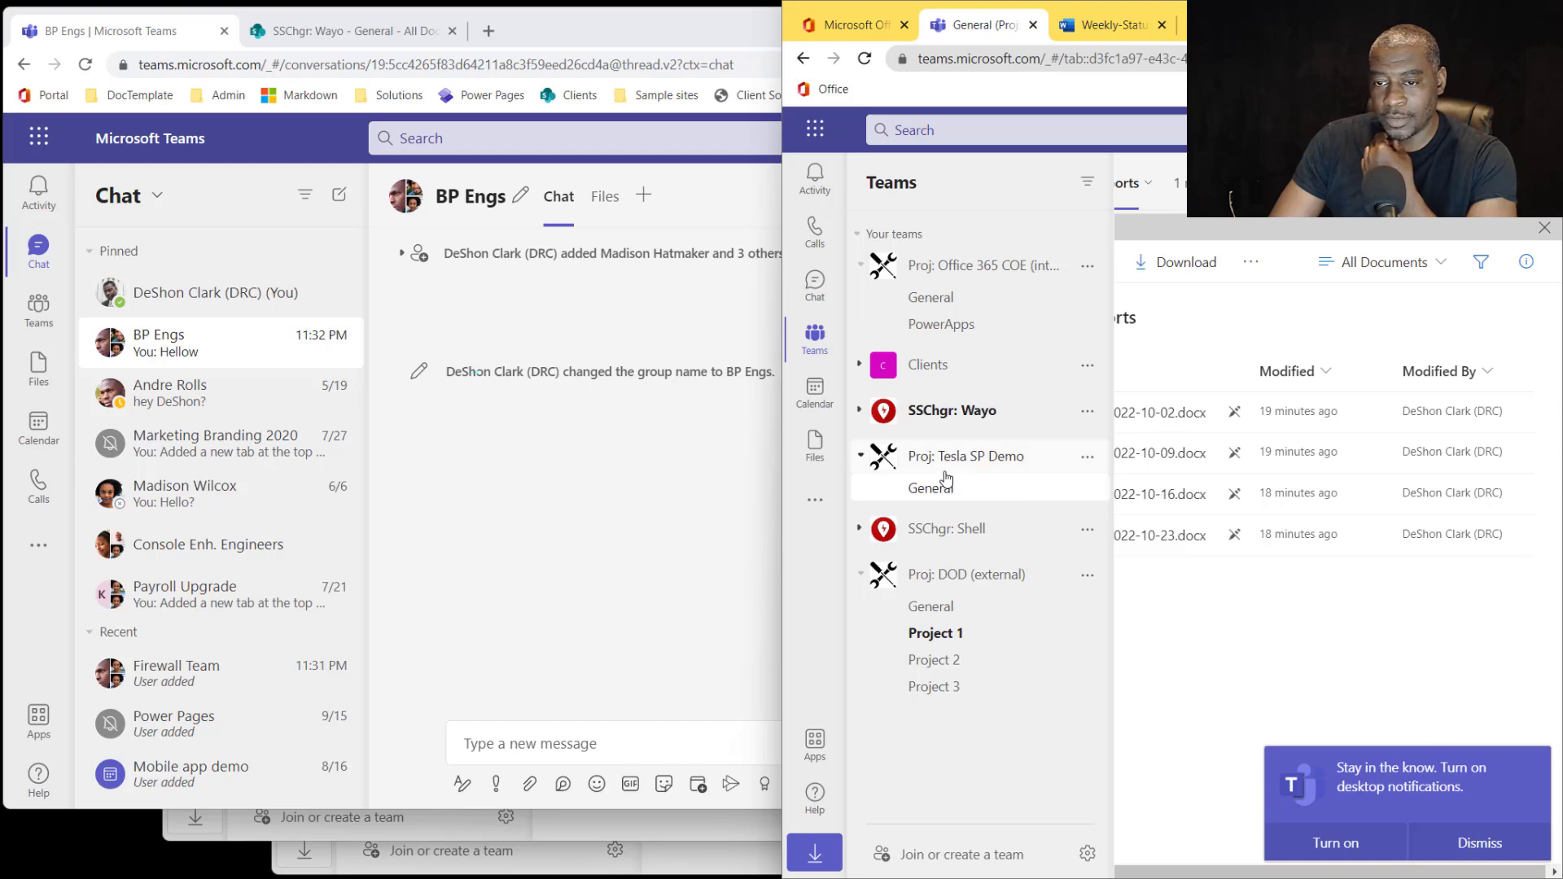
In the owner's window, maximized, open the Documents library above the General folder in SSChgr: BP's General channel files.
left_click(38, 314)
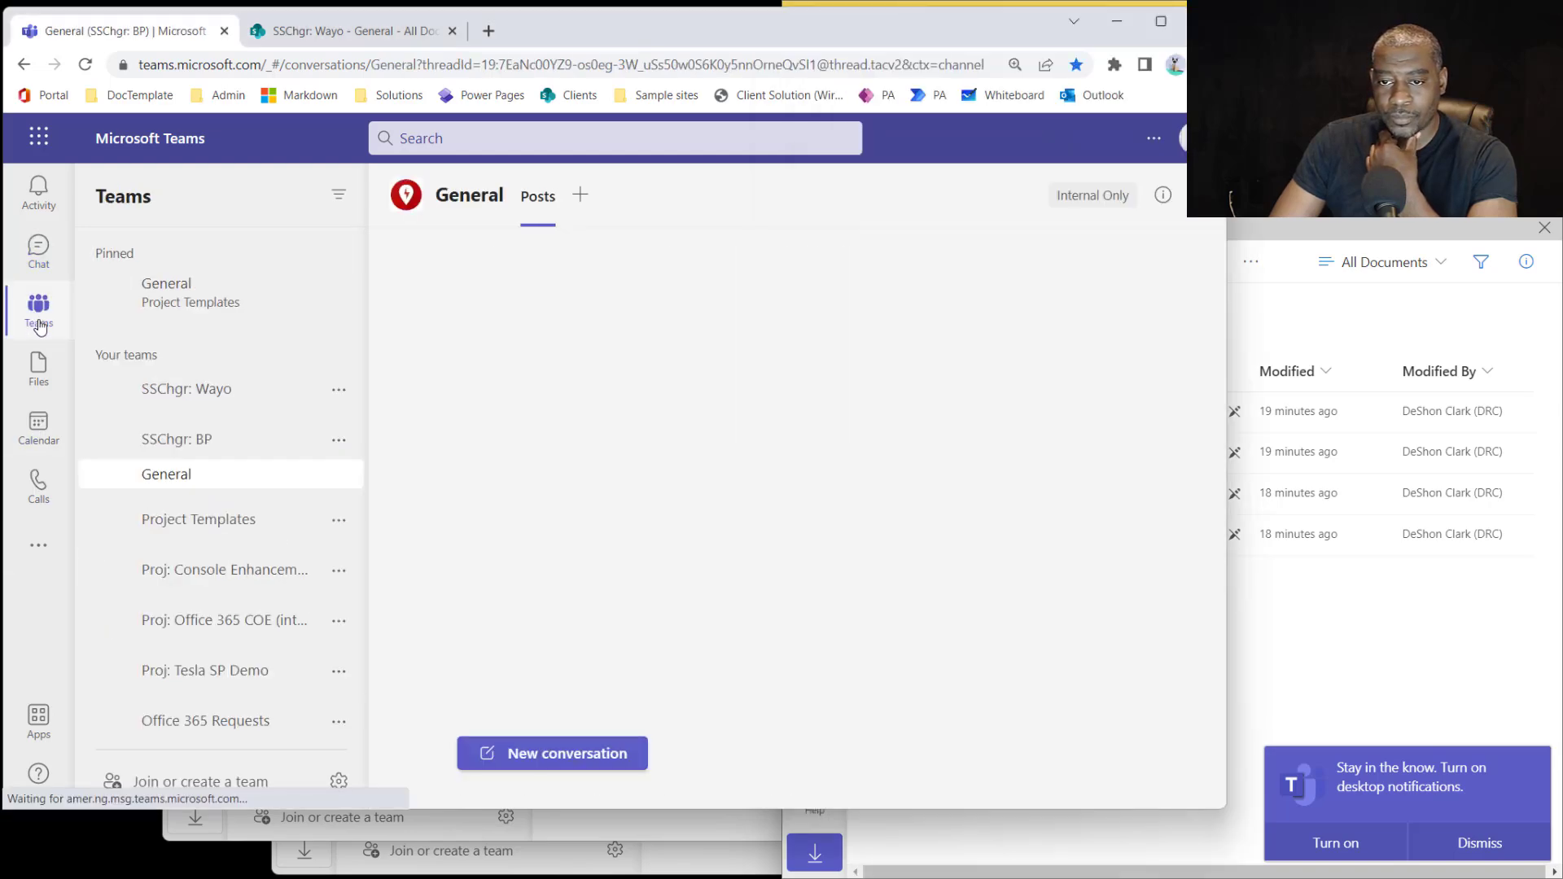
double_click(817, 32)
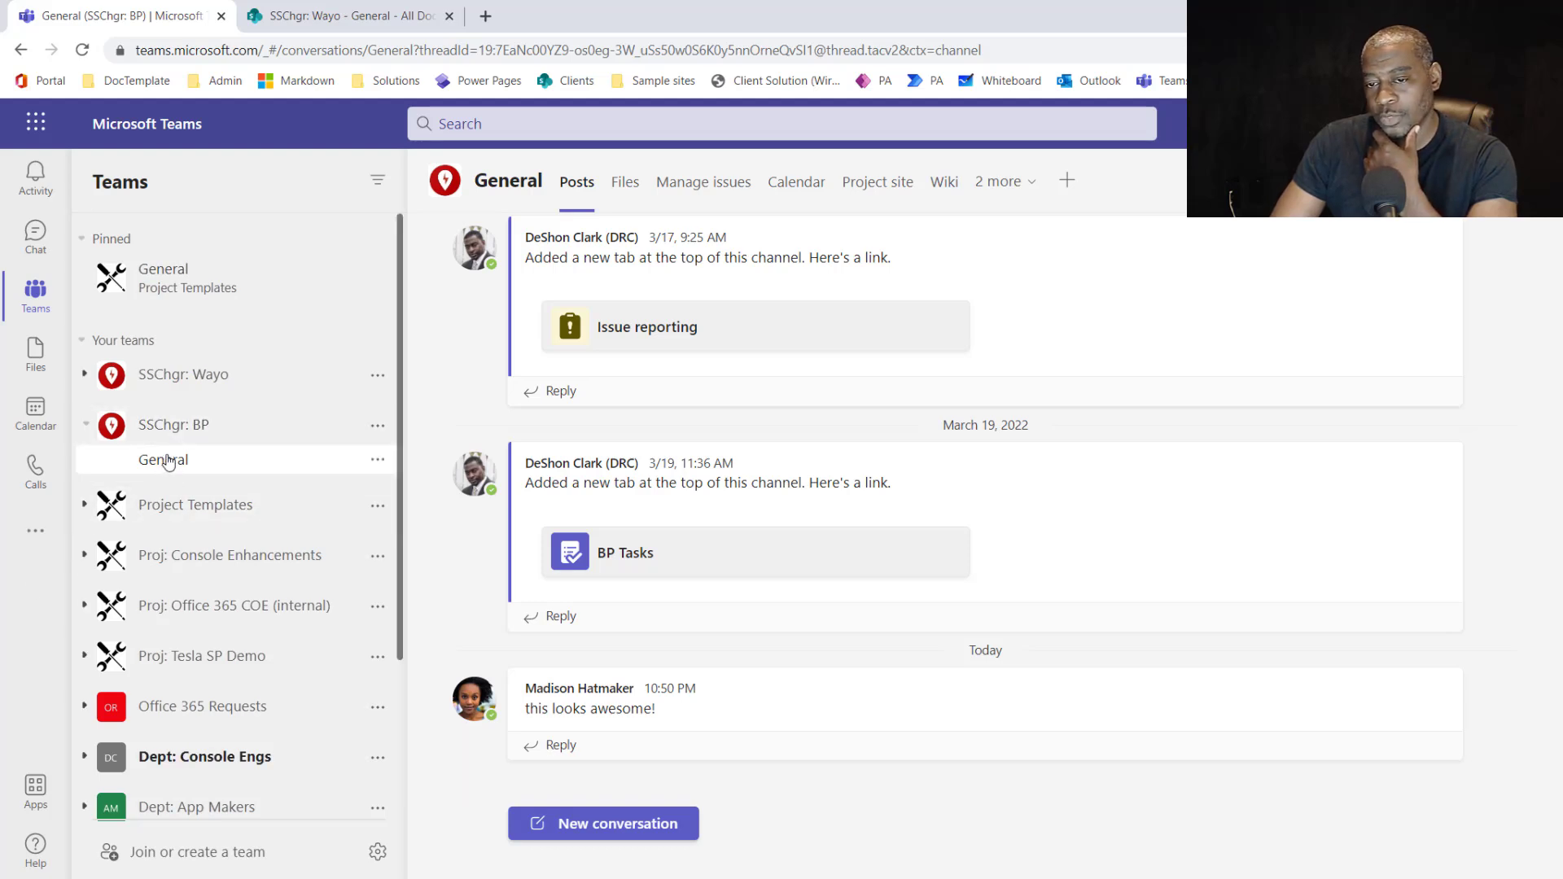
left_click(629, 184)
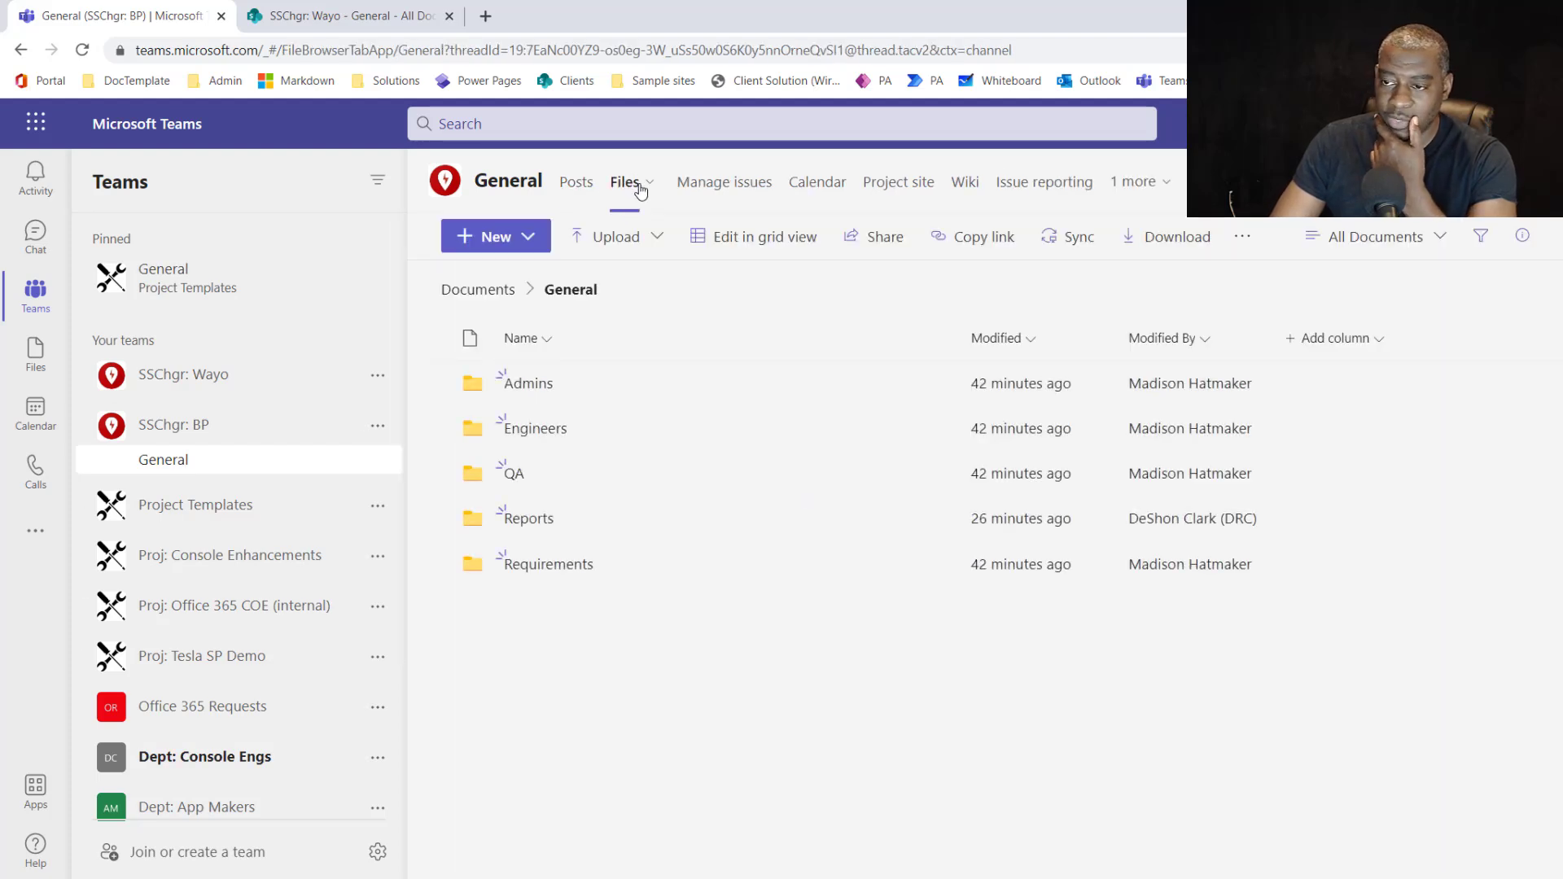
left_click(502, 293)
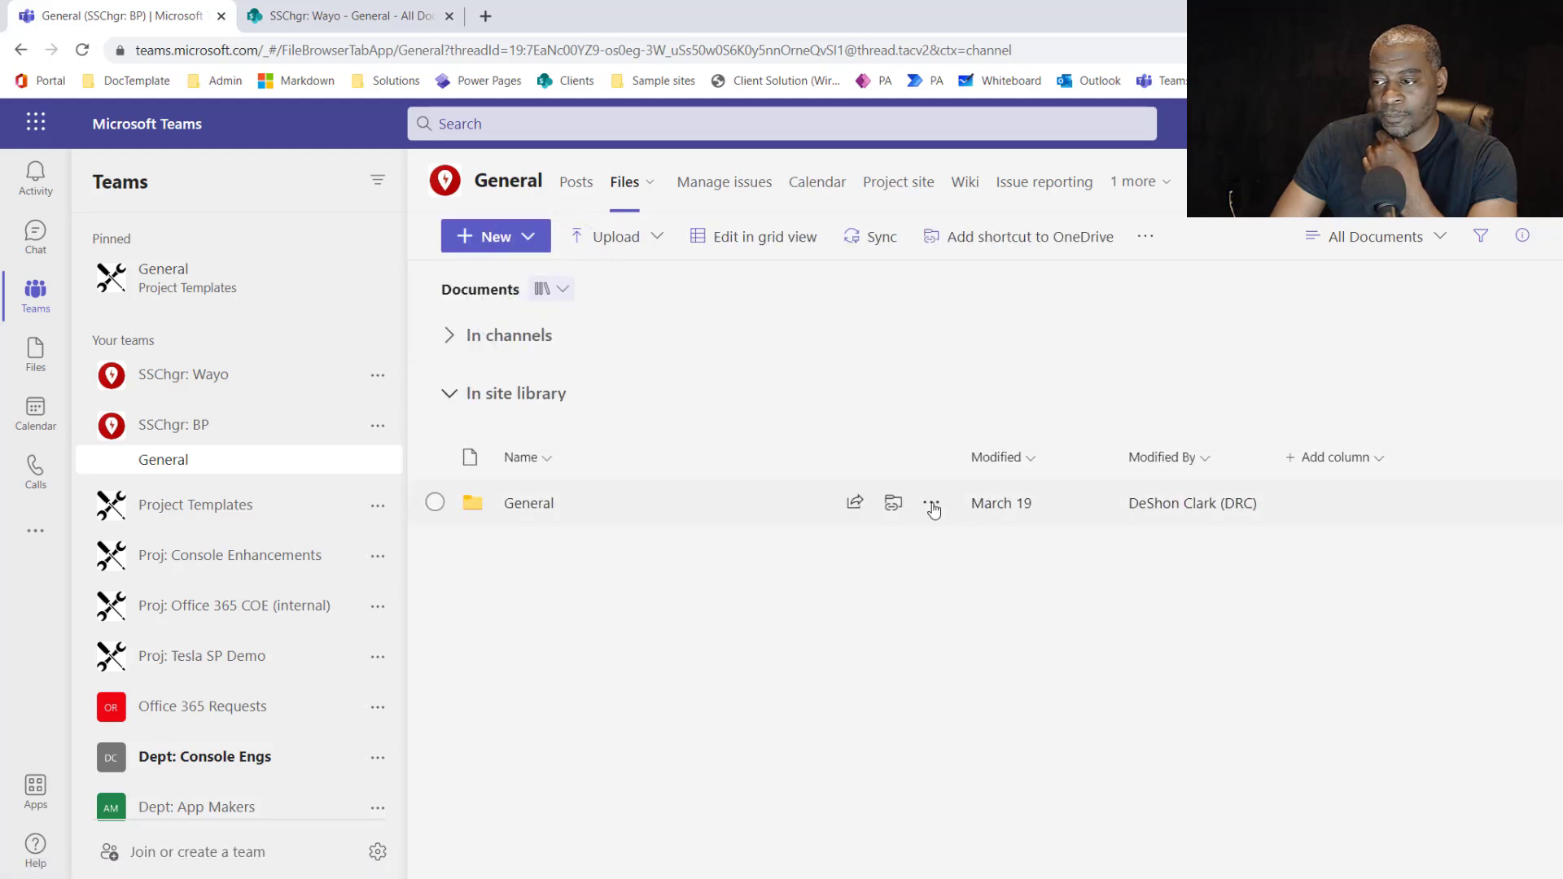
Copy a sharing link to the General folder that works only for people with existing access.
left_click(932, 505)
left_click(980, 502)
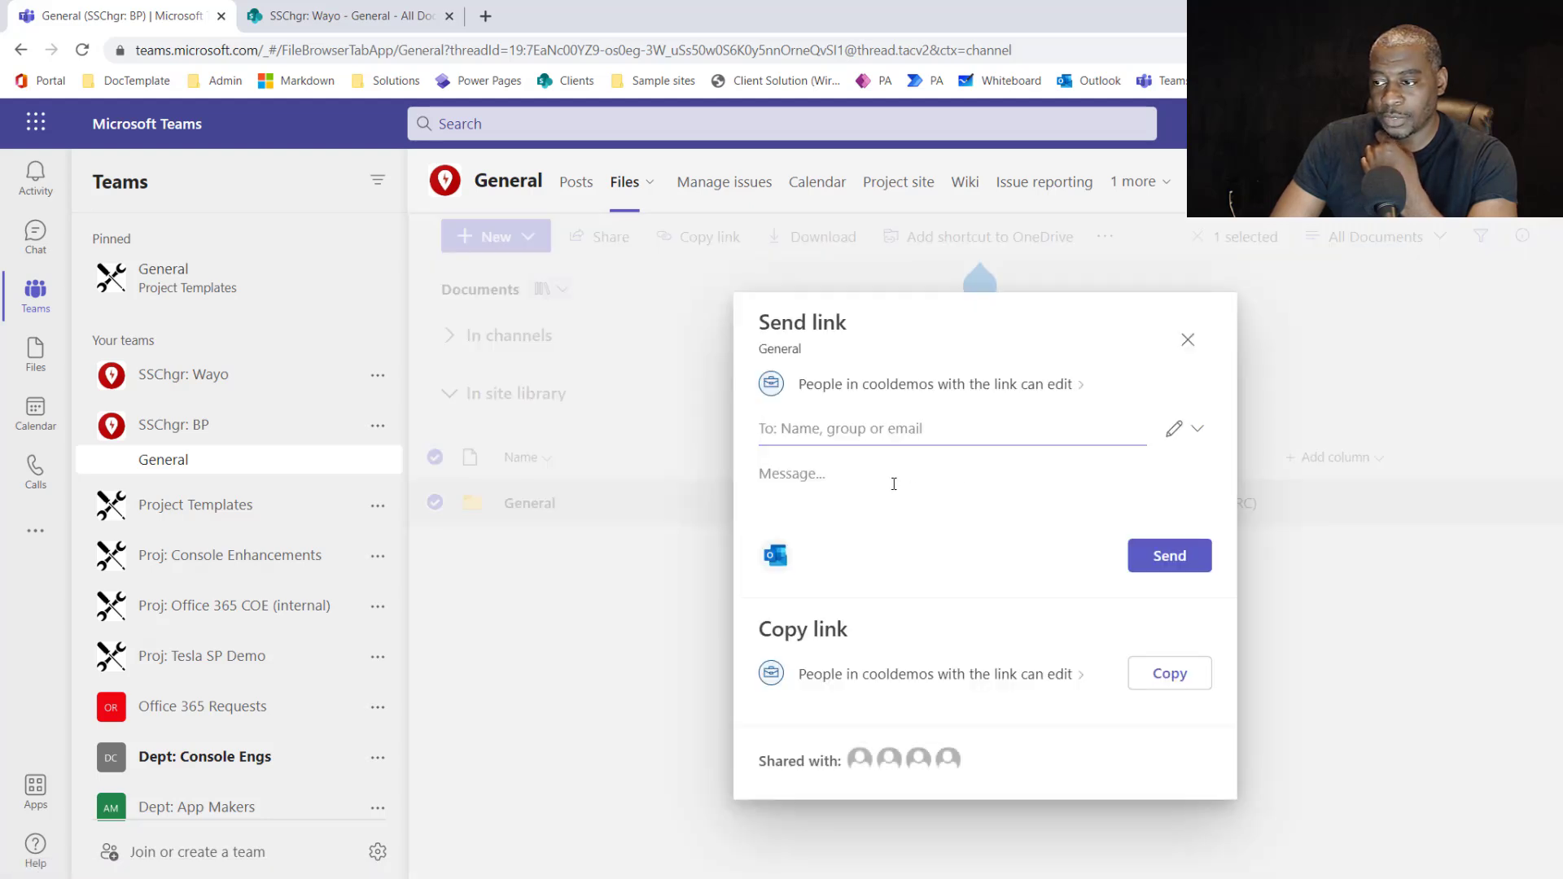
left_click(1083, 386)
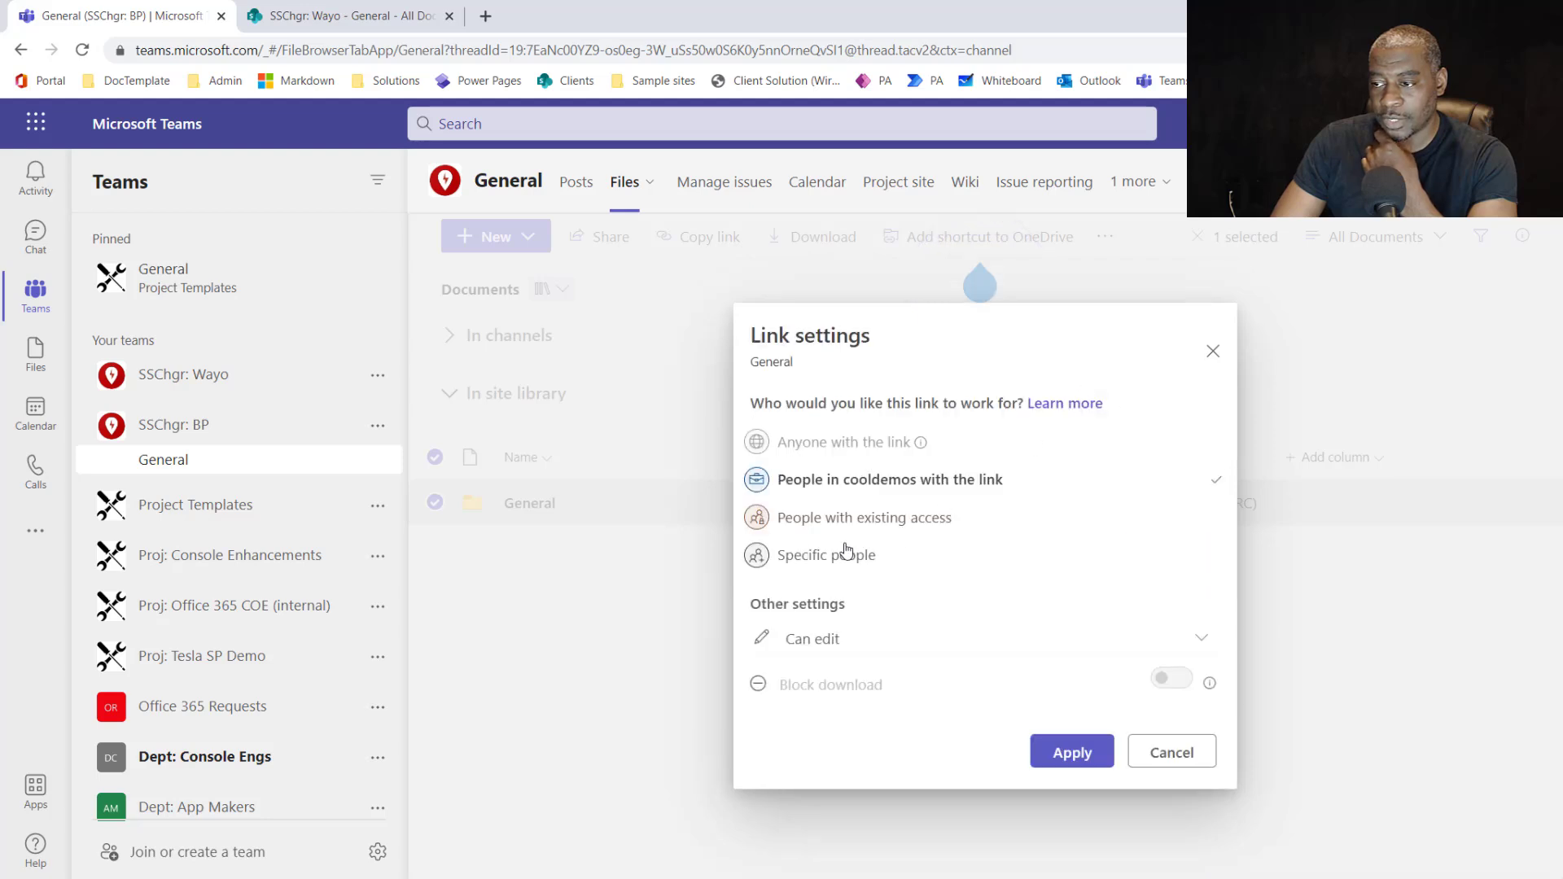
left_click(879, 521)
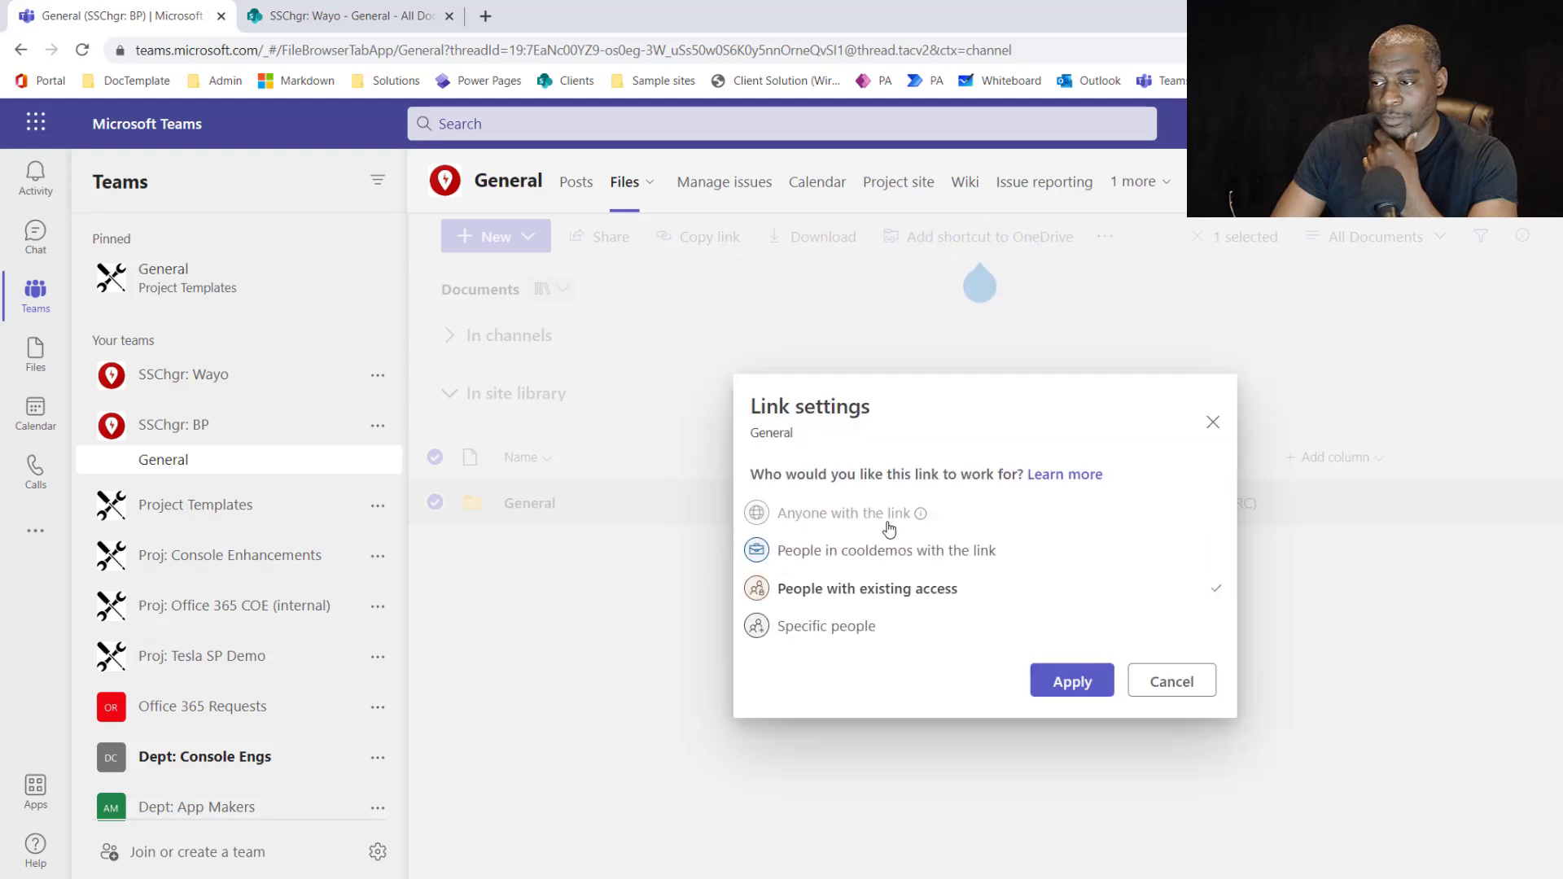
left_click(1078, 686)
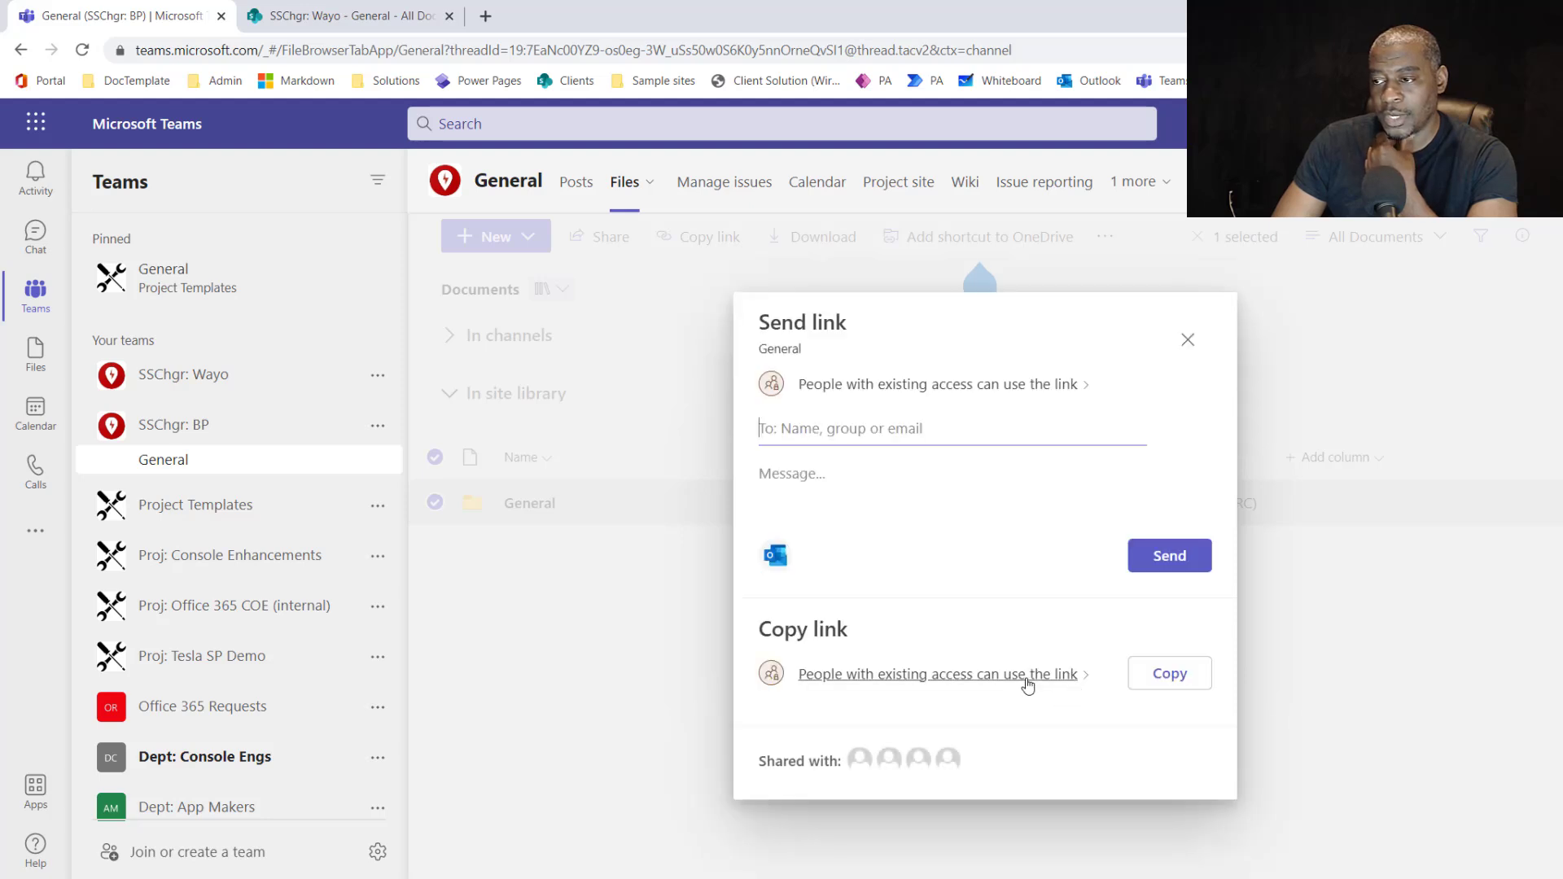
left_click(1156, 673)
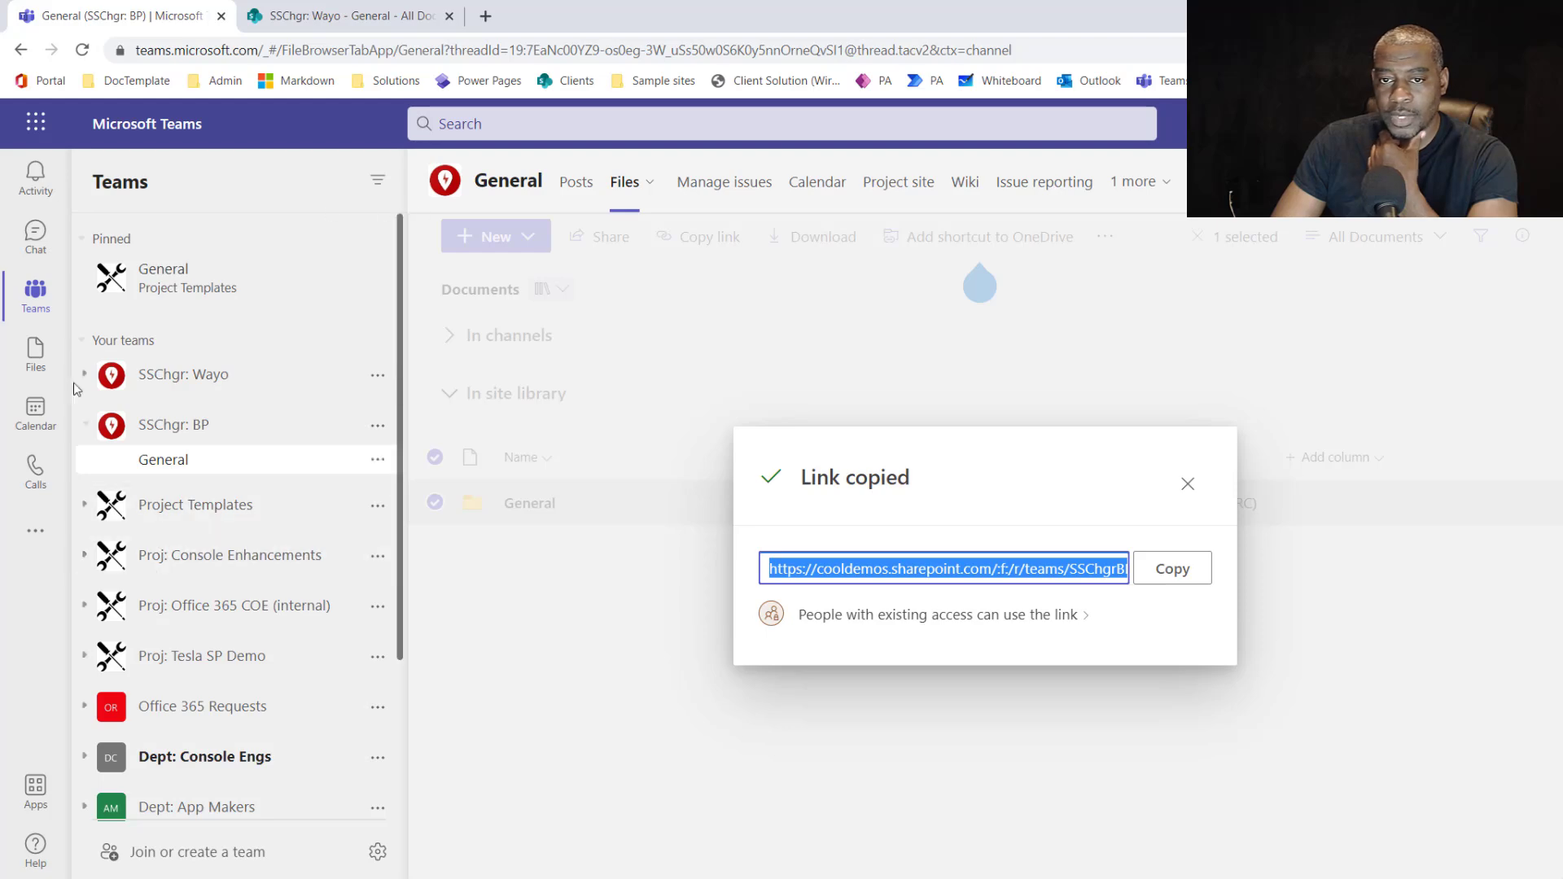
Add a website tab named BP Documents with the copied folder link to the BP Engs chat, and check its chat post and contents.
left_click(45, 242)
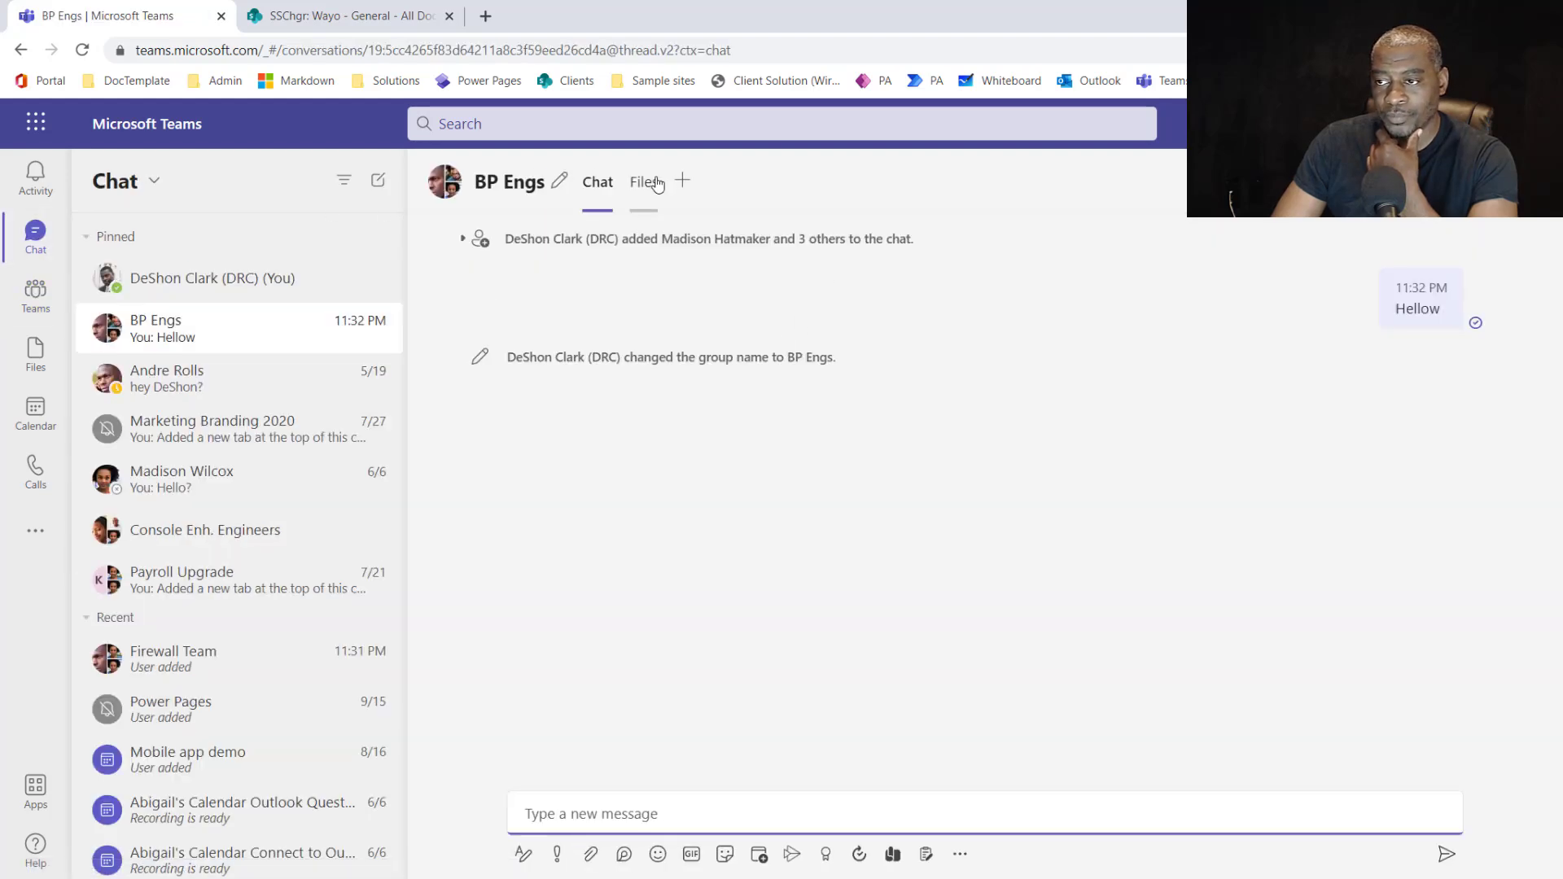
left_click(682, 180)
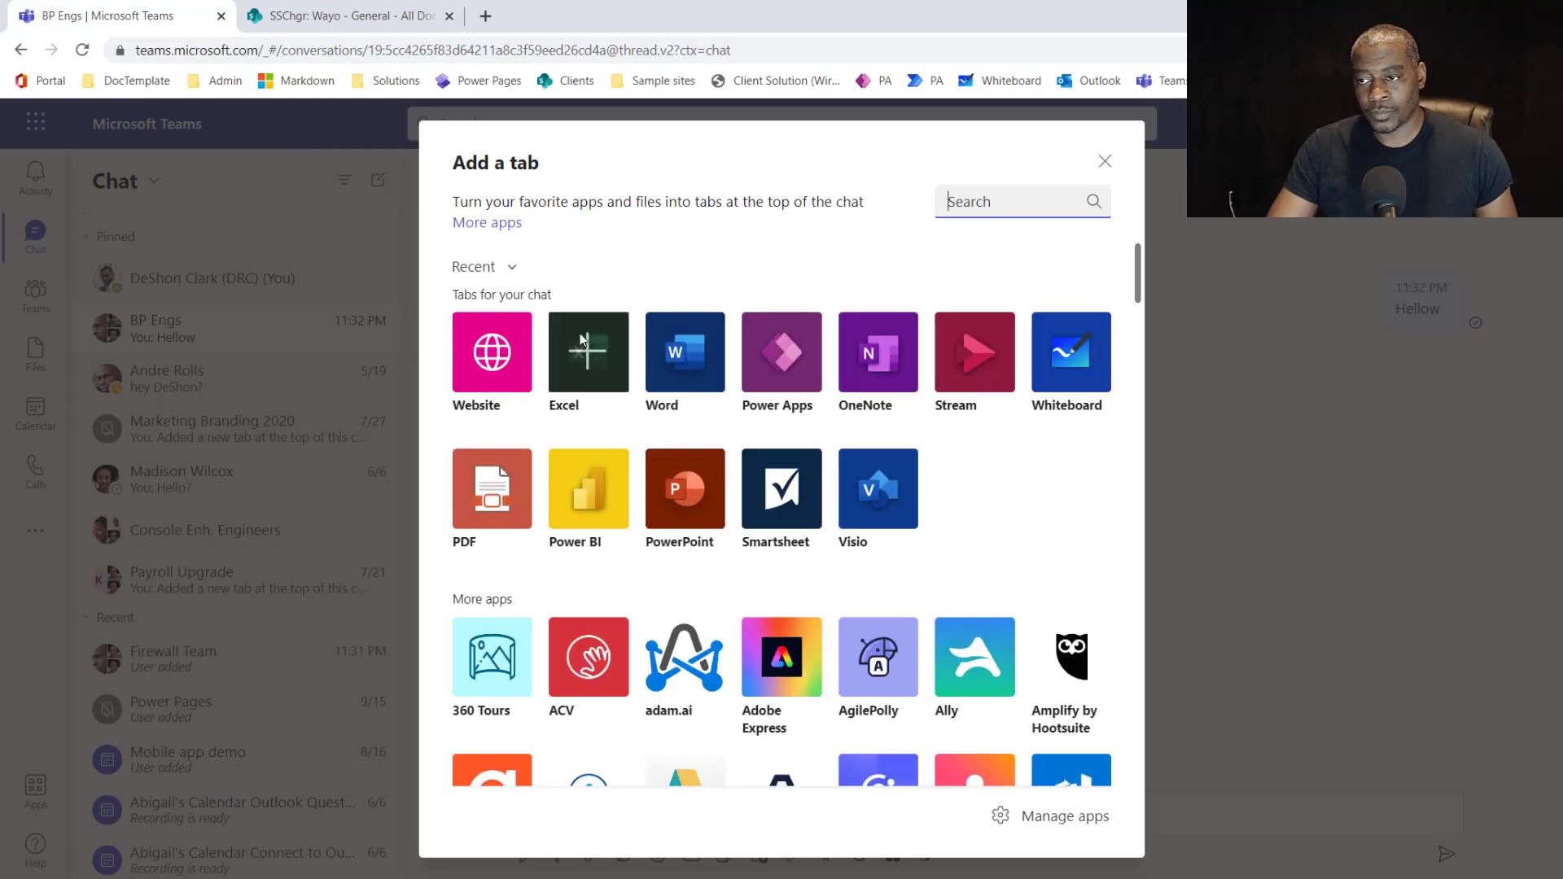
left_click(491, 364)
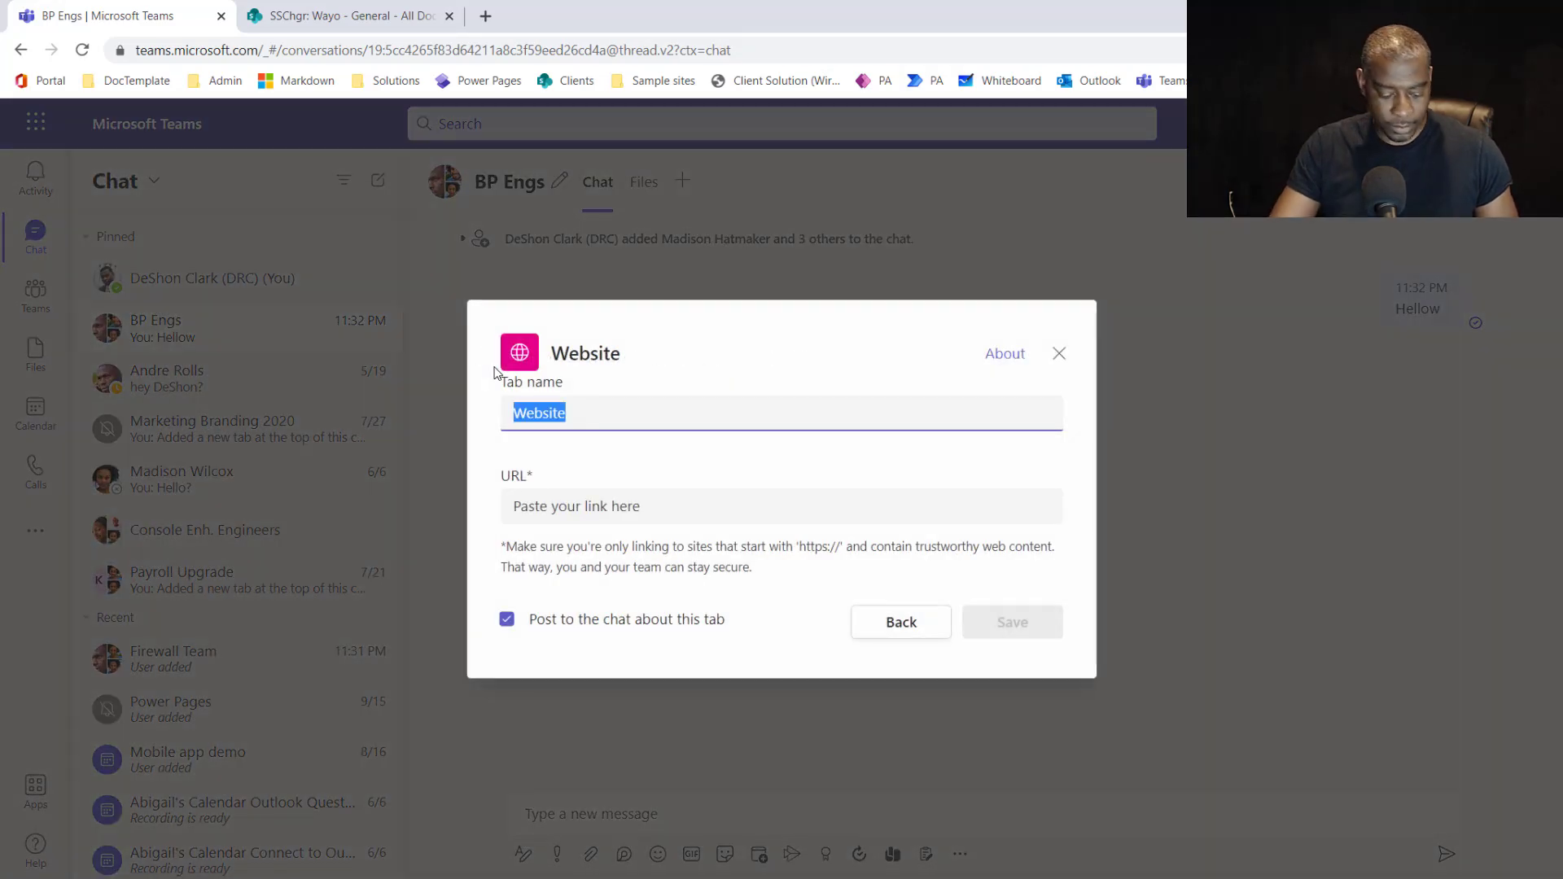
type("BP Documents")
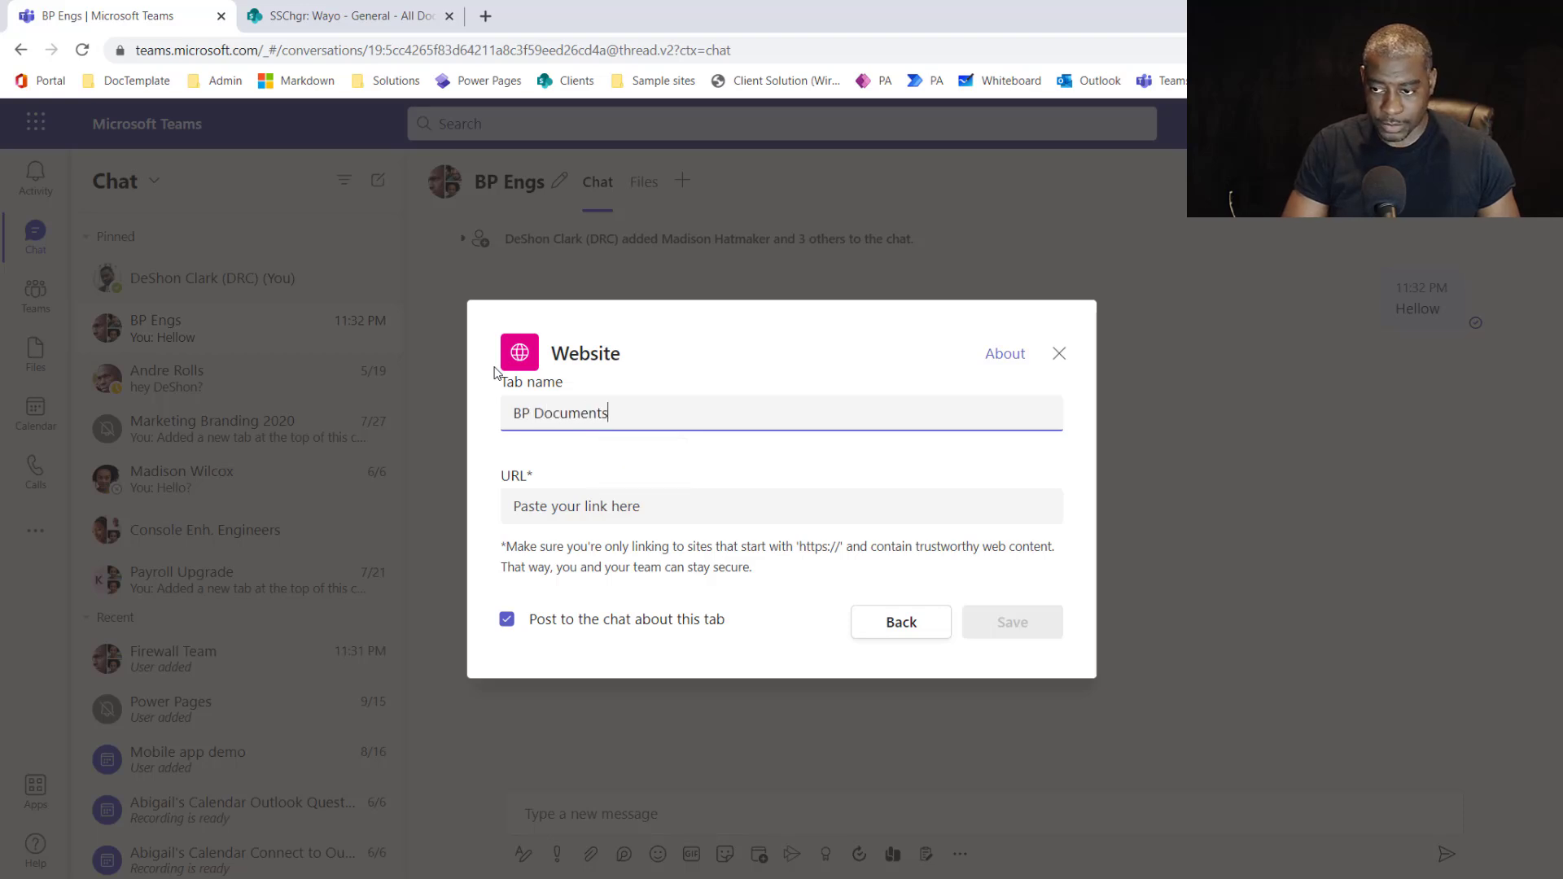
left_click(672, 508)
key("ctrl+v")
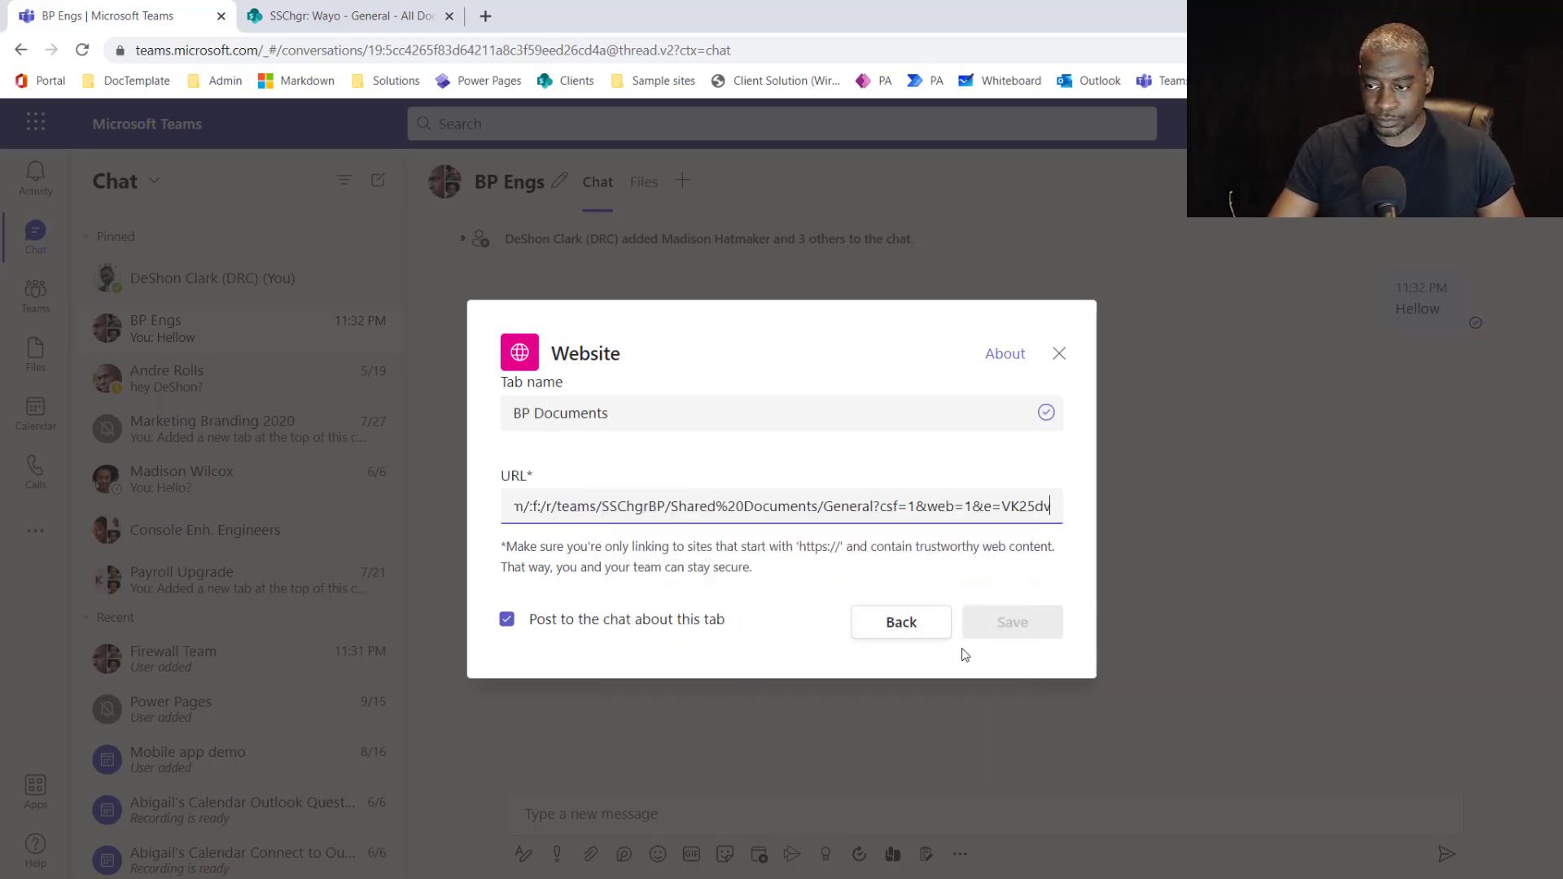
left_click(1009, 624)
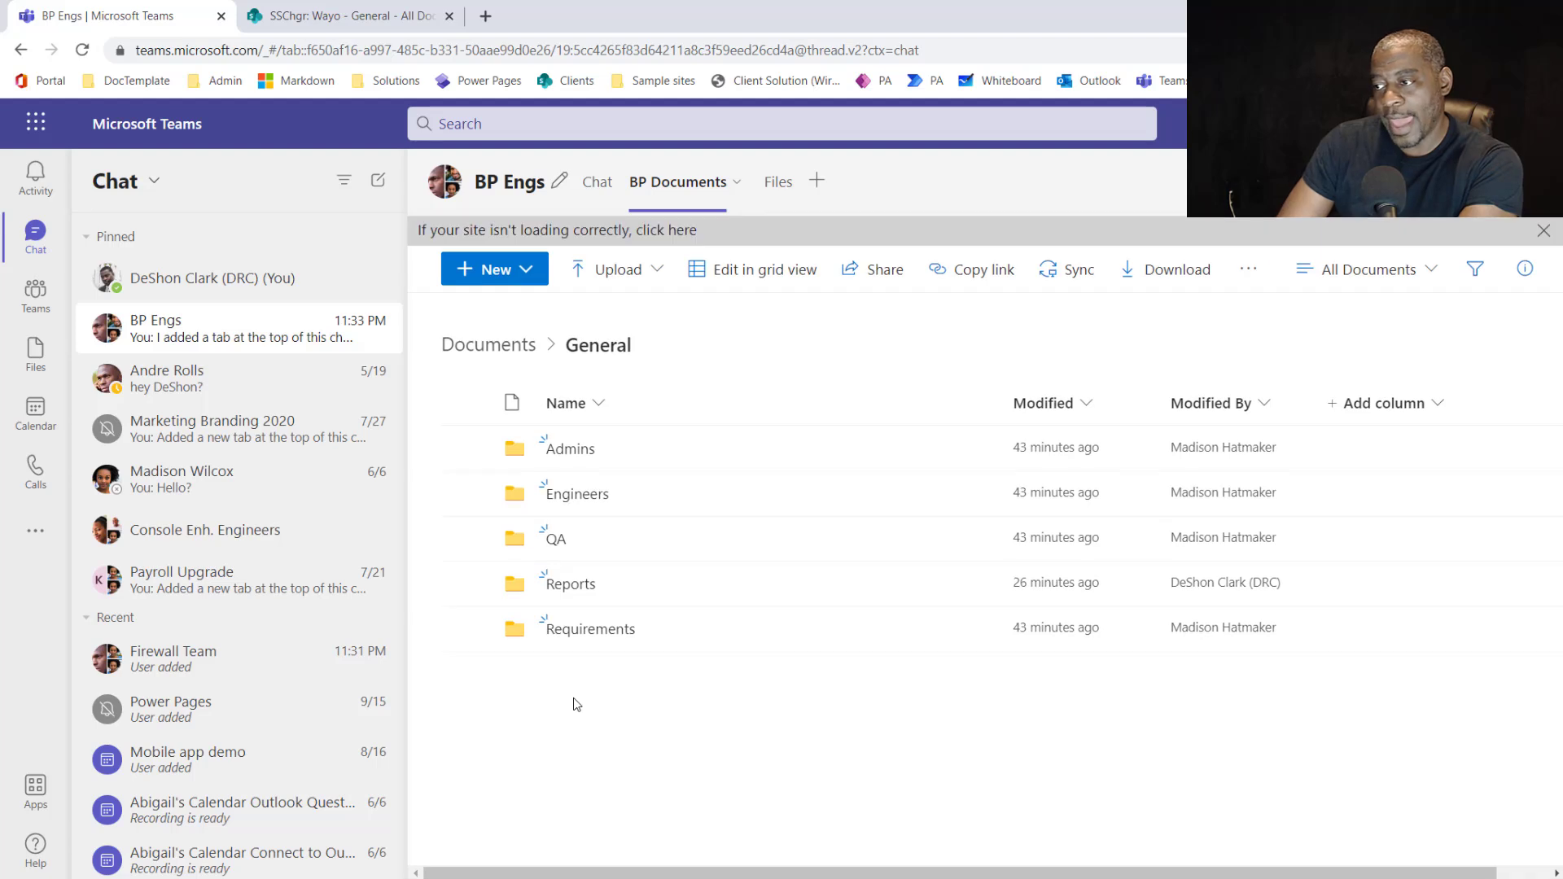
left_click(597, 185)
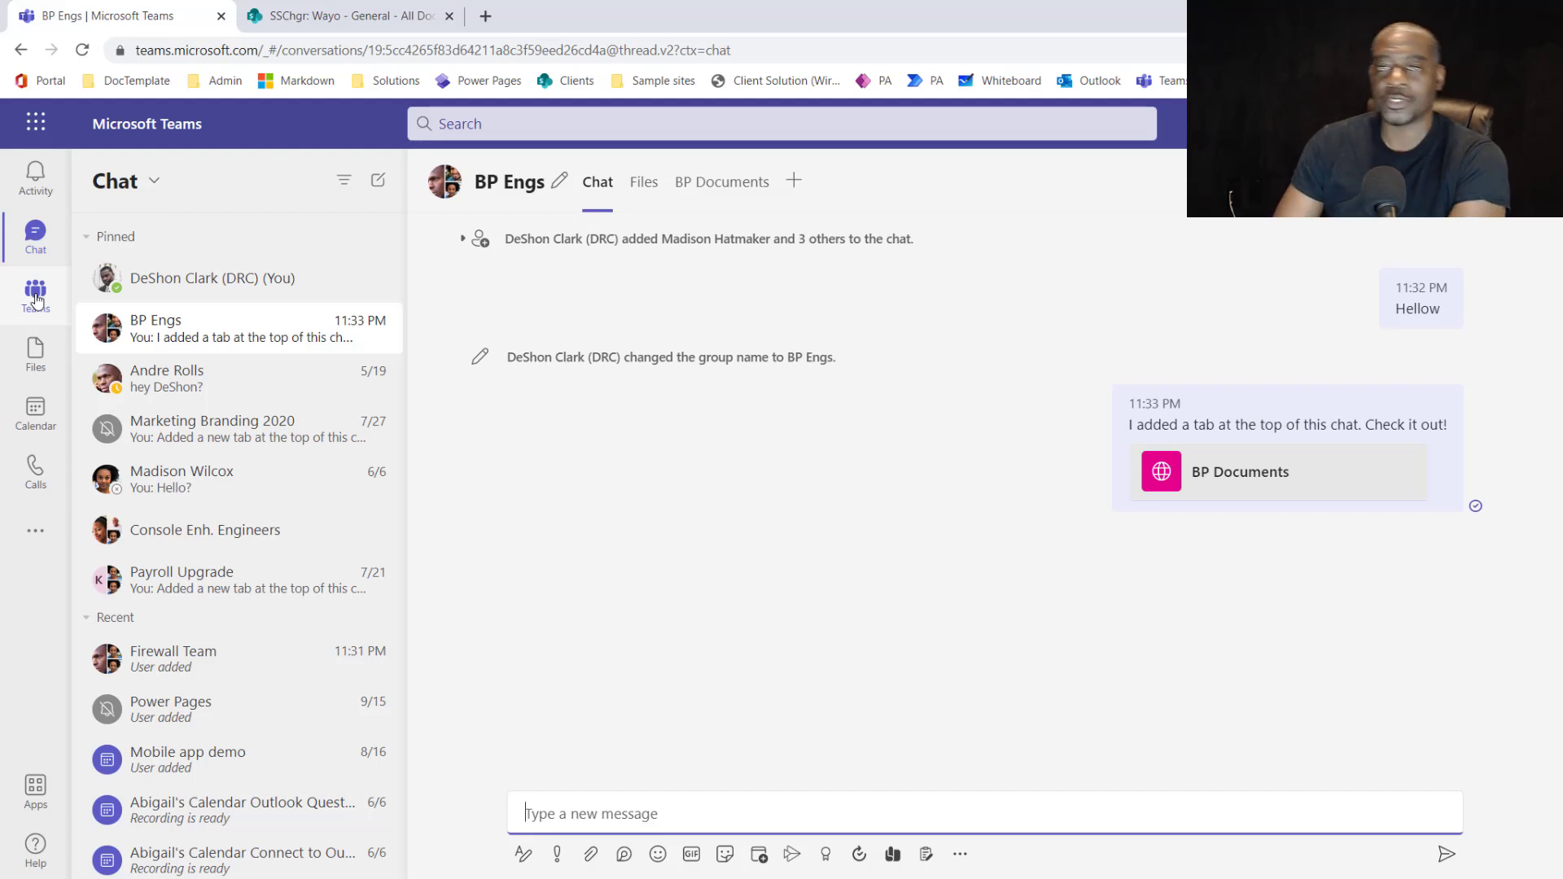
left_click(725, 181)
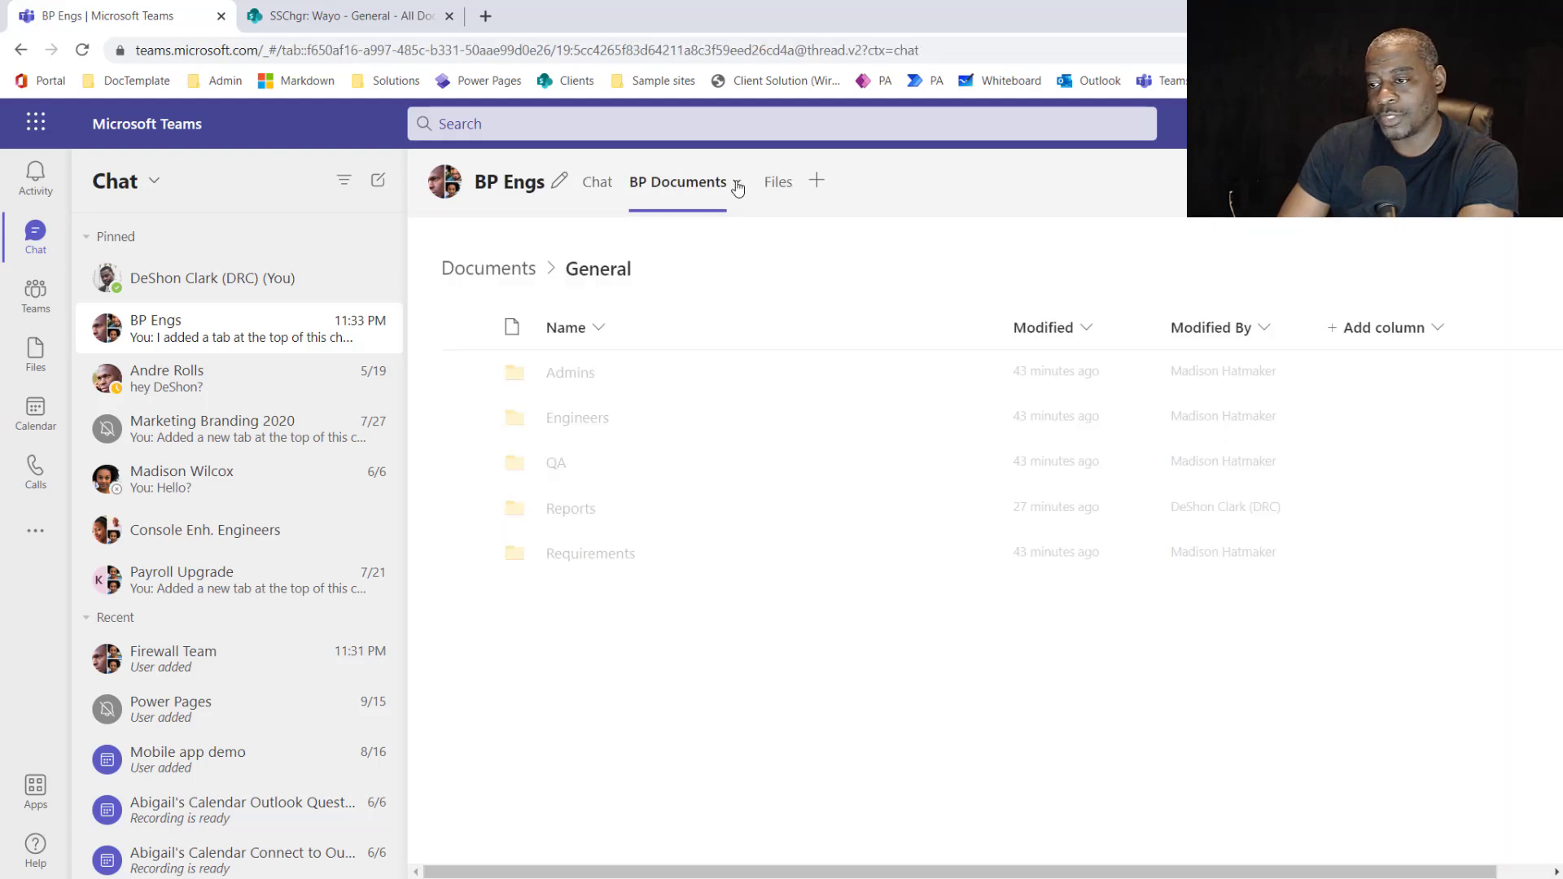